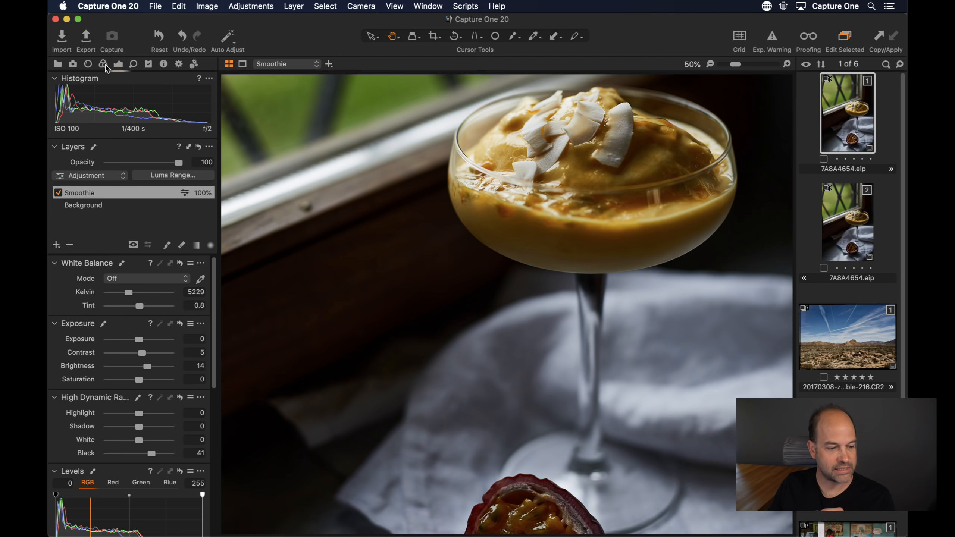
- Review the color, exposure, sharpening and noise reduction adjustments available for the Smoothie layer, ending on the exposure tools
left_click(118, 63)
left_click(132, 68)
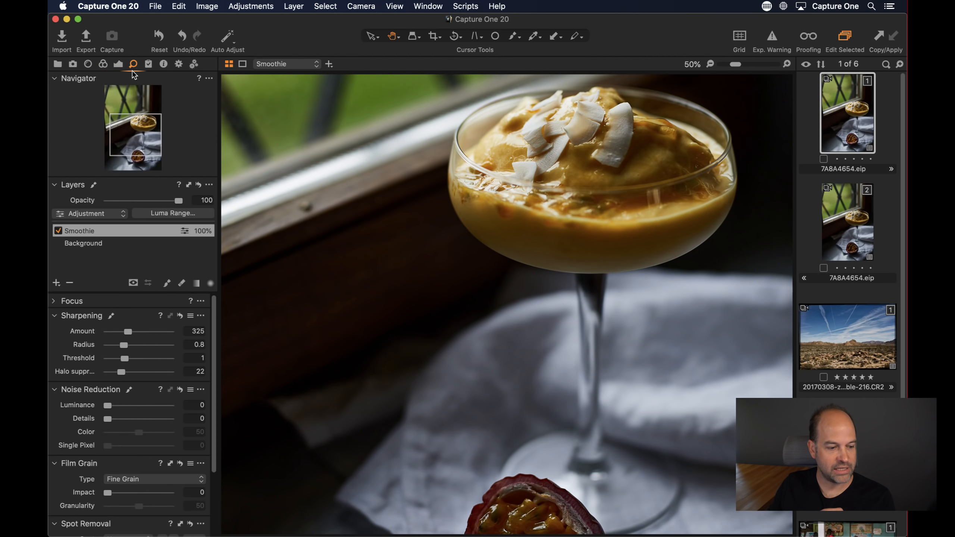
left_click(103, 64)
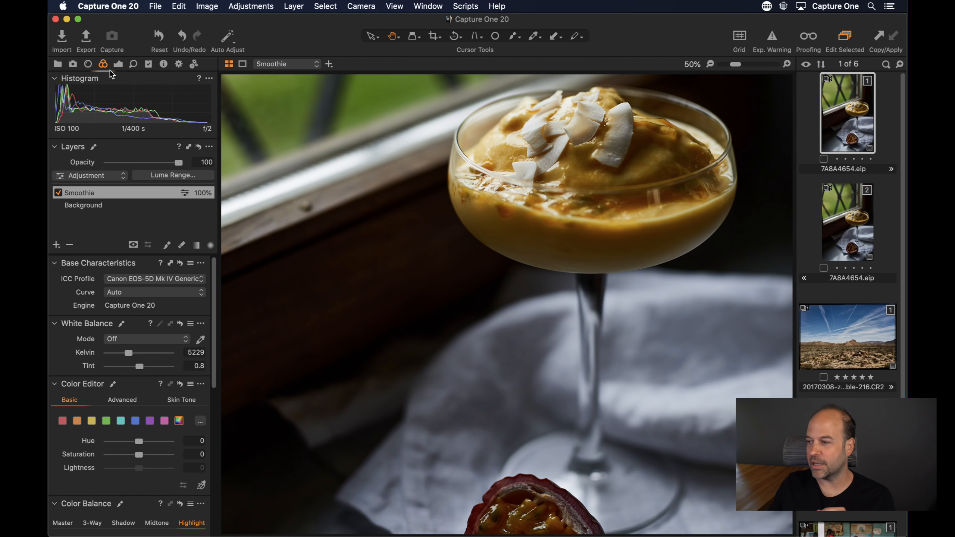
left_click(117, 64)
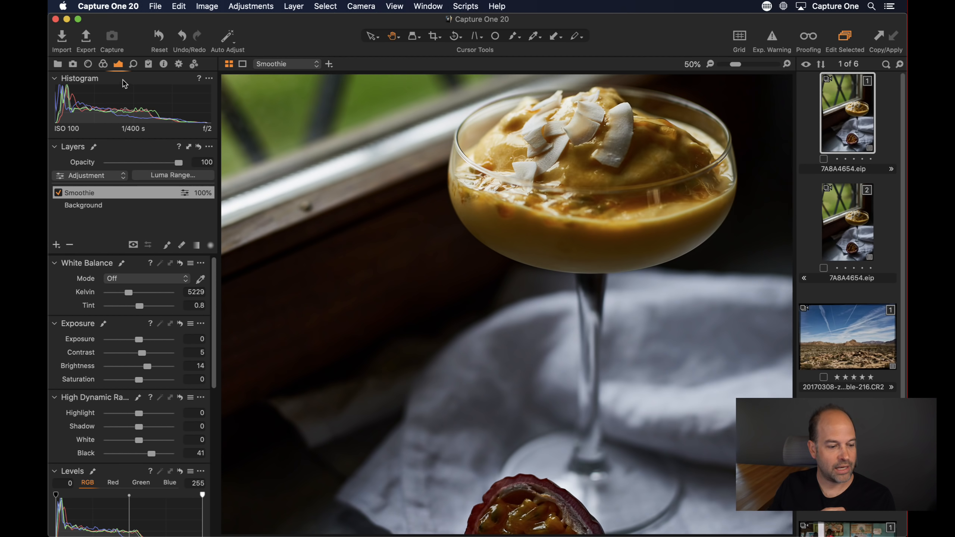
left_click(133, 65)
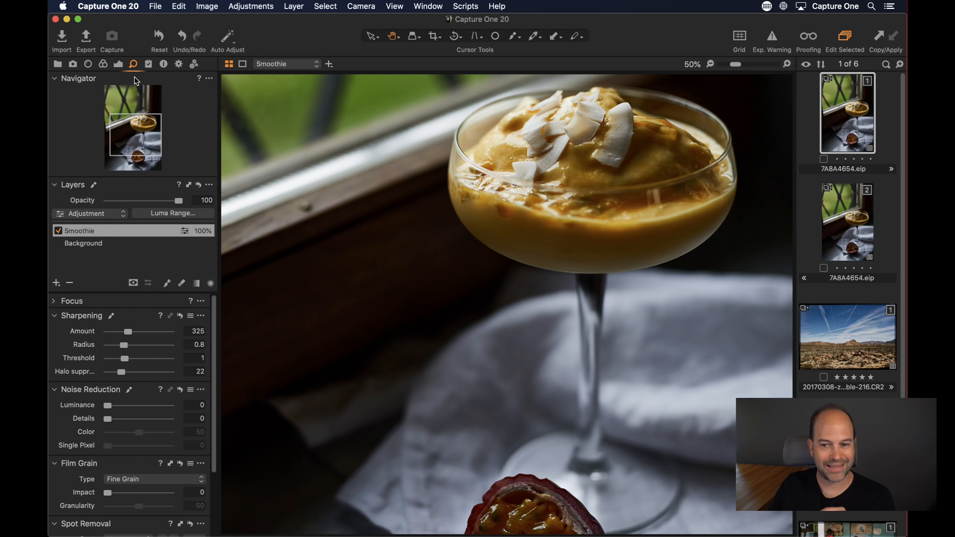
left_click(104, 64)
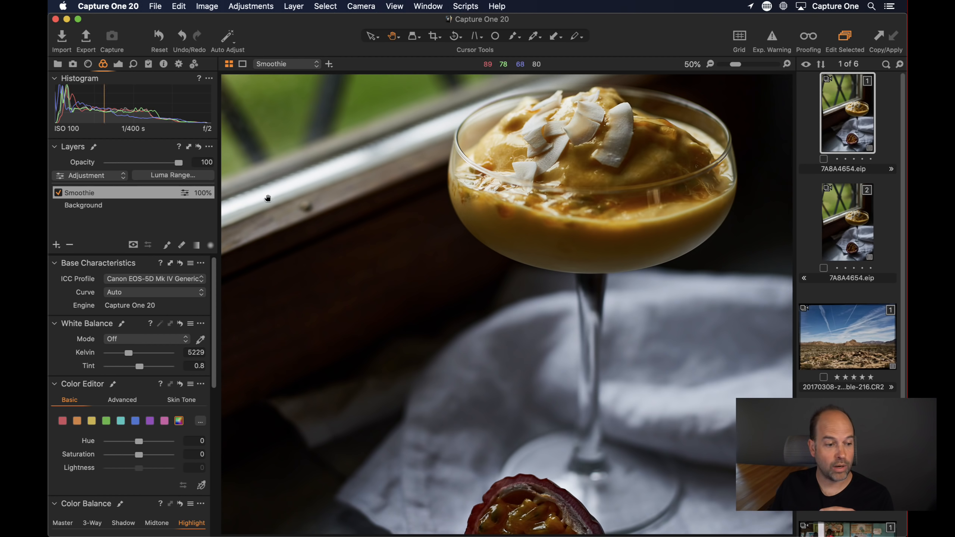
left_click(119, 63)
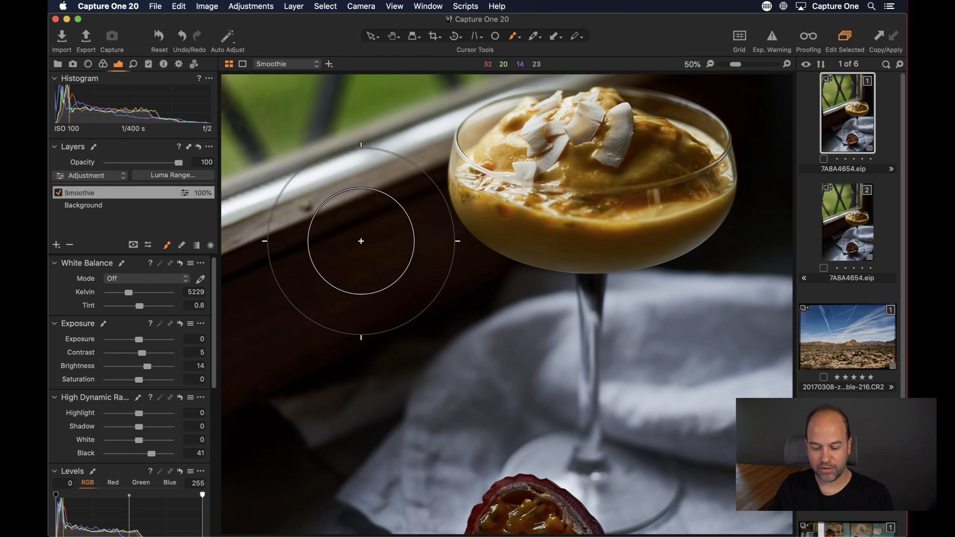
- Configure the mask brush with maximum flow, Airbrush disabled and a smaller size
right_click(349, 225)
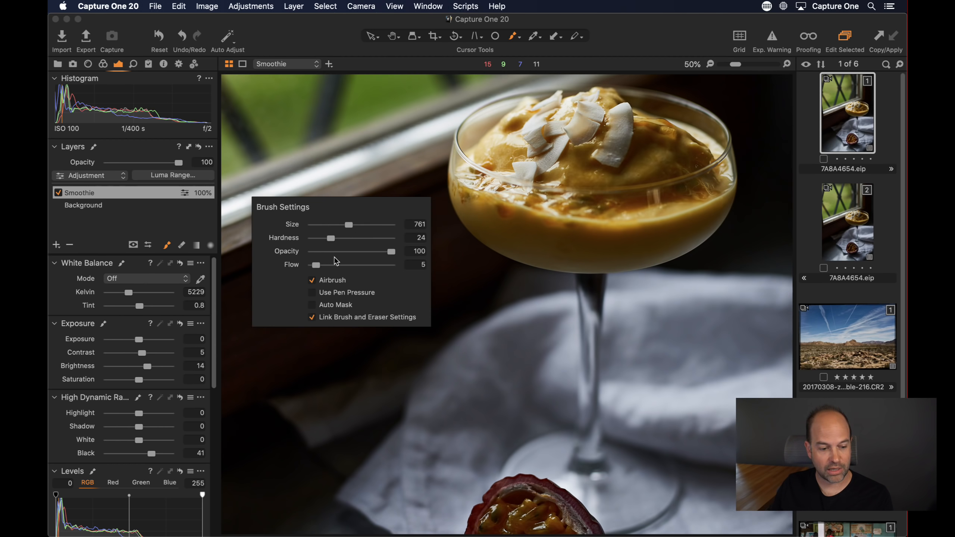
left_click_drag(316, 265, 393, 265)
left_click(313, 280)
mouse_move(349, 224)
left_mouse_down()
mouse_move(335, 225)
mouse_move(337, 238)
left_mouse_up()
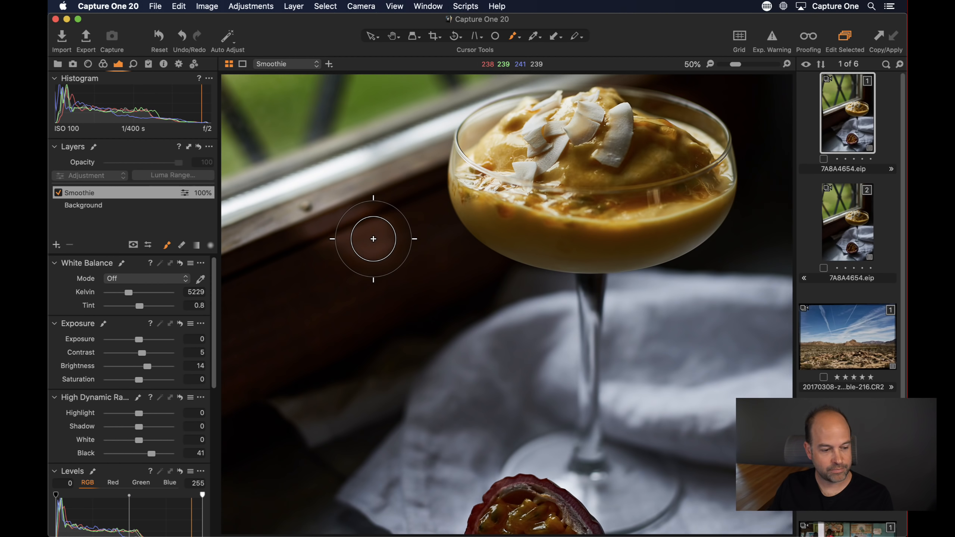
- Try brushing a new layer over the dark wood and cloth with exposure raised to about 2.66, and delete that layer
left_click(57, 245)
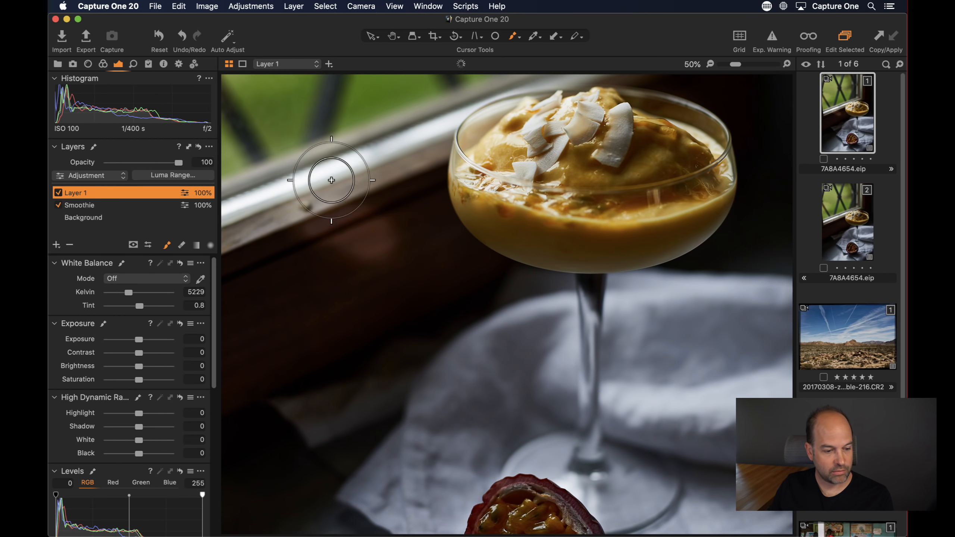
mouse_move(376, 307)
left_mouse_down()
mouse_move(384, 311)
mouse_move(363, 269)
mouse_move(356, 363)
mouse_move(375, 366)
mouse_move(390, 397)
mouse_move(386, 244)
mouse_move(294, 281)
mouse_move(401, 215)
mouse_move(504, 387)
mouse_move(316, 226)
mouse_move(412, 243)
mouse_move(390, 261)
mouse_move(264, 301)
left_mouse_up()
mouse_move(139, 342)
left_mouse_down()
mouse_move(153, 340)
mouse_move(119, 339)
mouse_move(160, 340)
left_mouse_up()
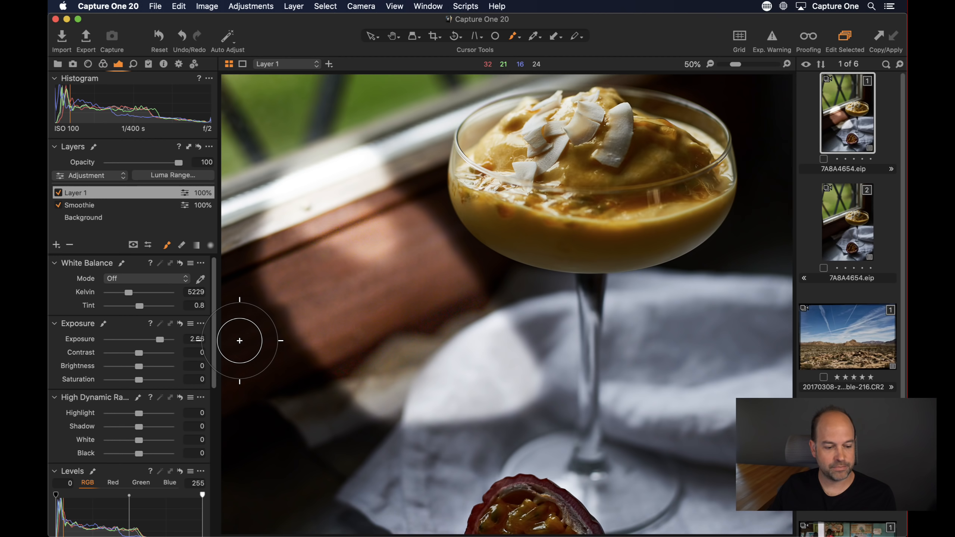
left_click(70, 244)
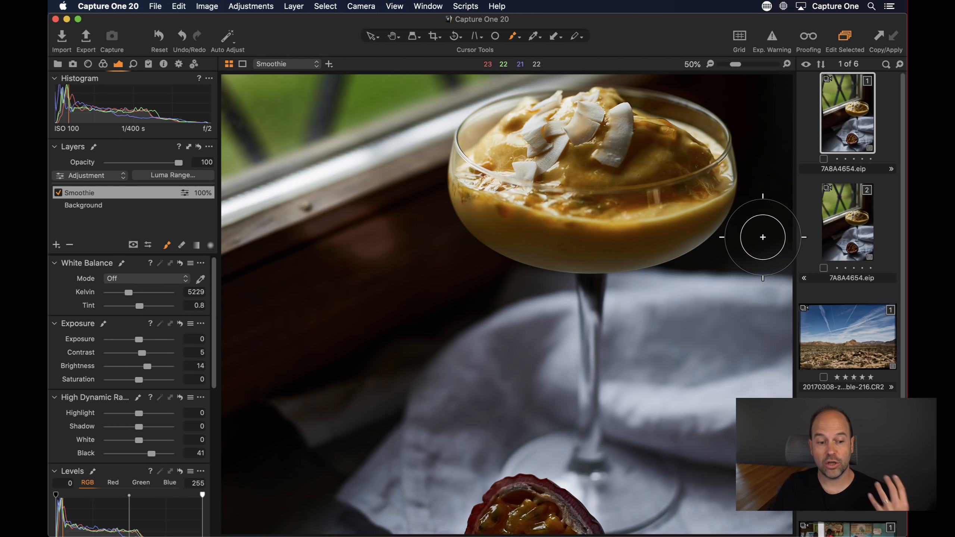
- Add a new adjustment layer and brush a mask over the dark wood and the cloth beside the glass stem
left_click(56, 245)
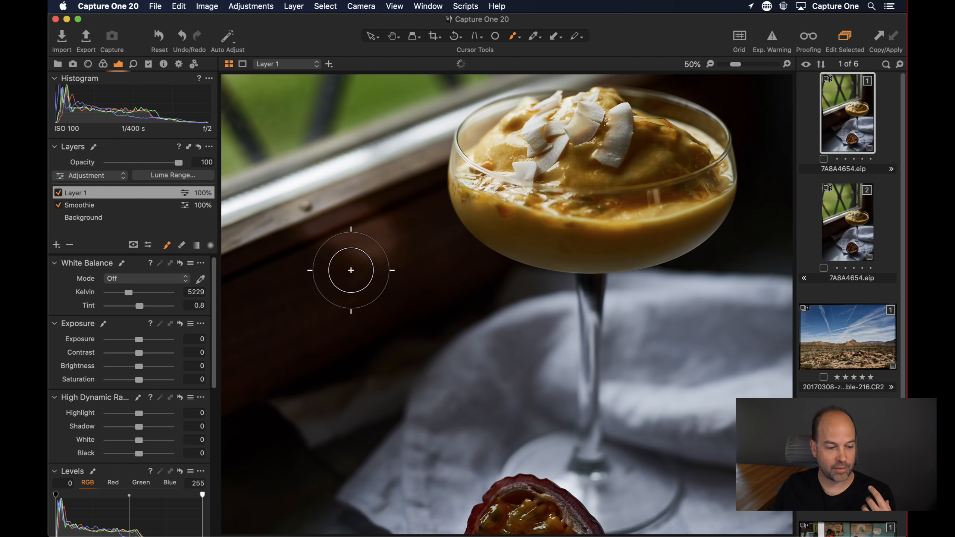
mouse_move(349, 263)
left_mouse_down()
mouse_move(412, 242)
mouse_move(346, 358)
mouse_move(419, 294)
mouse_move(512, 403)
mouse_move(426, 368)
mouse_move(406, 330)
mouse_move(483, 361)
left_mouse_up()
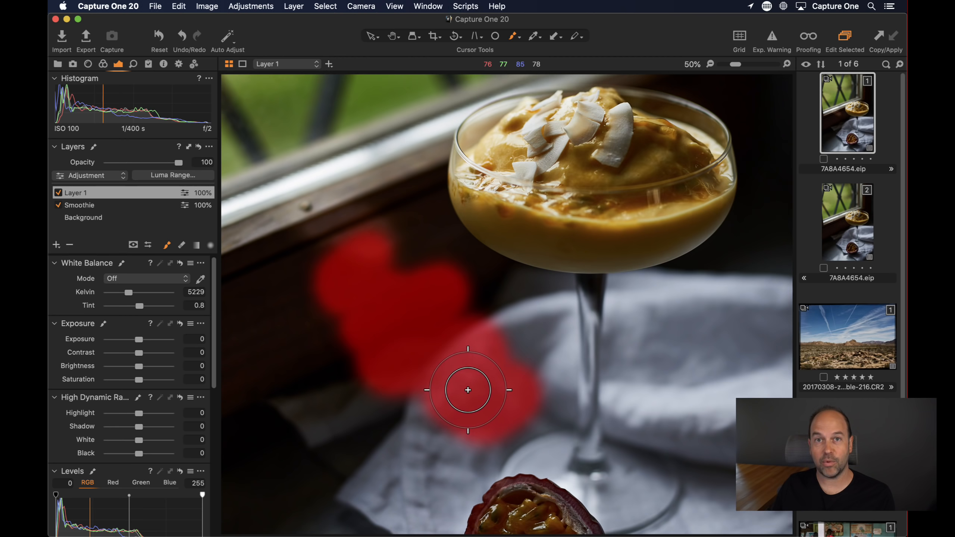
mouse_move(461, 391)
left_mouse_down()
mouse_move(455, 285)
mouse_move(373, 409)
mouse_move(532, 387)
mouse_move(368, 392)
mouse_move(535, 400)
left_mouse_up()
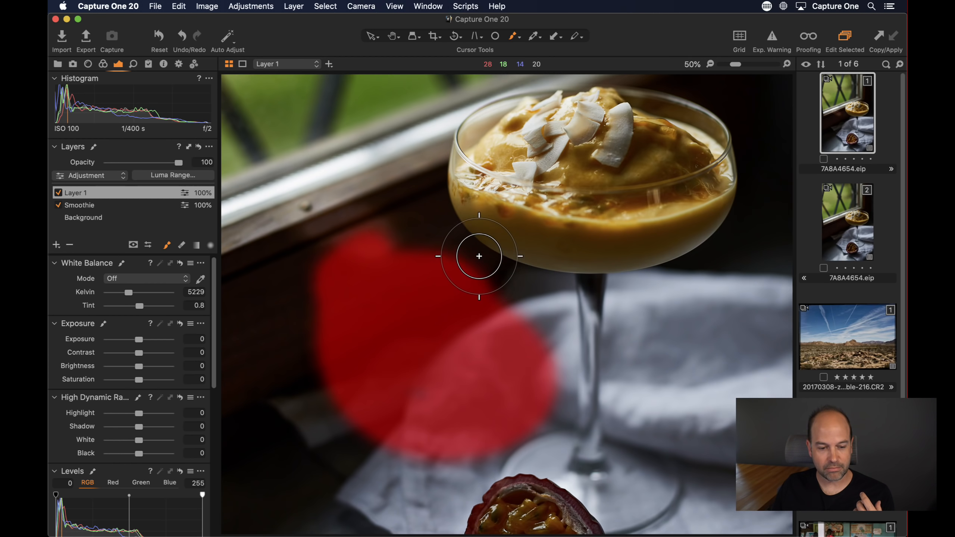
- View the desert landscape and the Thailand school photo, fitting the school photo to the viewer
left_click(848, 352)
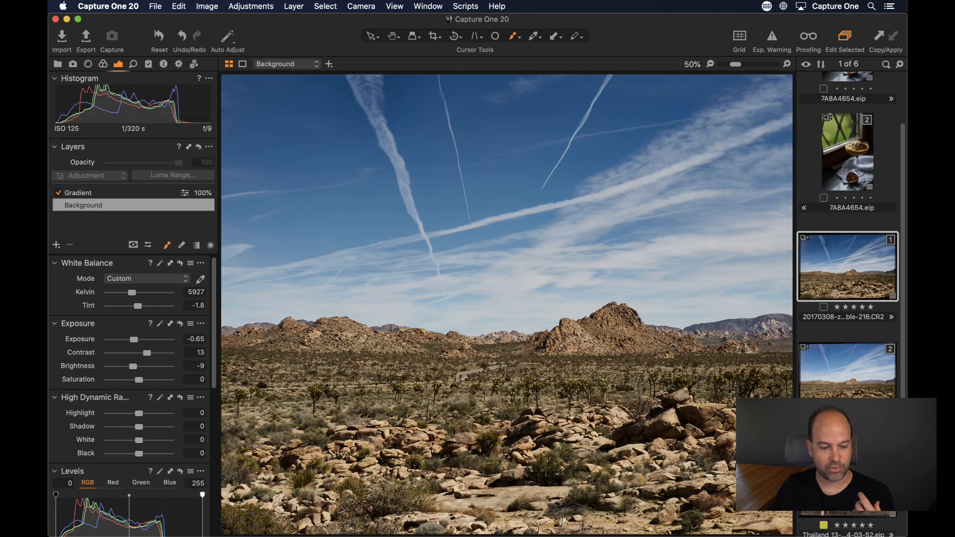
left_click(848, 478)
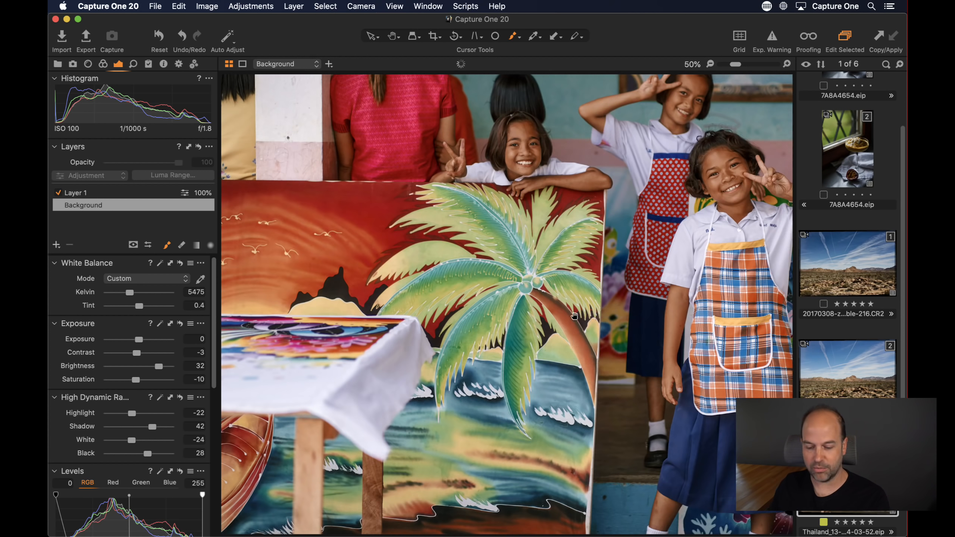
key("h")
double_click(575, 344)
key("comma")
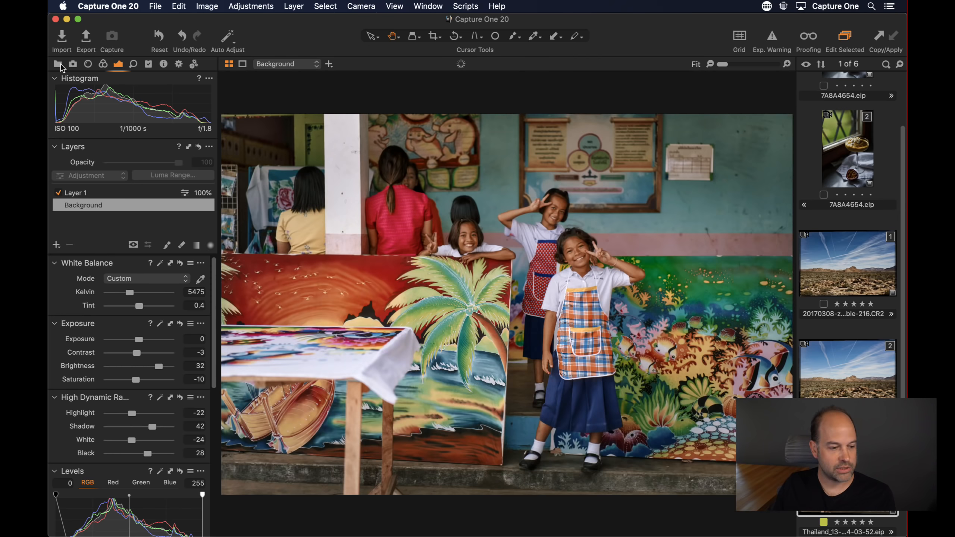
- Browse the Using Flow, Luma Range, Style as Layer and Color Grading albums, and return to Simple Examples
left_click(57, 64)
left_click(124, 170)
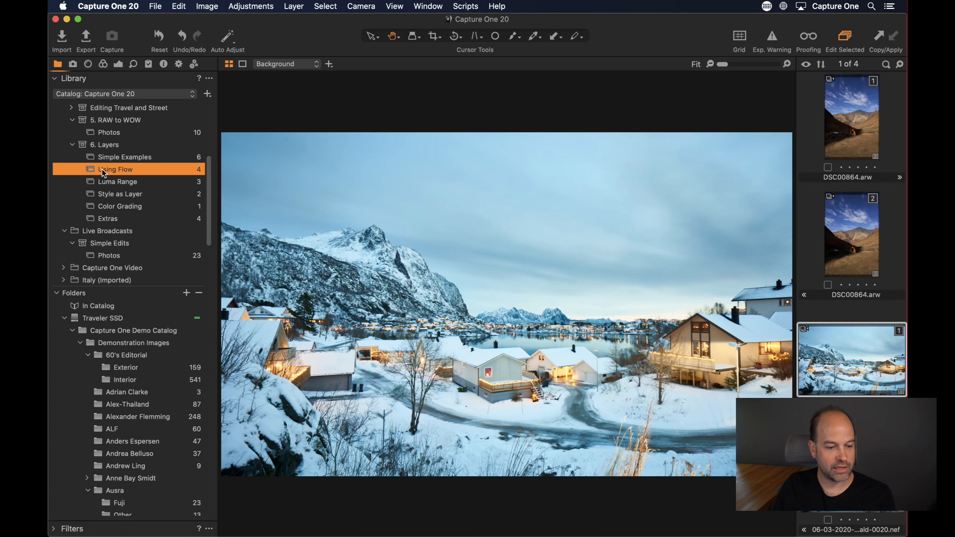
left_click(138, 185)
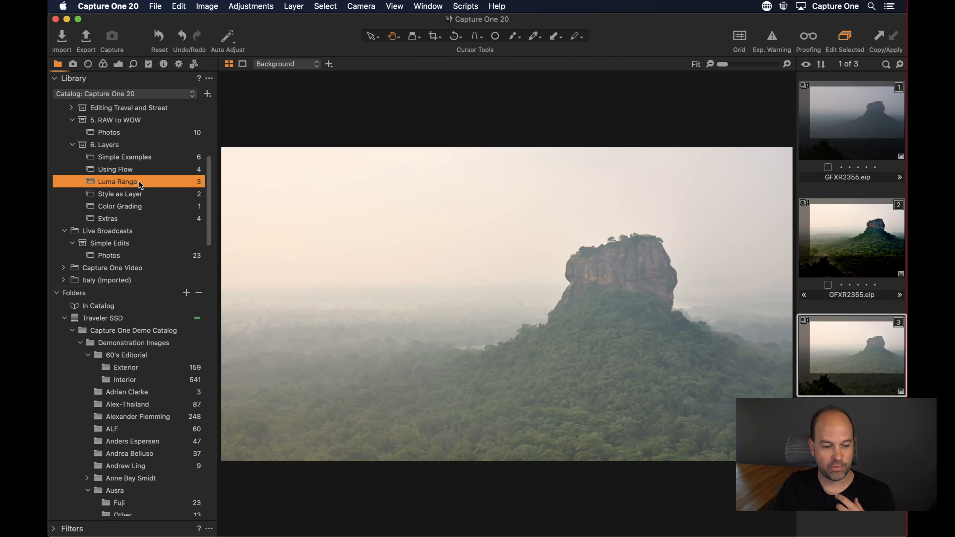
left_click(138, 194)
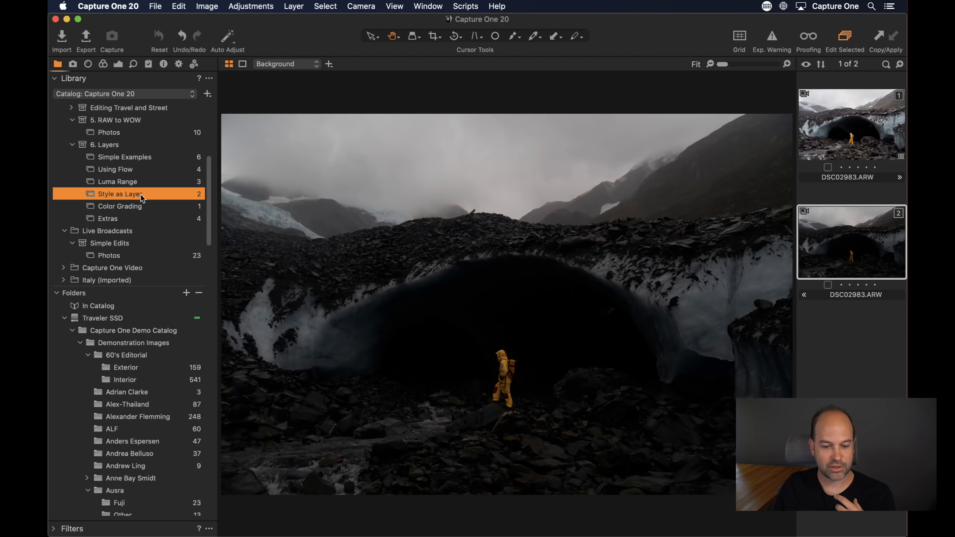
left_click(149, 207)
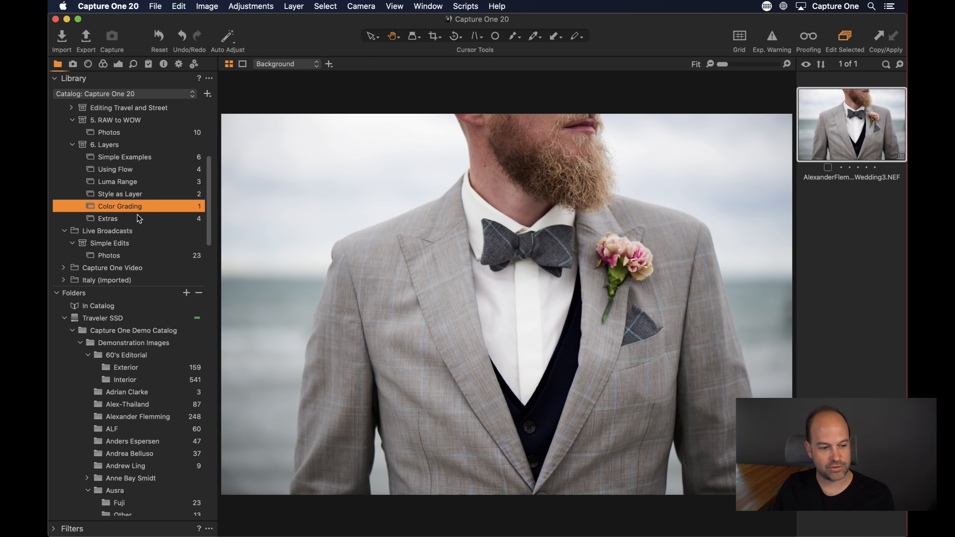
left_click(129, 161)
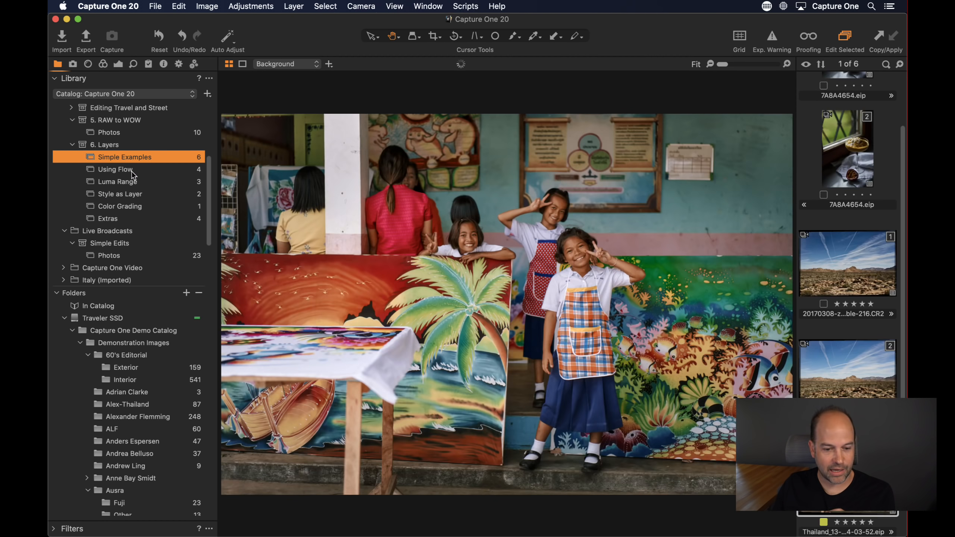
- Open the second variant of 7A8A4654.eip with its exposure tools and frame the smoothie glass at 50% zoom
scroll(864, 237, "up", 2)
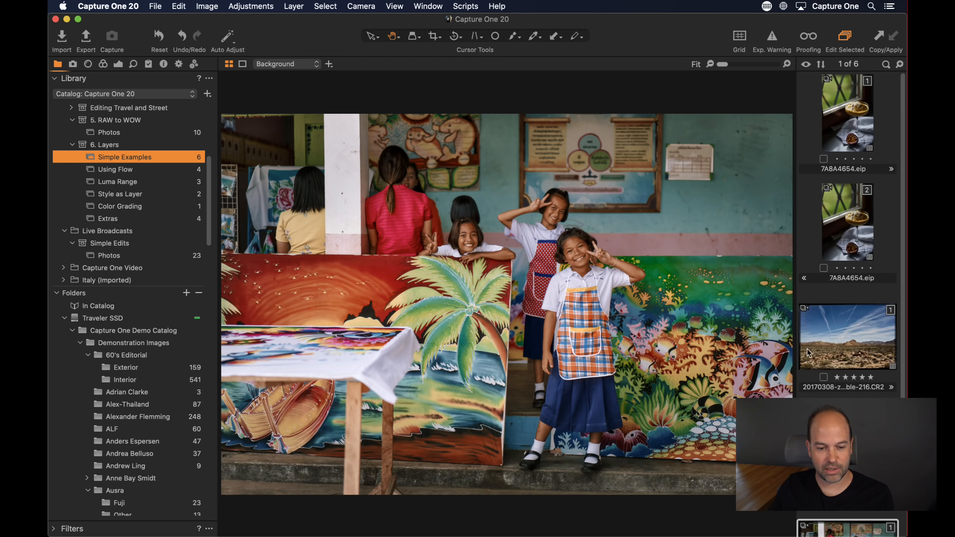
left_click(843, 232)
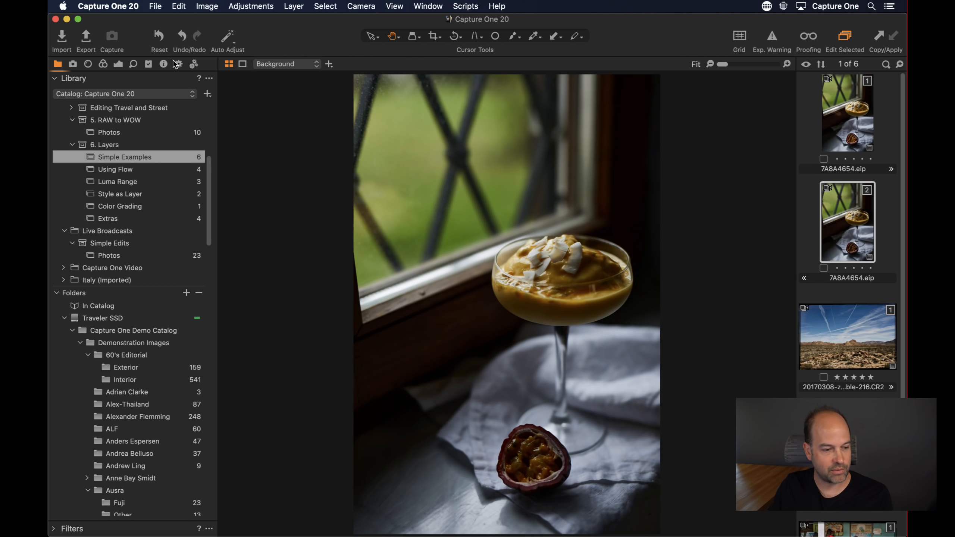
left_click(118, 64)
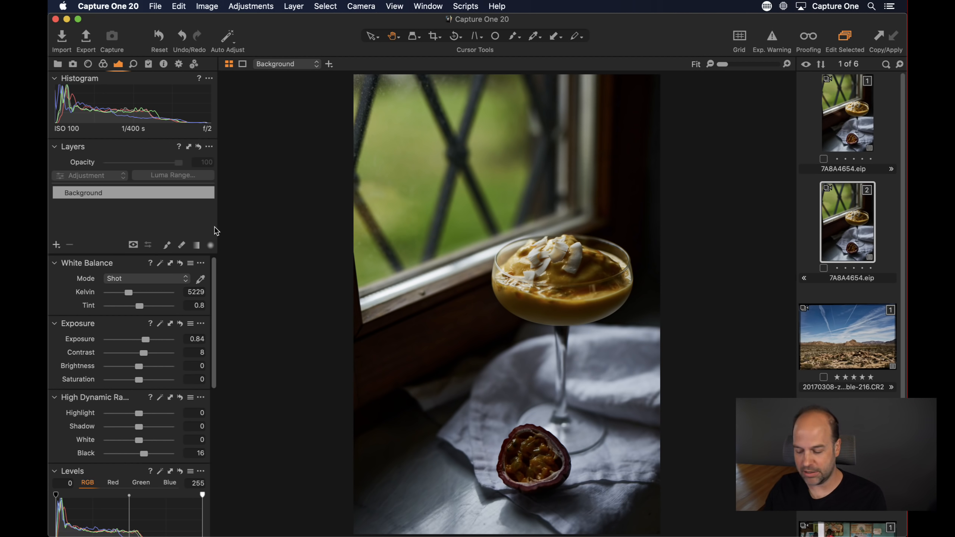
key("super+plus")
key("super+plus")
key("super+plus")
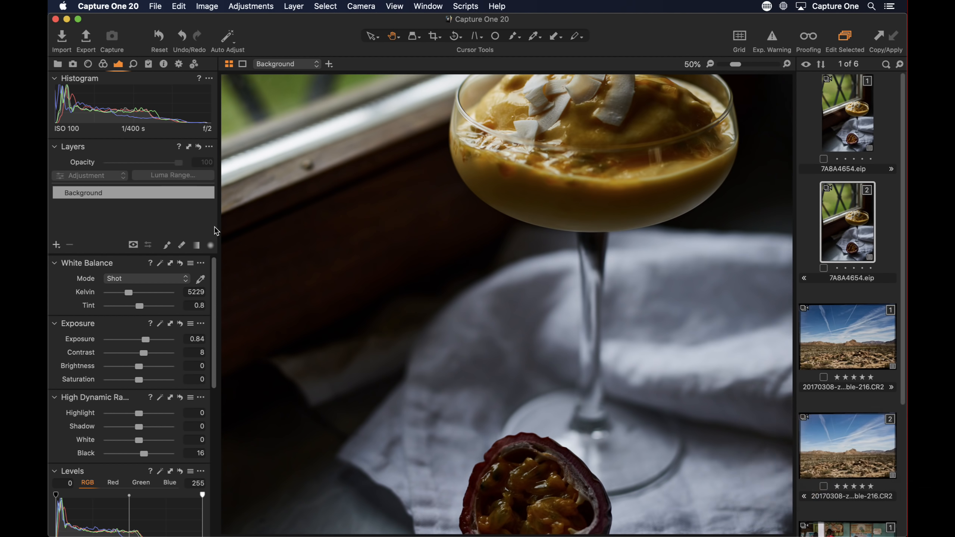
left_click_drag(716, 154, 713, 205)
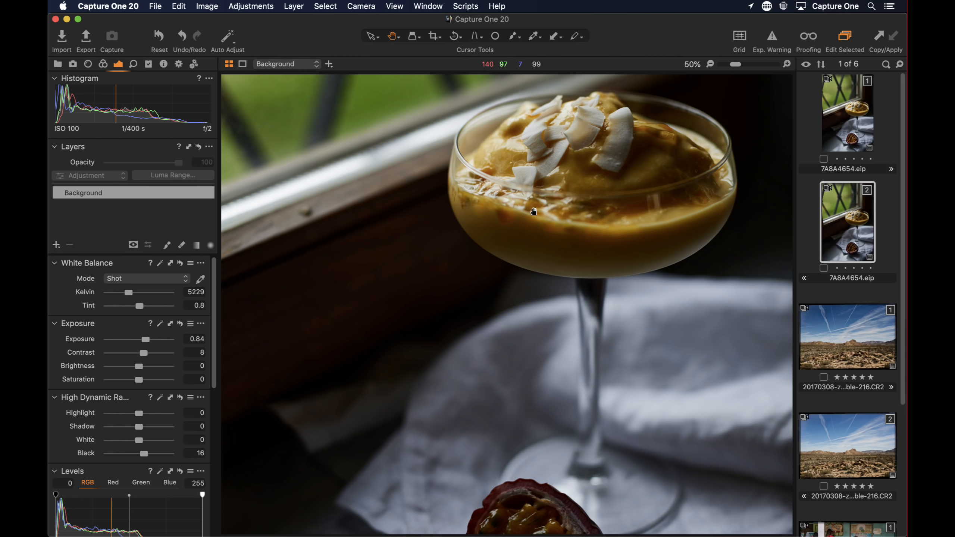
left_click_drag(535, 211, 620, 250)
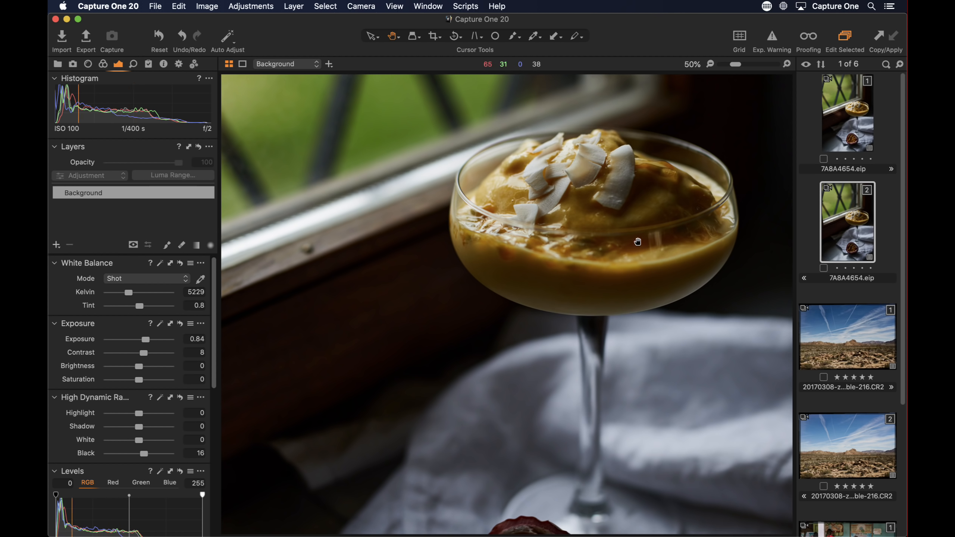
- Examine the in-focus glass and the blurred window frame up to 100% with the sharpening and noise reduction tools shown
left_click(134, 64)
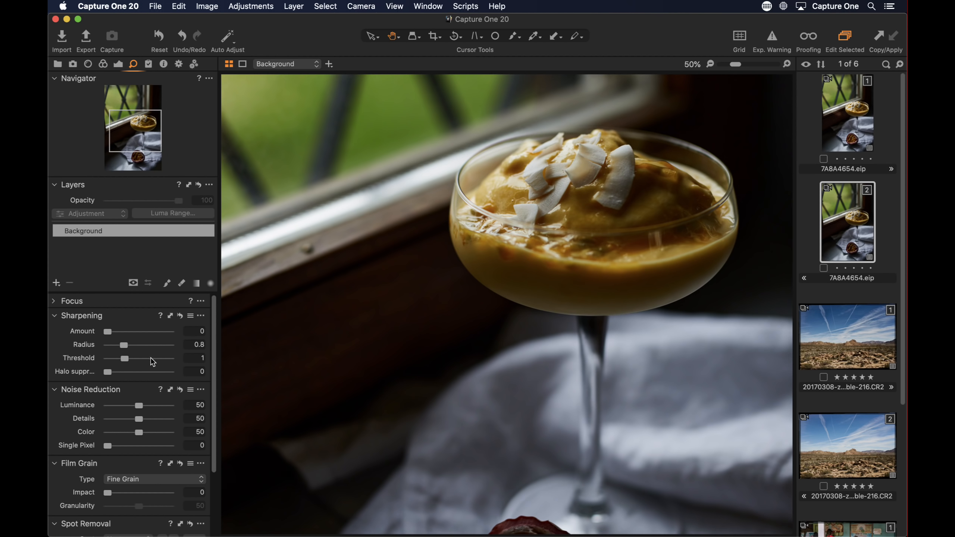
left_click_drag(473, 414, 327, 474)
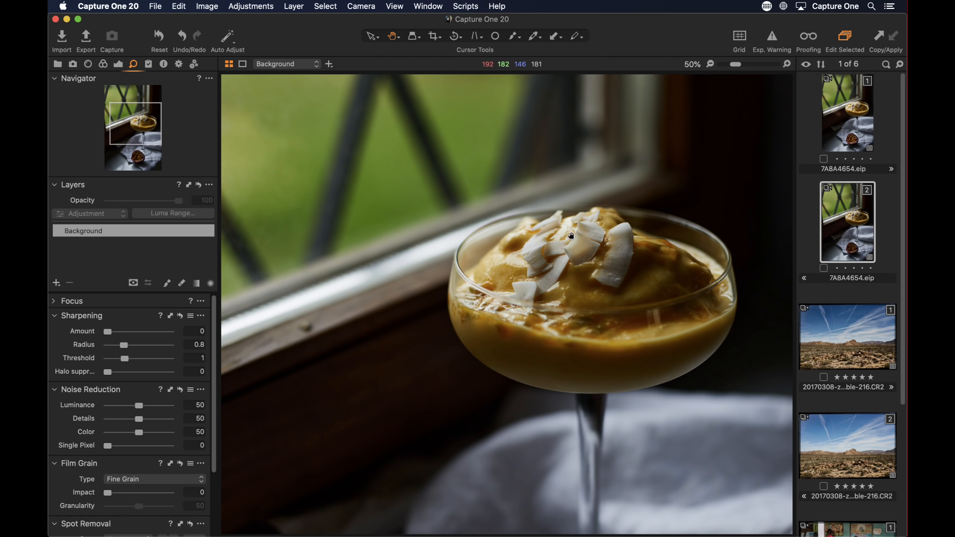
left_click_drag(598, 350, 582, 166)
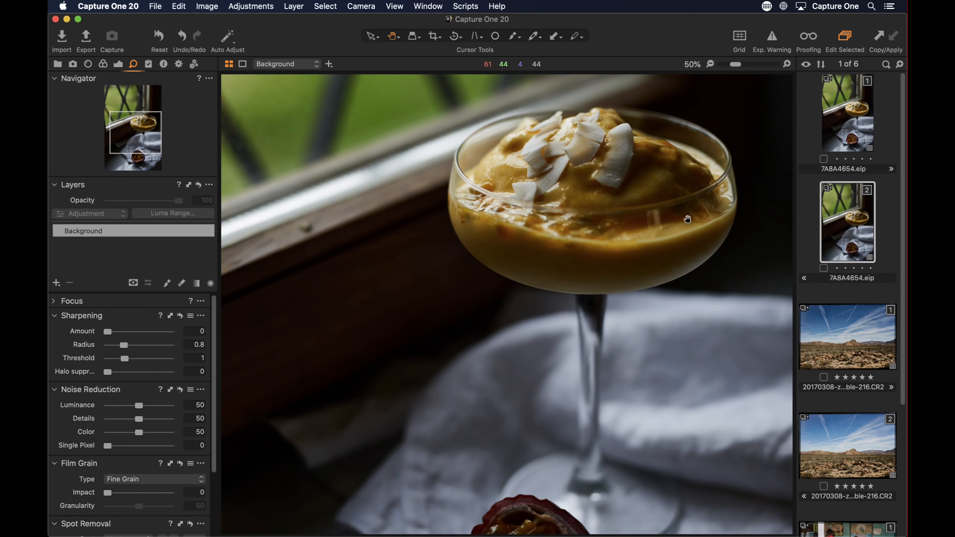
mouse_move(649, 239)
left_mouse_down()
mouse_move(650, 130)
mouse_move(632, 237)
left_mouse_up()
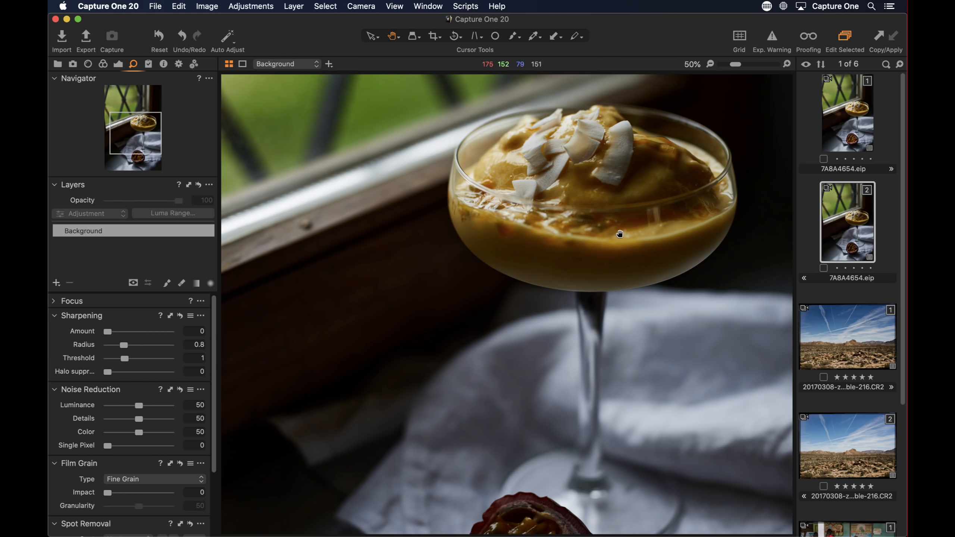
double_click(325, 180)
double_click(417, 226)
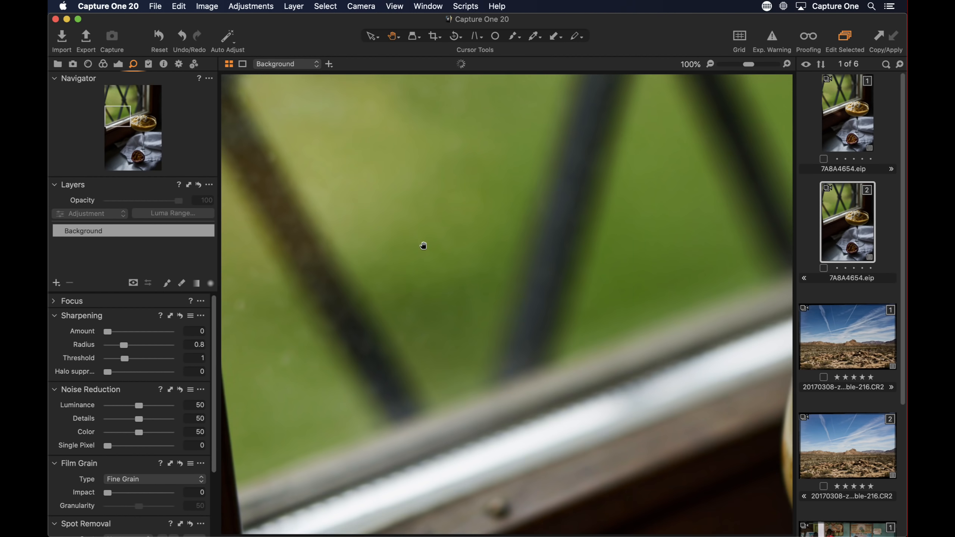
scroll(426, 248, "down", 5)
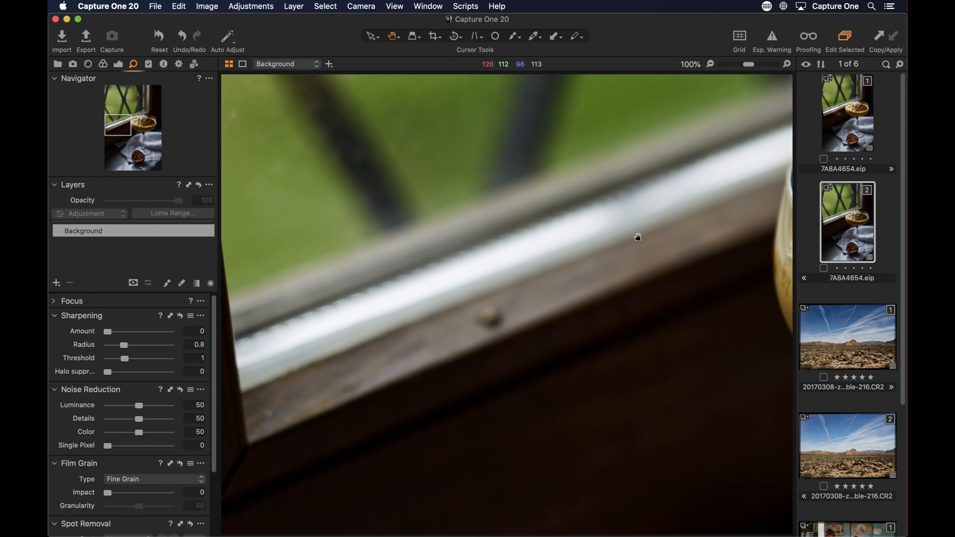
left_click_drag(634, 236, 241, 299)
double_click(435, 283)
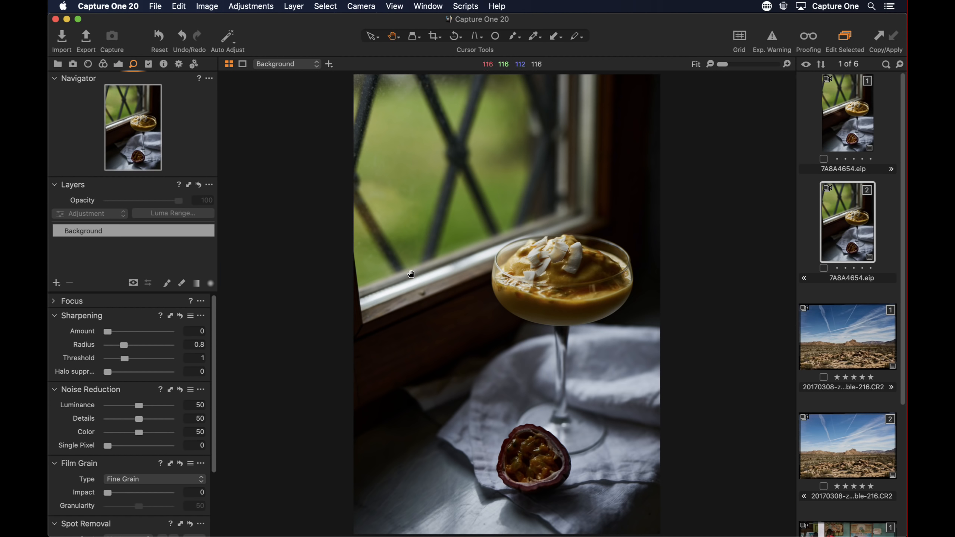
- Add a new adjustment layer to the smoothie photo and name it Smoothie
key("super+equal")
key("super+equal")
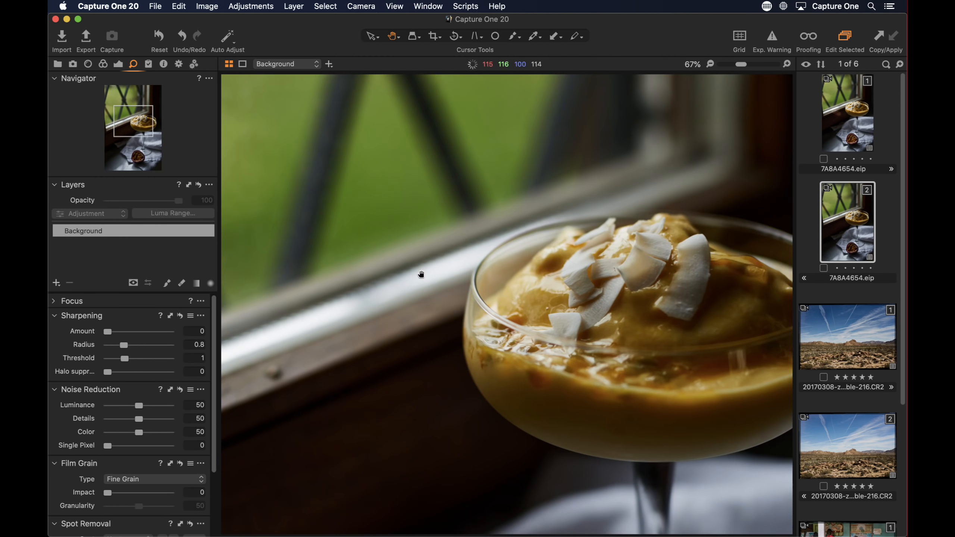
left_click_drag(518, 355, 423, 245)
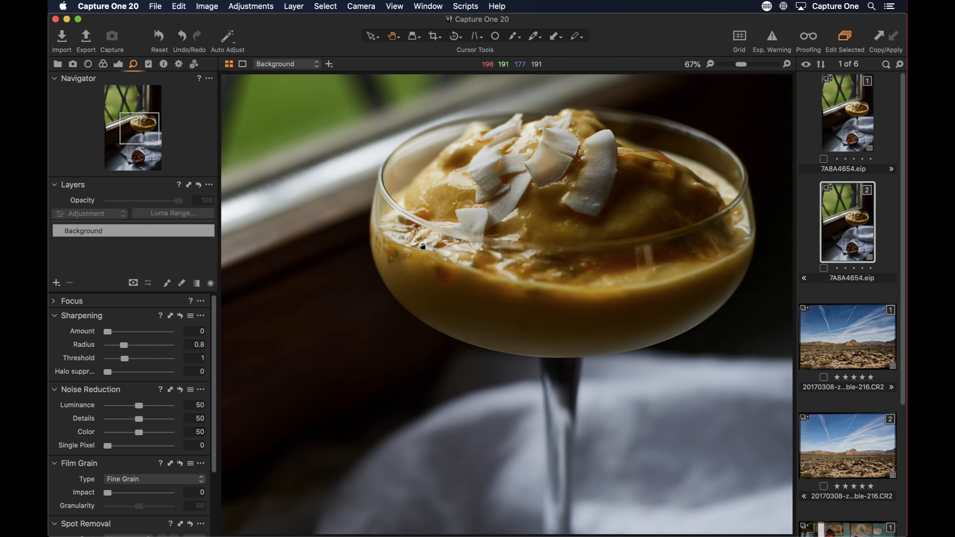
left_click(57, 284)
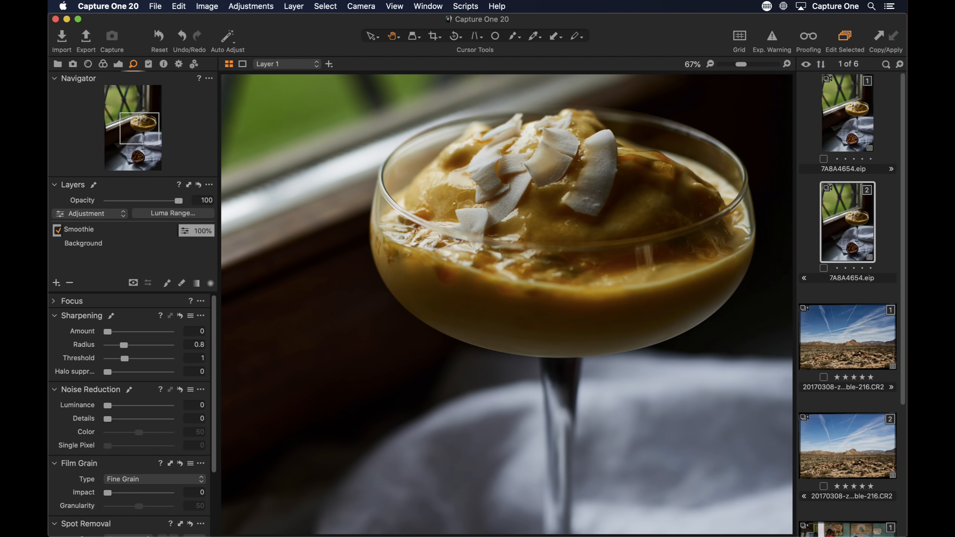
key("Return")
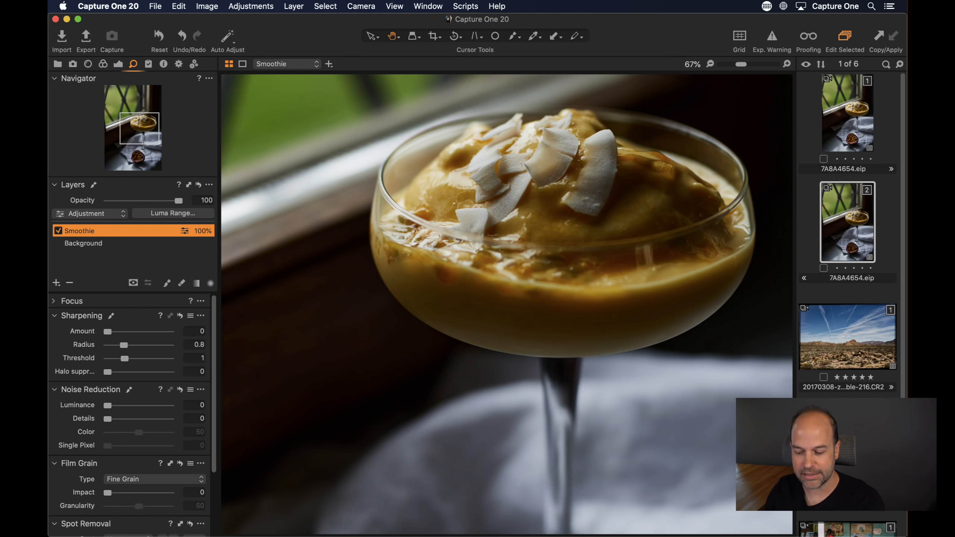
- Adjust the mask brush's settings and paint the Smoothie layer's mask over the dessert in the glass
left_click(168, 284)
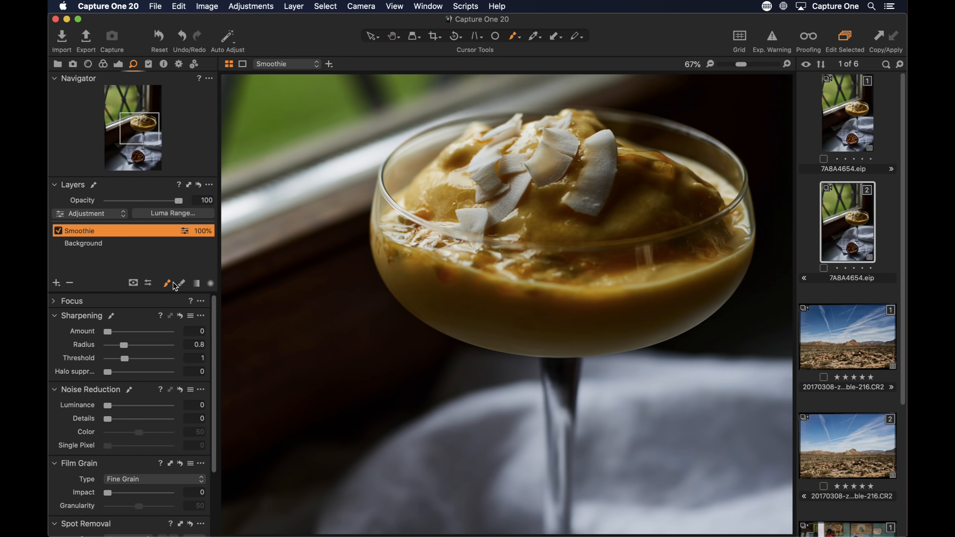
right_click(528, 210)
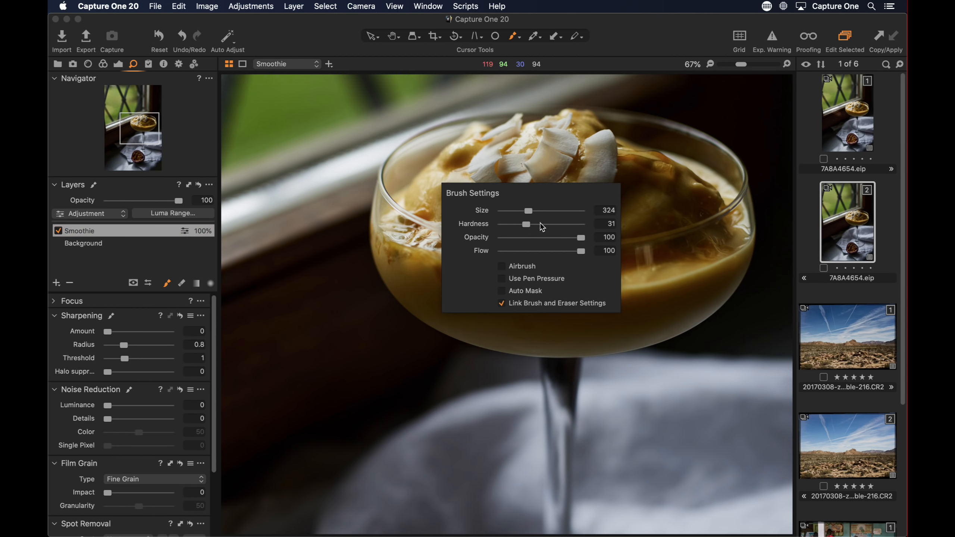
mouse_move(528, 211)
left_mouse_down()
mouse_move(557, 226)
mouse_move(521, 231)
left_mouse_up()
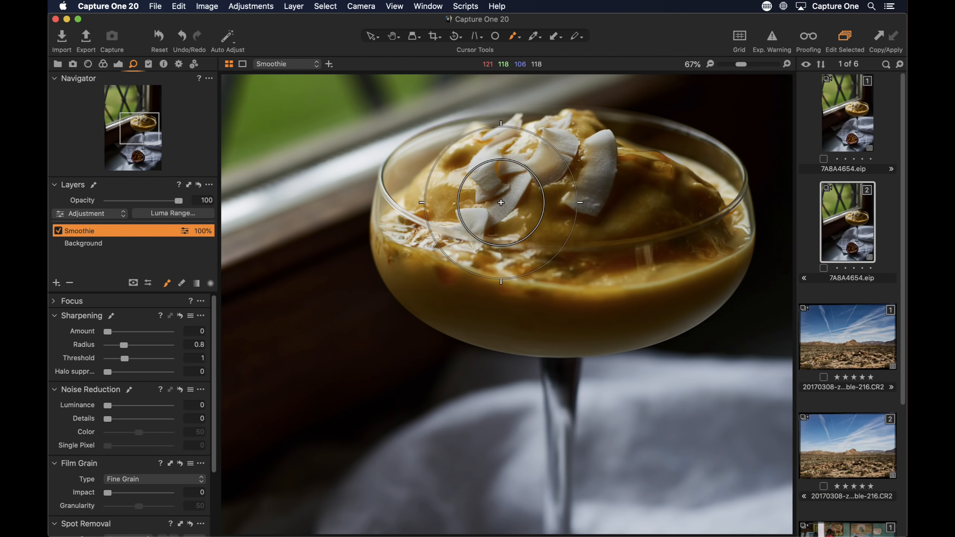
right_click(491, 236)
mouse_move(437, 177)
left_mouse_down()
mouse_move(637, 297)
mouse_move(580, 303)
mouse_move(704, 239)
mouse_move(586, 168)
mouse_move(459, 213)
mouse_move(437, 214)
mouse_move(437, 203)
mouse_move(658, 233)
mouse_move(507, 113)
mouse_move(555, 261)
mouse_move(587, 282)
mouse_move(692, 266)
mouse_move(682, 271)
mouse_move(676, 241)
mouse_move(570, 222)
left_mouse_up()
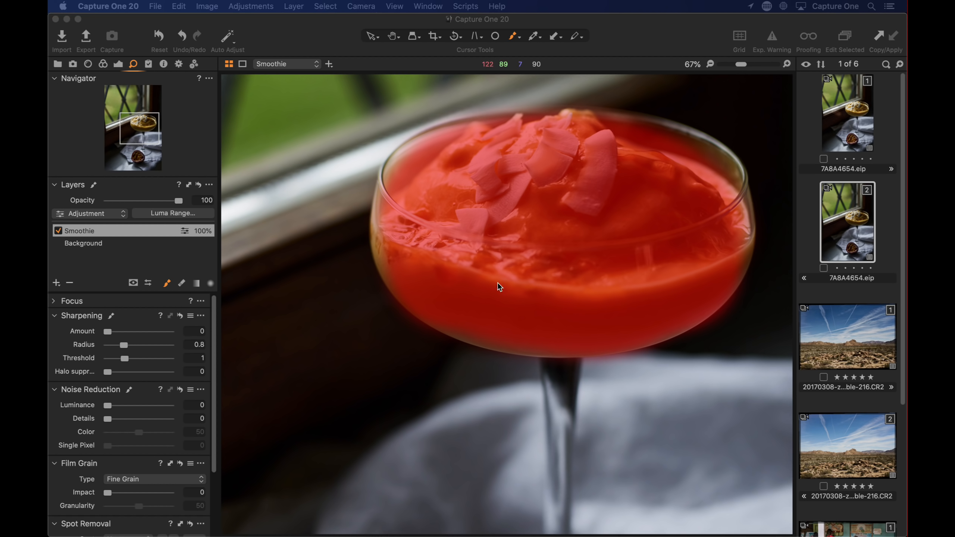
- Paint a mask dab on the dark area beside the glass, toggle the mask overlay, and erase the dab
left_click(339, 280)
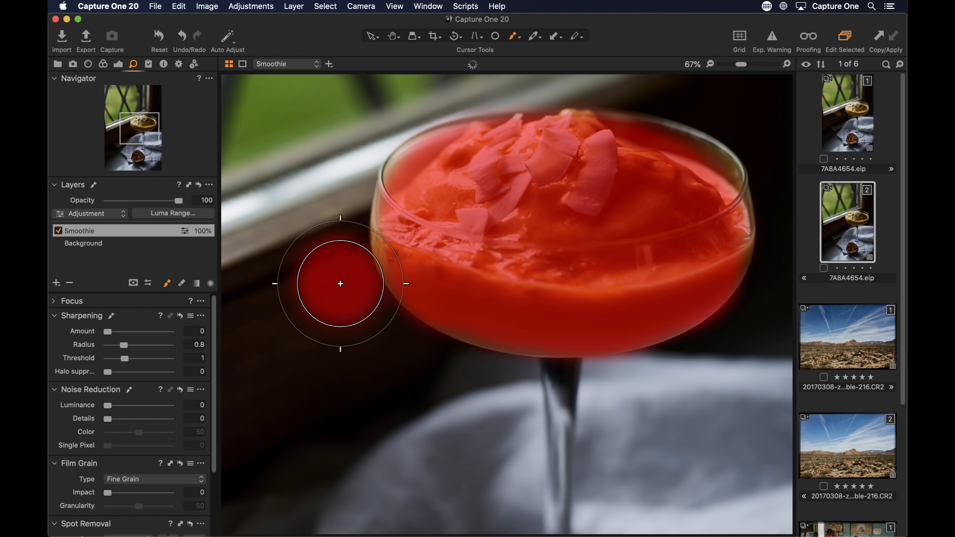
key("m")
key("m")
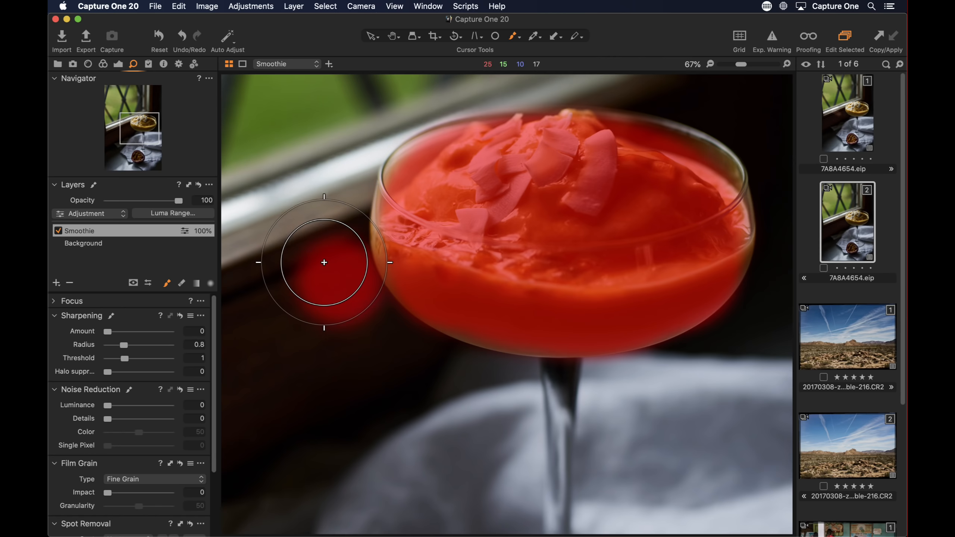
left_click(183, 283)
mouse_move(345, 287)
left_mouse_down()
mouse_move(318, 254)
mouse_move(337, 325)
mouse_move(327, 270)
mouse_move(327, 378)
left_mouse_up()
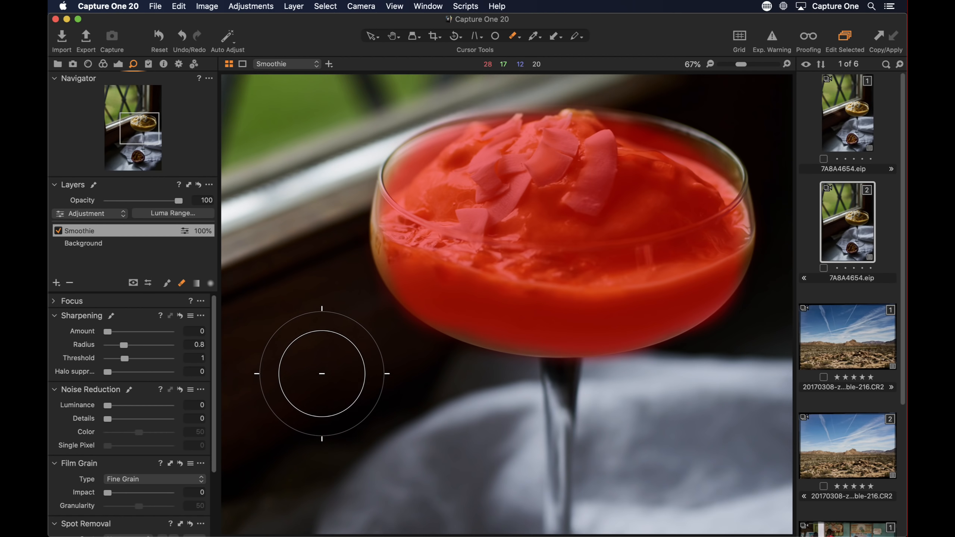
- Hide the mask and sharpen the Smoothie layer with an amount of 465 and halo suppression of 26
key("m")
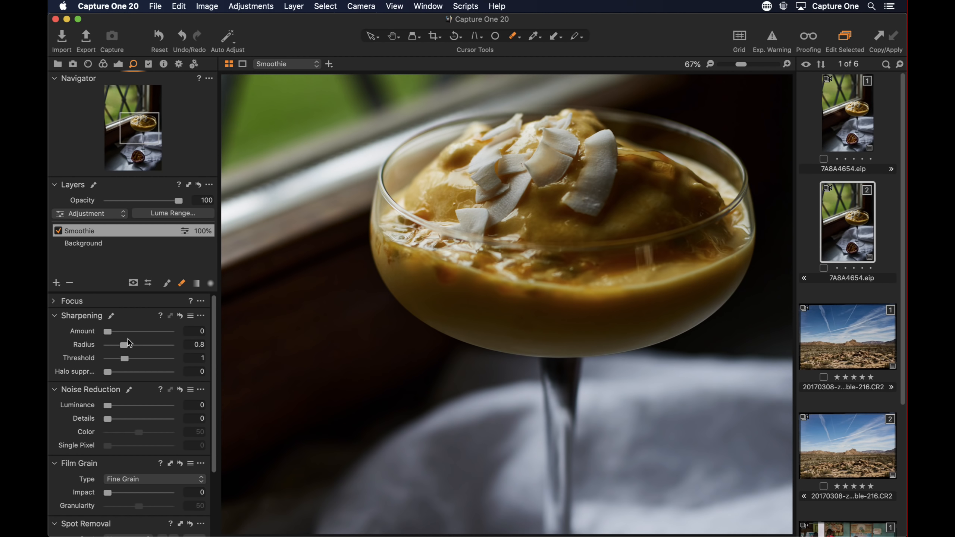
key("super+plus")
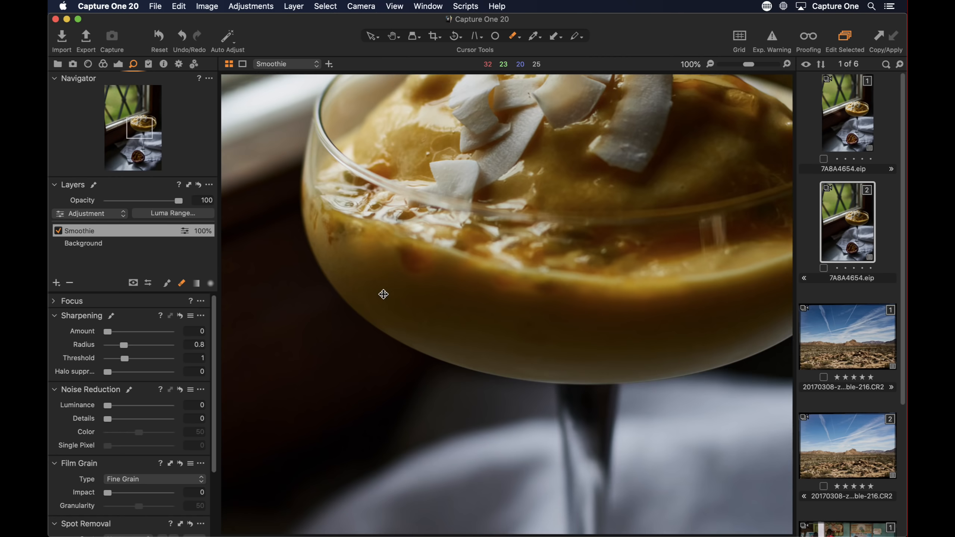
left_click_drag(582, 199, 518, 282)
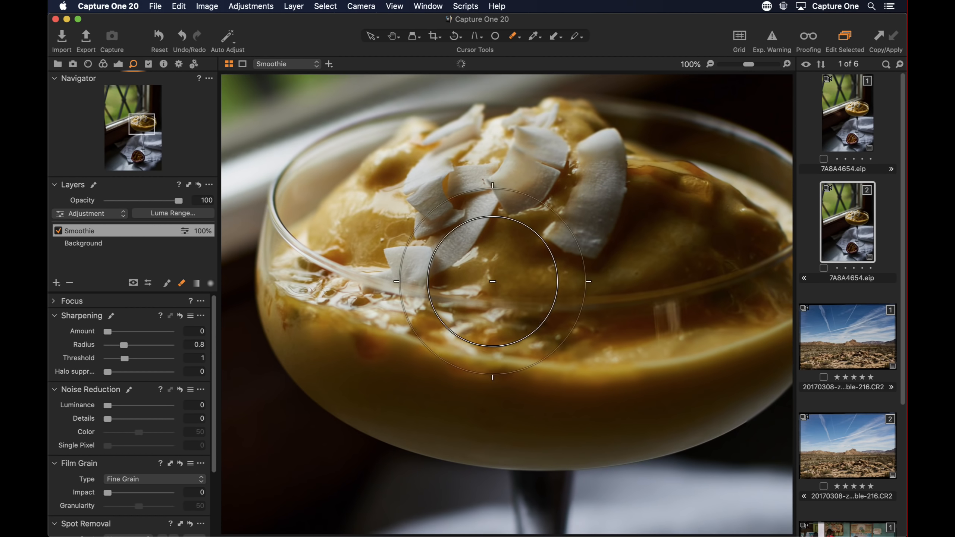
left_click_drag(108, 332, 138, 332)
left_click_drag(108, 372, 124, 372)
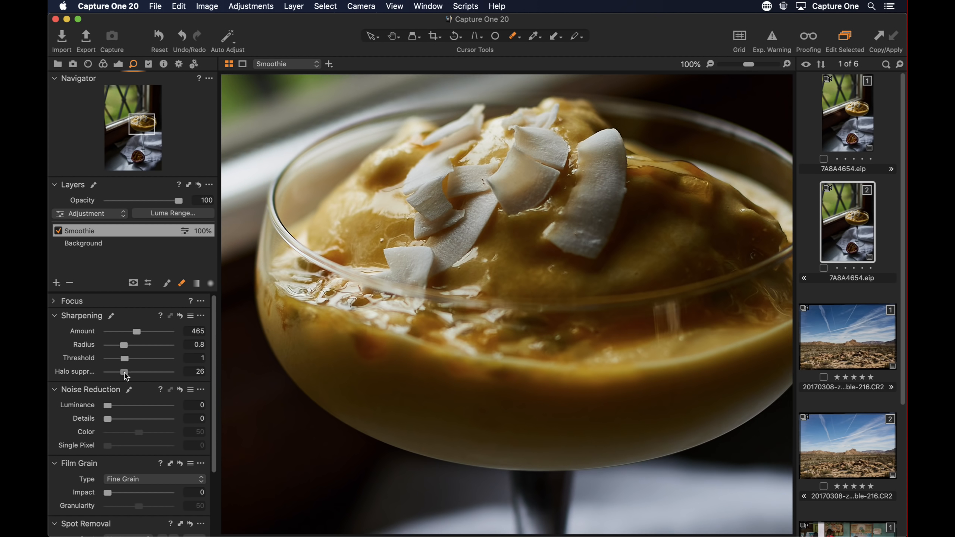
- Set the Smoothie layer's clarity to 54 with the Natural method and its Black value to 31
left_click(120, 66)
scroll(69, 470, "down", 10)
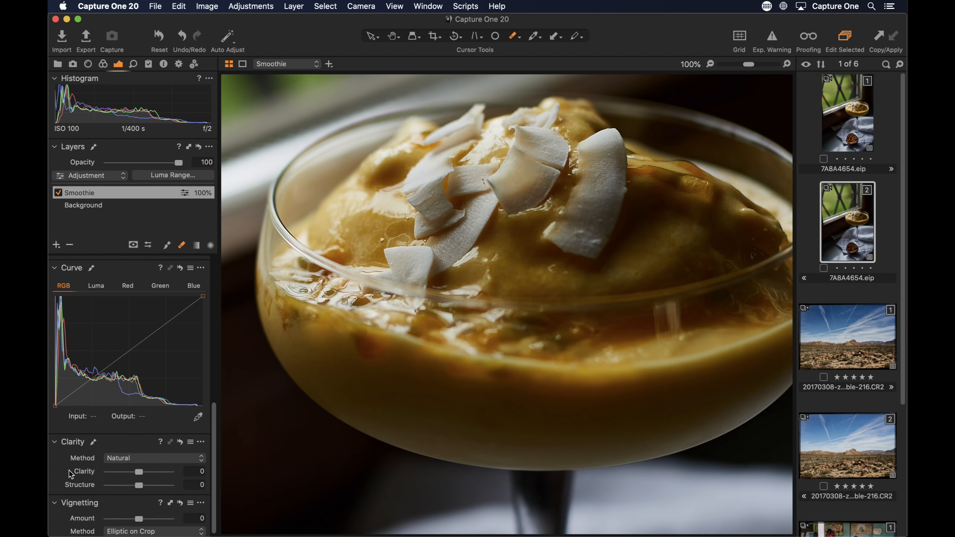
left_click_drag(139, 467, 163, 474)
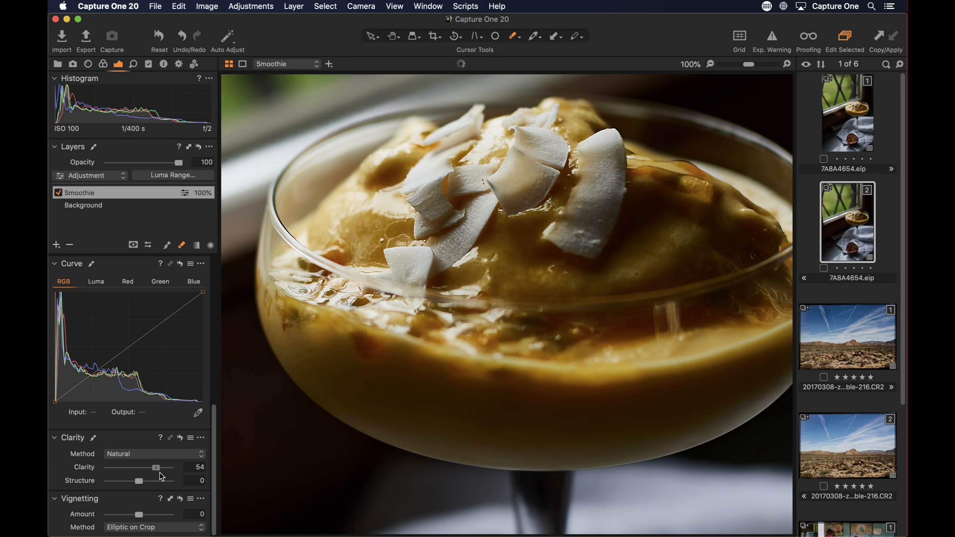
scroll(87, 334, "up", 10)
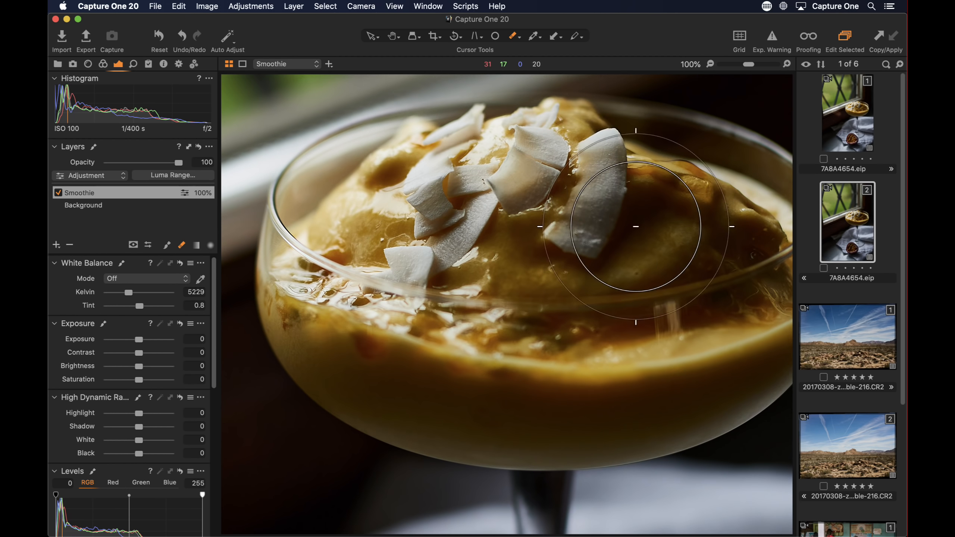
left_click_drag(140, 458, 151, 459)
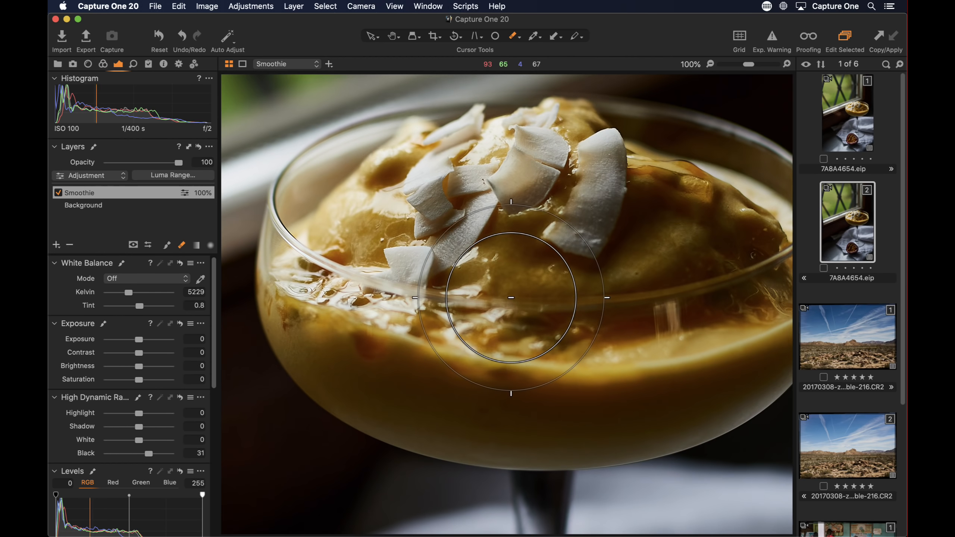
- Hide the thumbnail browser and compare the glass with the Smoothie layer switched off and on
key("super+shift+b")
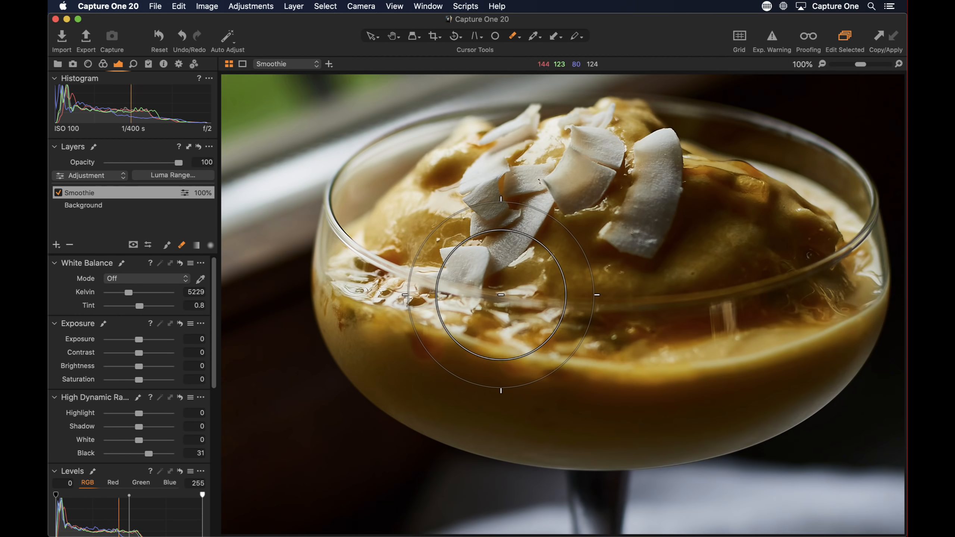
left_click(57, 192)
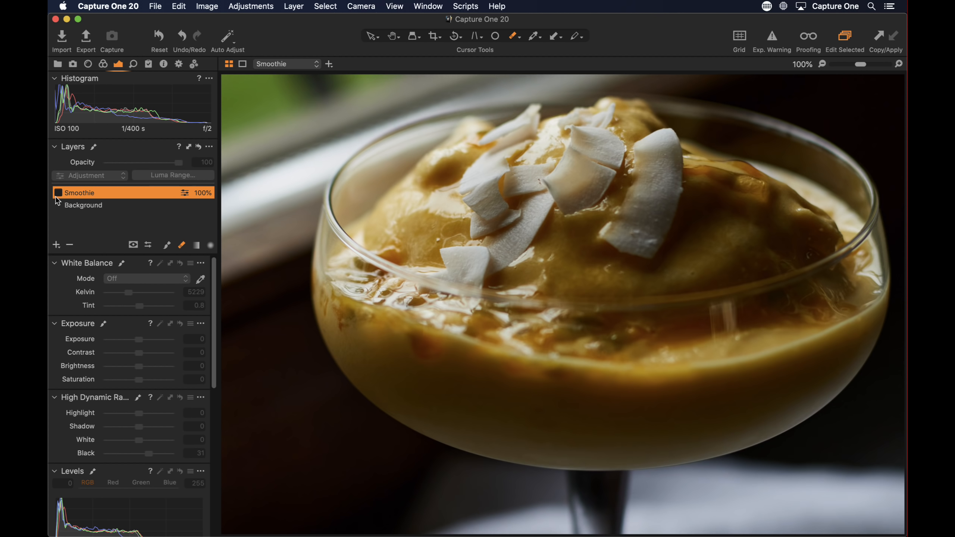
left_click(57, 192)
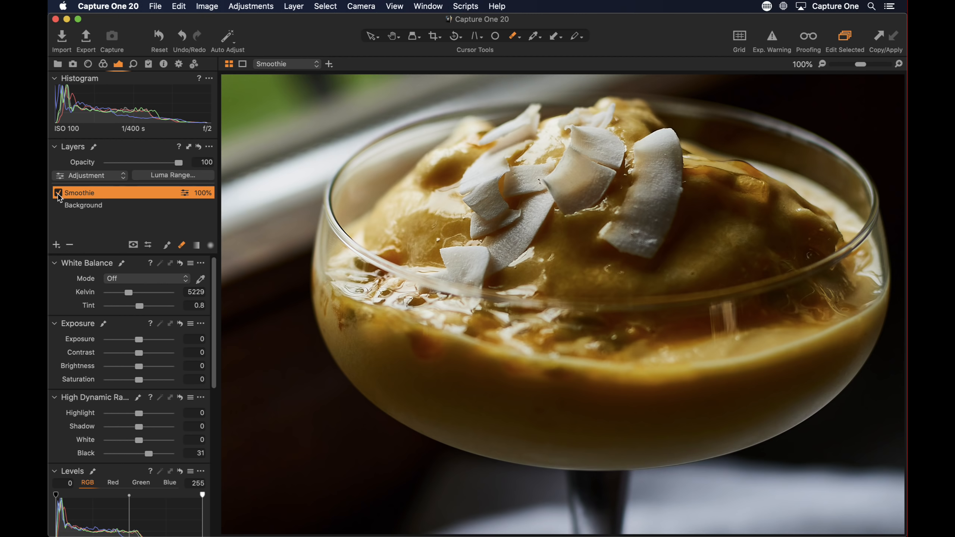
- Extend the Smoothie layer's mask by brushing over the cut passion fruit beside the glass
key("b")
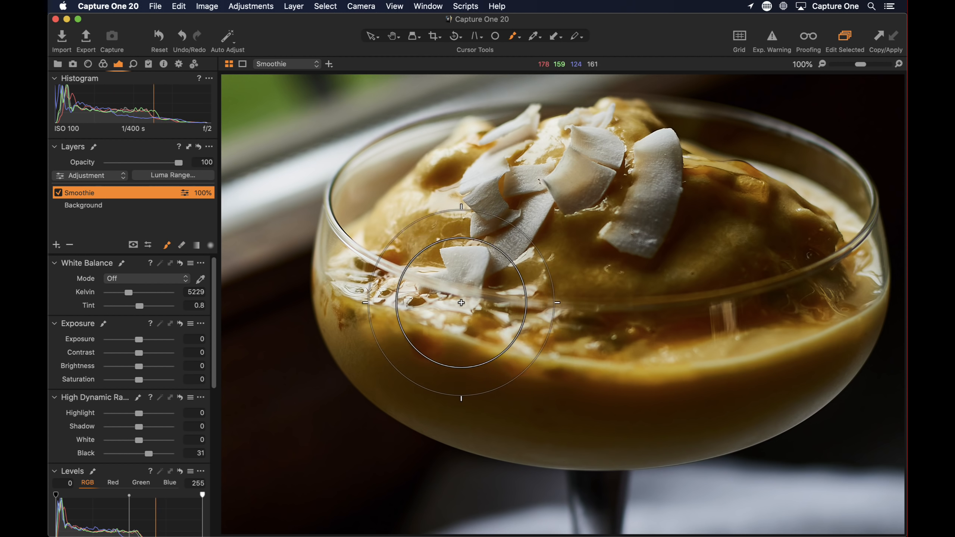
key("space")
left_click_drag(426, 440, 547, 68)
mouse_move(438, 371)
left_mouse_down()
mouse_move(465, 330)
mouse_move(485, 79)
left_mouse_up()
mouse_move(515, 331)
left_mouse_down()
mouse_move(486, 273)
mouse_move(407, 258)
left_mouse_up()
mouse_move(498, 253)
left_mouse_down()
mouse_move(477, 265)
mouse_move(556, 280)
mouse_move(461, 331)
mouse_move(457, 233)
mouse_move(530, 299)
mouse_move(451, 332)
mouse_move(489, 320)
left_mouse_up()
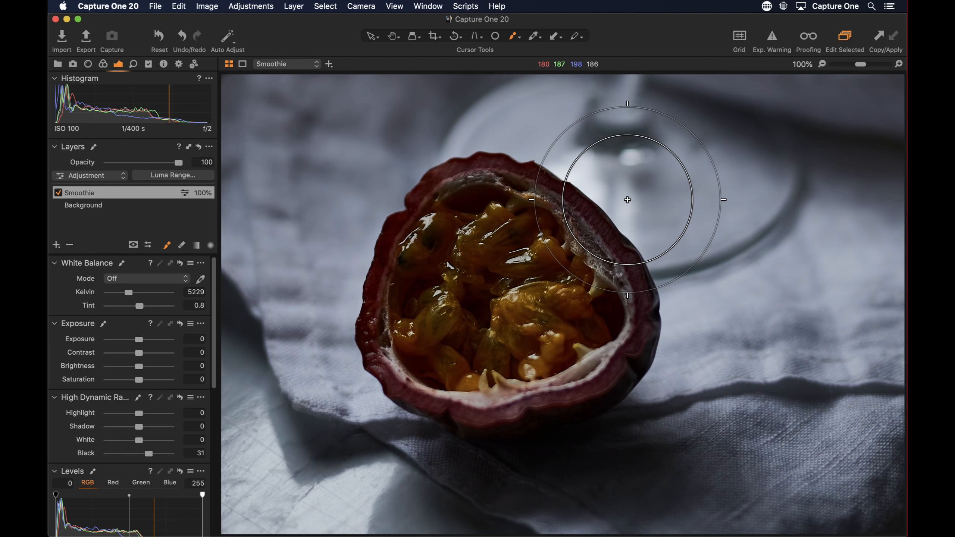
- Examine the Smoothie mask across the whole photo as a red overlay and as a grayscale mask, and hide it
key("super+0")
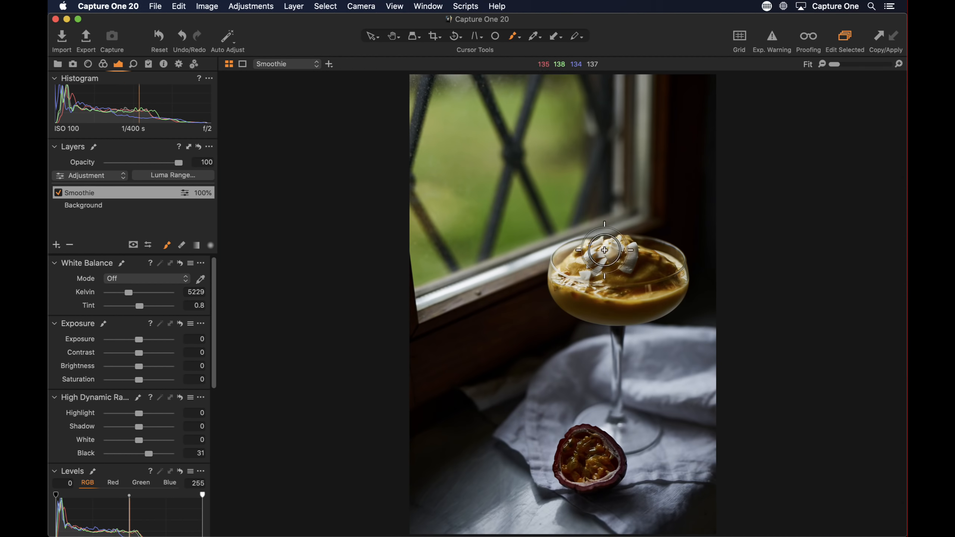
key("h")
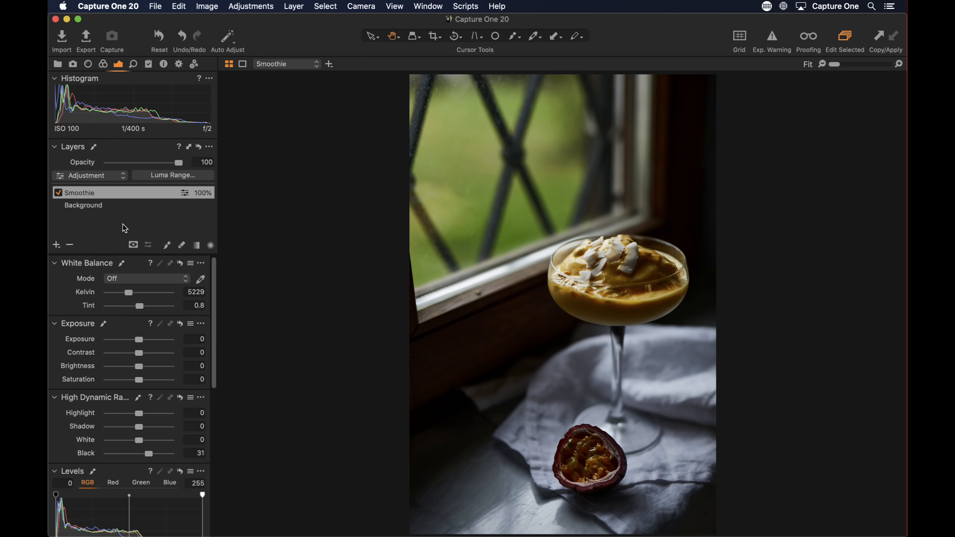
key("m")
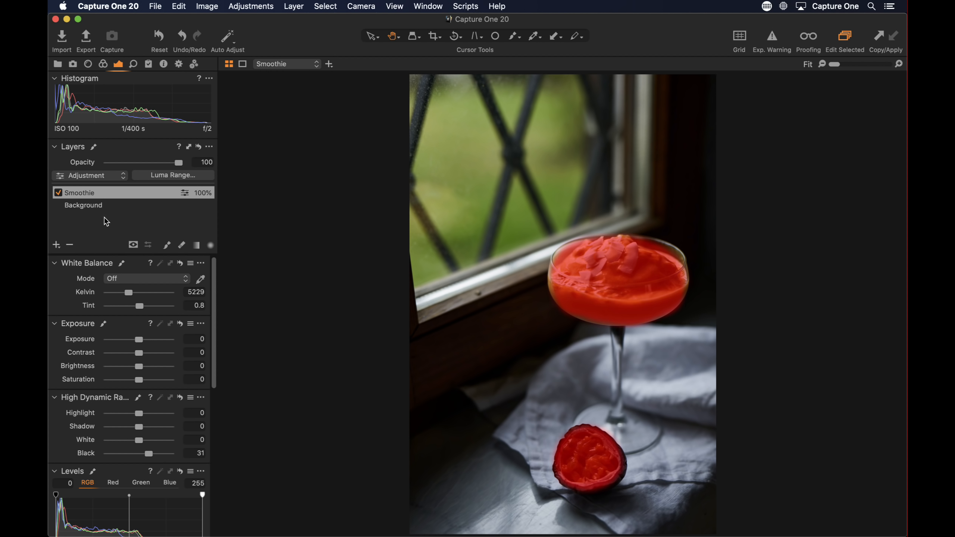
key("m")
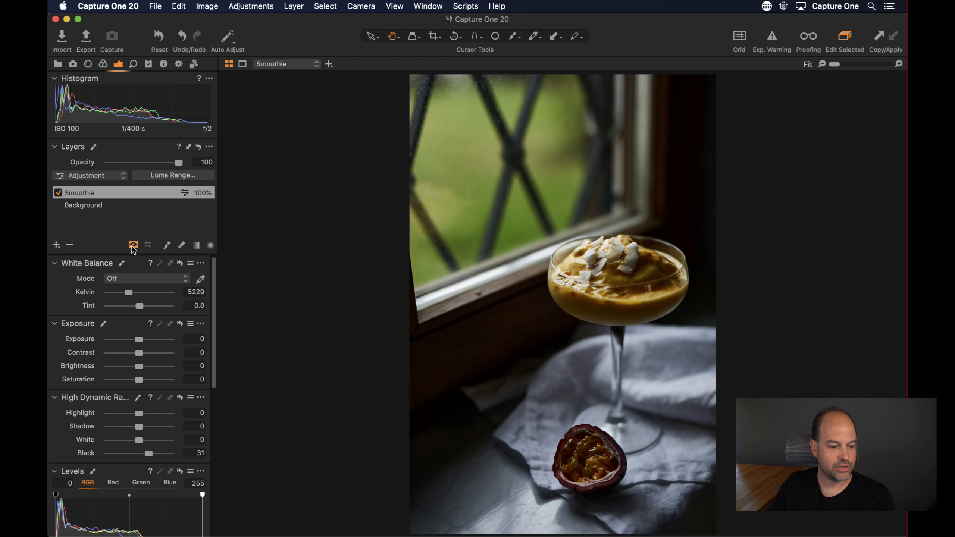
left_click(133, 245)
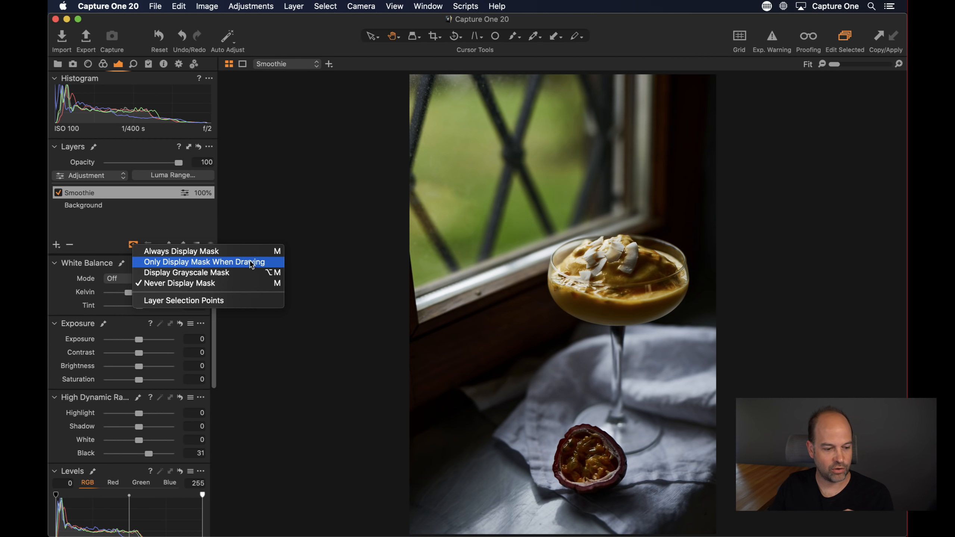
left_click(231, 273)
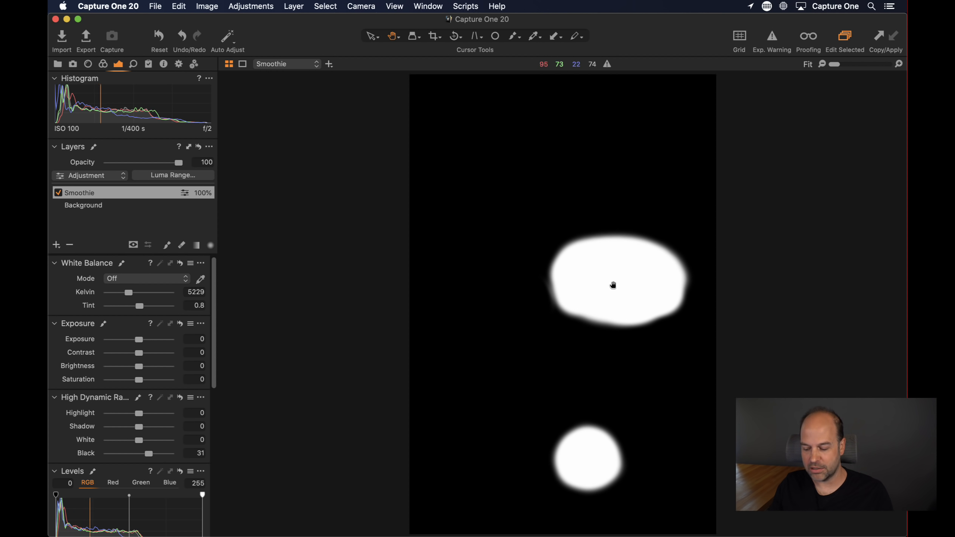
key("m")
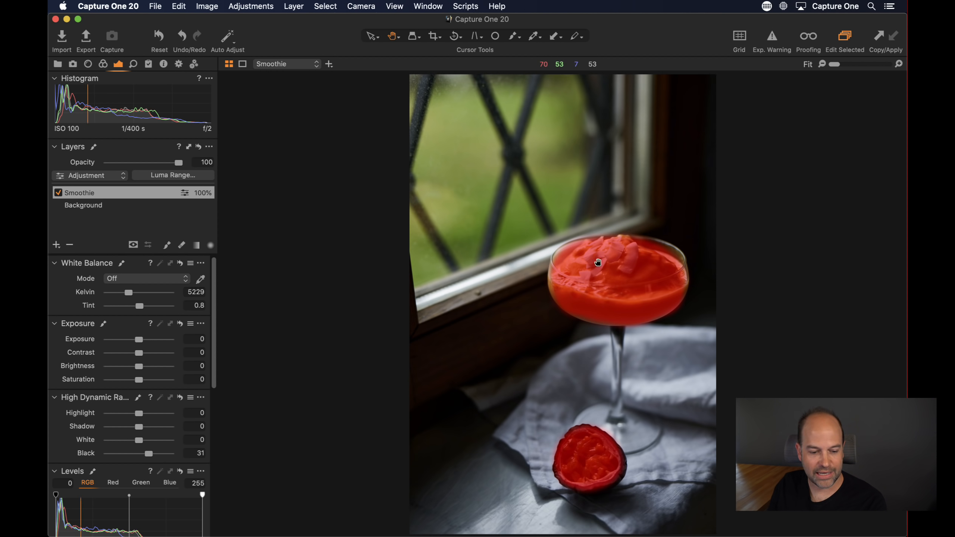
key("m")
- Inspect the layer mask color setting in the Appearance preferences and close the preferences
key("super+plus")
key("super+plus")
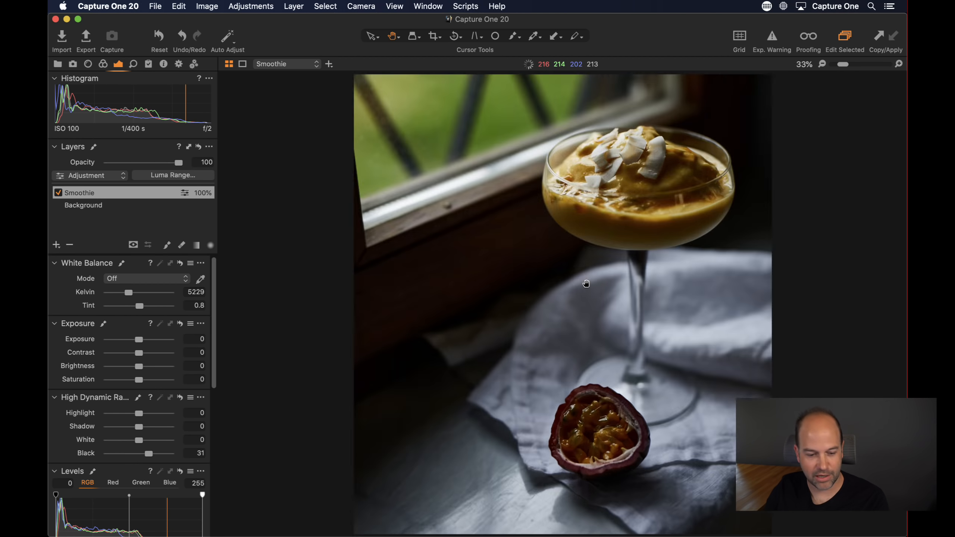
left_click_drag(634, 267, 388, 429)
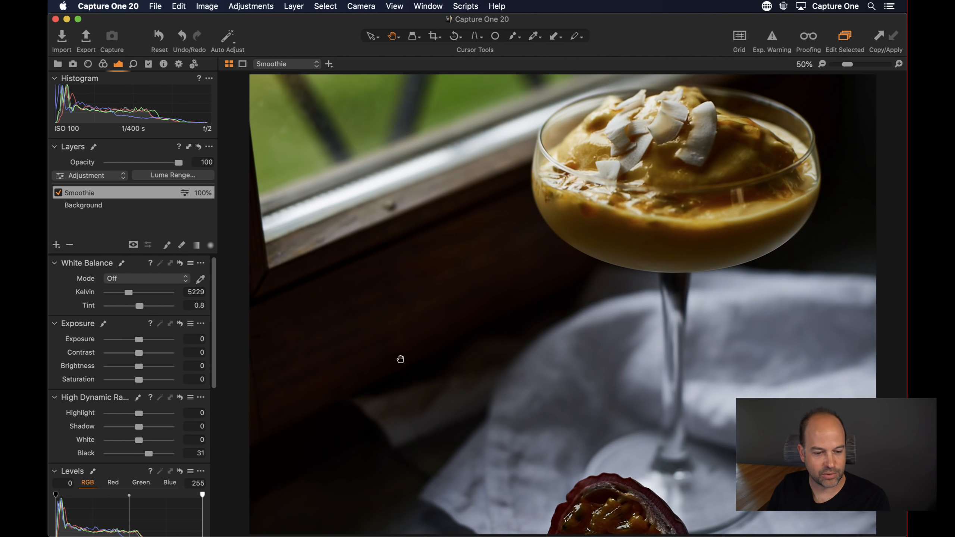
left_click(116, 5)
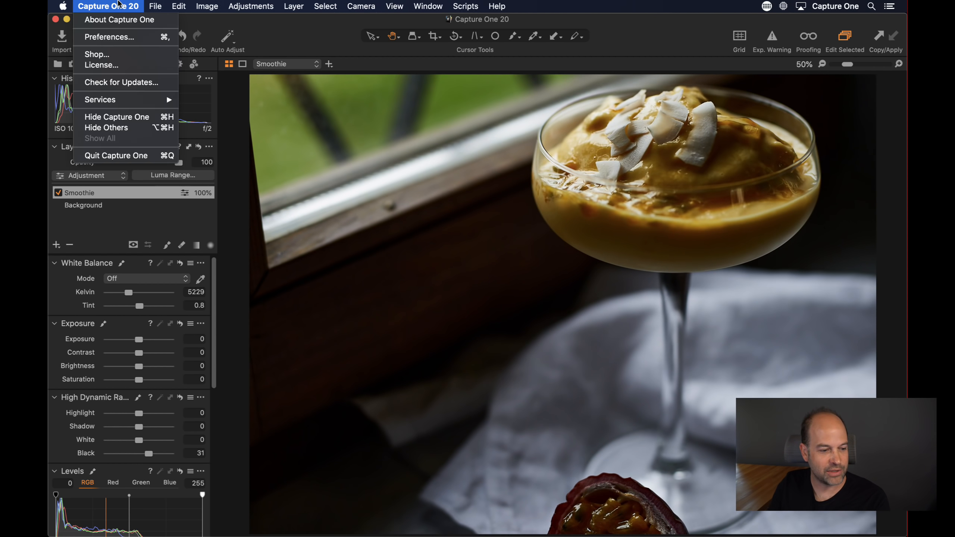
left_click(135, 42)
left_click_drag(484, 267, 459, 173)
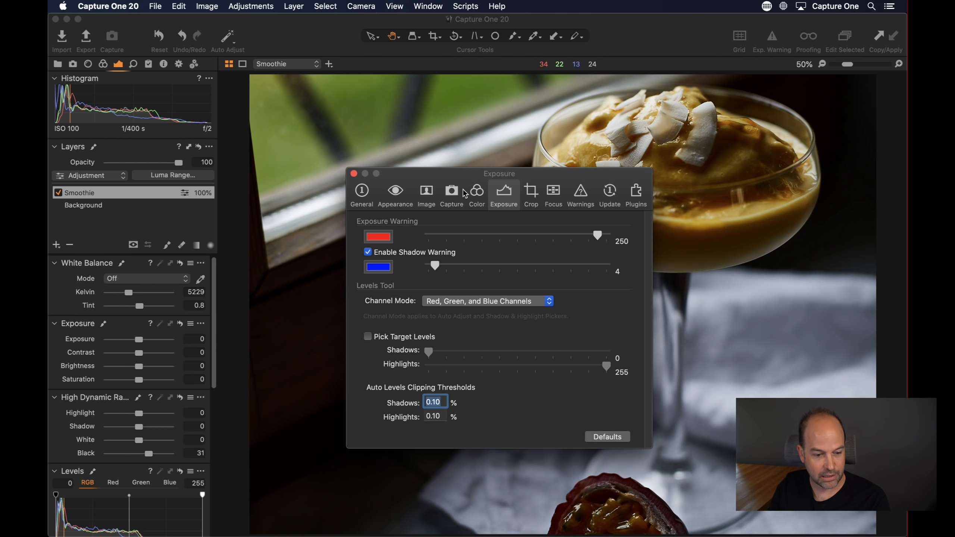
left_click(398, 192)
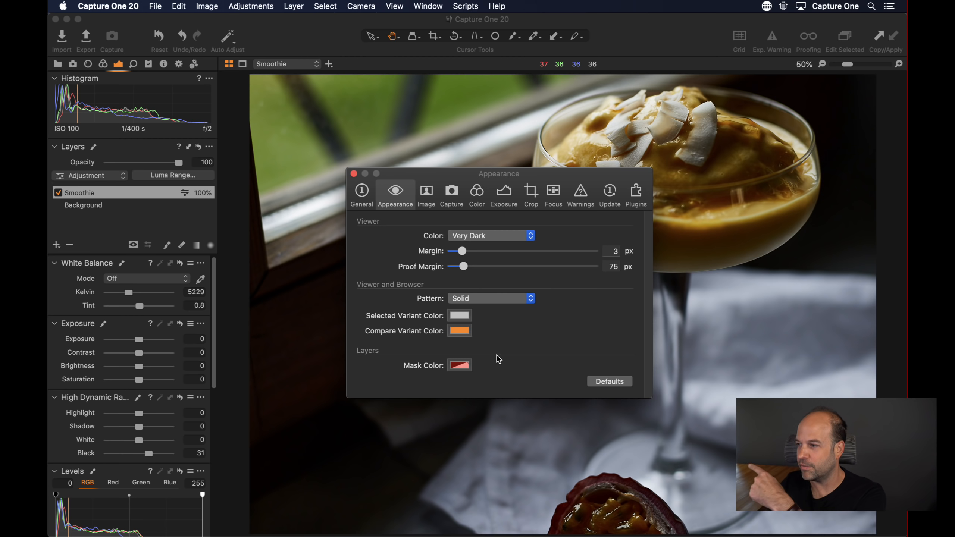
left_click(459, 365)
left_click(278, 251)
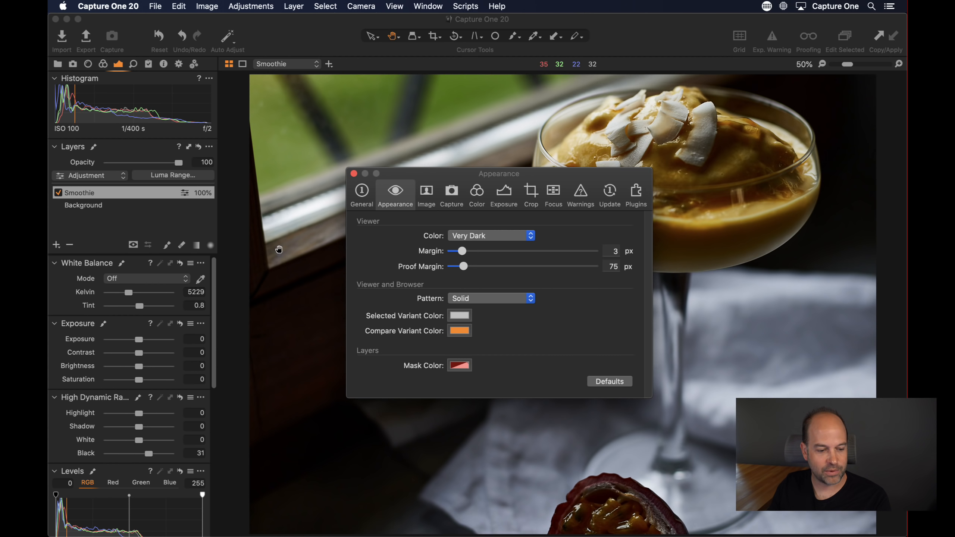
left_click(354, 174)
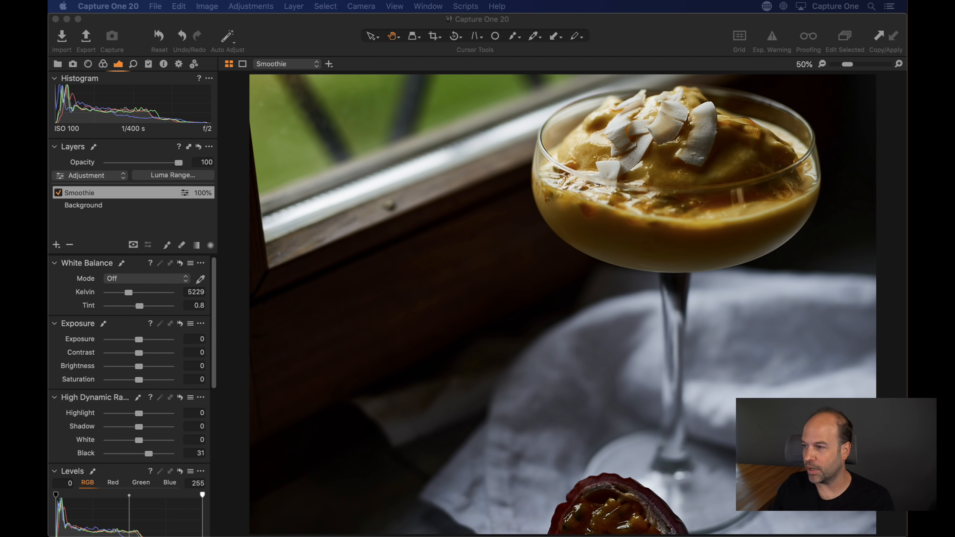
left_click(231, 275)
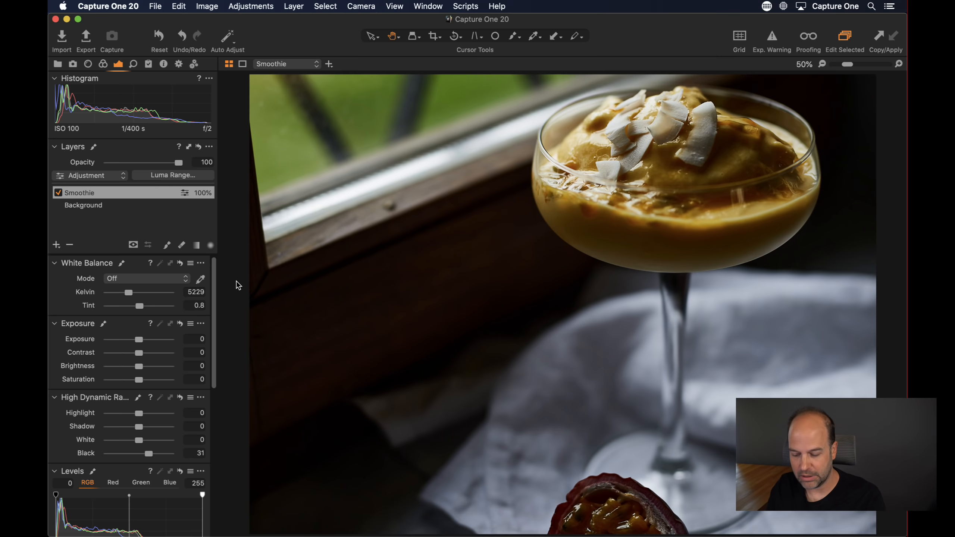
- Display the desert landscape photo with the thumbnail browser hidden and reset all its adjustments
key("super+ctrl+b")
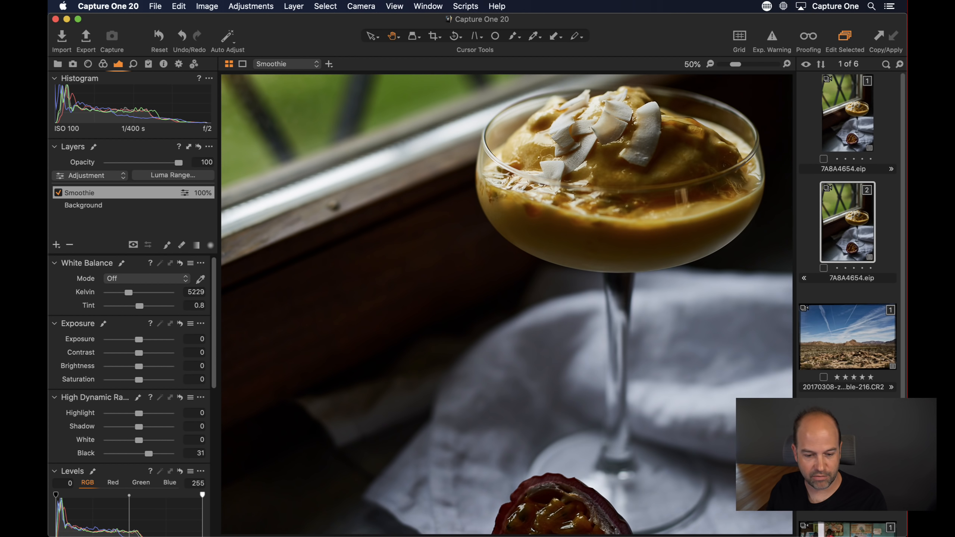
left_click(848, 447)
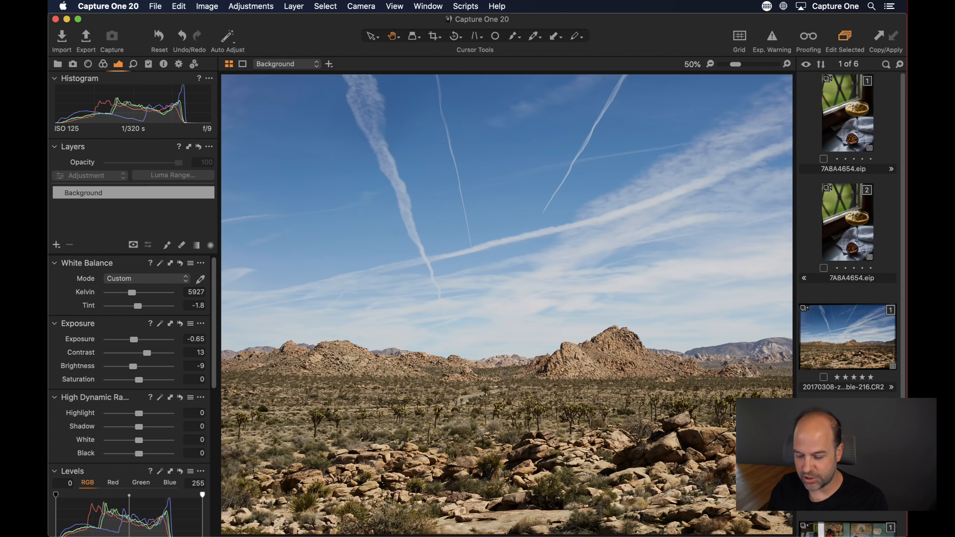
key("super+ctrl+b")
key("z")
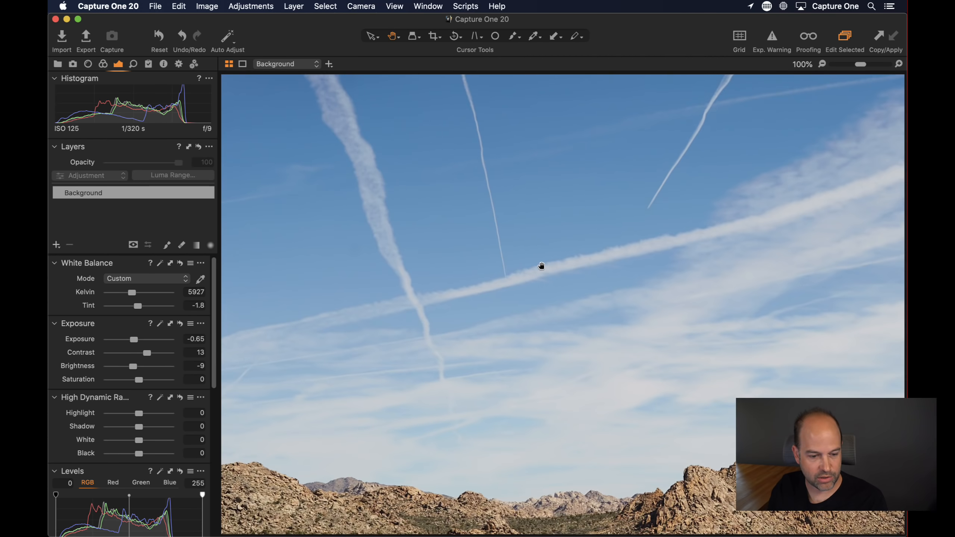
key("z")
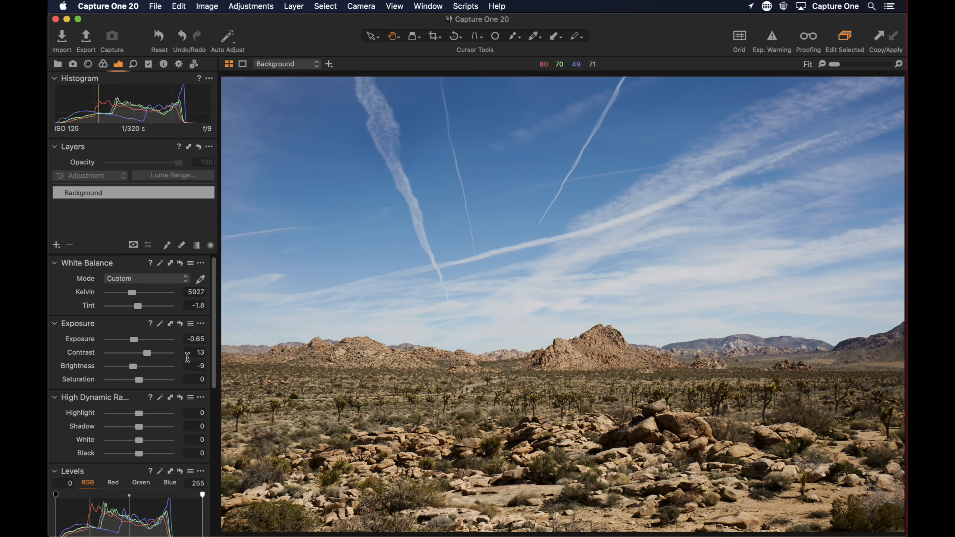
left_click(159, 37)
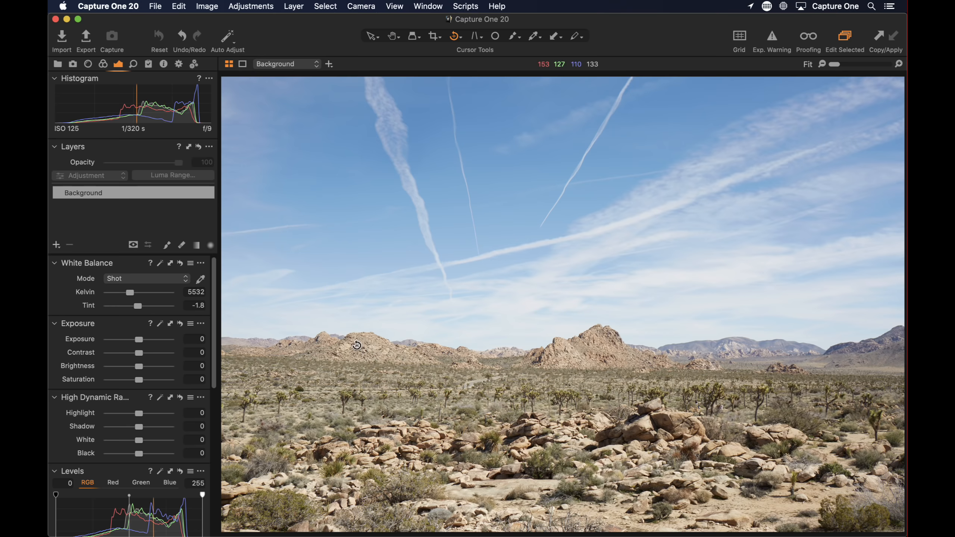
- Straighten the desert photo along the horizon and crop a strip off the rocky foreground
left_click_drag(228, 351, 905, 359)
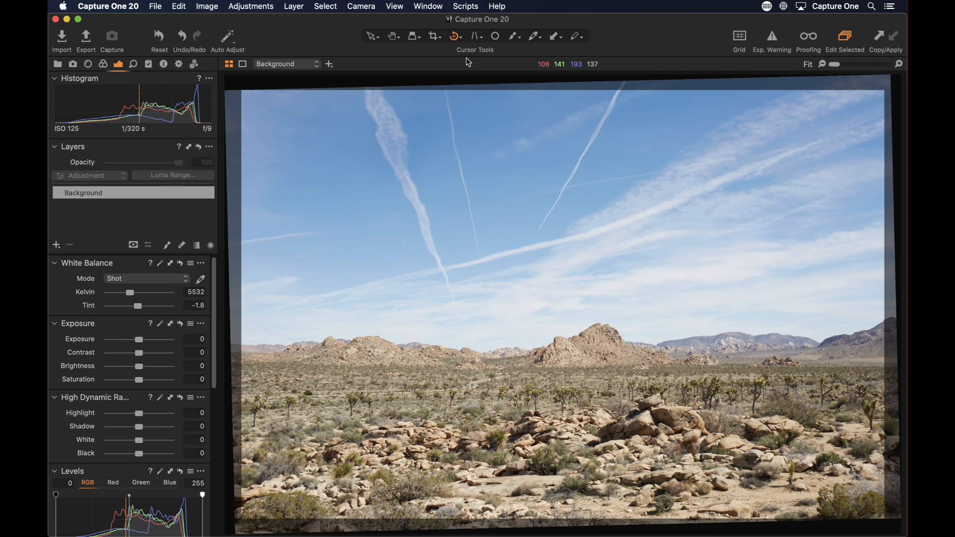
key("c")
left_click_drag(561, 521, 559, 489)
key("h")
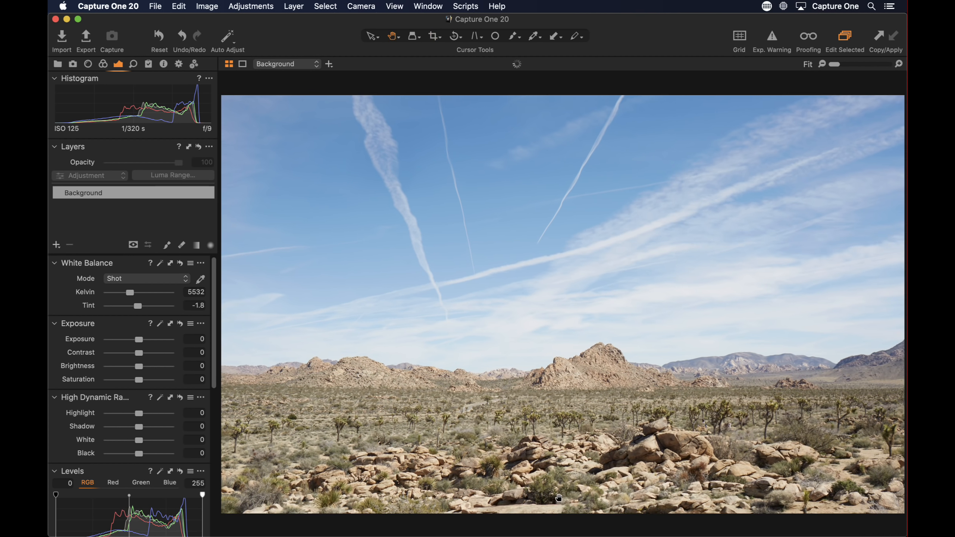
- Set the Background's Exposure to -0.38, Contrast to 6, Brightness to -14 and Clarity to 58 with the Natural method
left_click_drag(140, 345, 130, 365)
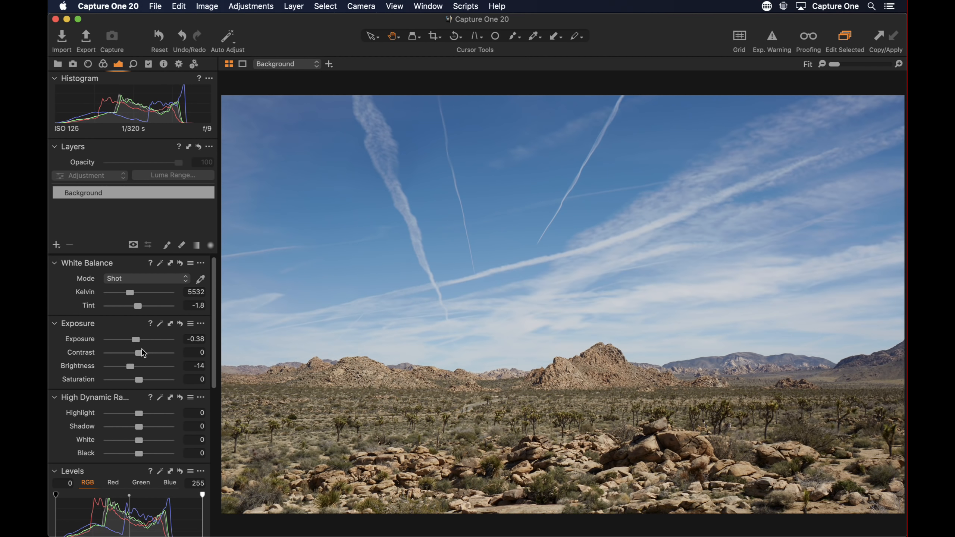
scroll(139, 354, "down", 6)
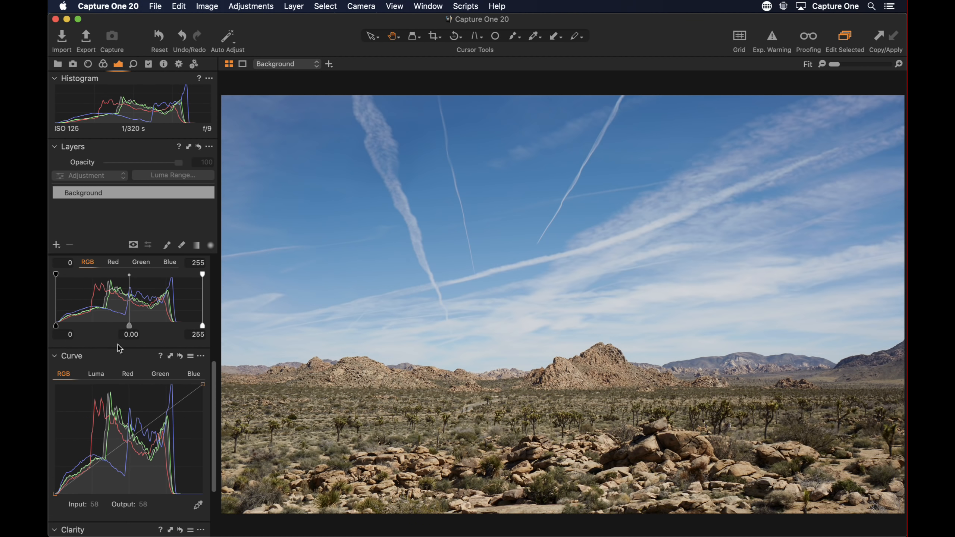
scroll(120, 348, "down", 2)
left_click_drag(85, 502, 154, 500)
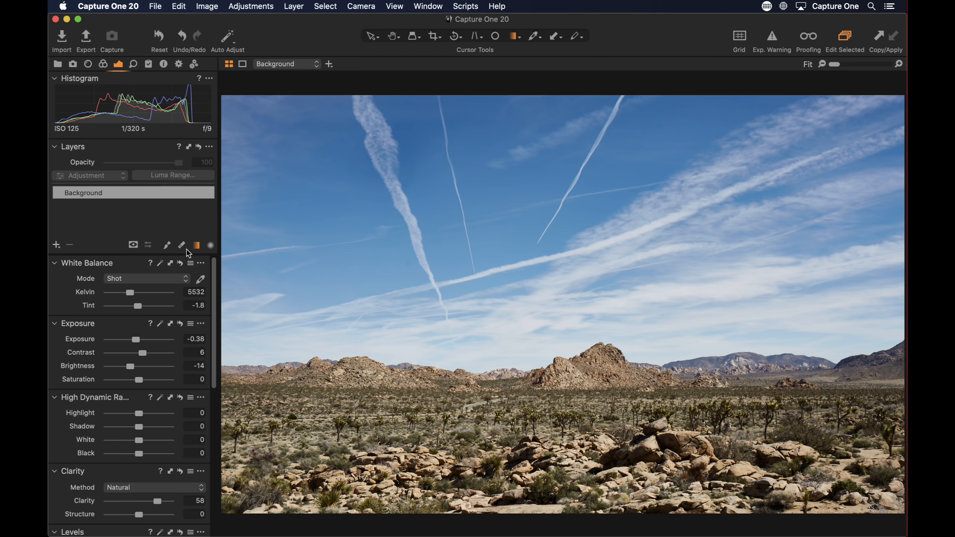
- Draw a linear gradient mask on a new layer, perfectly horizontal, from the upper sky down to the rocky foreground
left_click(196, 245)
left_click_drag(548, 109, 606, 304)
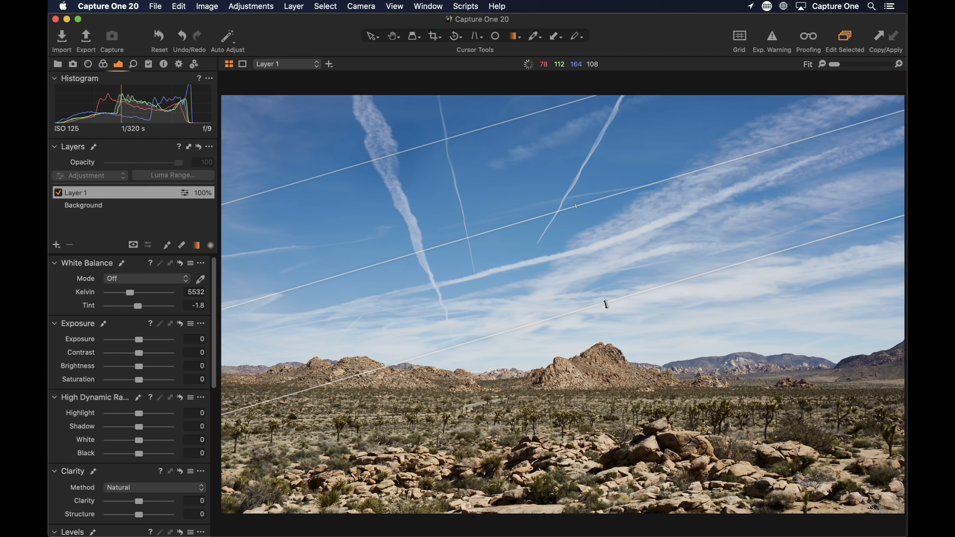
key("shift")
left_click_drag(604, 302, 547, 483)
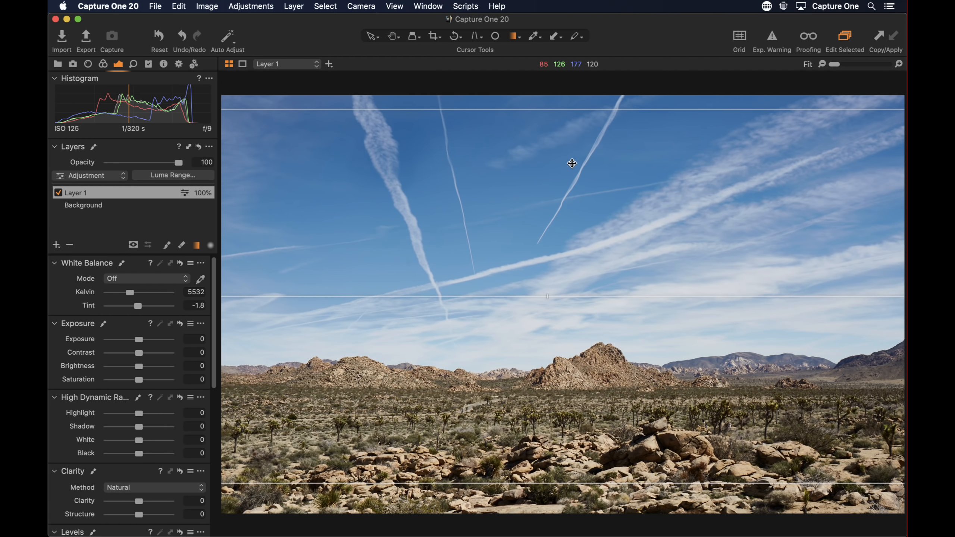
- With the mask overlay shown, shorten the gradient by raising its lower edge to the horizon, and shift the whole gradient slightly downward
key("m")
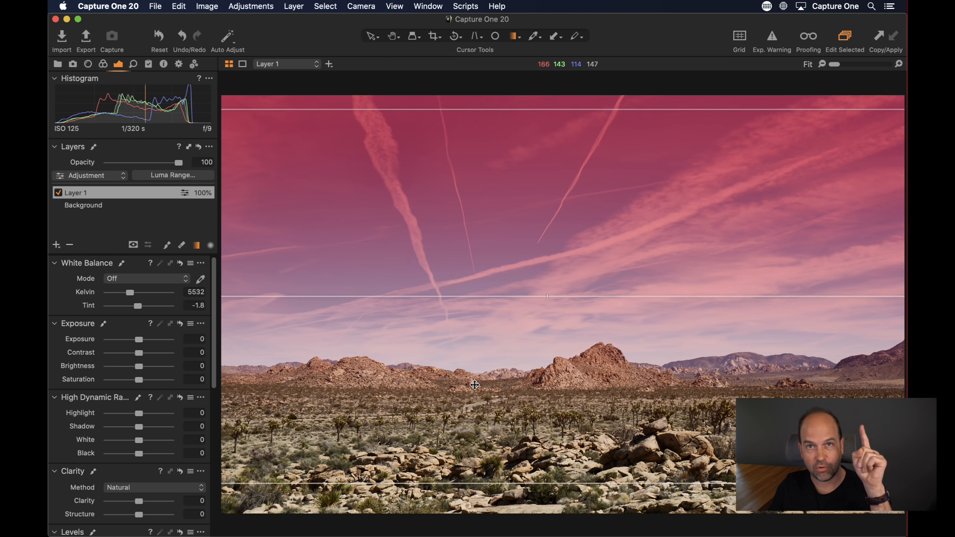
left_click_drag(485, 483, 500, 371)
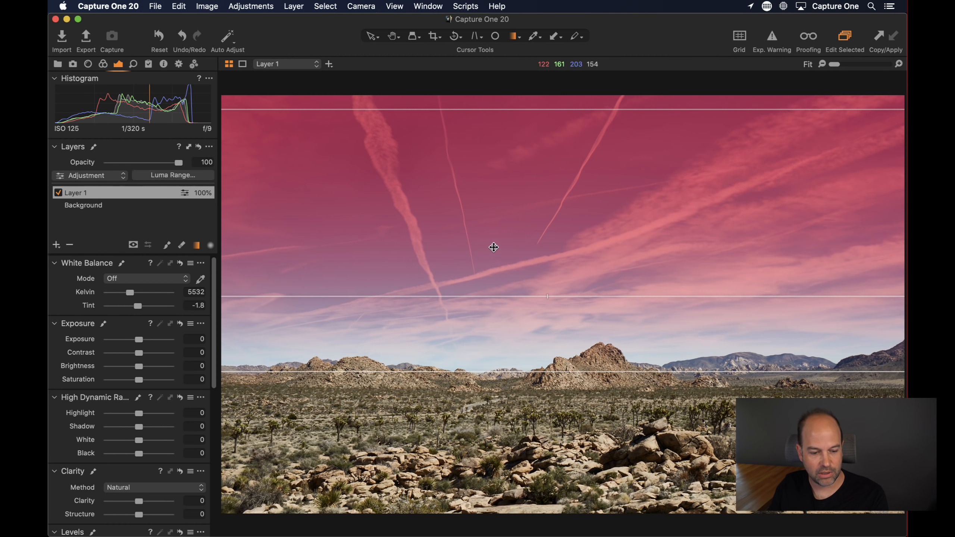
left_click_drag(497, 235, 490, 281)
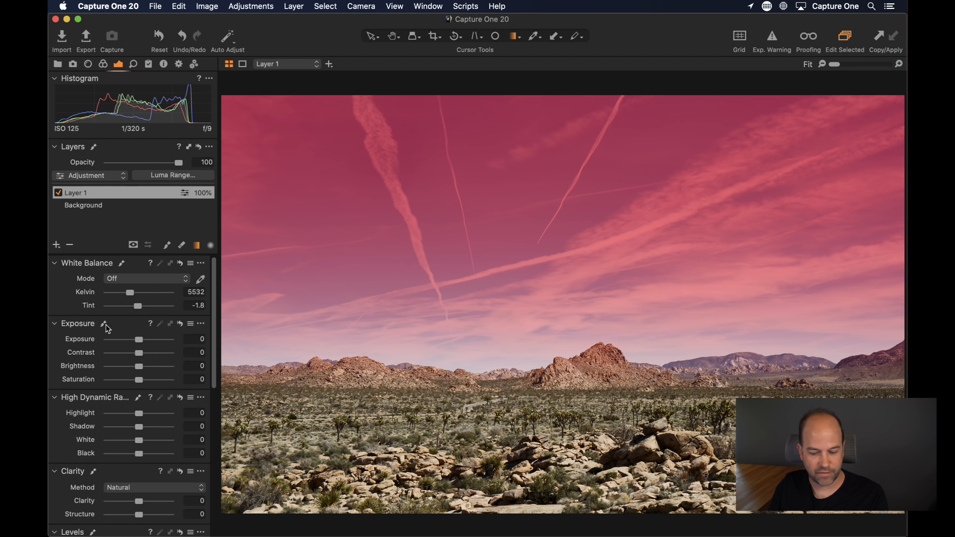
- Hide the mask overlay and set the gradient layer's Exposure to -0.69, Contrast to 5 and Clarity to 58
key("m")
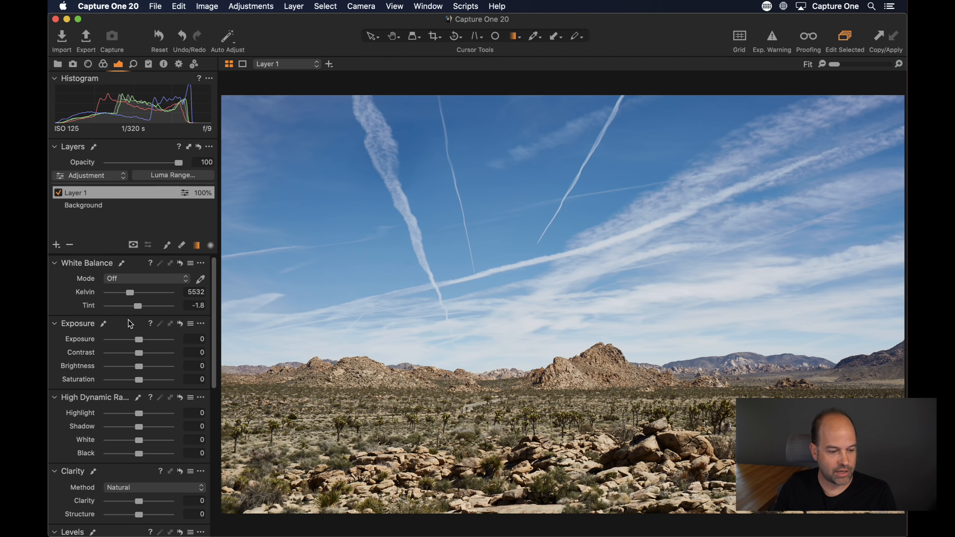
mouse_move(139, 343)
left_mouse_down()
mouse_move(159, 356)
mouse_move(141, 356)
mouse_move(134, 343)
mouse_move(141, 353)
left_mouse_up()
left_click_drag(141, 500, 158, 502)
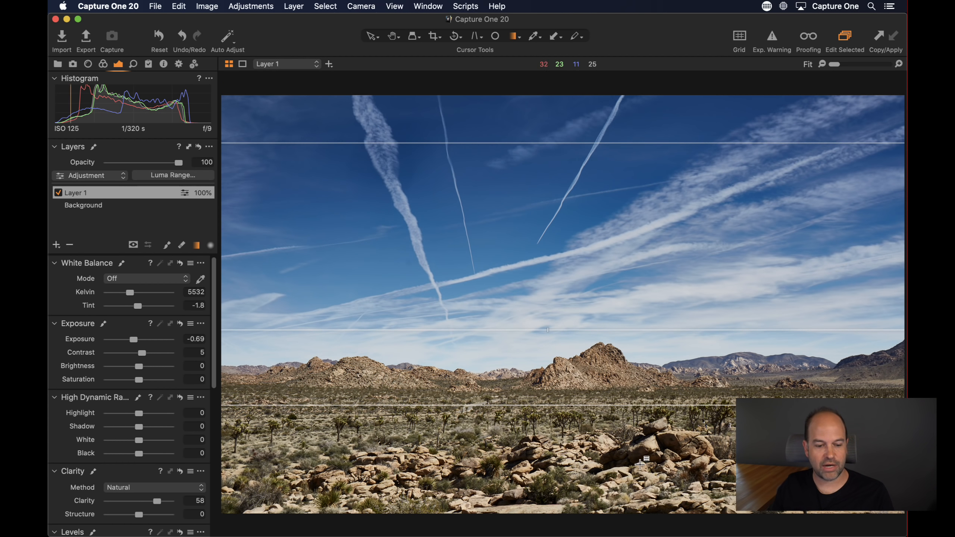
- Lower the gradient until its center lies on the horizon, tighten its lower transition, and rename the layer "Grad sky"
left_click_drag(526, 257, 531, 280)
left_click_drag(399, 352, 399, 357)
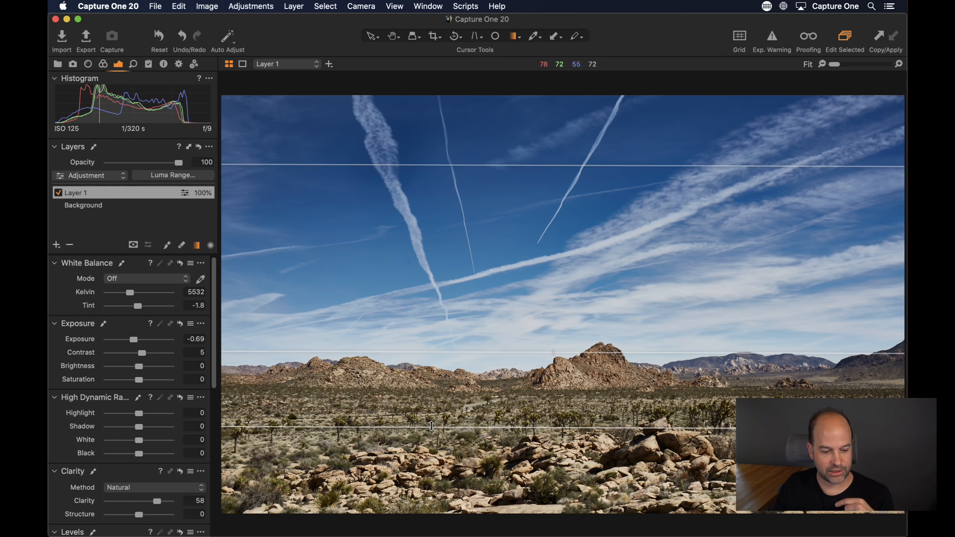
left_click_drag(434, 428, 434, 418)
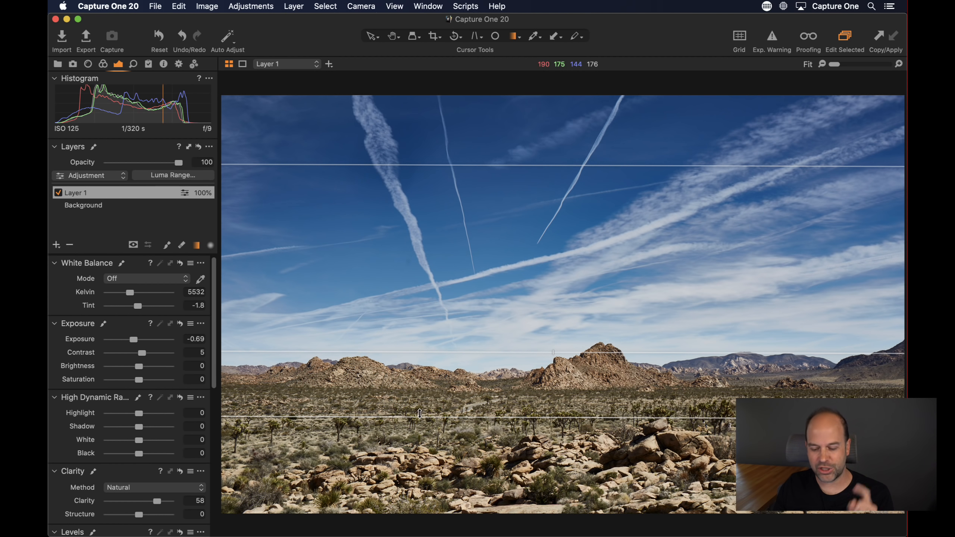
left_click_drag(424, 424, 450, 410)
left_click_drag(467, 311, 470, 343)
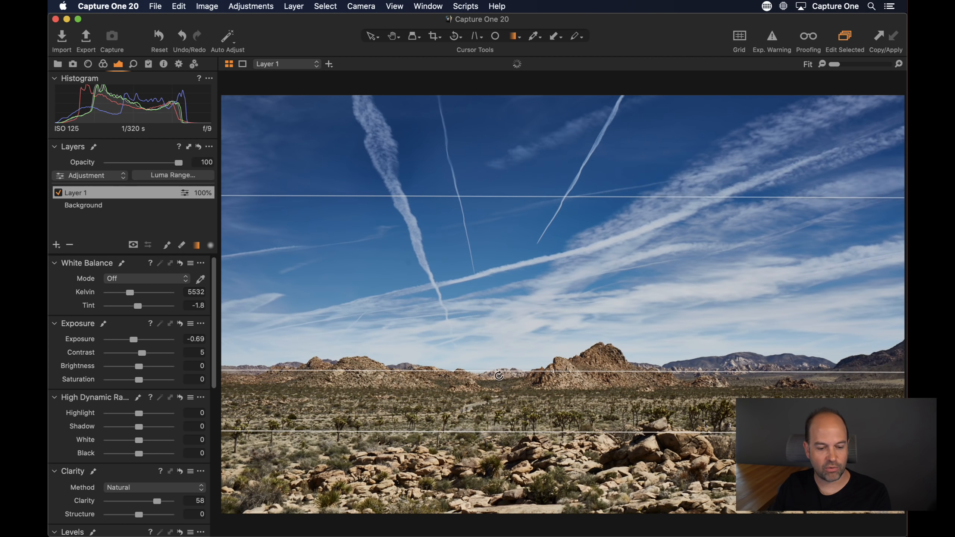
double_click(75, 193)
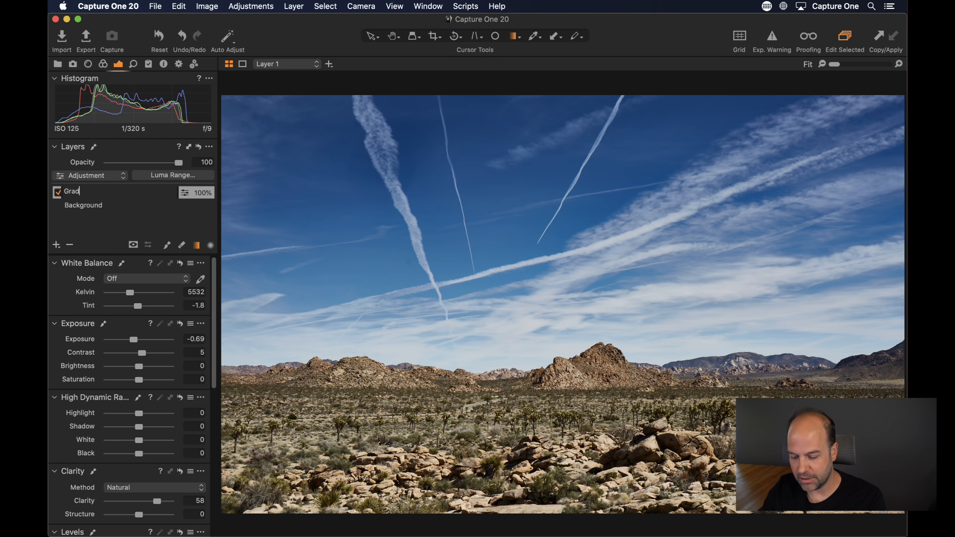
key("Return")
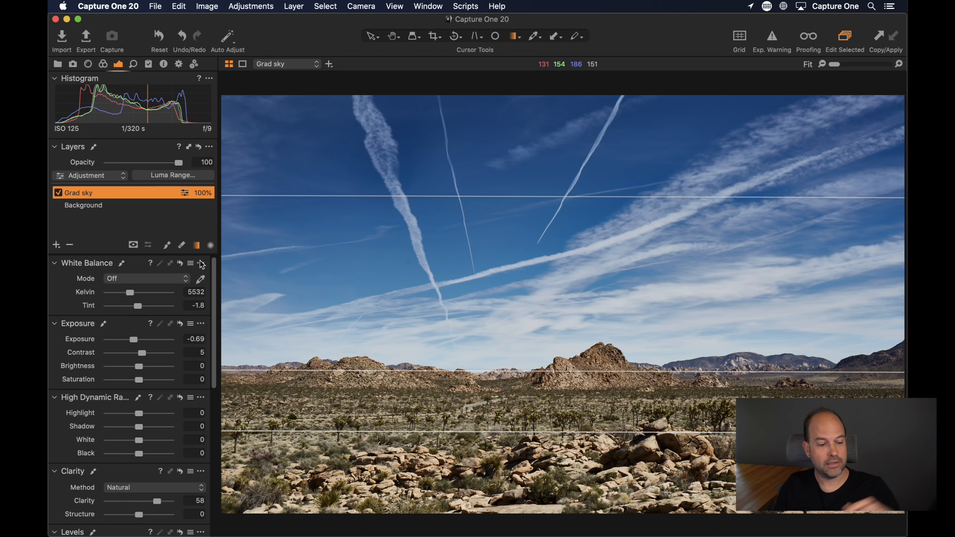
- Try an upward gradient on the Grad sky layer and undo it, and draw one on a separate new layer and delete that layer
left_click_drag(378, 493, 617, 229)
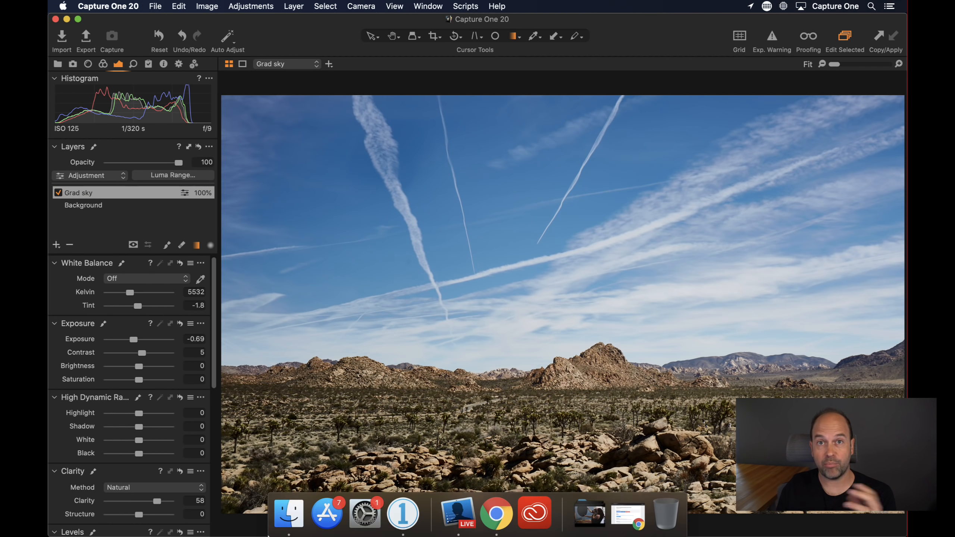
key("super+z")
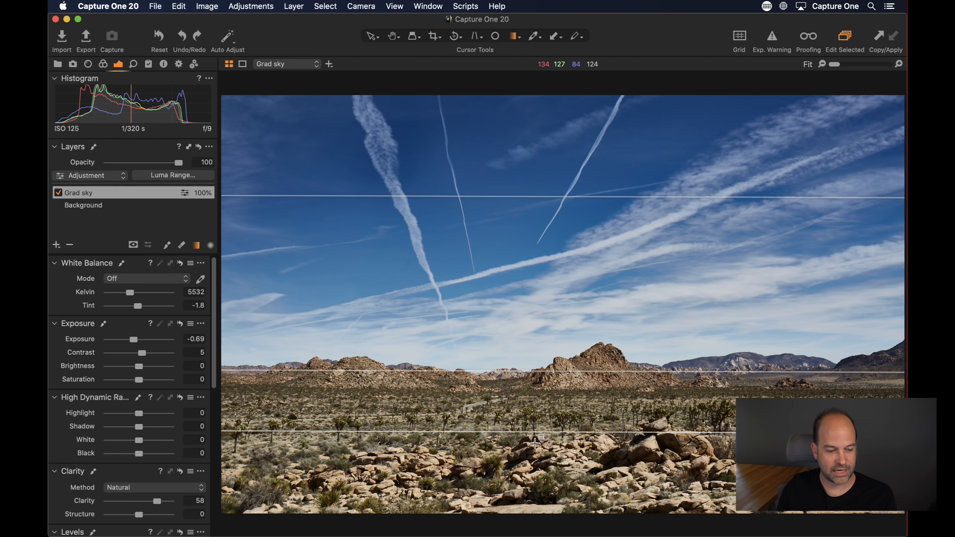
left_click(58, 247)
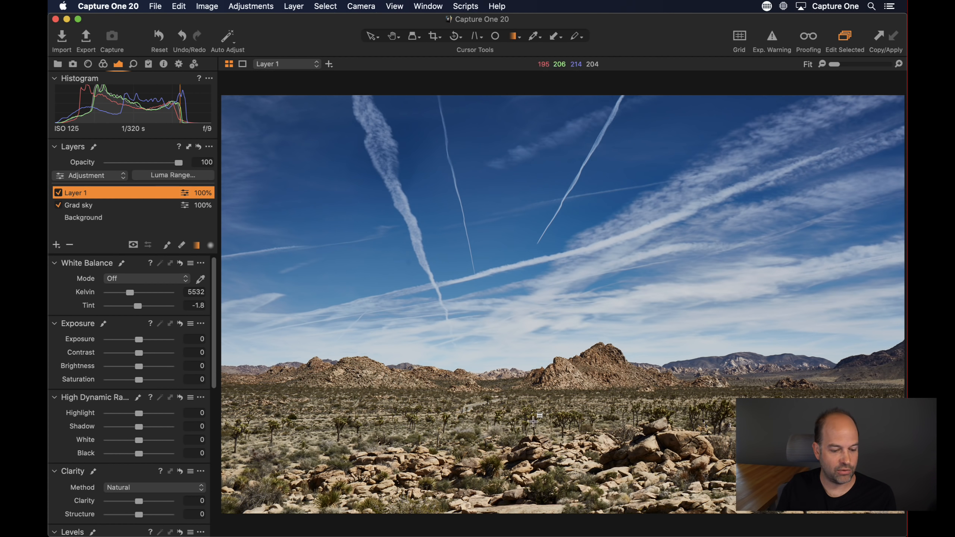
left_click_drag(531, 499, 531, 325)
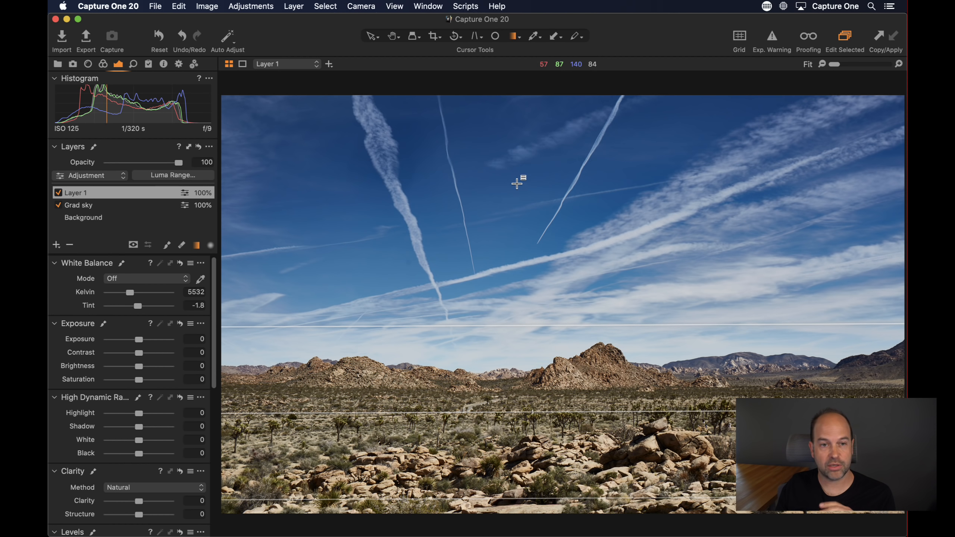
left_click(69, 245)
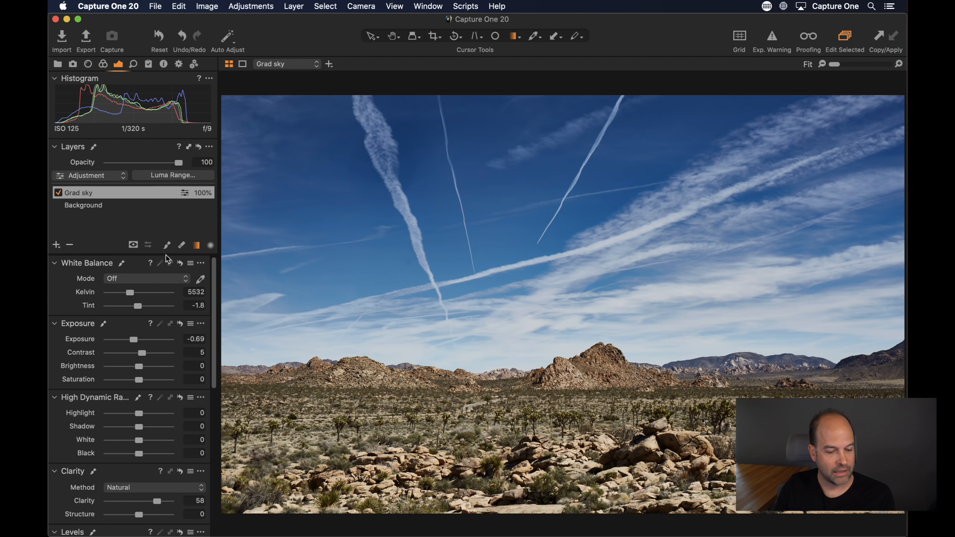
- Open the photo of the schoolgirls posing beside the painted murals and hide the browser again
key("super+shift+b")
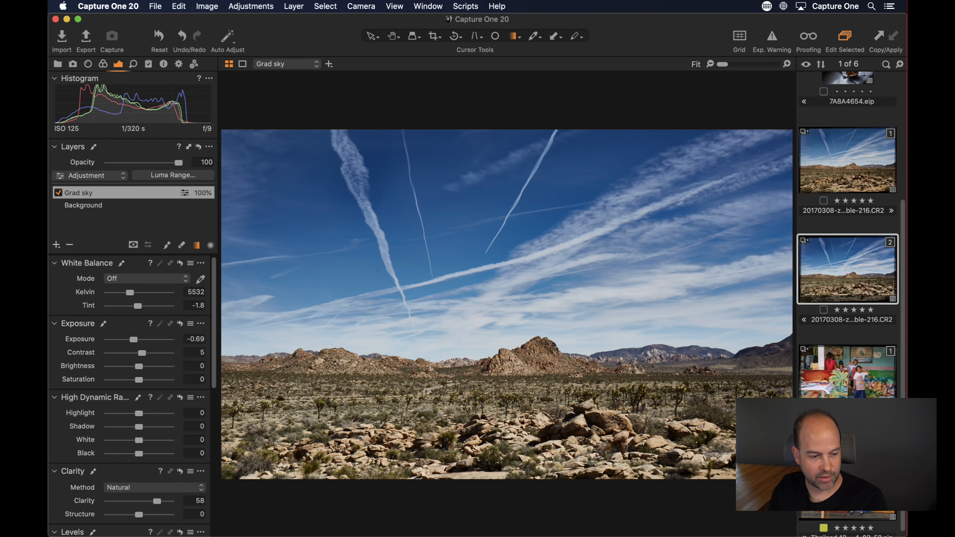
left_click(848, 485)
key("super+shift+b")
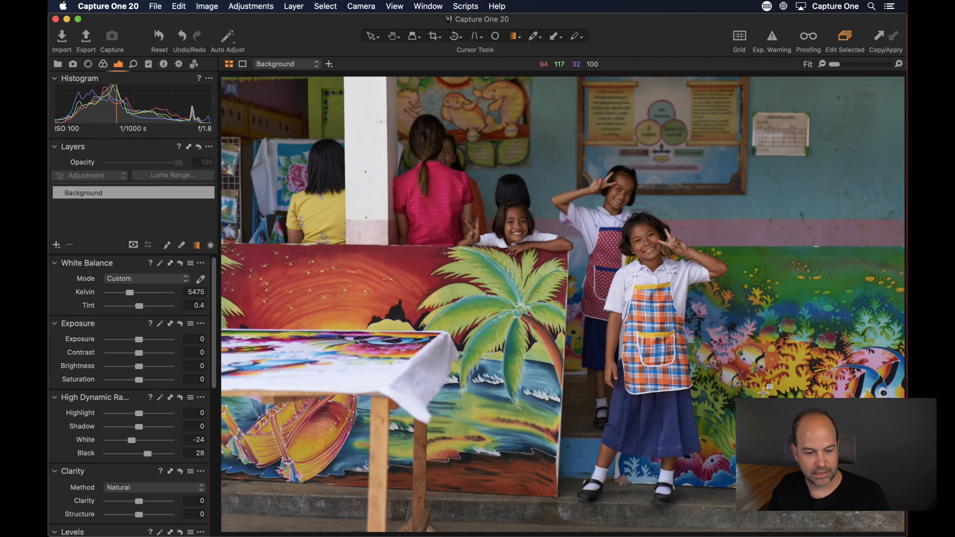
left_click(561, 250)
left_click(563, 256)
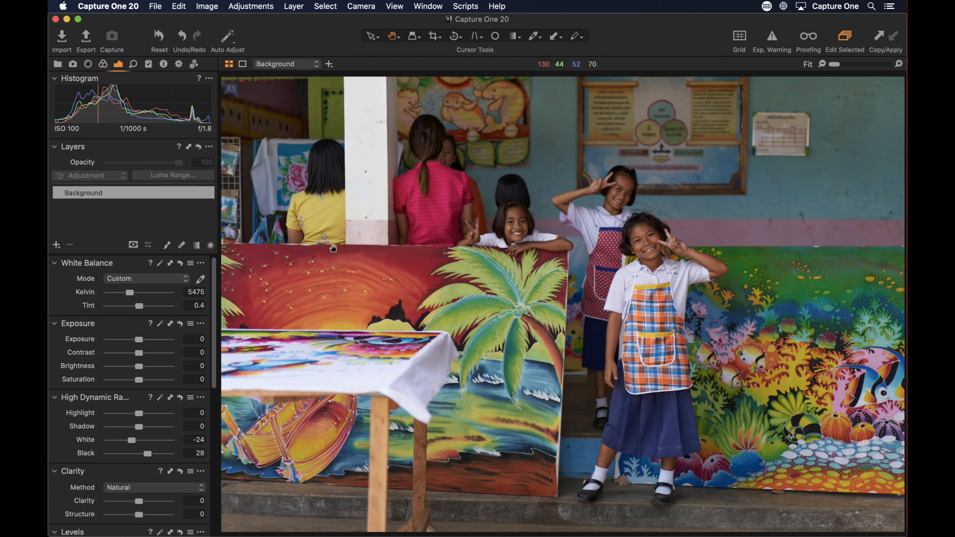
- Draw a radial gradient mask on a new layer and center it between the palm tree painting and the girls
left_click(211, 246)
left_click_drag(486, 275, 743, 446)
left_click_drag(531, 341, 592, 361)
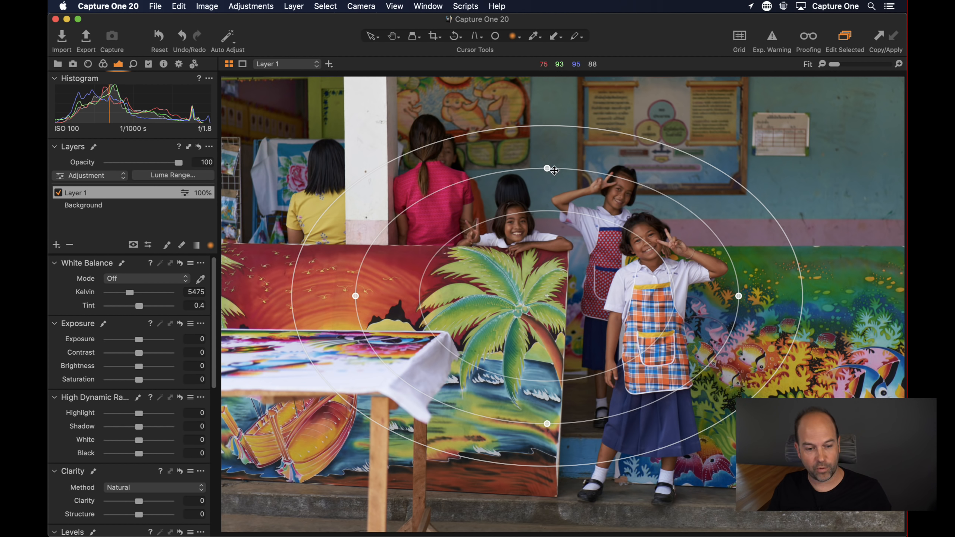
- Enlarge the radial gradient, widen its outer edge and adjust its inner edge, and check the falloff with the mask overlay before hiding it
mouse_move(547, 168)
left_mouse_down()
mouse_move(546, 121)
mouse_move(547, 199)
mouse_move(543, 161)
left_mouse_up()
left_click_drag(739, 296, 771, 312)
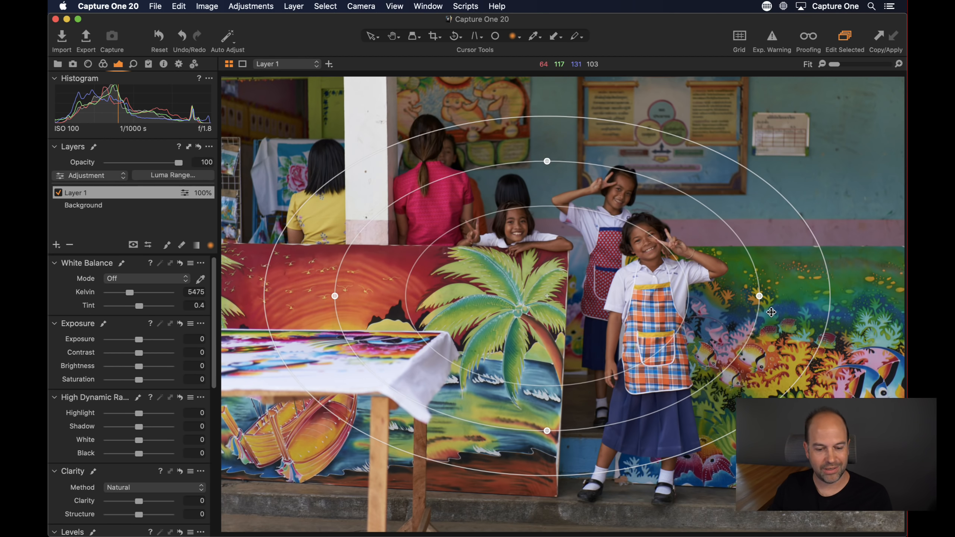
left_click_drag(792, 391, 786, 352)
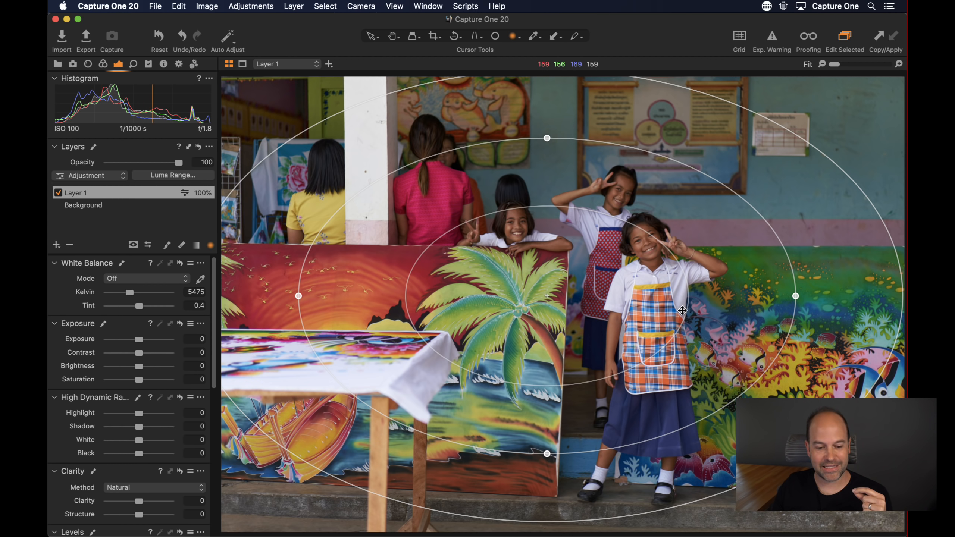
left_click_drag(686, 312, 659, 299)
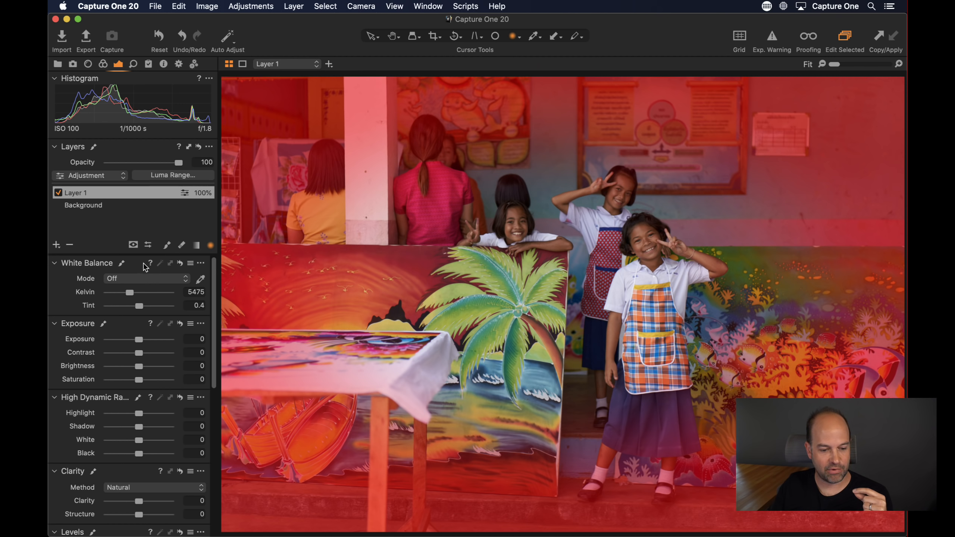
key("m")
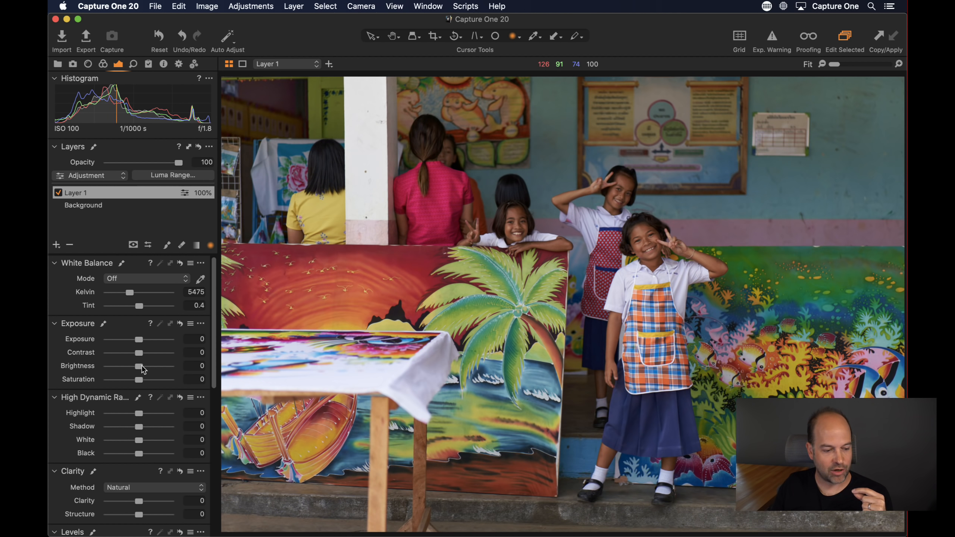
- Set the layer's Contrast to -15, Brightness to -11 and Saturation to -15, and rename the layer "radial"
mouse_move(137, 366)
left_mouse_down()
mouse_move(126, 367)
mouse_move(133, 379)
mouse_move(130, 354)
left_mouse_up()
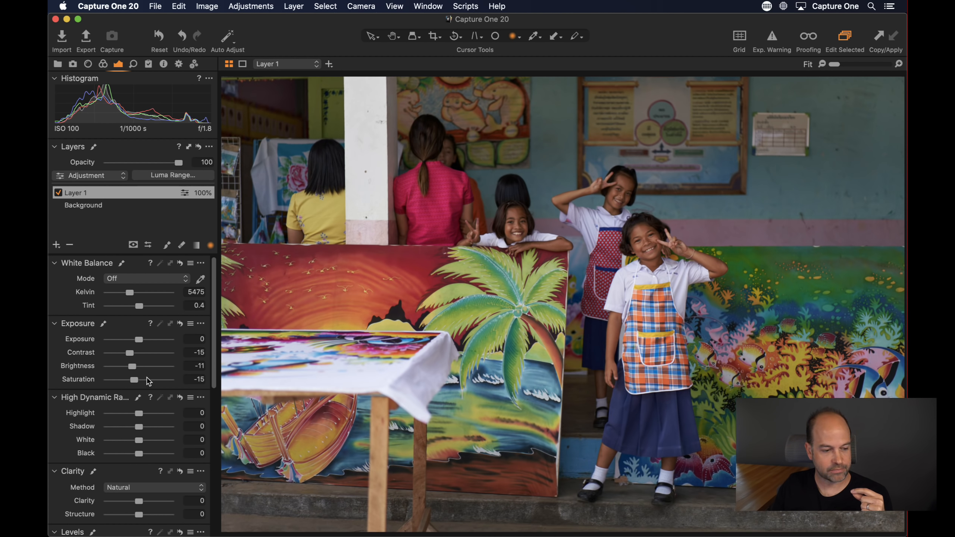
left_click(83, 191)
key("Return")
type("radial")
key("Return")
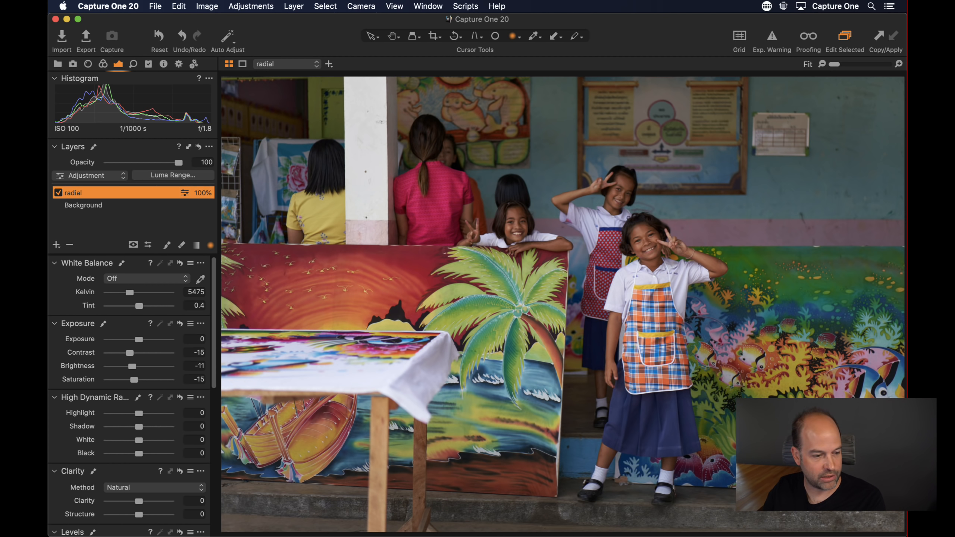
- Pull in the radial gradient's outer edge and, with the mask overlay shown, reposition it slightly higher around the girls
left_click_drag(550, 295, 572, 301)
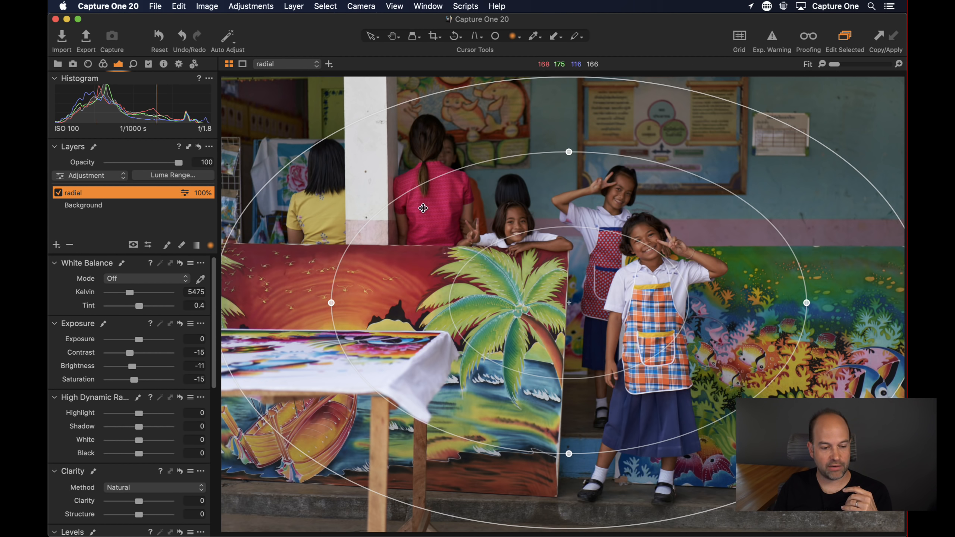
left_click_drag(338, 136, 402, 170)
key("m")
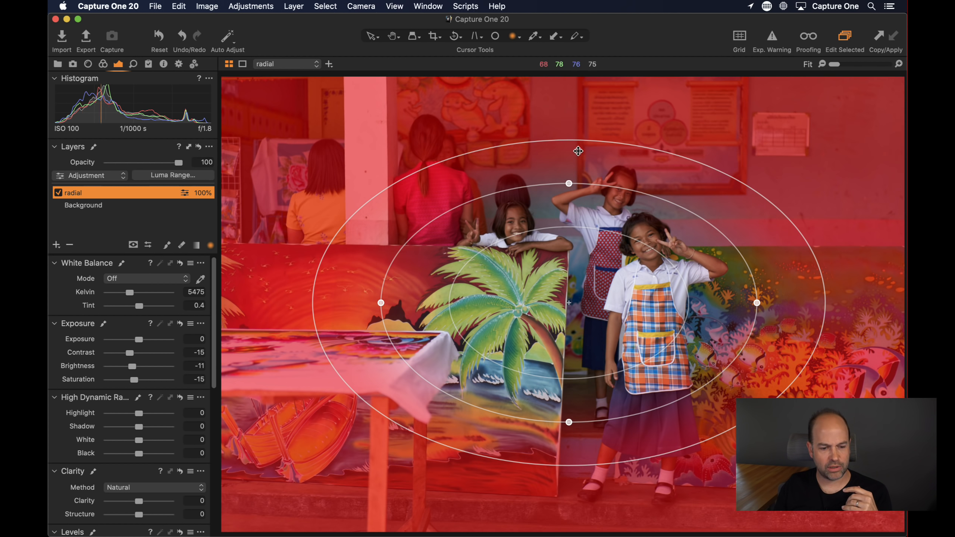
left_click_drag(543, 300, 535, 275)
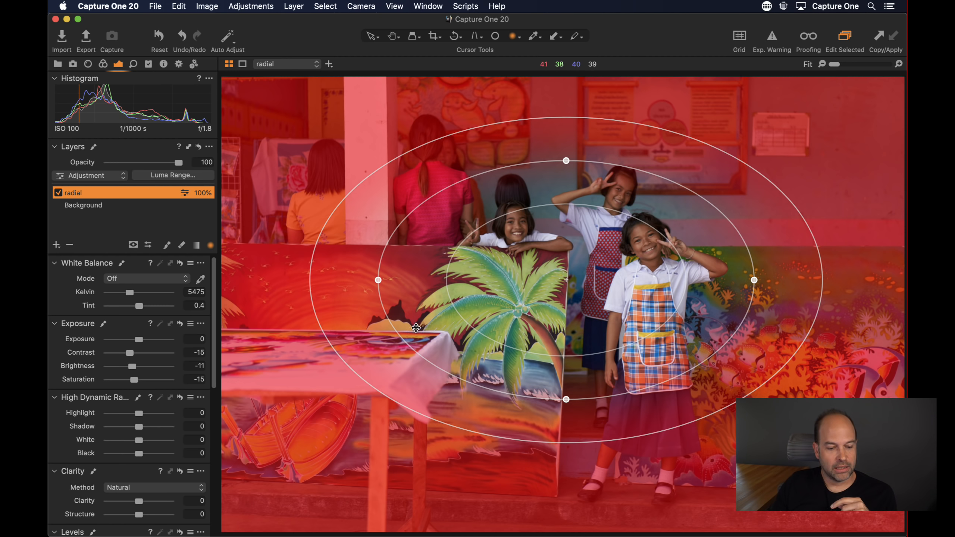
- Rotate the radial gradient counterclockwise and enlarge its outer edge
mouse_move(393, 325)
left_mouse_down()
mouse_move(376, 399)
mouse_move(328, 448)
mouse_move(432, 408)
mouse_move(420, 347)
mouse_move(440, 391)
mouse_move(435, 386)
left_mouse_up()
mouse_move(411, 350)
left_mouse_down()
mouse_move(399, 343)
mouse_move(405, 334)
mouse_move(402, 365)
mouse_move(395, 352)
mouse_move(409, 359)
mouse_move(388, 363)
left_mouse_up()
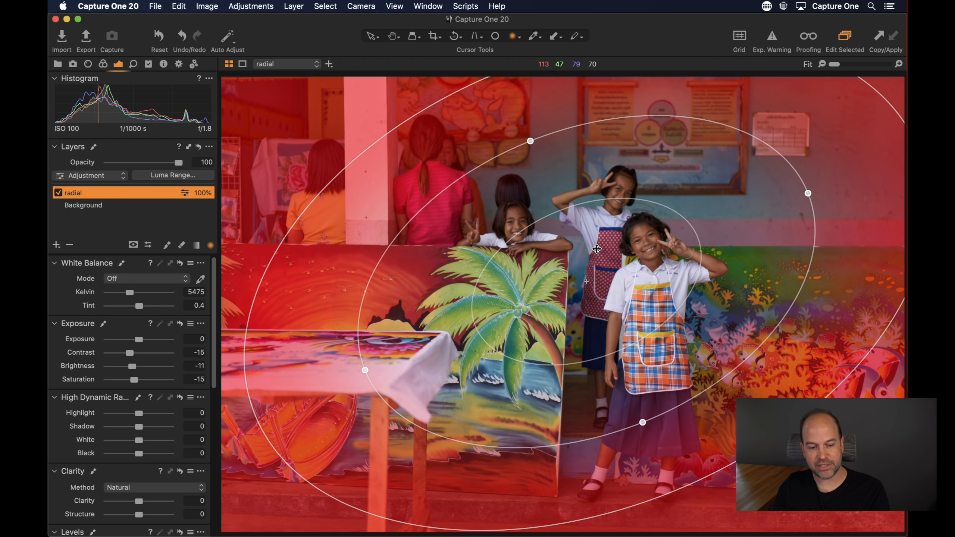
- Open the radial gradient mask settings, and invert the radial layer's mask and invert it back
right_click(566, 238)
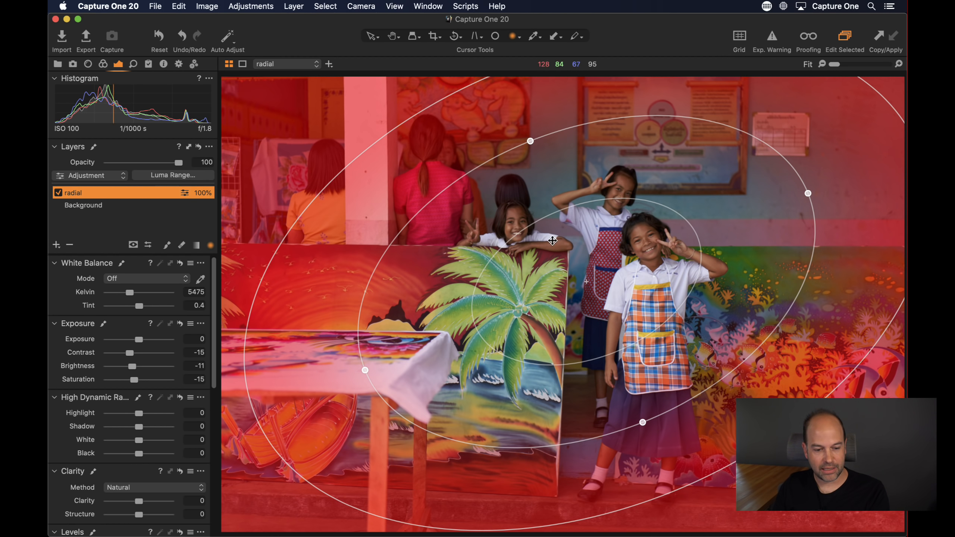
right_click(569, 253)
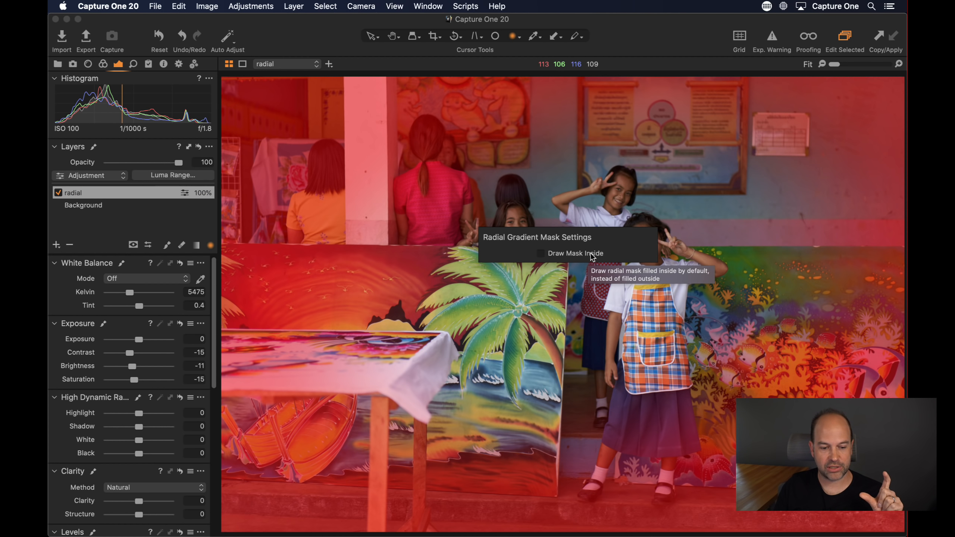
right_click(93, 192)
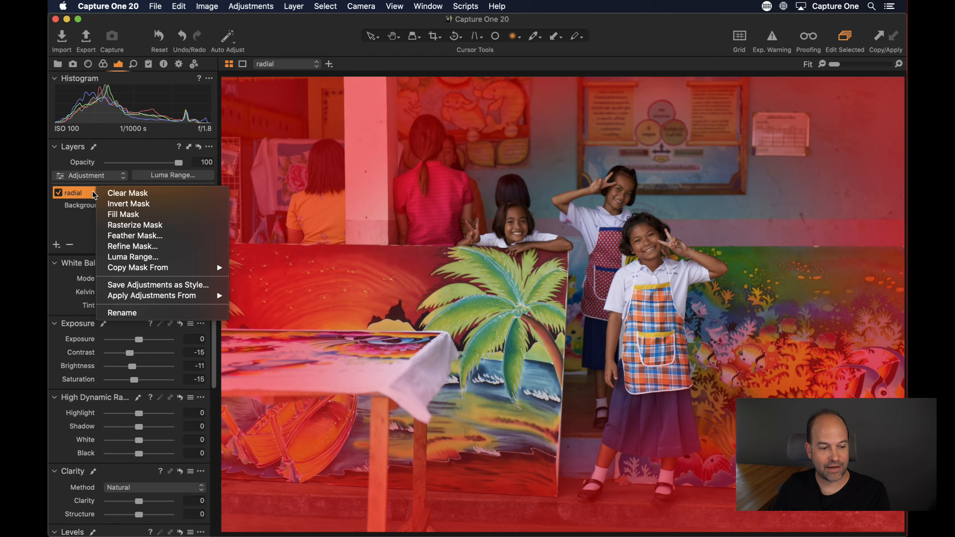
left_click(117, 205)
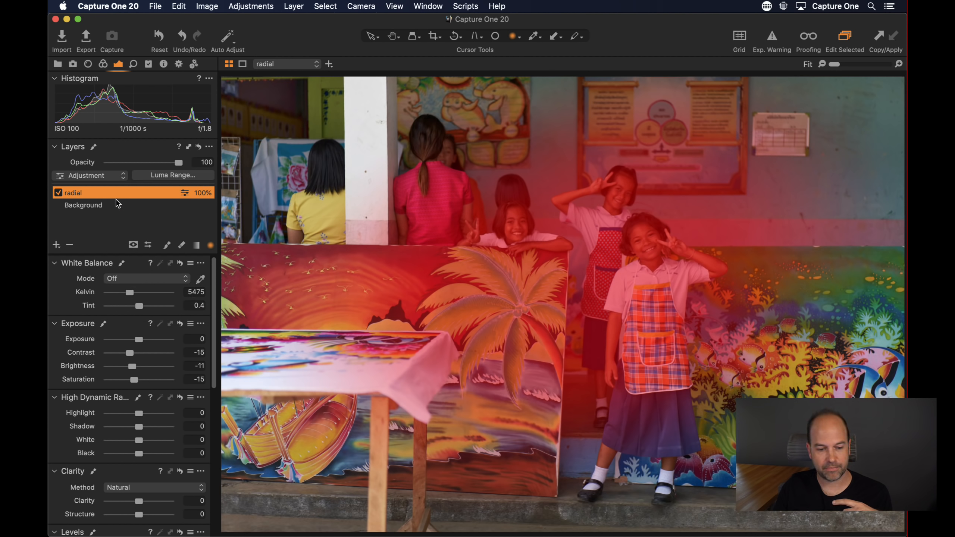
right_click(111, 189)
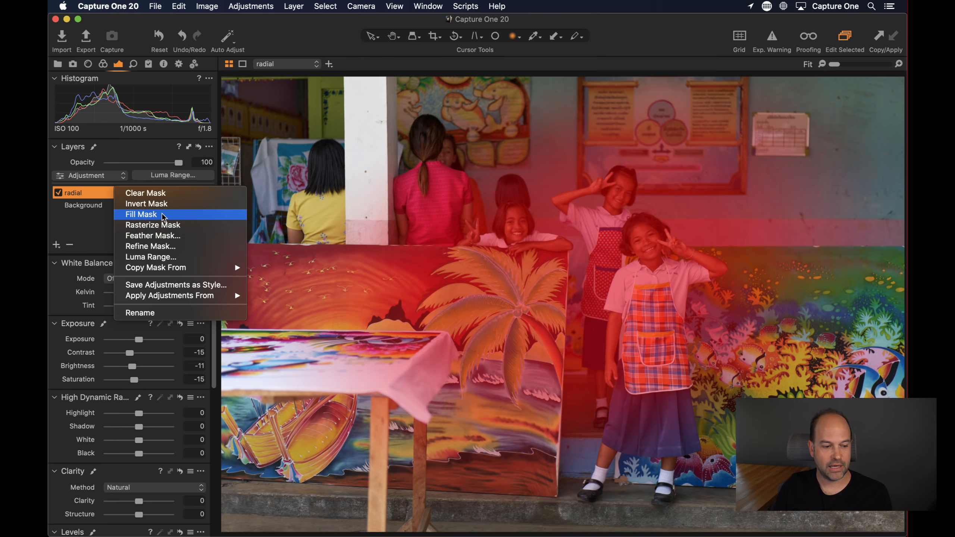
left_click(166, 204)
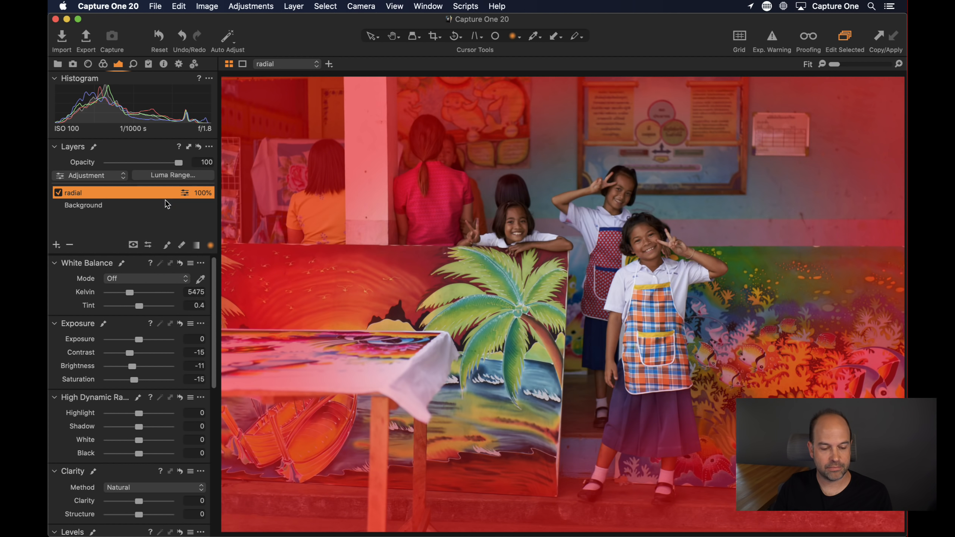
- Hide the mask overlay, widen the radial gradient's outer and inner edges, and set the layer's Brightness to -42
left_click_drag(386, 137, 368, 177)
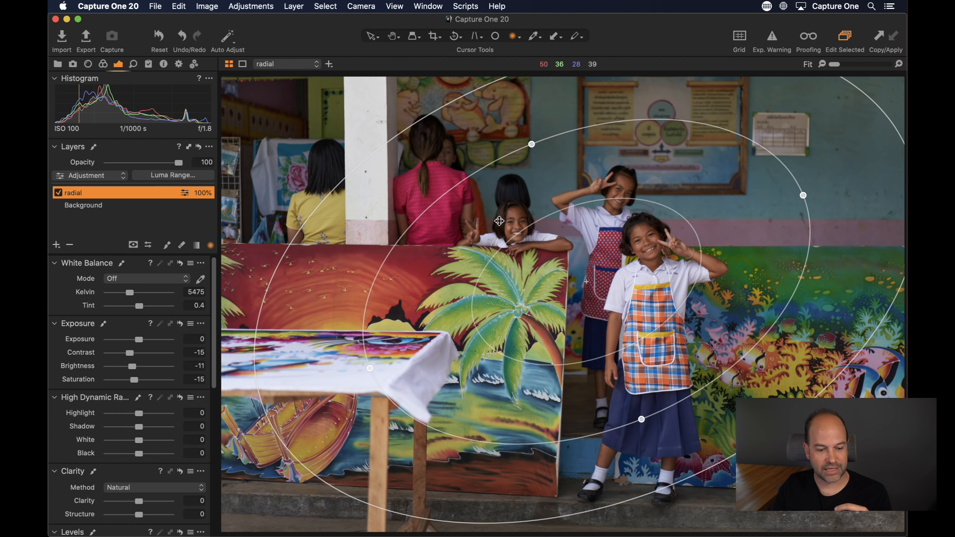
left_click_drag(330, 195, 274, 176)
left_click_drag(489, 257, 449, 242)
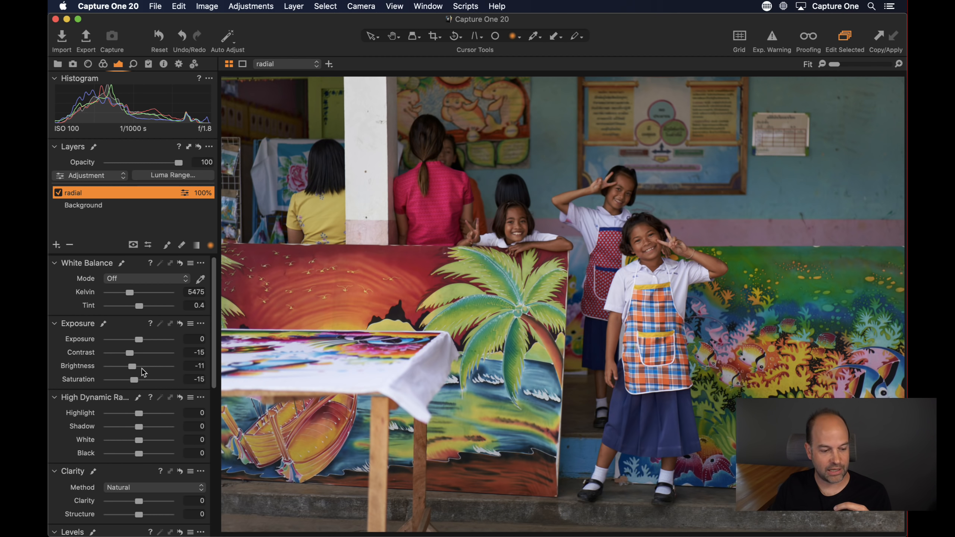
left_click_drag(129, 362, 110, 366)
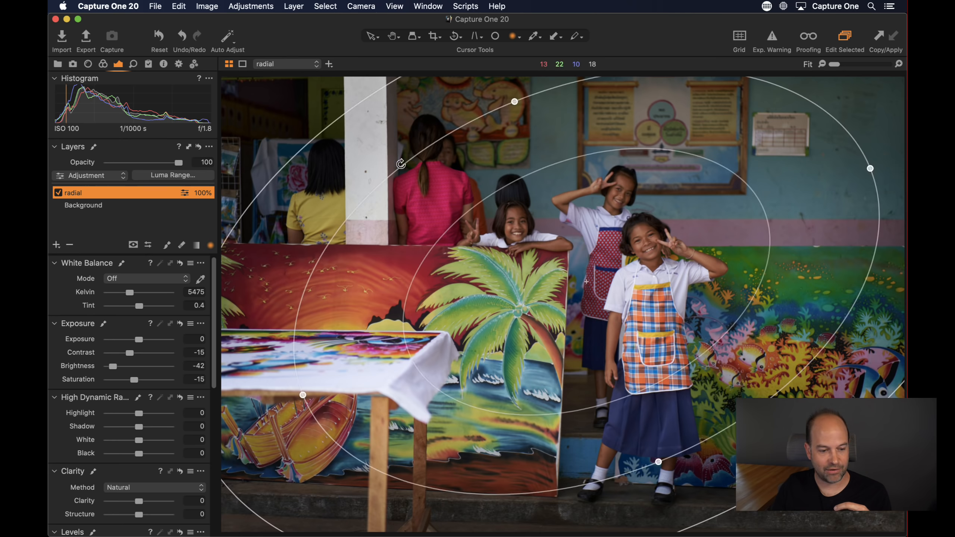
- Tilt the radial gradient more steeply and stretch it diagonally around the girls and the palm tree painting
left_click_drag(333, 119, 342, 122)
left_click_drag(346, 189, 690, 376)
left_click_drag(233, 326, 505, 417)
left_click_drag(417, 438, 531, 516)
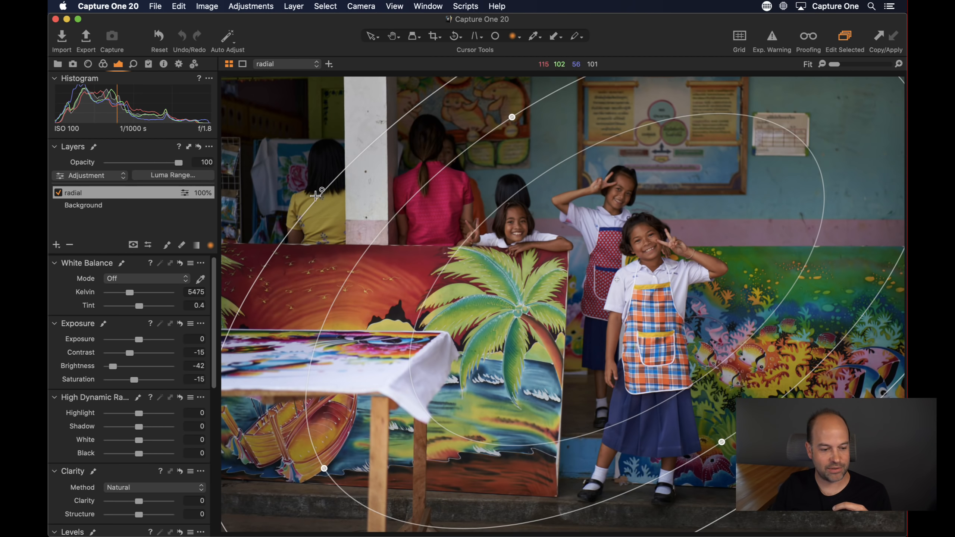
left_click_drag(380, 211, 315, 205)
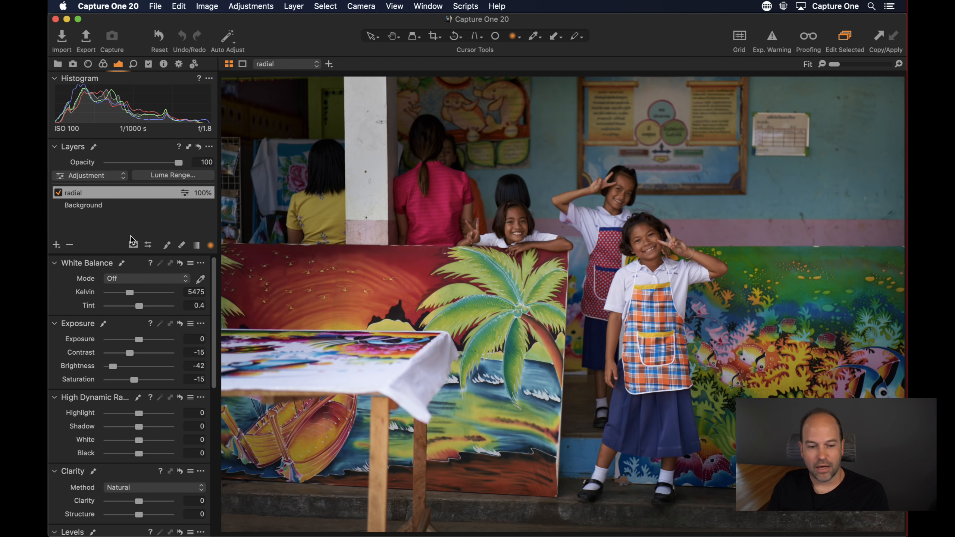
- Show the browser and delete the radial layer, and draw a radial gradient on a new layer and delete that too
key("super+b")
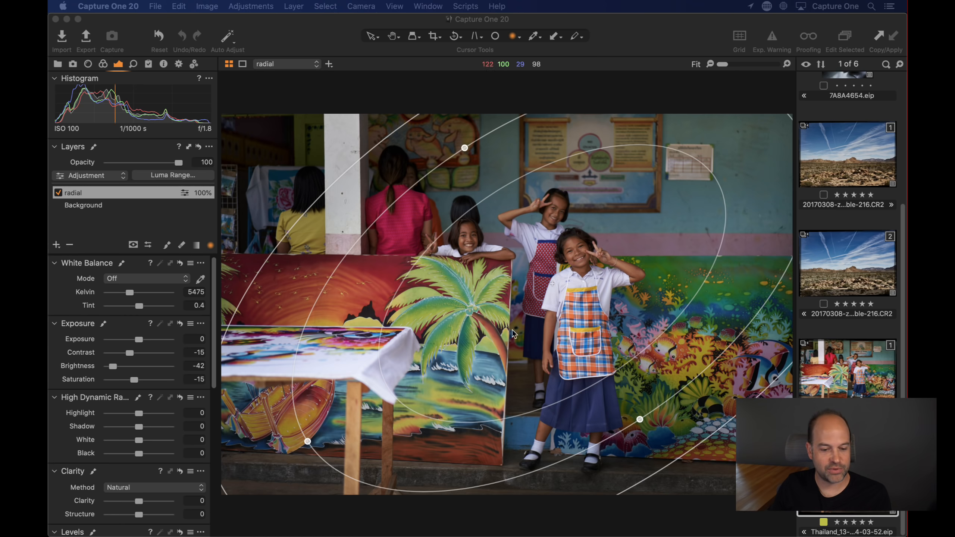
left_click(70, 245)
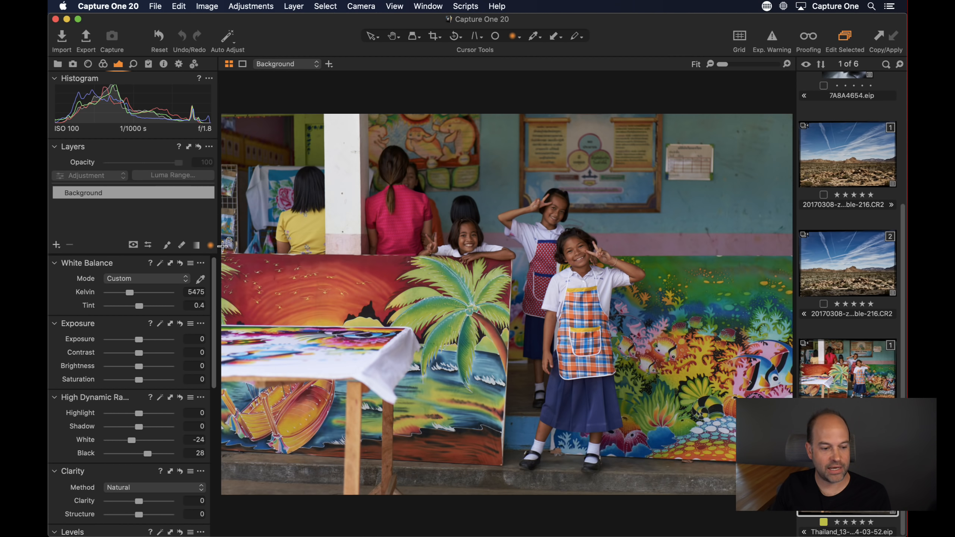
left_click_drag(339, 172, 646, 367)
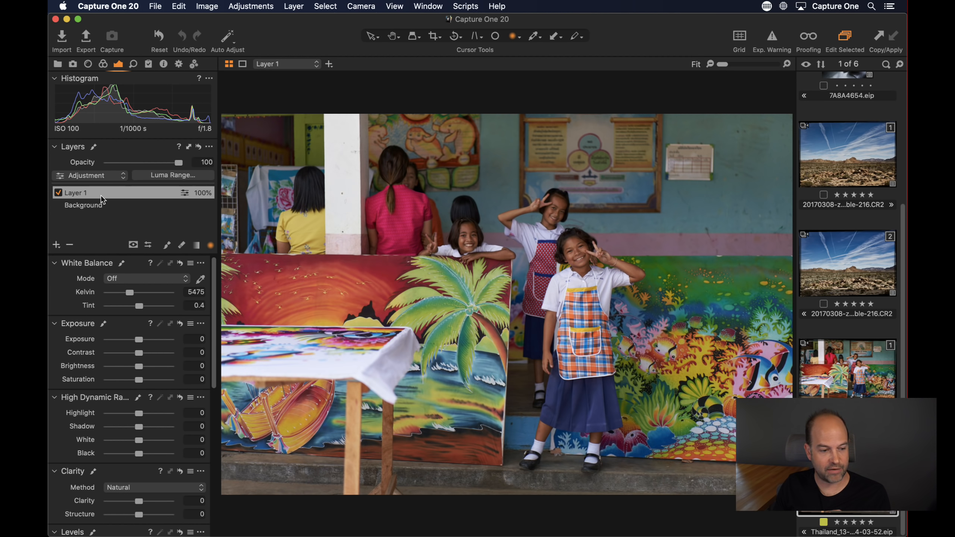
left_click(70, 245)
- Draw a slightly tilted linear gradient down the photo on a new layer and delete that layer
left_click(198, 246)
left_click_drag(505, 143, 559, 426)
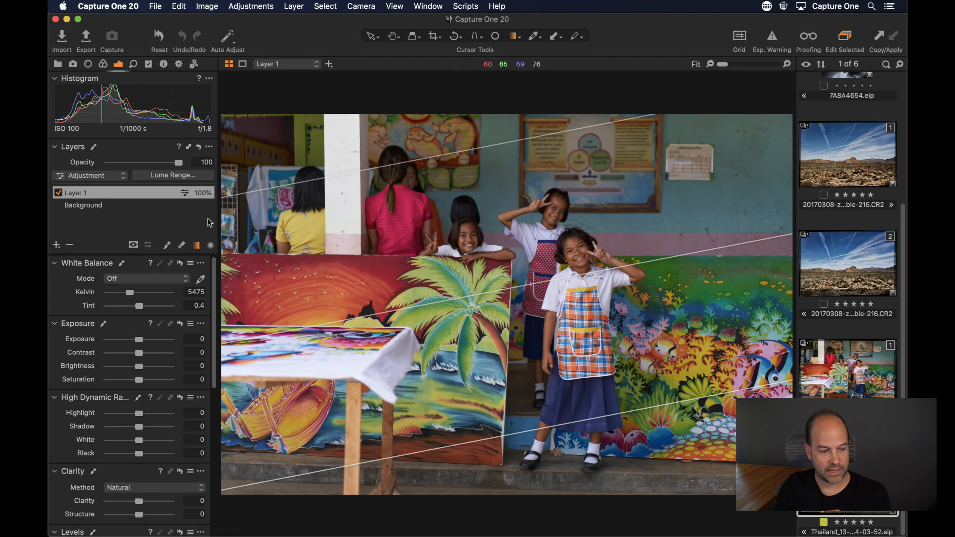
left_click(69, 244)
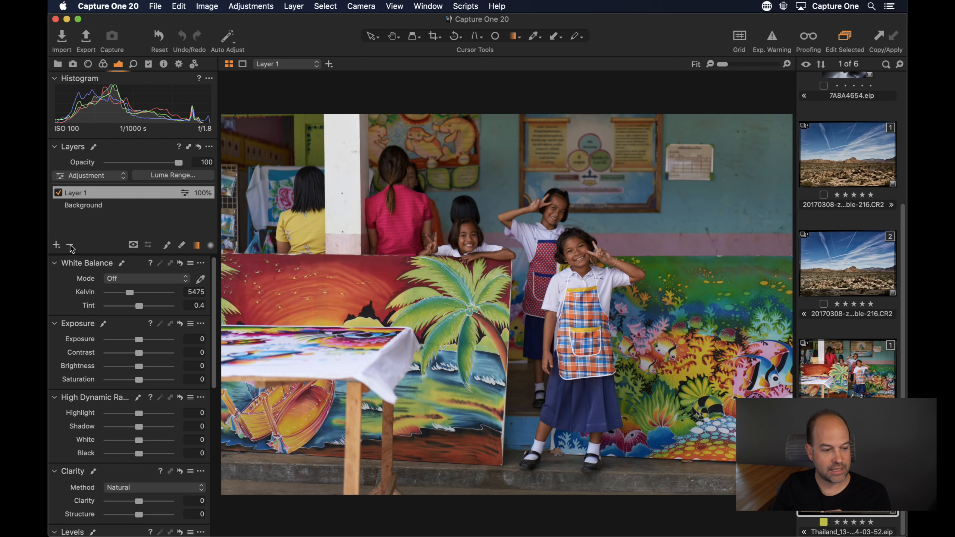
- Try a brush stroke near the girls and a radial gradient drag on a new layer, and delete that layer
left_click(167, 245)
left_click_drag(505, 238, 461, 241)
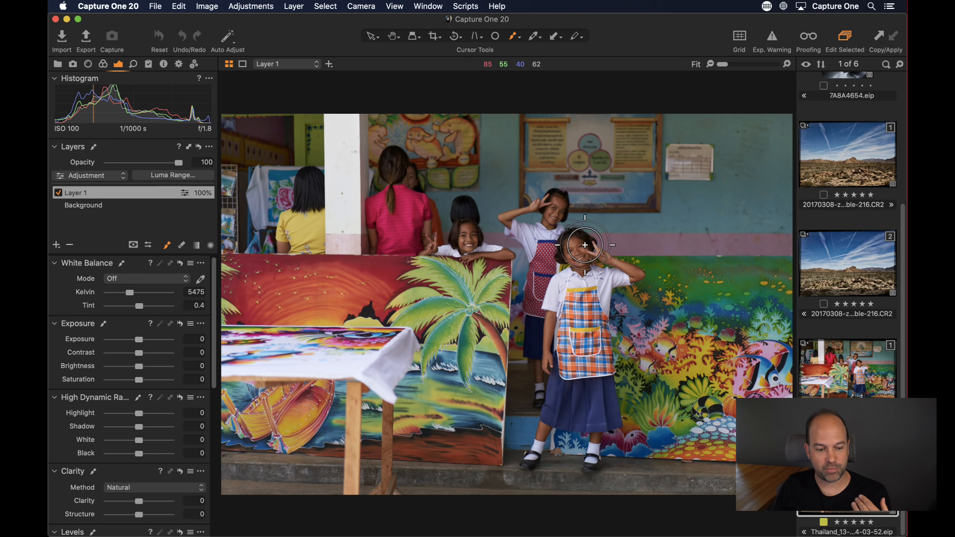
left_click(211, 245)
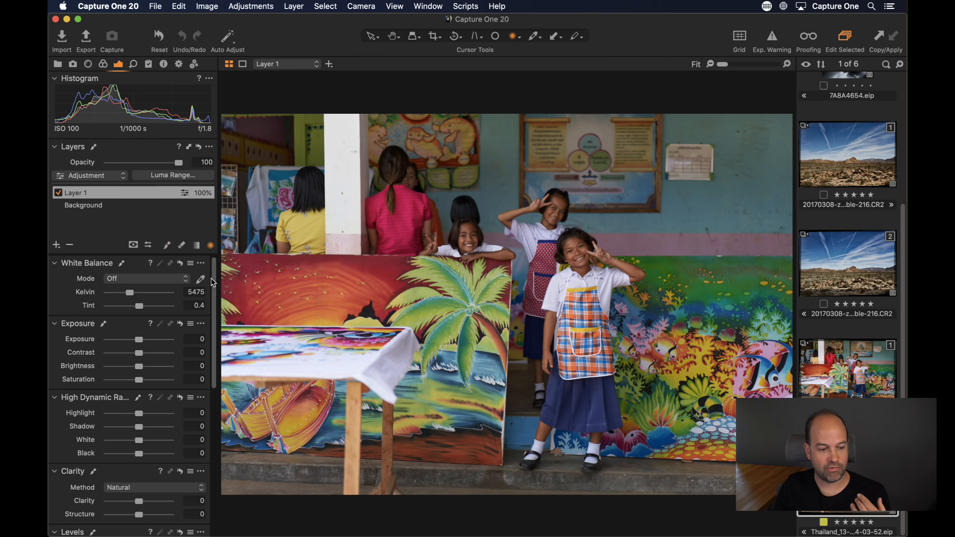
left_click_drag(439, 227, 589, 339)
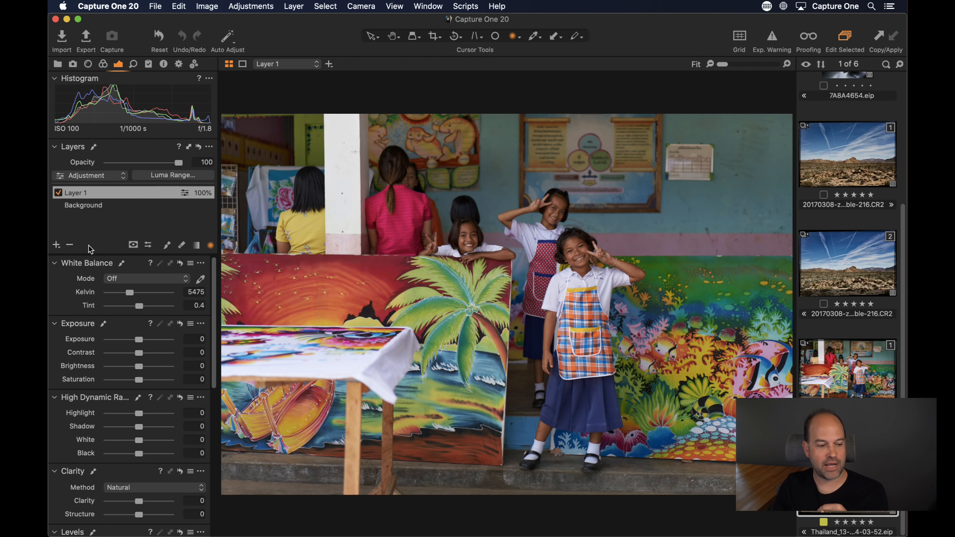
left_click(72, 244)
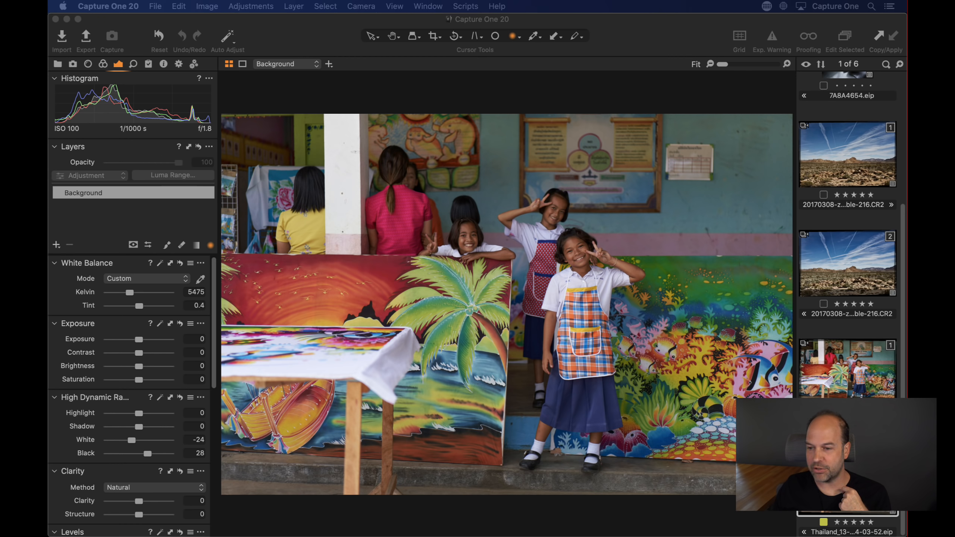
- Draw a wide radial gradient mask on a new layer, centered on the palm tree painting and reaching around the girls
left_click(209, 246)
left_click_drag(368, 200, 604, 201)
mouse_move(459, 240)
left_mouse_down()
mouse_move(514, 304)
mouse_move(598, 327)
mouse_move(578, 323)
left_mouse_up()
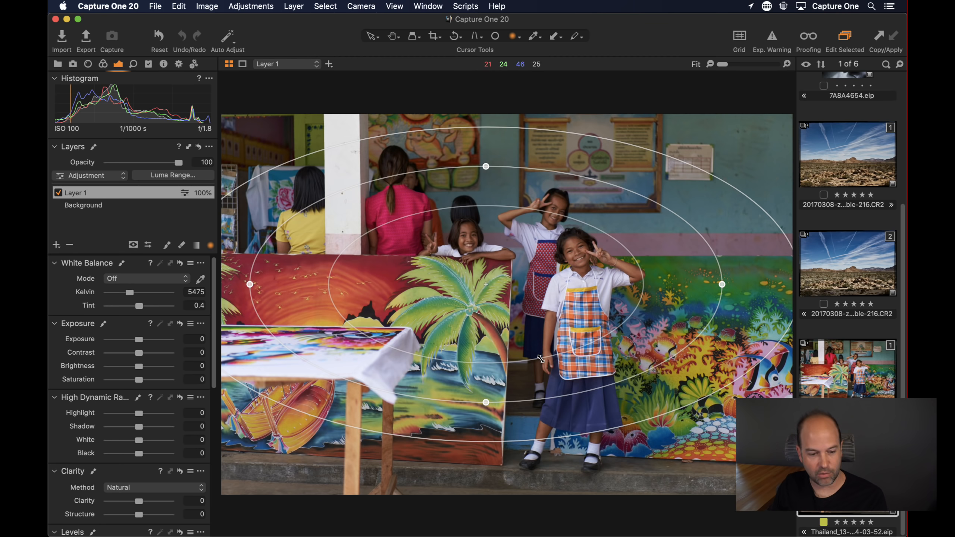
- Adjust the outer size and falloff of the radial gradient mask around the palm tree painting and the girls
left_click_drag(540, 359, 597, 389)
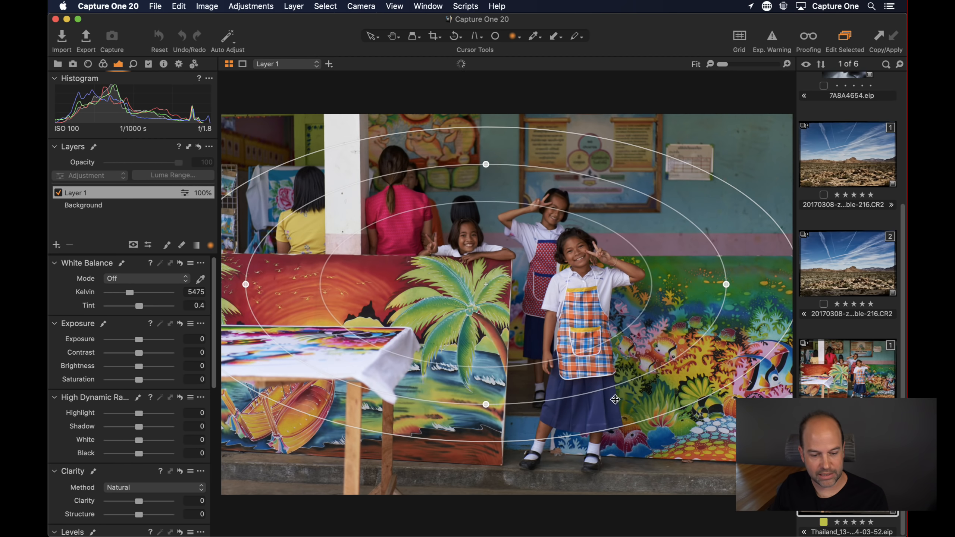
left_click_drag(635, 420, 587, 392)
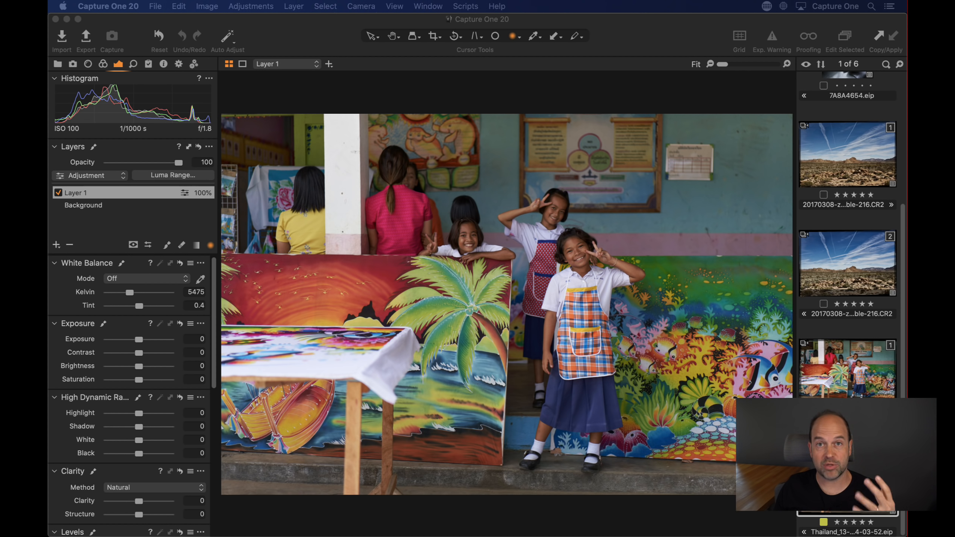
mouse_move(493, 312)
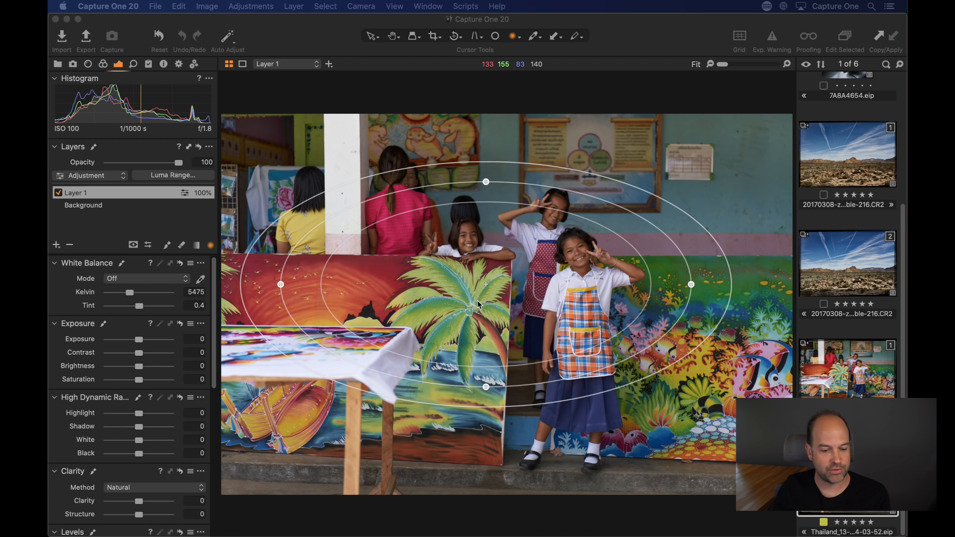
- Open the Using Flow album in the library and return to the layer and exposure adjustment tools
left_click(57, 64)
left_click(115, 169)
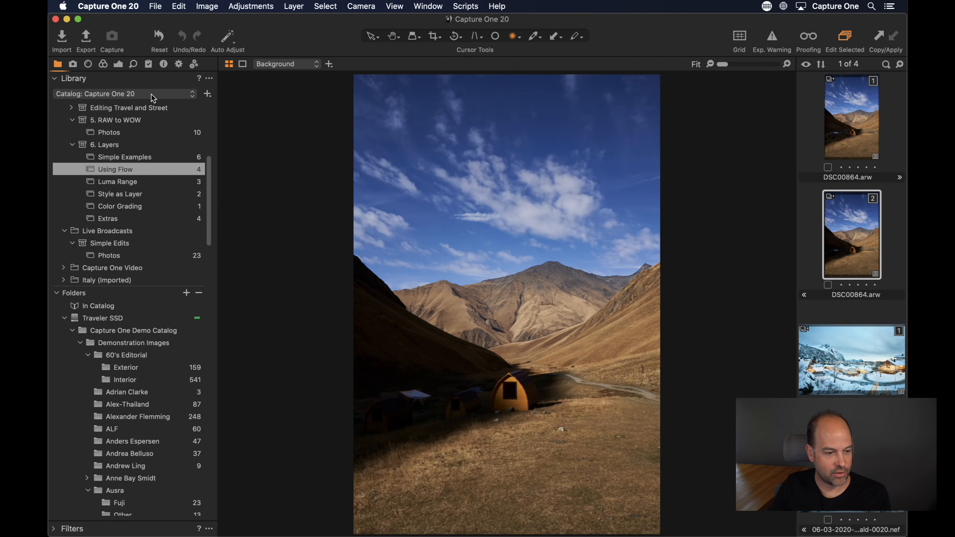
left_click(118, 64)
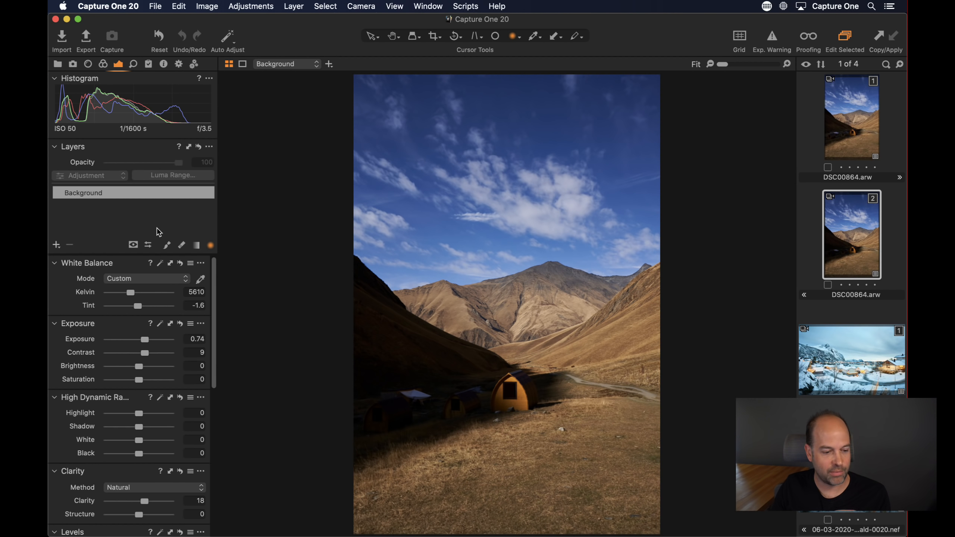
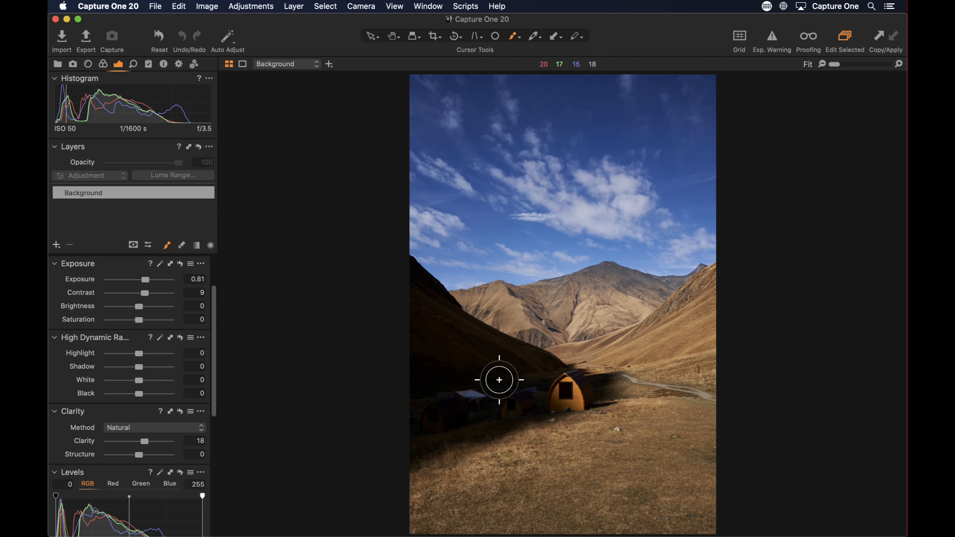
- Set the mask brush to size 589 and hardness 22
right_click(512, 381)
left_click_drag(506, 380, 507, 380)
left_click_drag(515, 394, 488, 394)
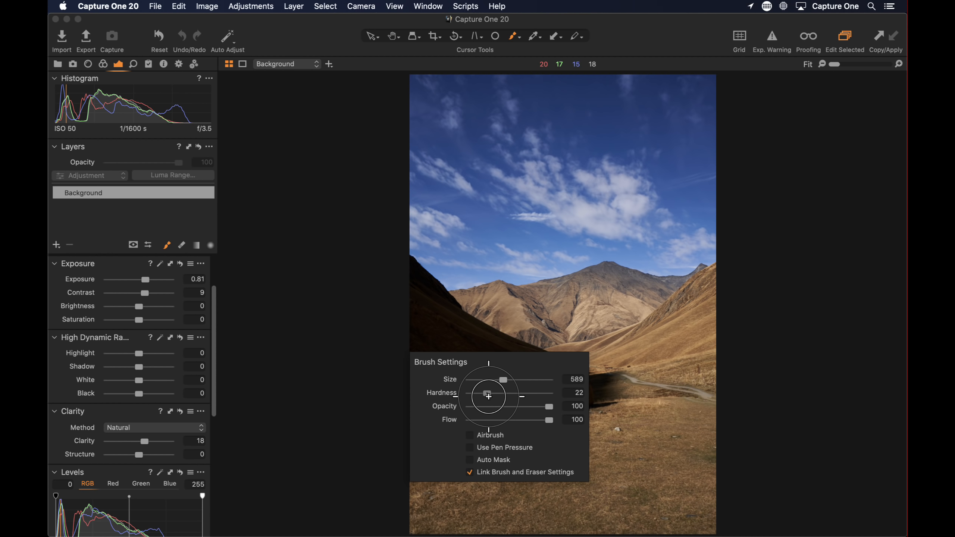
left_click(483, 297)
- Try a brushed mask over the shadowed huts with Black at 49 on a new layer, and delete that layer
mouse_move(452, 388)
left_mouse_down()
mouse_move(525, 383)
mouse_move(535, 399)
mouse_move(476, 423)
mouse_move(433, 412)
mouse_move(463, 377)
mouse_move(544, 381)
mouse_move(526, 388)
mouse_move(524, 370)
mouse_move(540, 376)
mouse_move(425, 402)
mouse_move(415, 447)
mouse_move(542, 408)
mouse_move(550, 386)
mouse_move(434, 389)
mouse_move(401, 368)
mouse_move(425, 364)
left_mouse_up()
key("m")
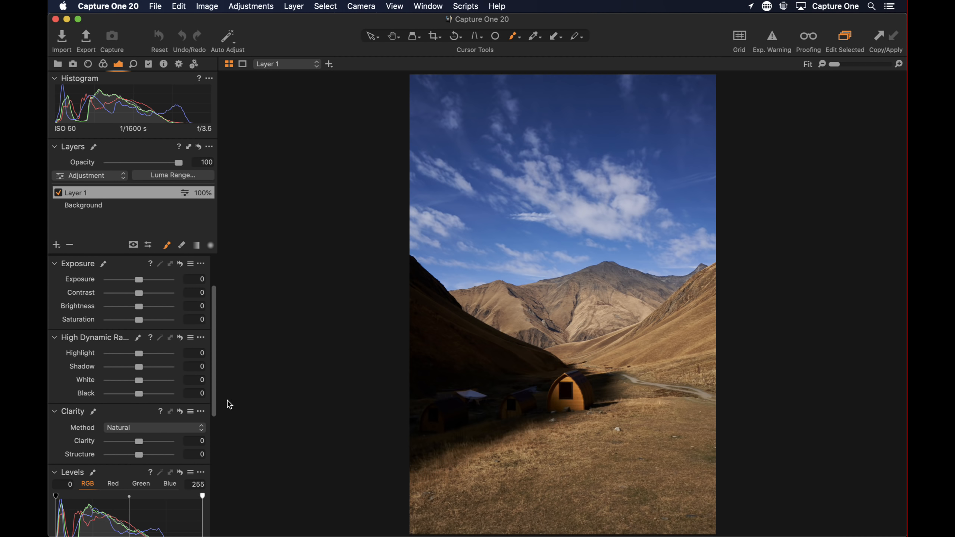
left_click_drag(142, 391, 158, 395)
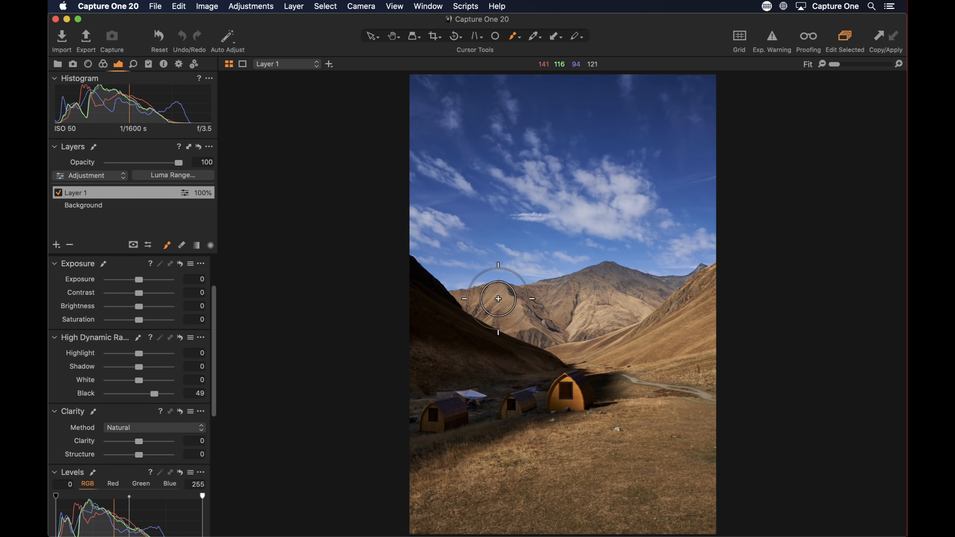
double_click(154, 394)
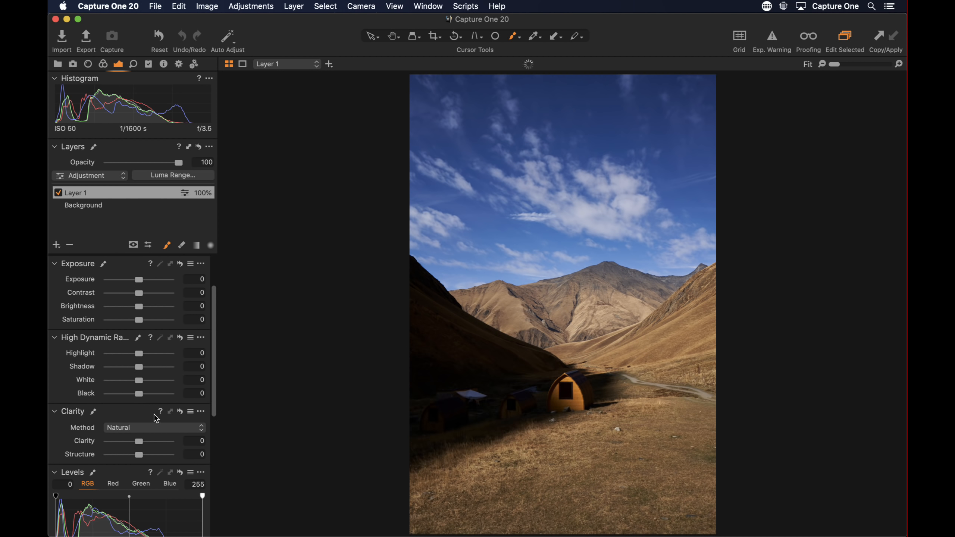
left_click(70, 245)
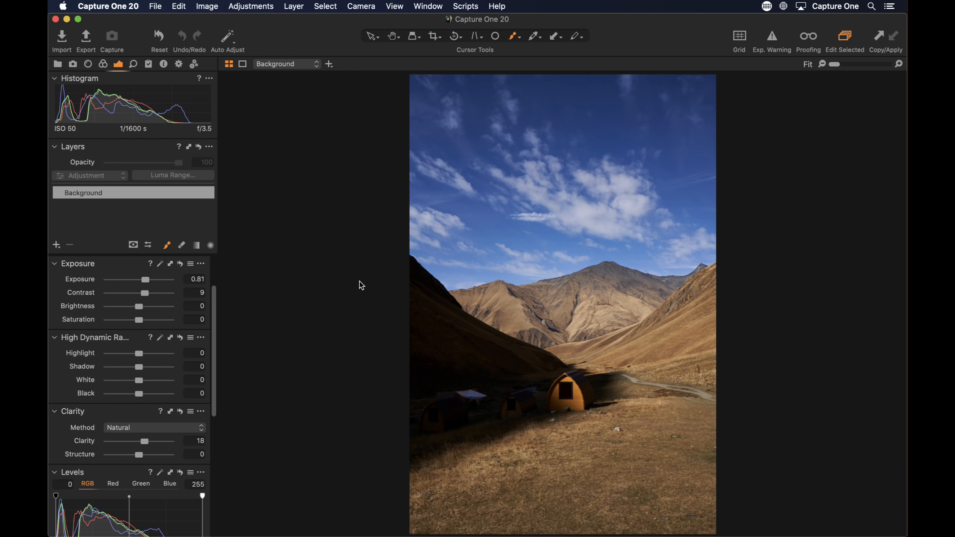
- Try Black values between 30 and 73 on the Background layer to lift the shadowed huts, and reset Black
key("super+plus")
key("super+plus")
key("super+plus")
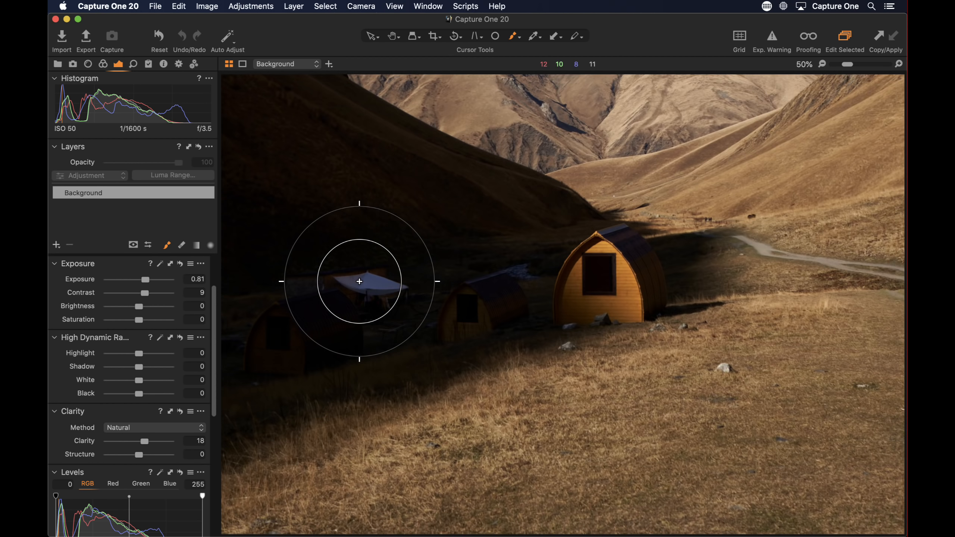
left_click_drag(684, 317, 684, 367)
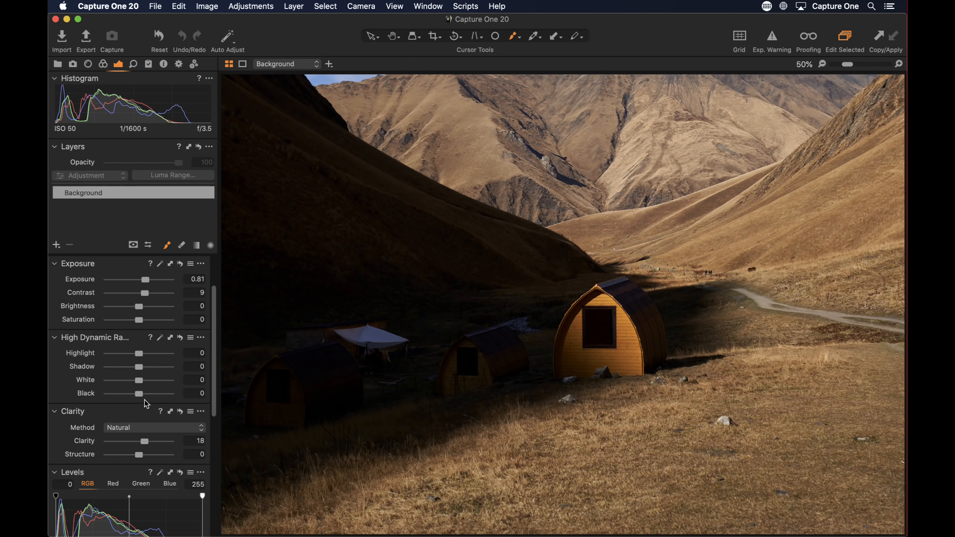
left_click_drag(140, 396, 154, 396)
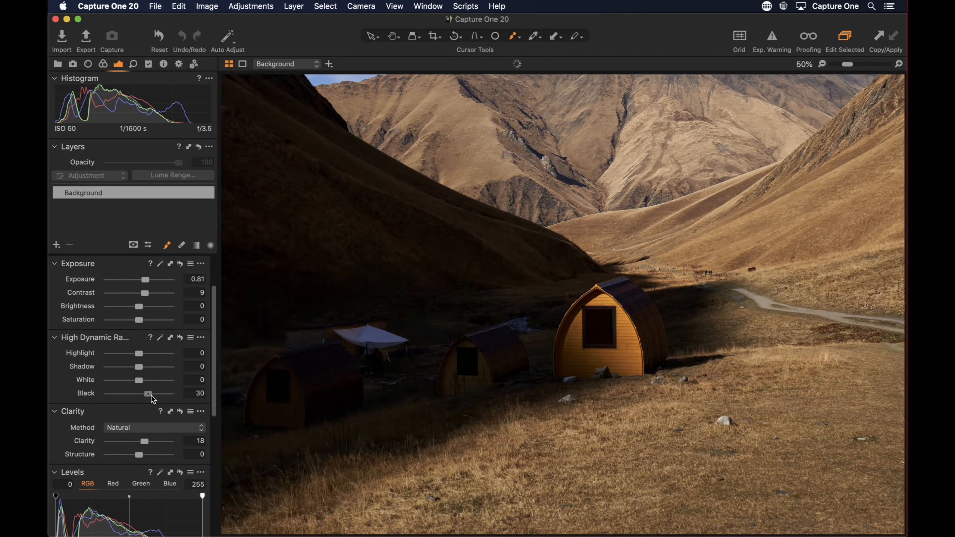
left_click_drag(156, 400, 162, 401)
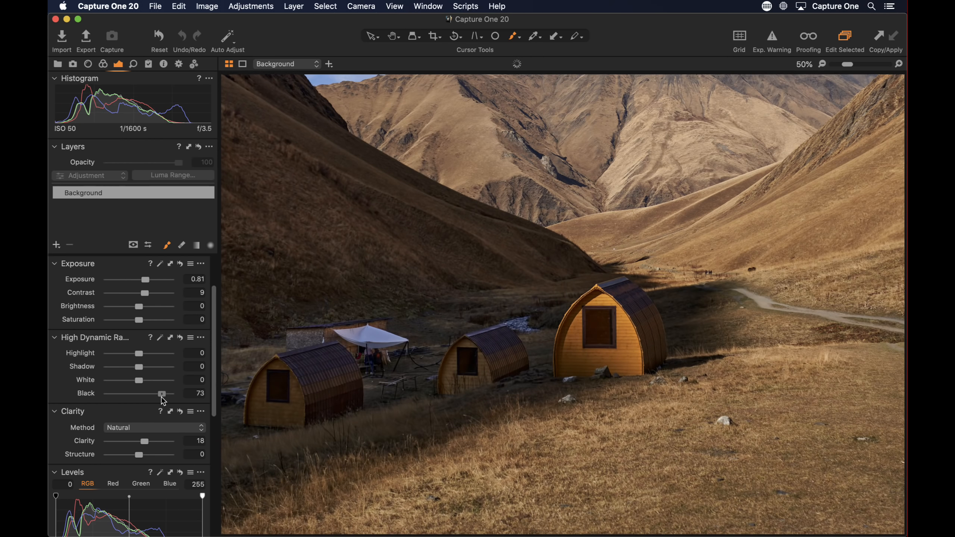
double_click(162, 395)
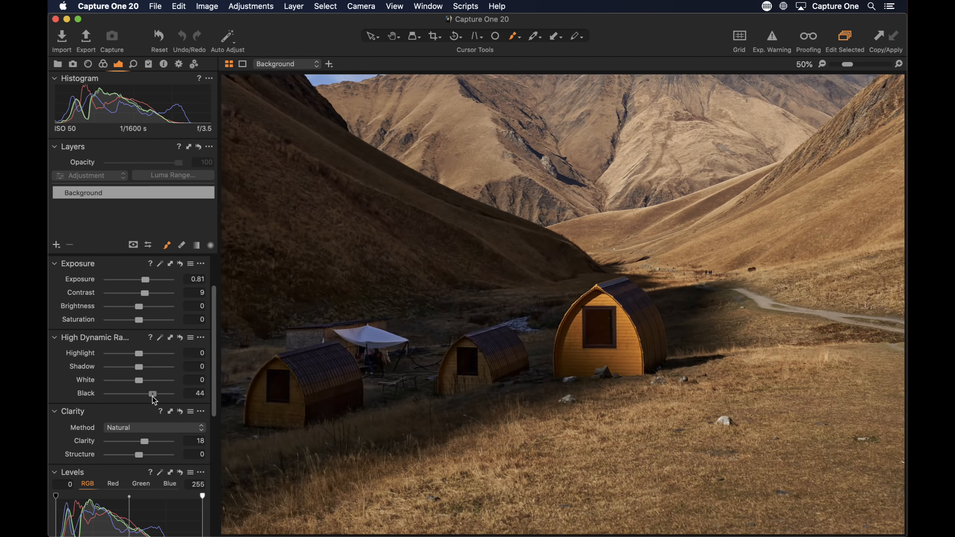
left_click_drag(150, 393, 154, 395)
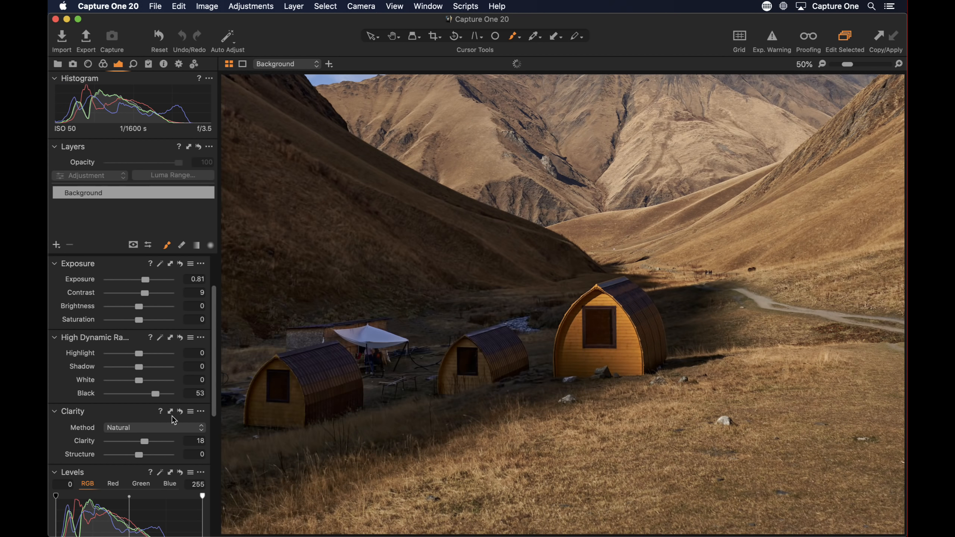
double_click(153, 396)
- Add a new adjustment layer named Blacks and set its High Dynamic Range Black value to 55
left_click(56, 245)
double_click(131, 196)
type("Blacks")
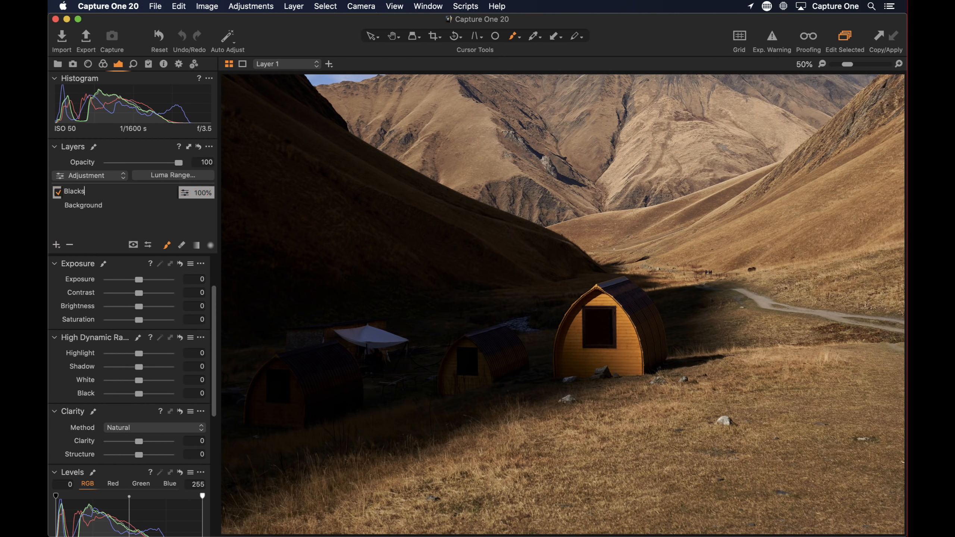
key("Return")
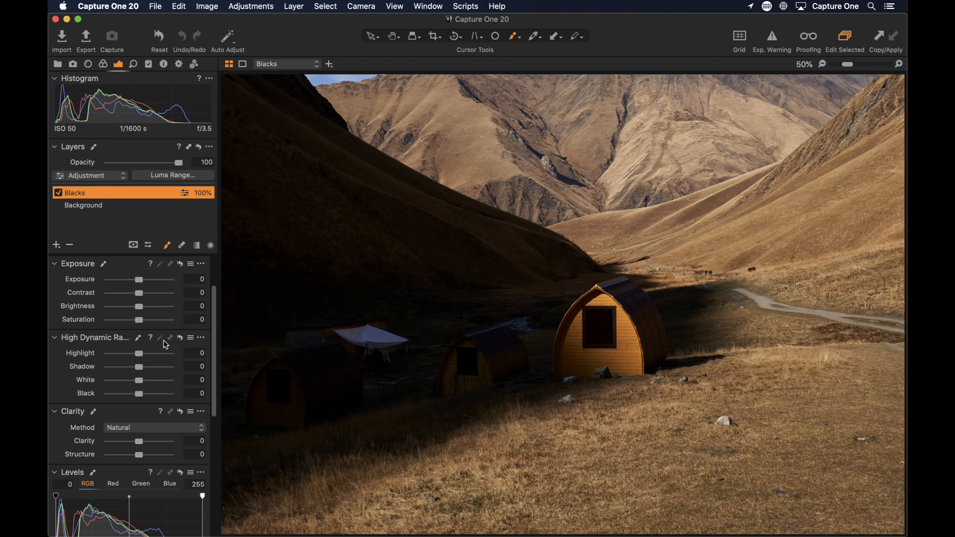
left_click_drag(144, 394, 157, 397)
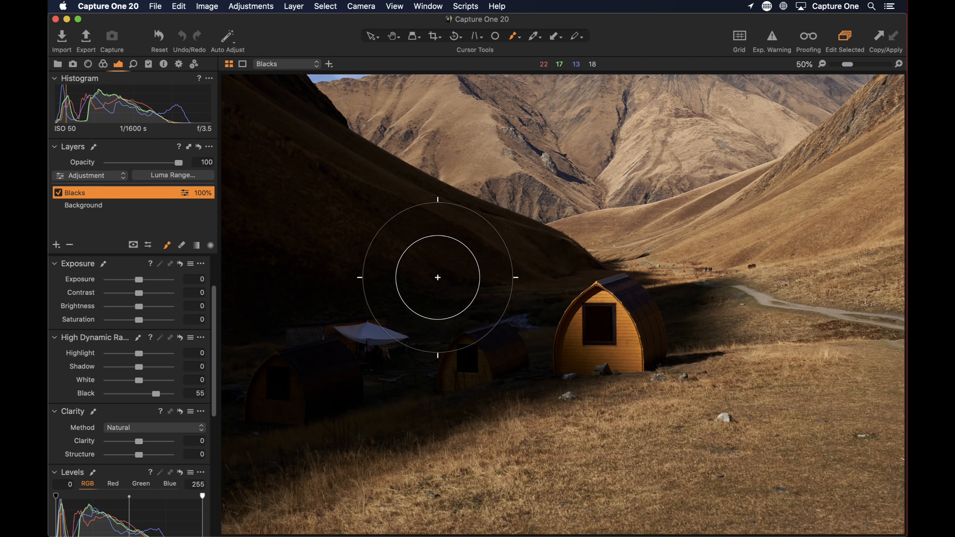
- Try brushing the Blacks mask over the shadowed huts at full flow, and clear the mask
mouse_move(488, 341)
left_mouse_down()
mouse_move(325, 317)
mouse_move(474, 328)
mouse_move(516, 355)
mouse_move(304, 406)
mouse_move(583, 332)
mouse_move(497, 305)
mouse_move(374, 307)
mouse_move(247, 351)
mouse_move(264, 436)
mouse_move(412, 395)
mouse_move(565, 309)
left_mouse_up()
right_click(106, 193)
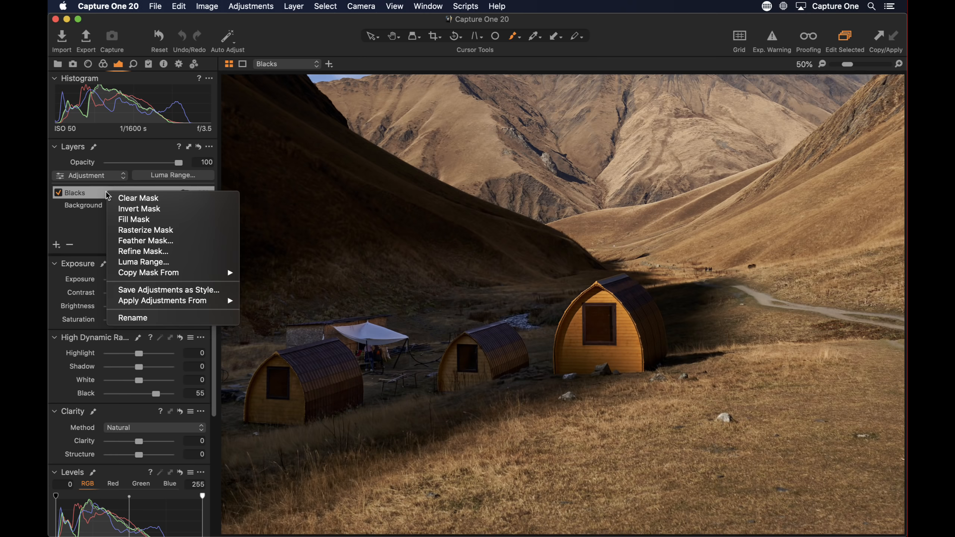
left_click(168, 199)
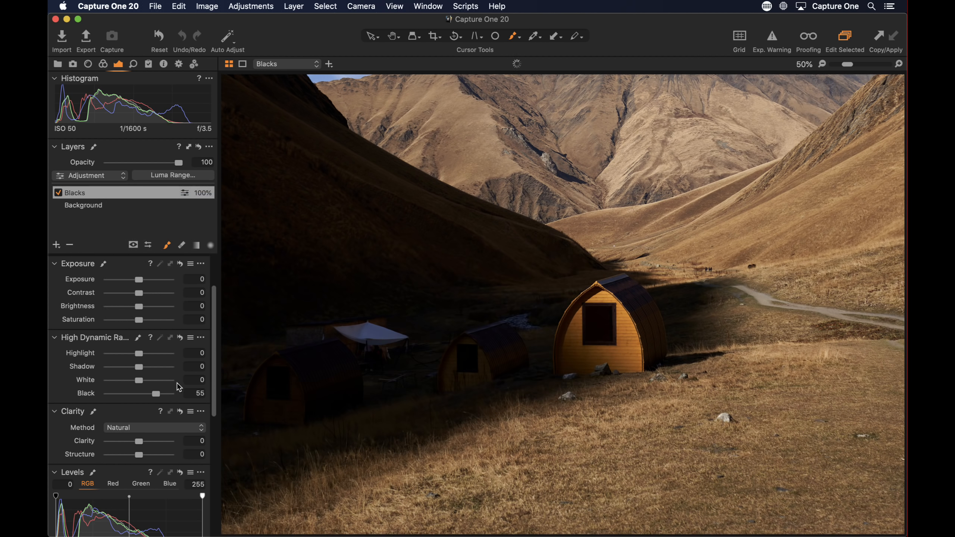
- Reduce the brush flow to a low value and build up the Blacks mask gradually over the shadowed huts and ground
right_click(482, 284)
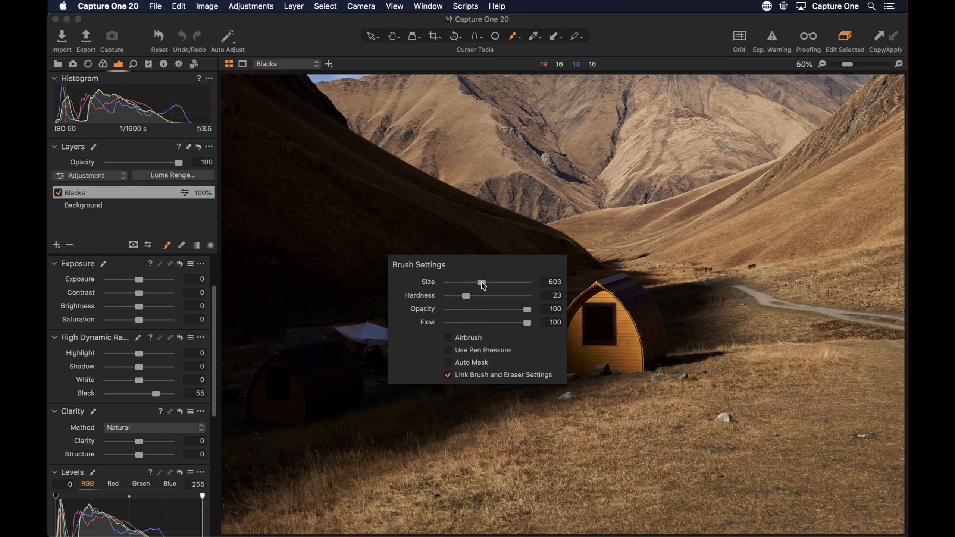
left_click_drag(527, 324, 447, 326)
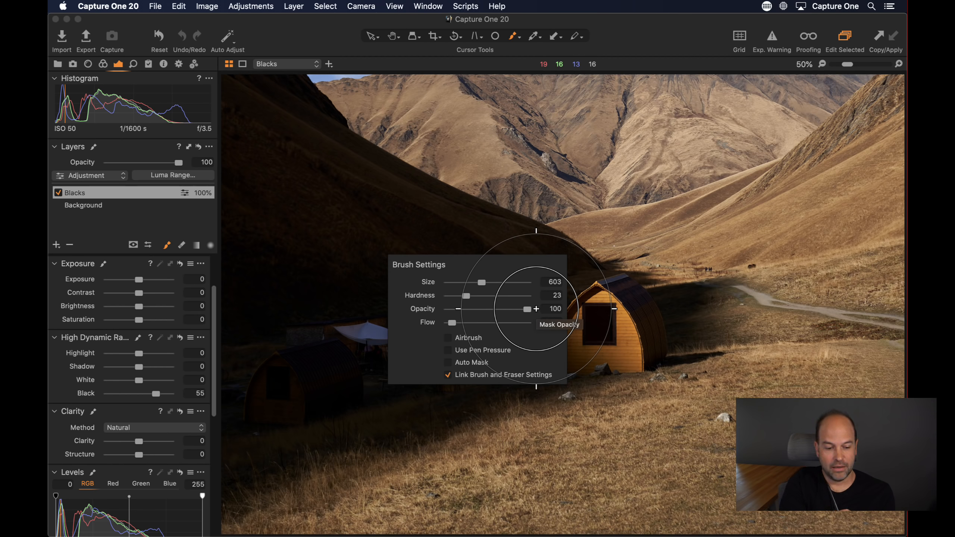
mouse_move(537, 358)
left_mouse_down()
mouse_move(506, 341)
mouse_move(525, 332)
mouse_move(517, 346)
mouse_move(283, 386)
mouse_move(399, 310)
mouse_move(297, 350)
mouse_move(275, 346)
mouse_move(554, 342)
mouse_move(382, 299)
mouse_move(251, 243)
mouse_move(312, 452)
left_mouse_up()
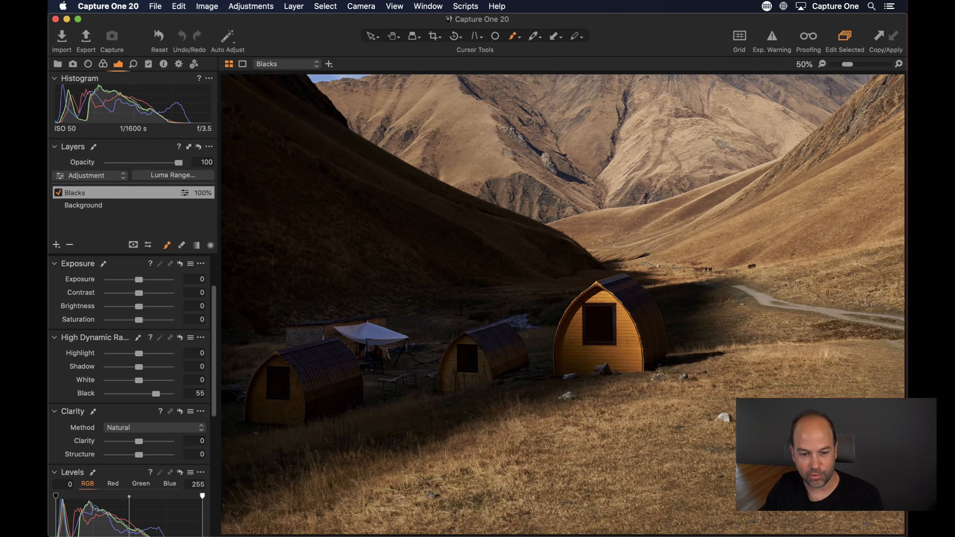
- Compare the photo with the Blacks layer switched off and on
left_click_drag(842, 64, 835, 64)
key("super+plus")
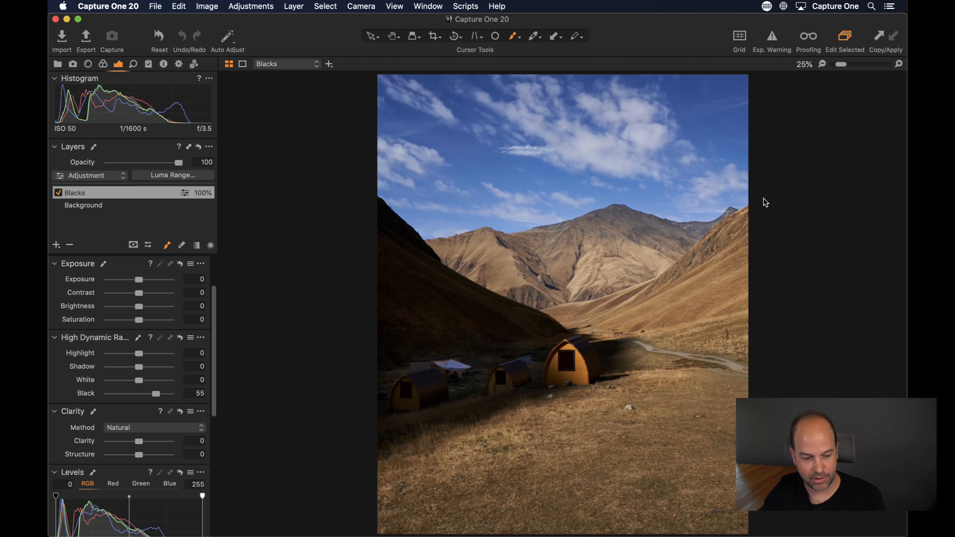
left_click(57, 193)
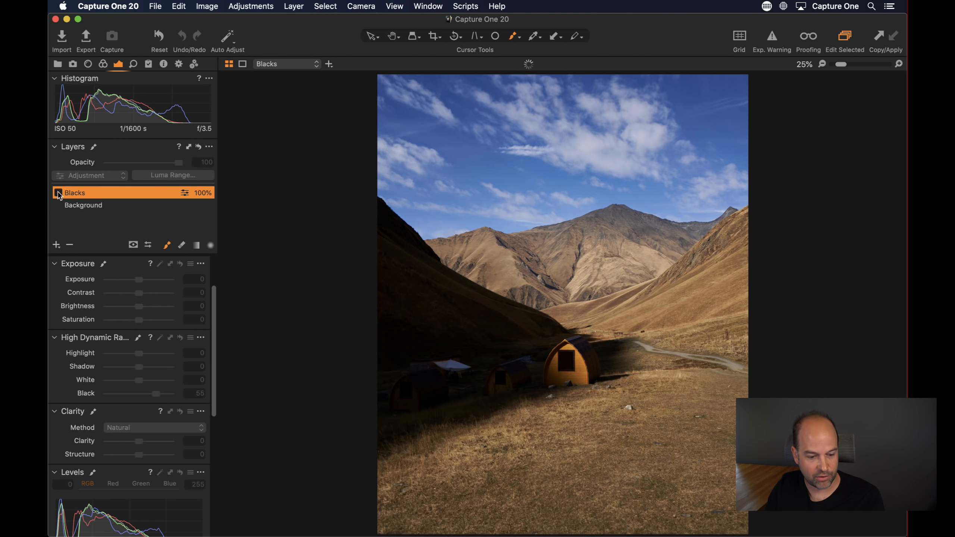
left_click(58, 193)
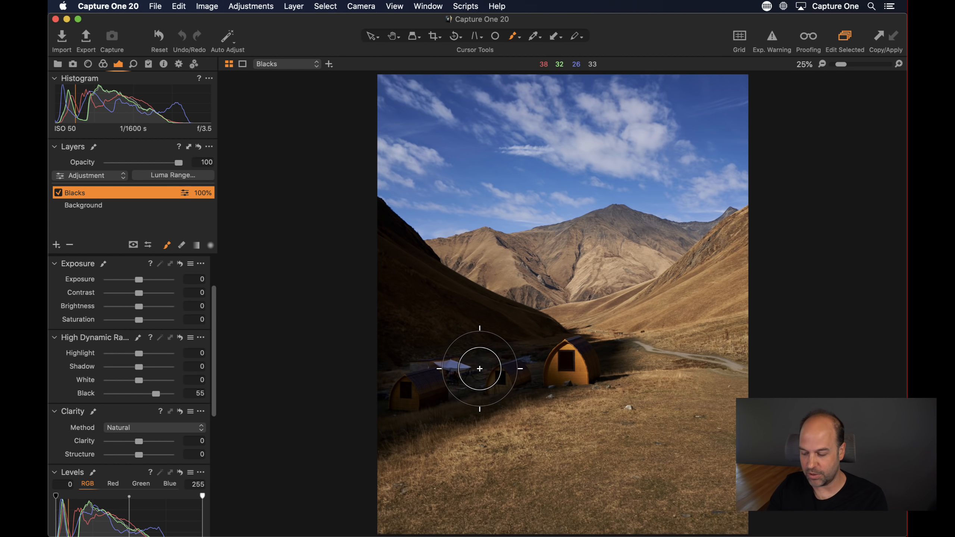
- Refine the Blacks mask around the huts by alternating low-flow eraser and brush strokes
key("super+equal")
key("e")
key("space")
left_click_drag(410, 347, 573, 331)
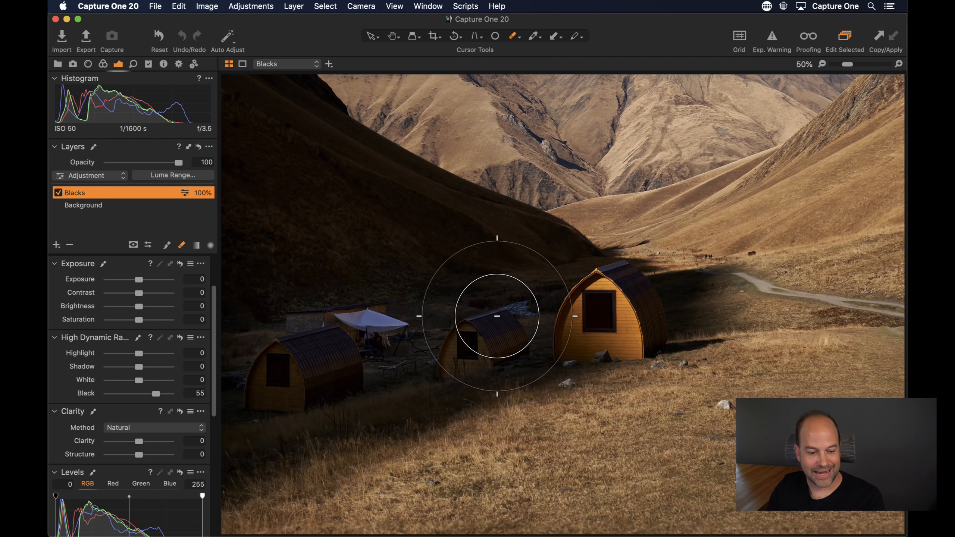
right_click(496, 319)
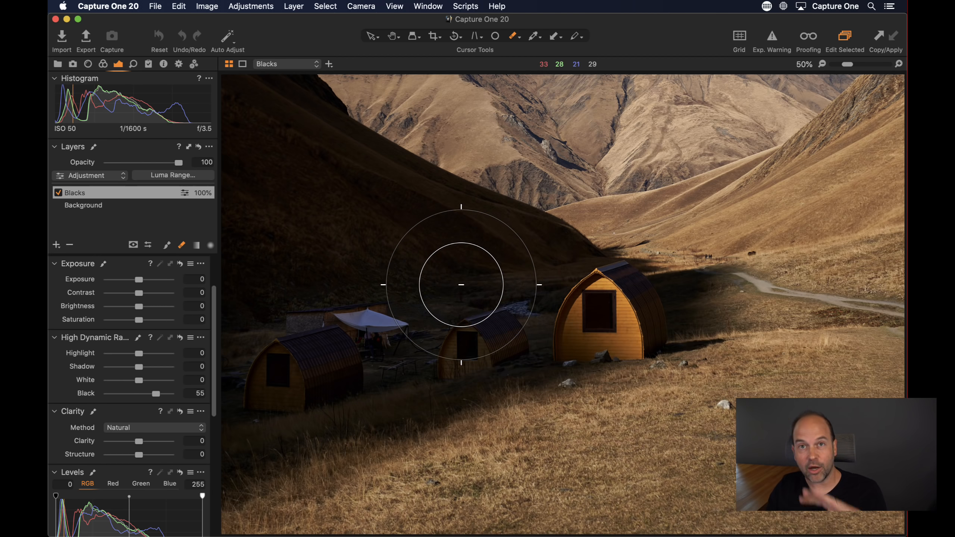
mouse_move(315, 343)
left_mouse_down()
mouse_move(510, 332)
mouse_move(351, 381)
mouse_move(429, 337)
mouse_move(365, 316)
mouse_move(462, 354)
mouse_move(480, 351)
left_mouse_up()
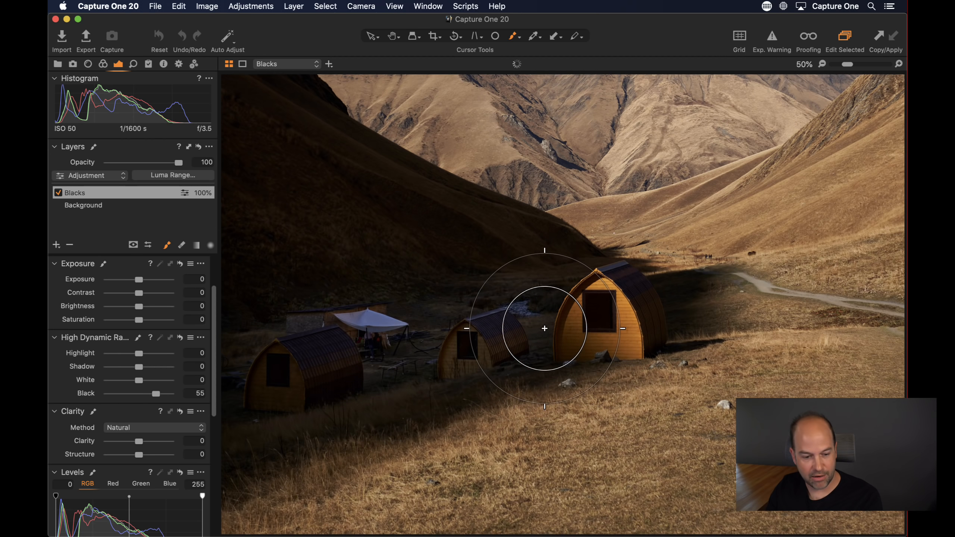
key("e")
mouse_move(316, 341)
left_mouse_down()
mouse_move(286, 373)
mouse_move(297, 363)
left_mouse_up()
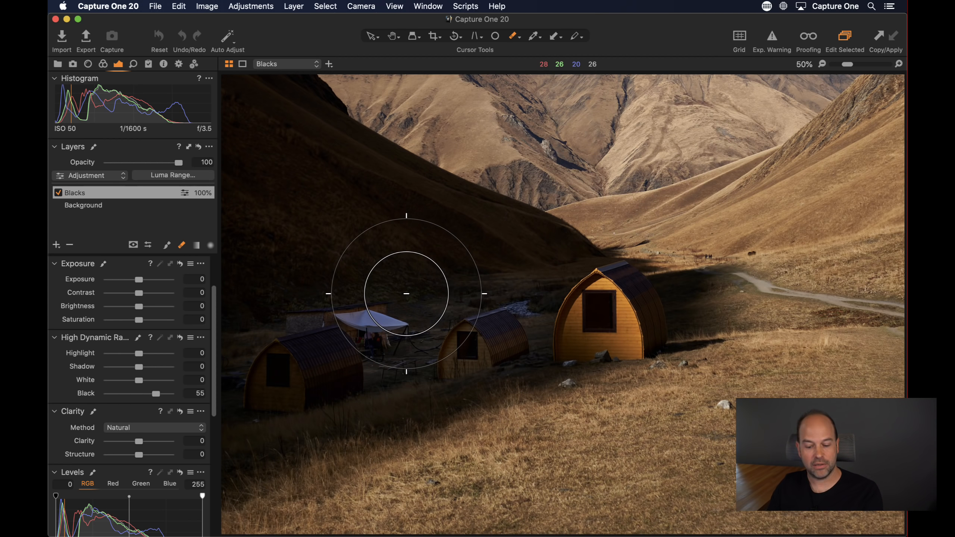
- Adjust the eraser flow around 10 and lower, and go over the Blacks mask across the shadowed huts
right_click(402, 293)
mouse_move(373, 332)
left_mouse_down()
mouse_move(438, 331)
mouse_move(379, 332)
left_mouse_up()
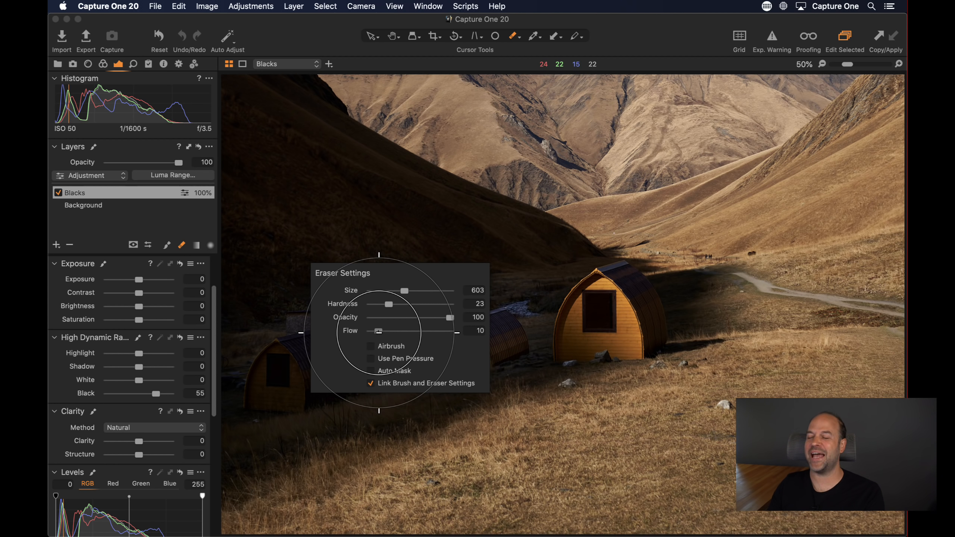
mouse_move(379, 331)
left_mouse_down()
mouse_move(433, 320)
mouse_move(393, 317)
mouse_move(372, 321)
mouse_move(374, 329)
left_mouse_up()
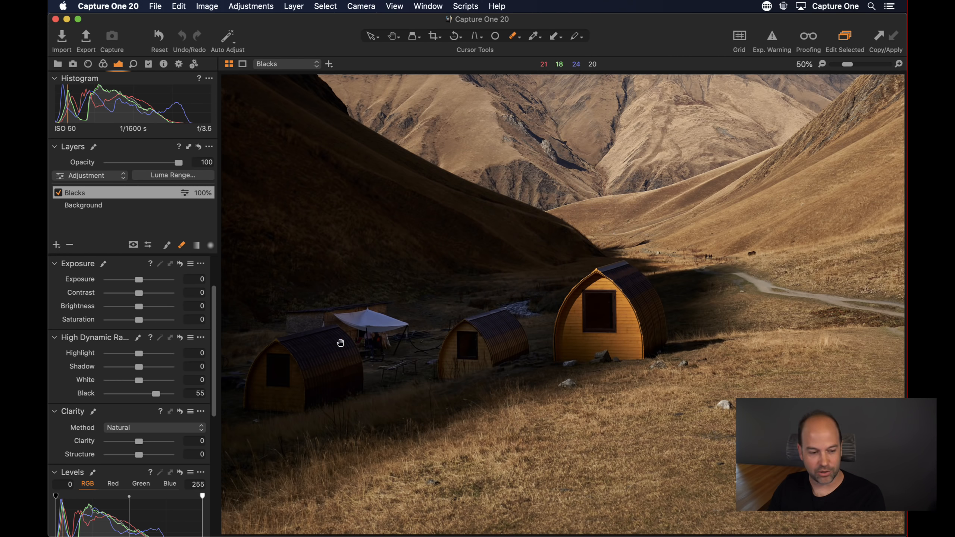
left_click_drag(340, 343, 444, 338)
- Lower the Blacks layer's opacity to 68
mouse_move(181, 165)
left_mouse_down()
mouse_move(70, 164)
mouse_move(170, 164)
mouse_move(151, 165)
left_mouse_up()
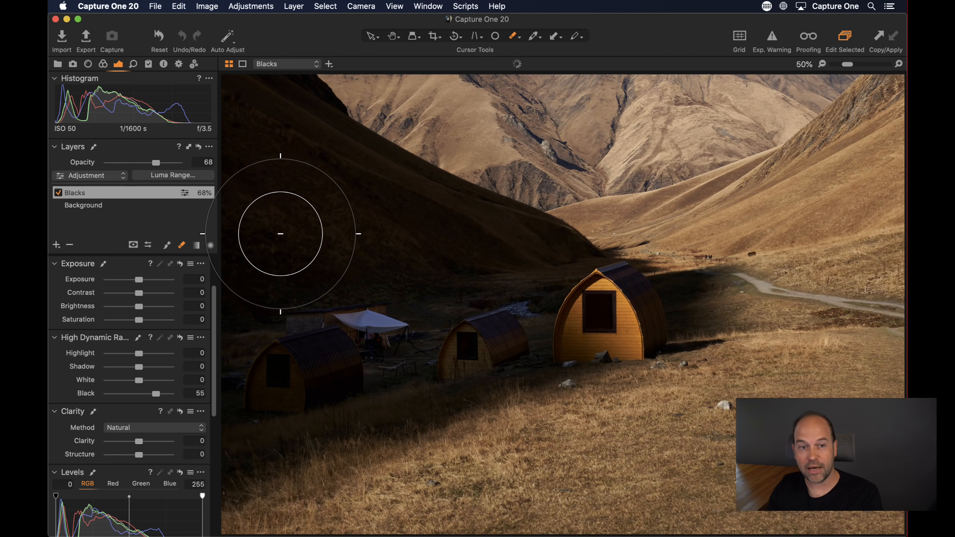
- Delete the Blacks layer from the photo
key("h")
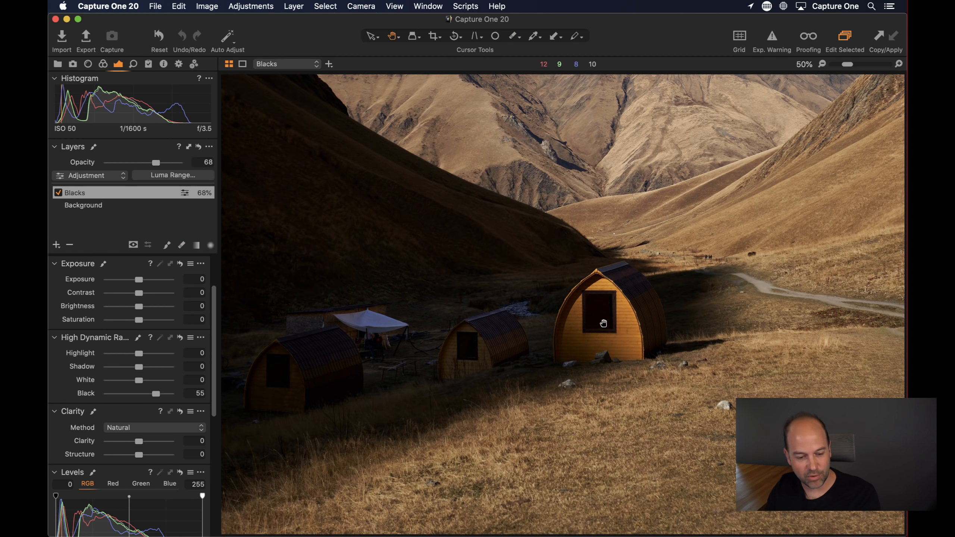
double_click(609, 325)
left_click(73, 245)
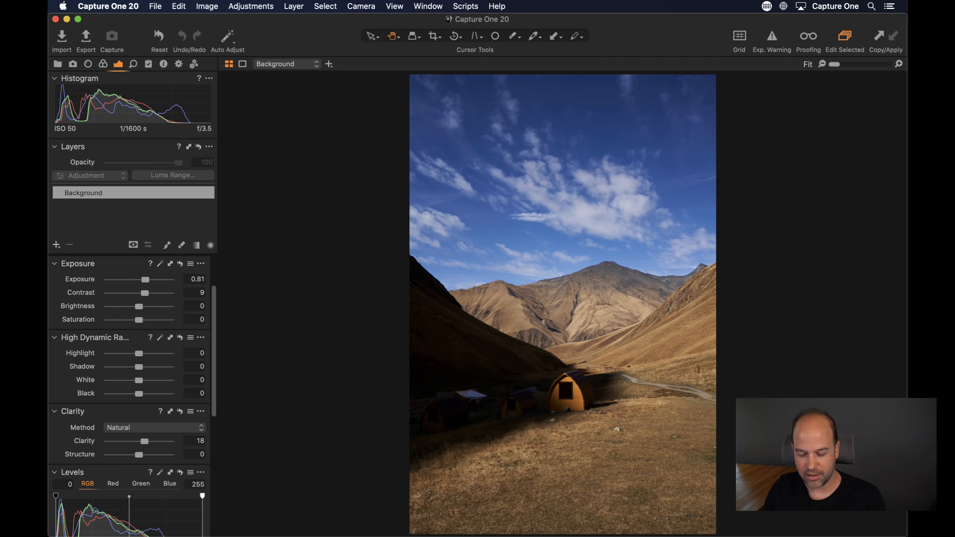
- Add a new filled layer and check its mask overlay across the whole photo
scroll(568, 396, "up", 3)
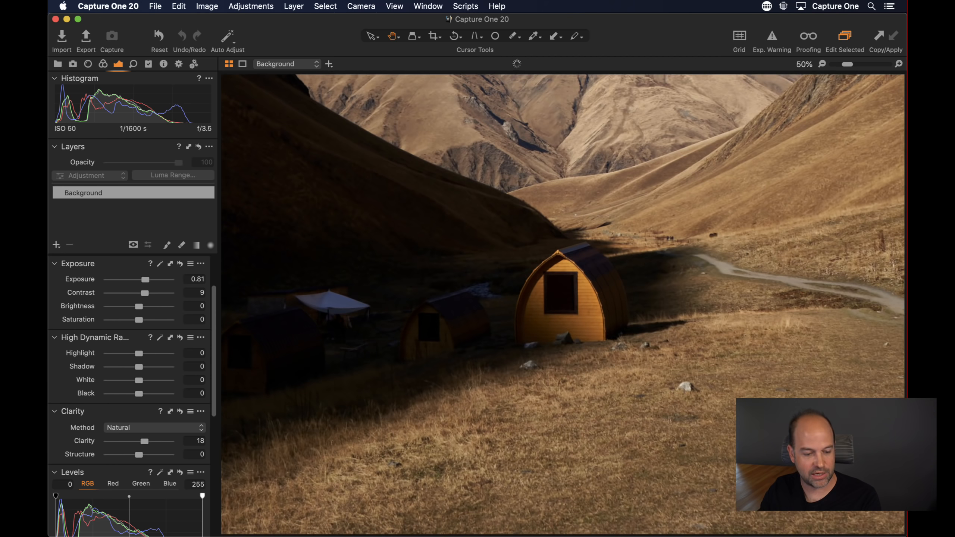
left_click(845, 64)
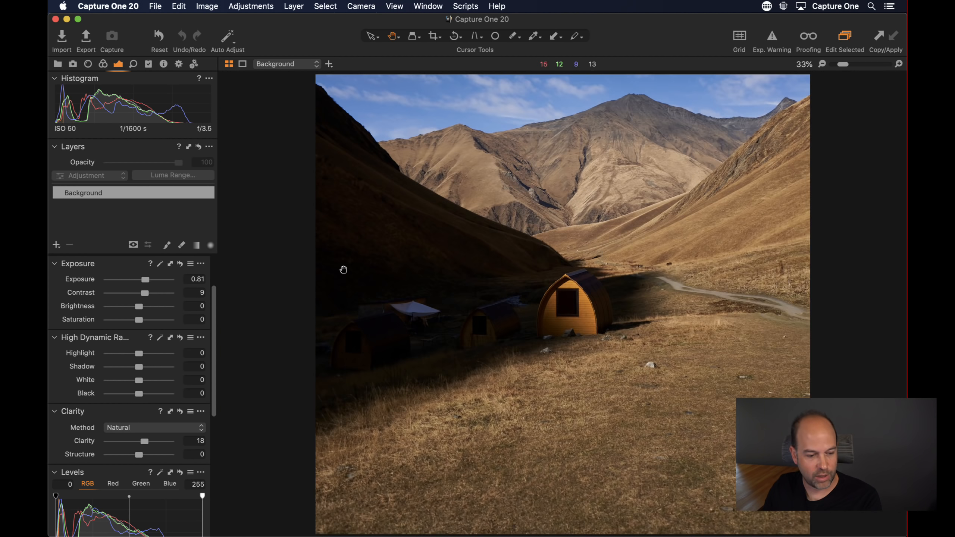
left_click(55, 246)
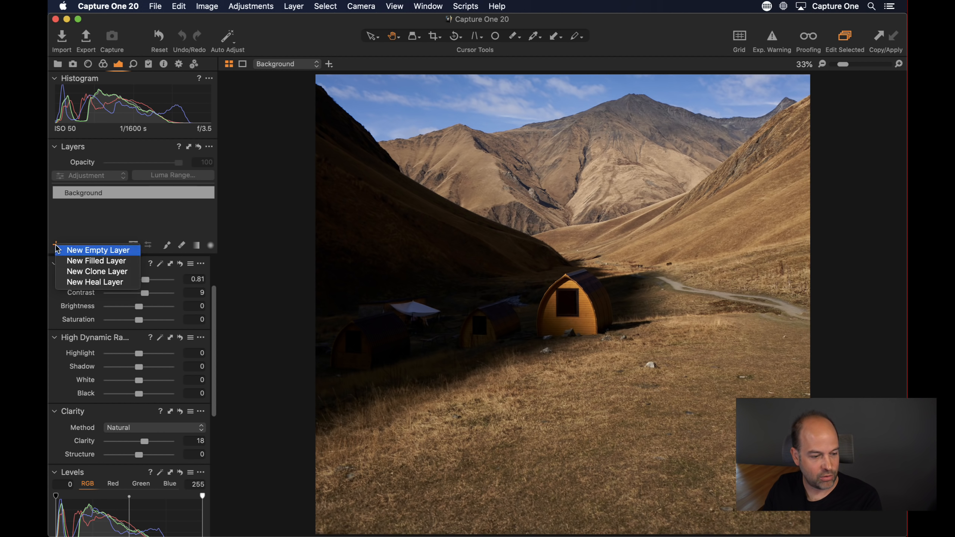
left_click(73, 262)
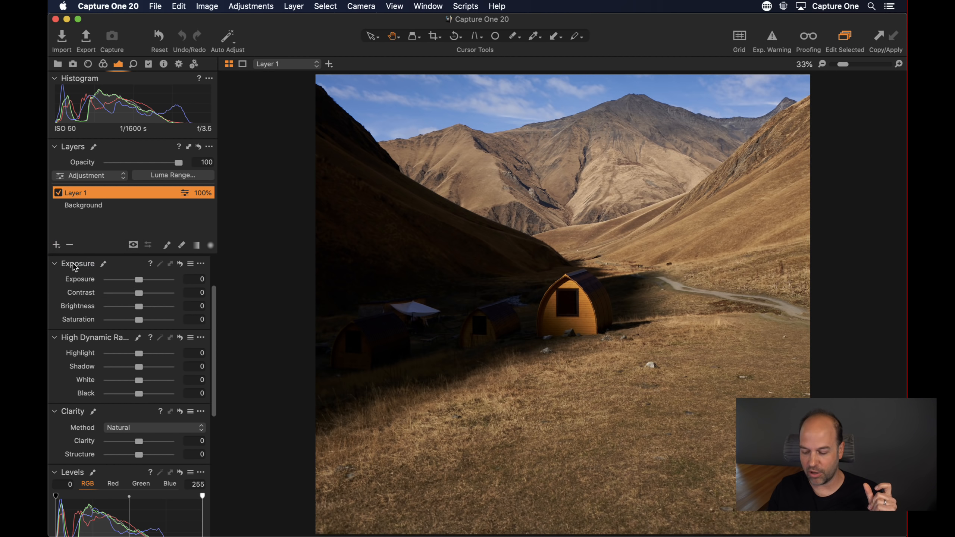
key("m")
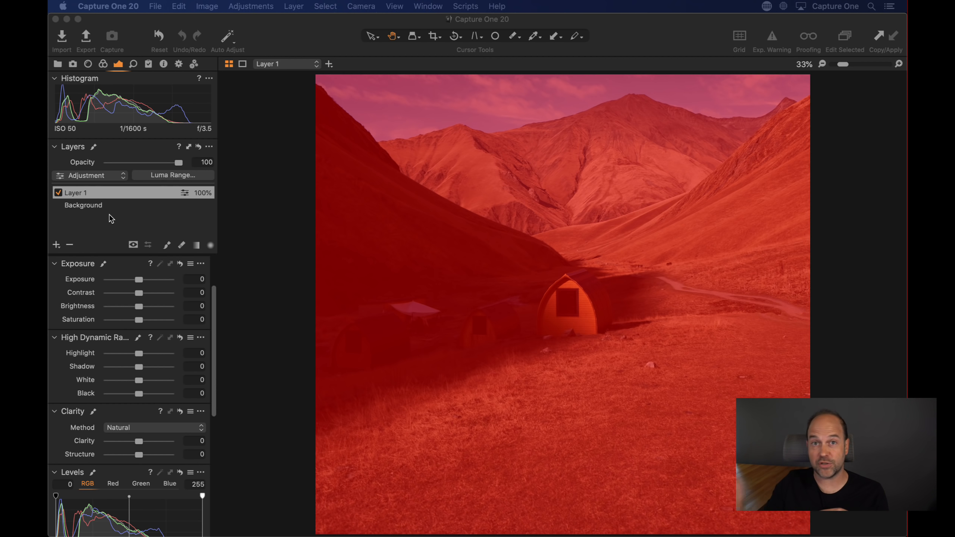
left_click(536, 301)
double_click(533, 304)
double_click(535, 305)
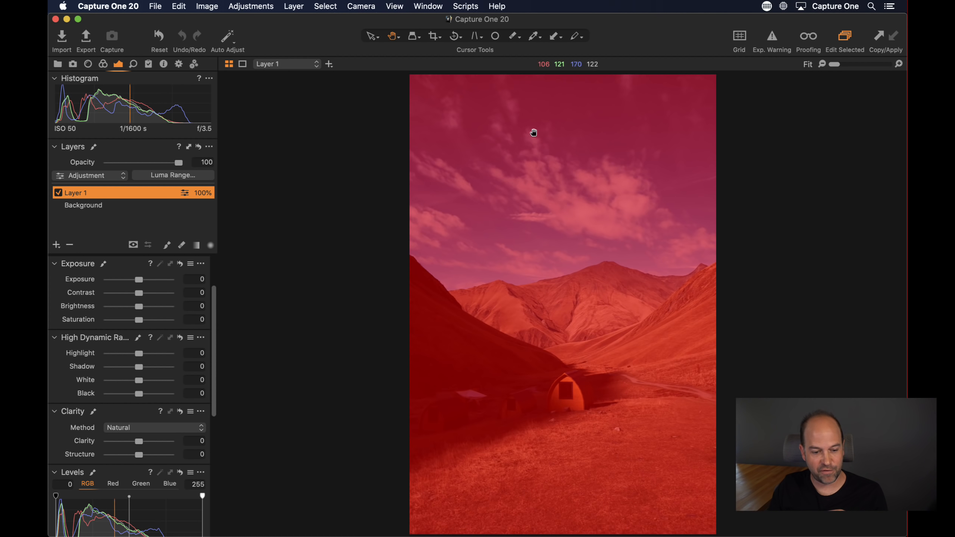
key("m")
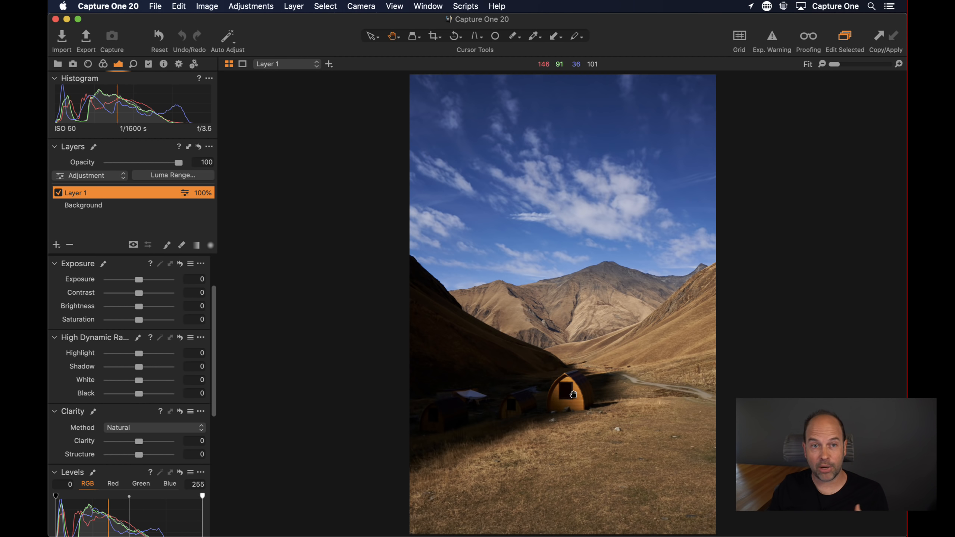
- Try raising the Black and Shadow values on the filled layer and reset both
left_click_drag(138, 394, 162, 368)
double_click(148, 394)
double_click(162, 368)
- Try lifting the shadows with a two-point Luma curve on the filled layer, and reset the curve
scroll(142, 446, "down", 10)
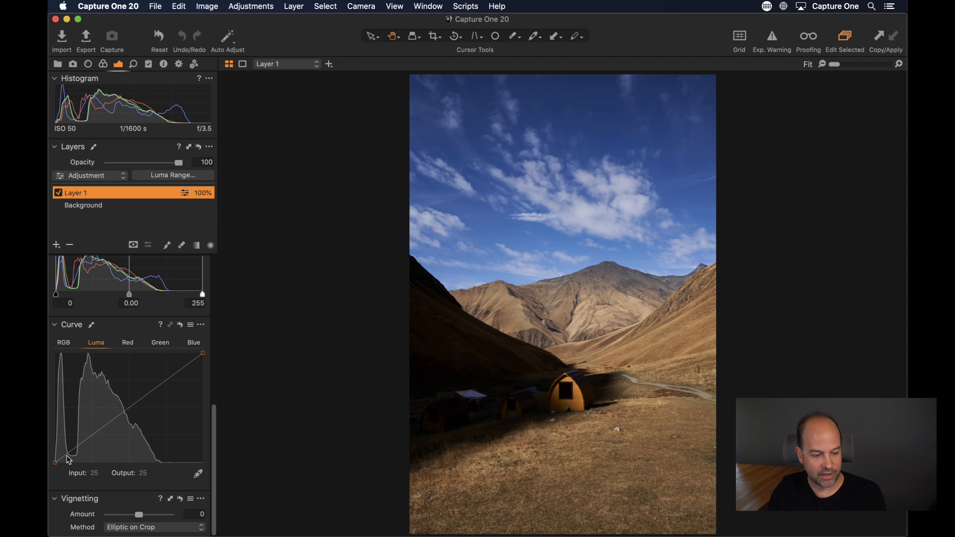
left_click_drag(71, 453, 68, 448)
left_click_drag(113, 410, 123, 412)
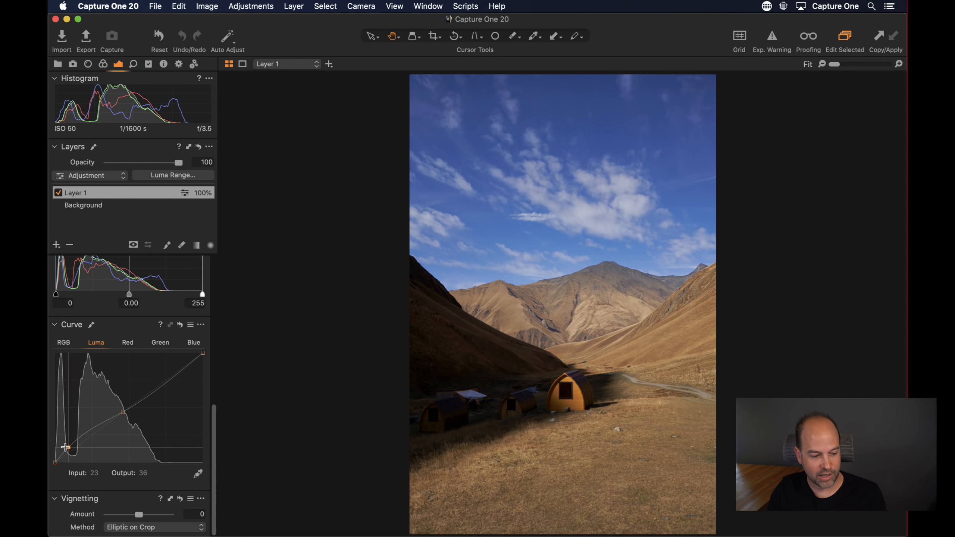
left_click_drag(67, 448, 70, 444)
left_click_drag(123, 412, 124, 409)
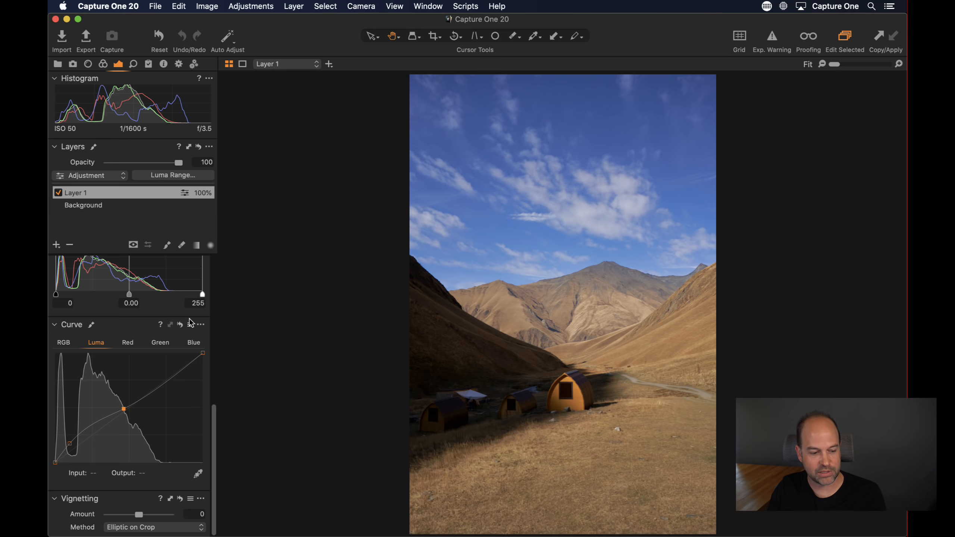
left_click(181, 325)
- Lift the filled layer's dark tones with Shadow at 10 and Black at 29
scroll(128, 360, "up", 2)
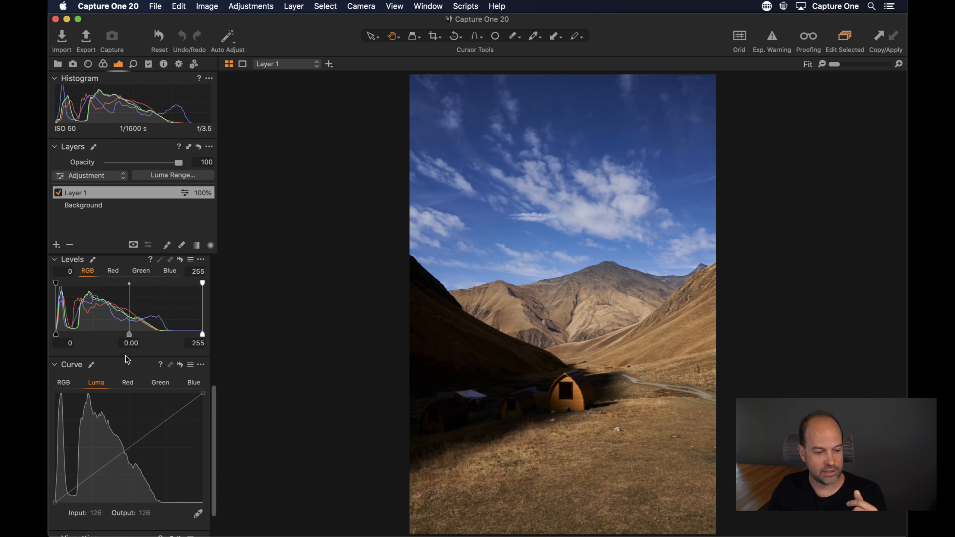
scroll(128, 360, "up", 5)
mouse_move(139, 454)
left_mouse_down()
mouse_move(149, 453)
mouse_move(142, 427)
mouse_move(147, 454)
left_mouse_up()
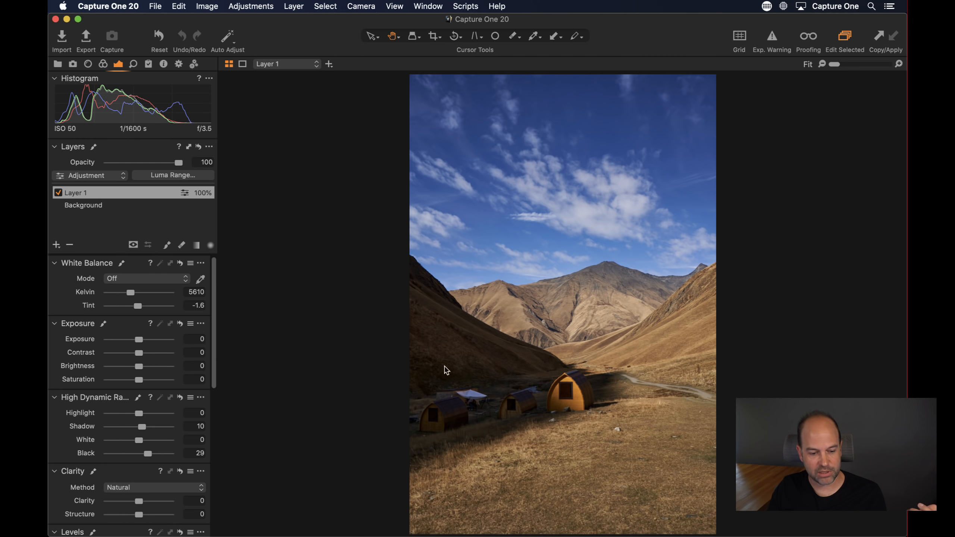
- Zoom in on the shadowed huts and set the layer's Contrast to 3 and Clarity to 8
left_click(500, 397)
left_click_drag(473, 380, 501, 375)
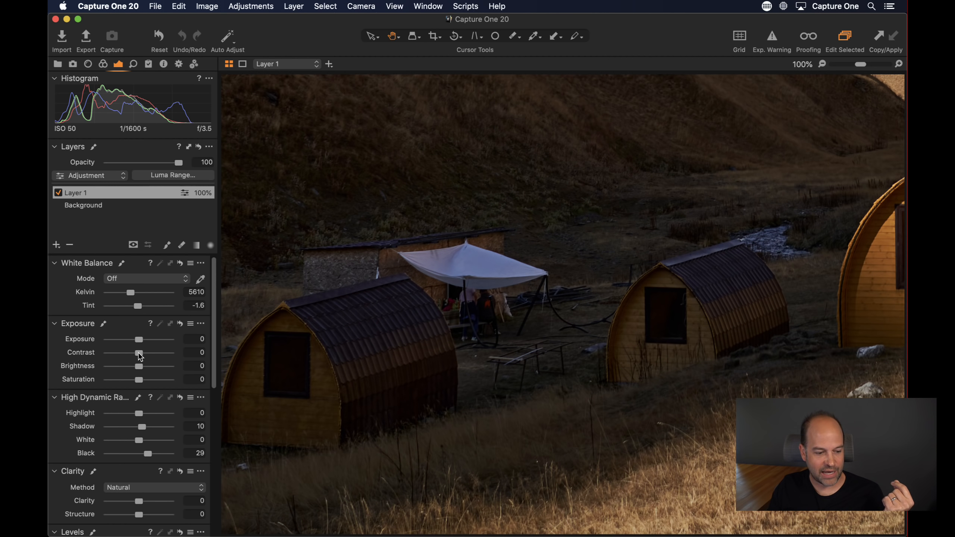
left_click_drag(140, 354, 142, 354)
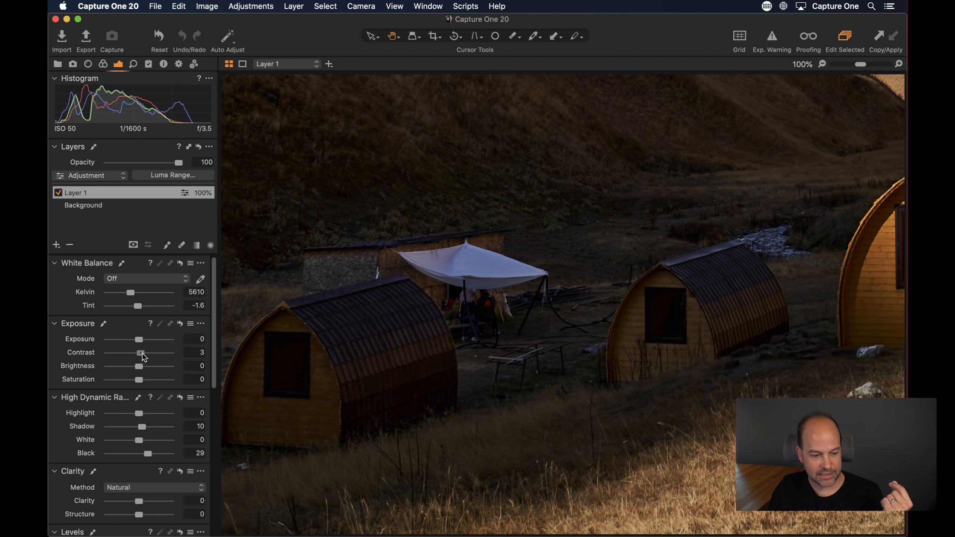
scroll(148, 399, "down", 10)
scroll(130, 345, "up", 3)
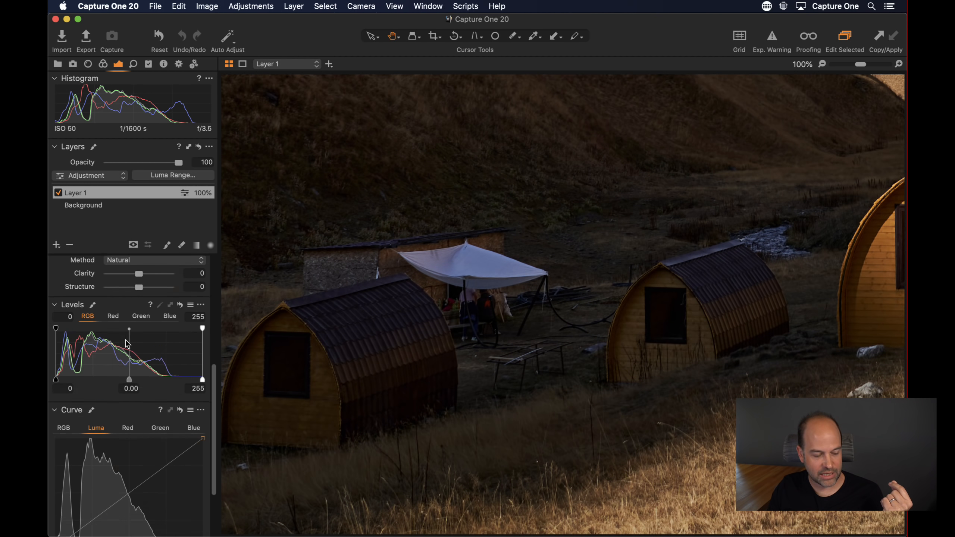
scroll(140, 344, "up", 1)
left_click_drag(138, 319, 142, 319)
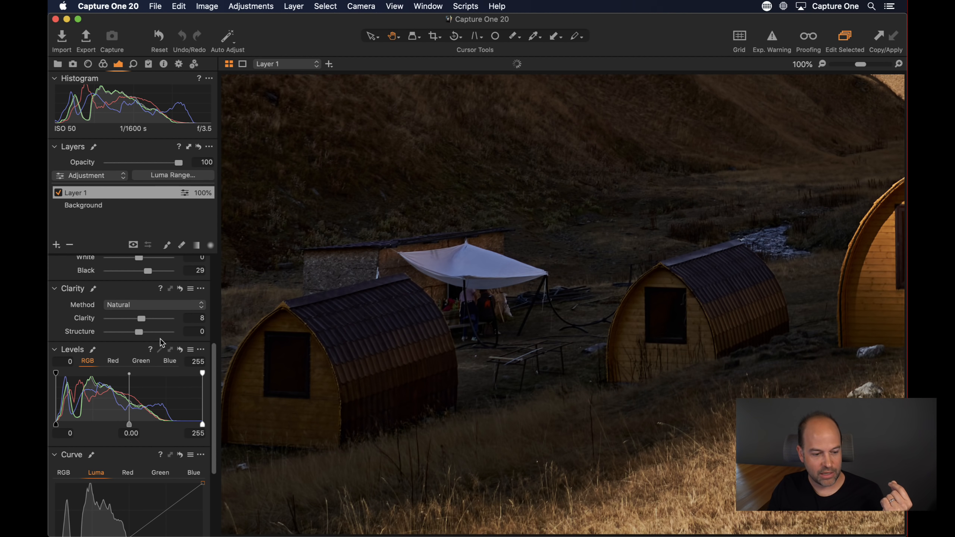
- Rename the filled layer as huts and clear its mask
scroll(159, 339, "up", 7)
double_click(525, 320)
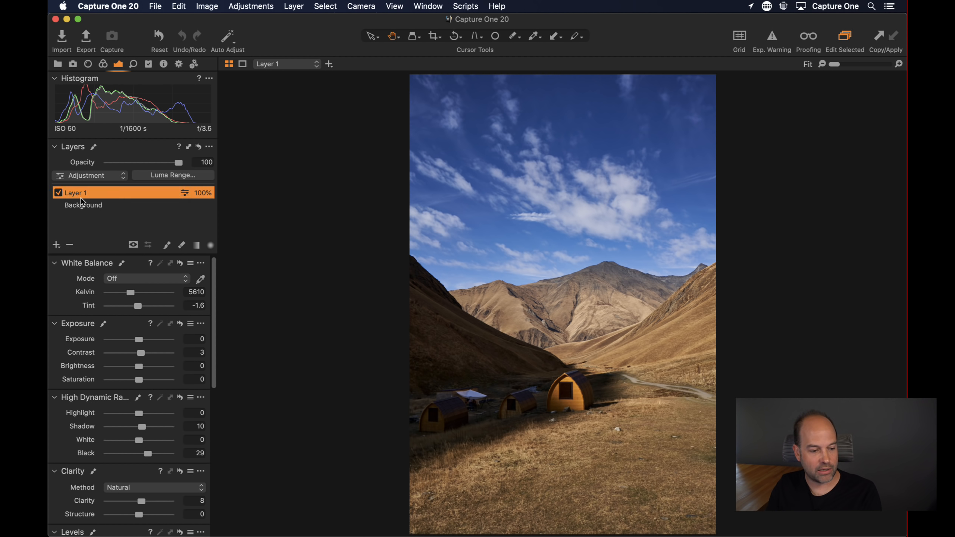
key("Return")
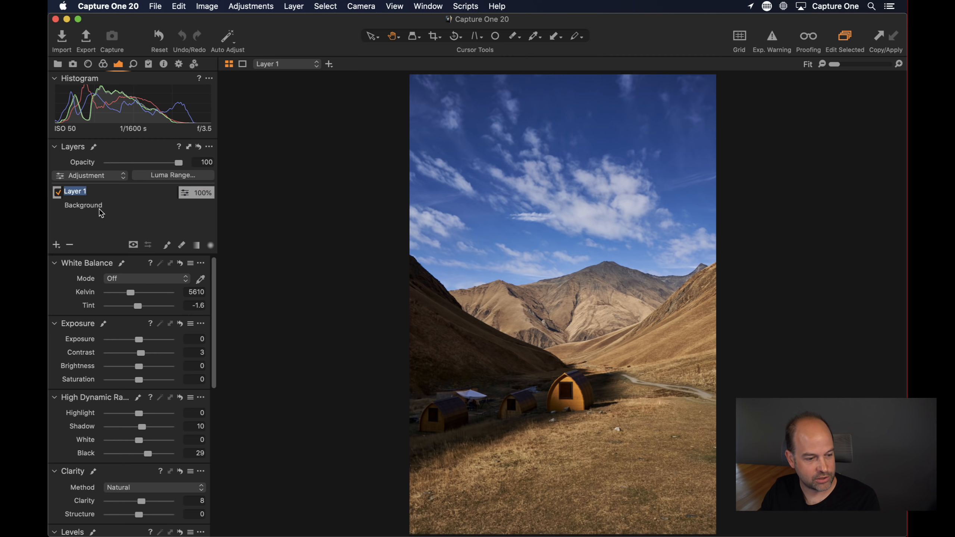
type("huts")
key("Return")
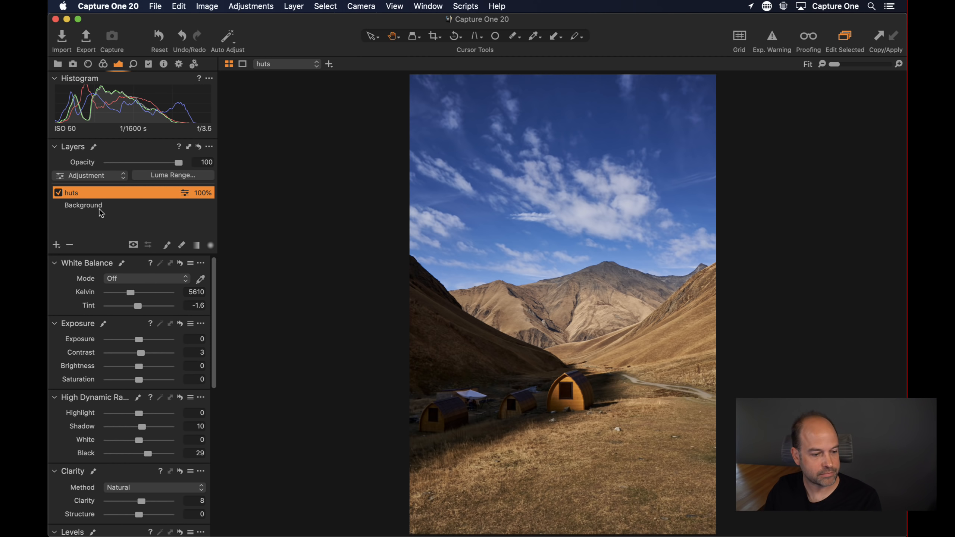
right_click(97, 192)
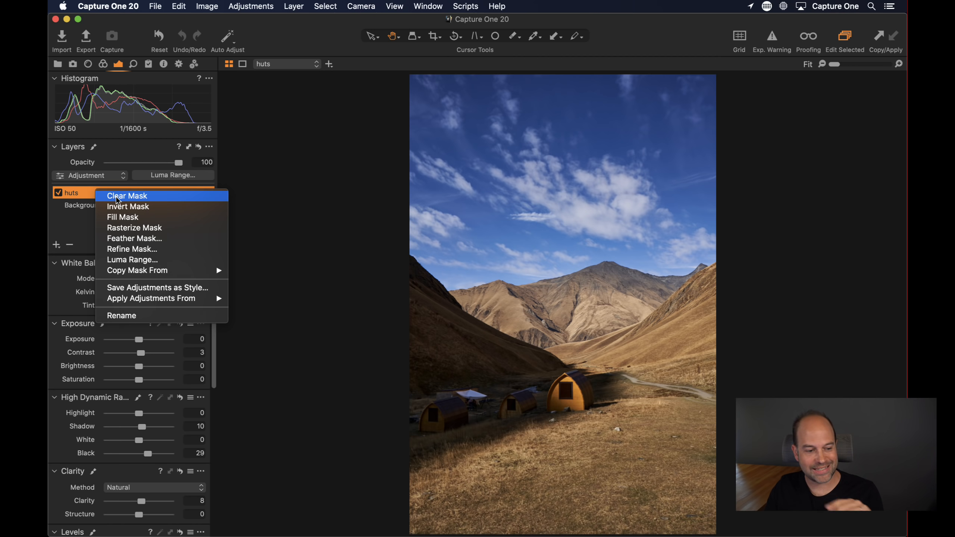
left_click(115, 197)
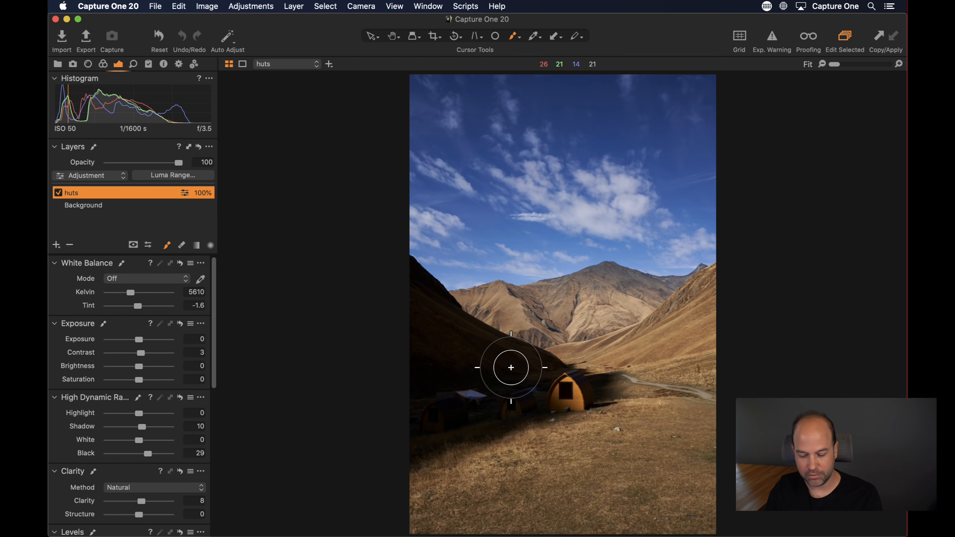
- Configure the mask brush with size 589 and hardness 27, keeping the flow at 5
key("super+equal")
right_click(497, 276)
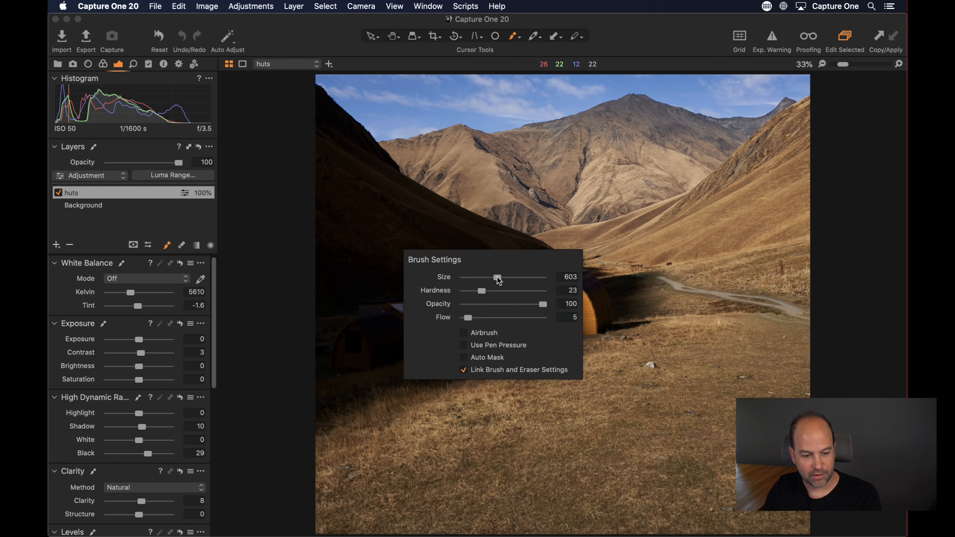
left_click_drag(484, 290, 498, 277)
left_click_drag(482, 292, 484, 292)
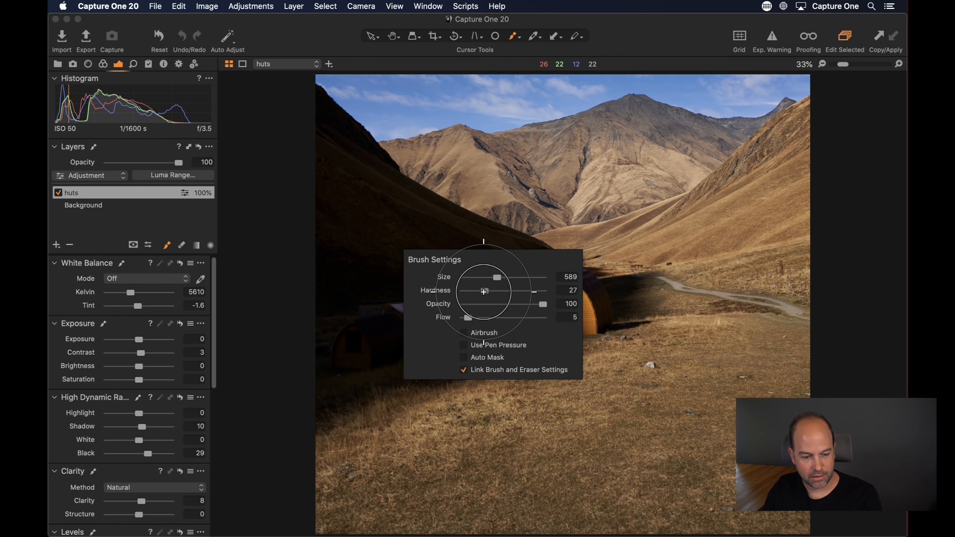
- Paint low-flow brush strokes on the huts layer's mask over the shadowed huts and the ground around them
mouse_move(508, 300)
left_mouse_down()
mouse_move(385, 338)
mouse_move(506, 310)
mouse_move(457, 328)
mouse_move(358, 335)
mouse_move(468, 296)
mouse_move(335, 314)
mouse_move(411, 300)
mouse_move(354, 348)
mouse_move(452, 286)
mouse_move(435, 272)
mouse_move(449, 278)
mouse_move(312, 261)
mouse_move(395, 253)
mouse_move(385, 222)
mouse_move(512, 291)
mouse_move(417, 348)
mouse_move(535, 321)
left_mouse_up()
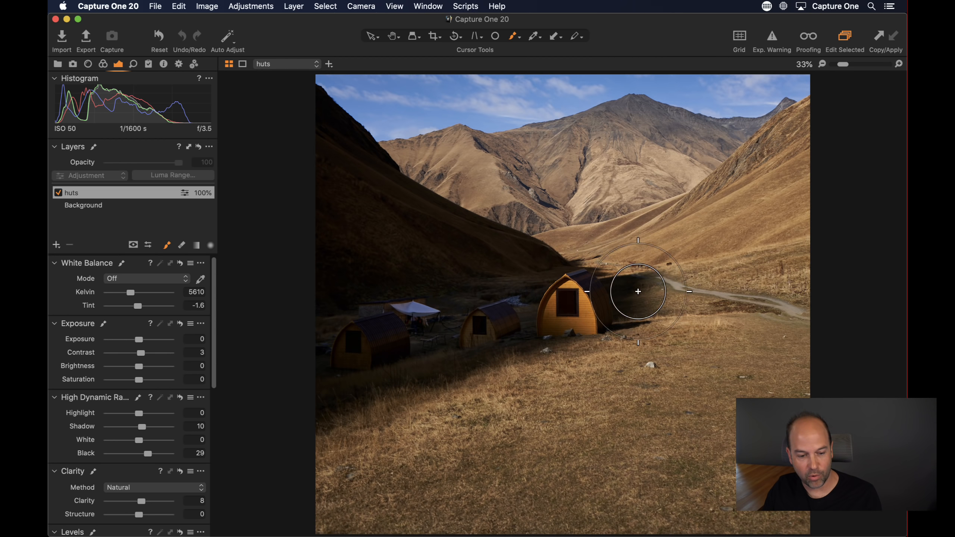
key("super+plus")
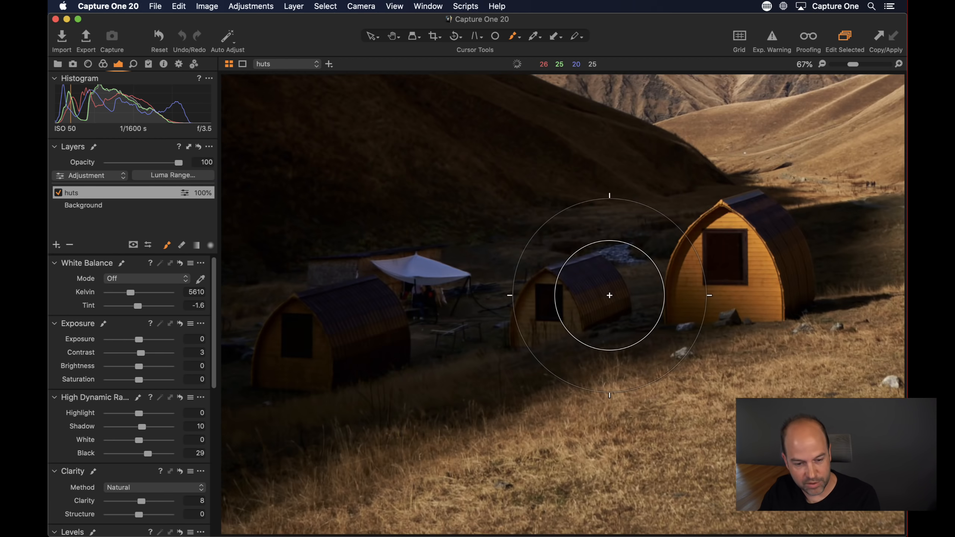
key("super+plus")
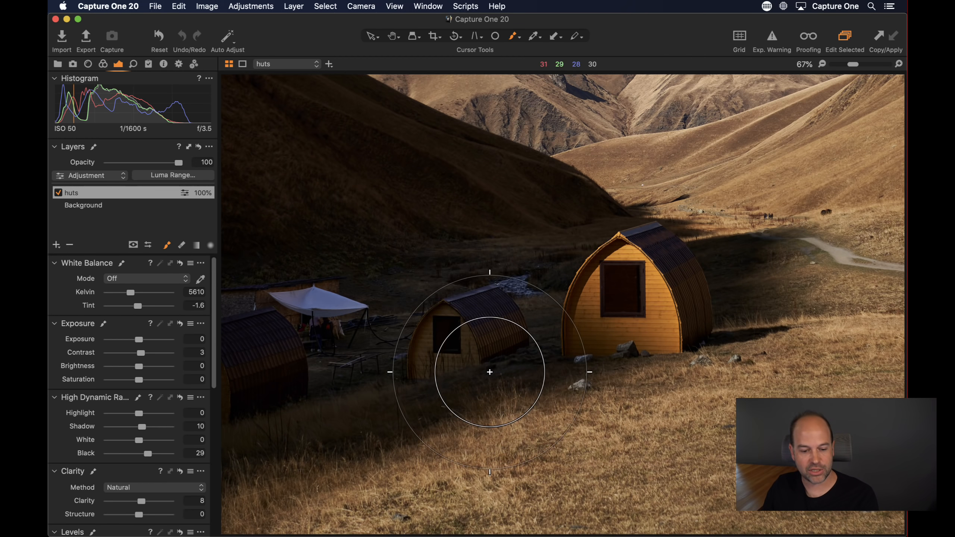
left_click_drag(488, 369, 590, 330)
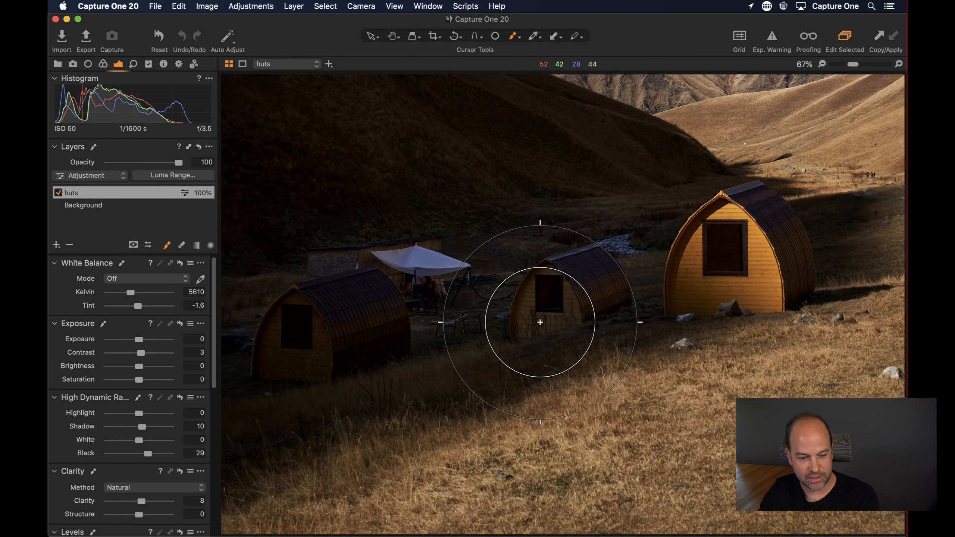
- Compare the zoomed-out photo with the huts layer switched off and on
left_click_drag(859, 65, 844, 65)
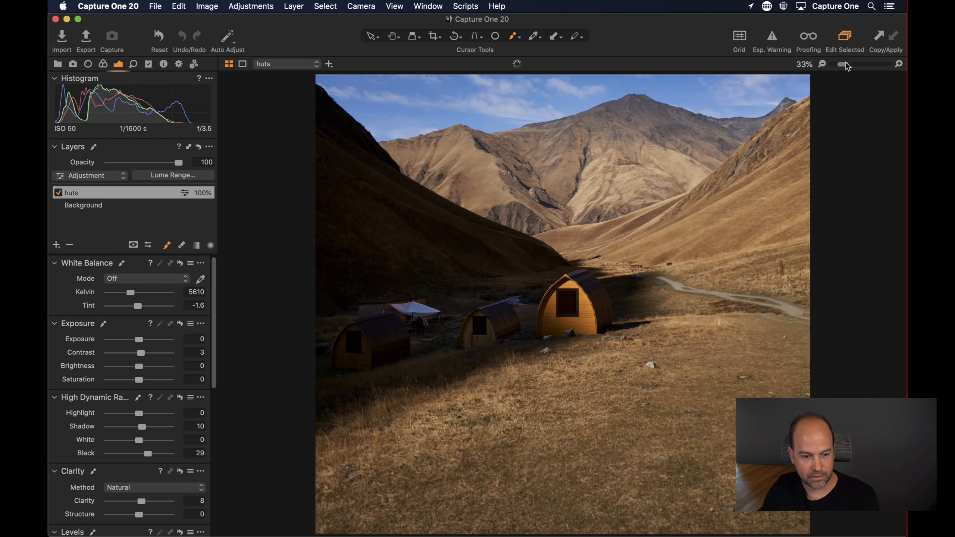
left_click_drag(449, 333, 450, 361)
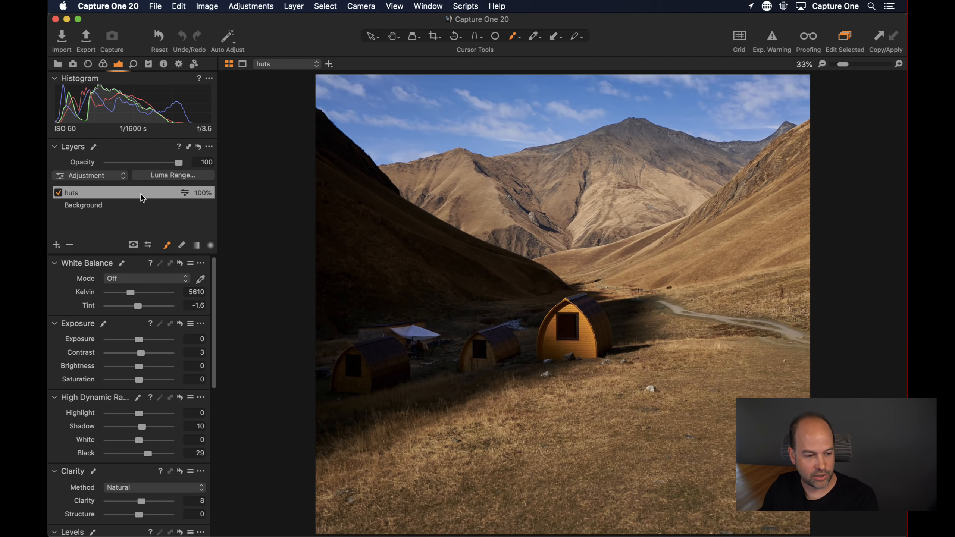
left_click(58, 194)
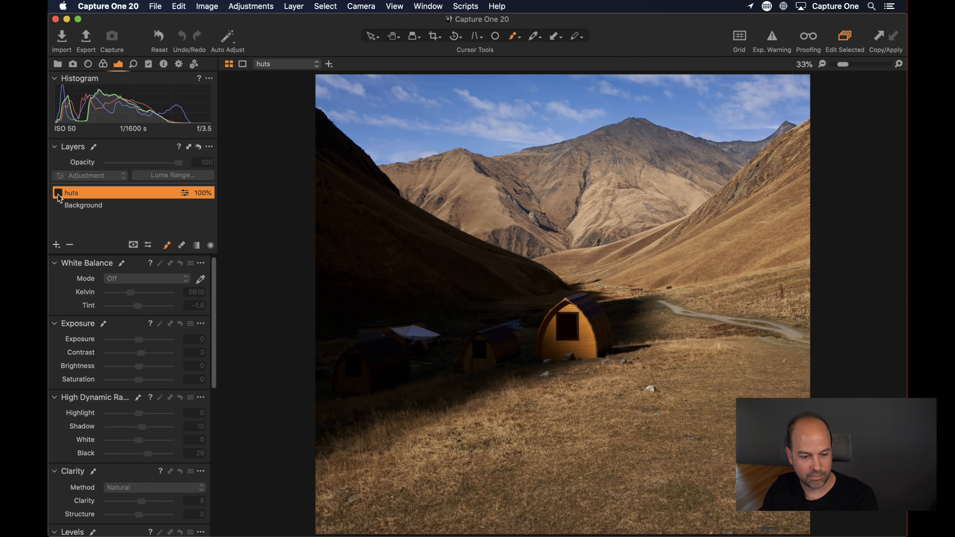
left_click(59, 193)
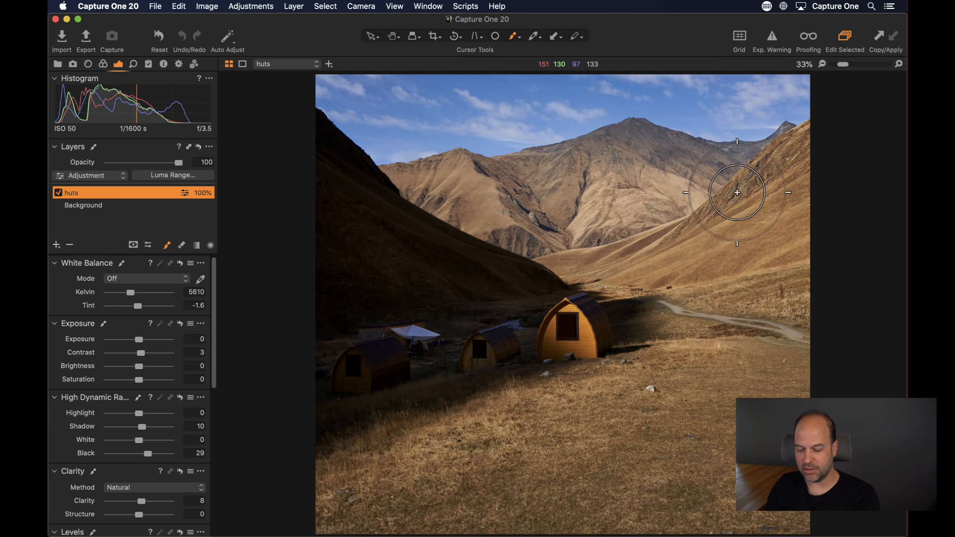
- Show the image browser and open the Simple Examples album in the 6. Layers project
key("super+shift+b")
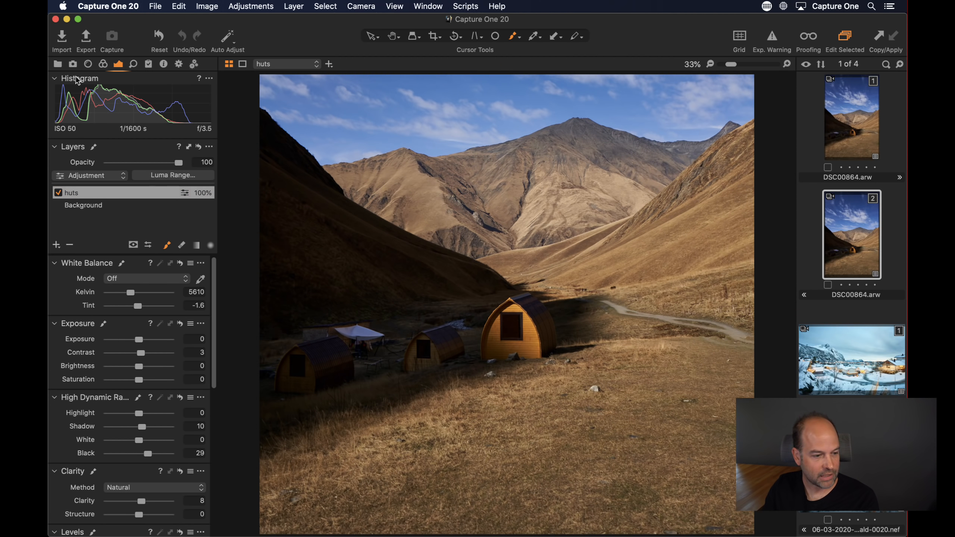
left_click(58, 64)
left_click(123, 157)
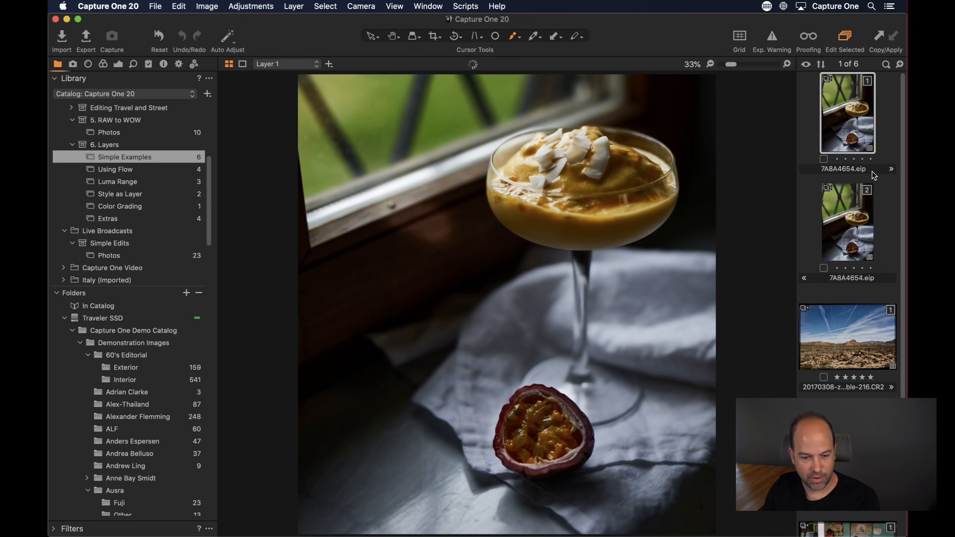
- Show the Smoothie layer's mask on the second variant of the dessert photo
left_click(861, 250)
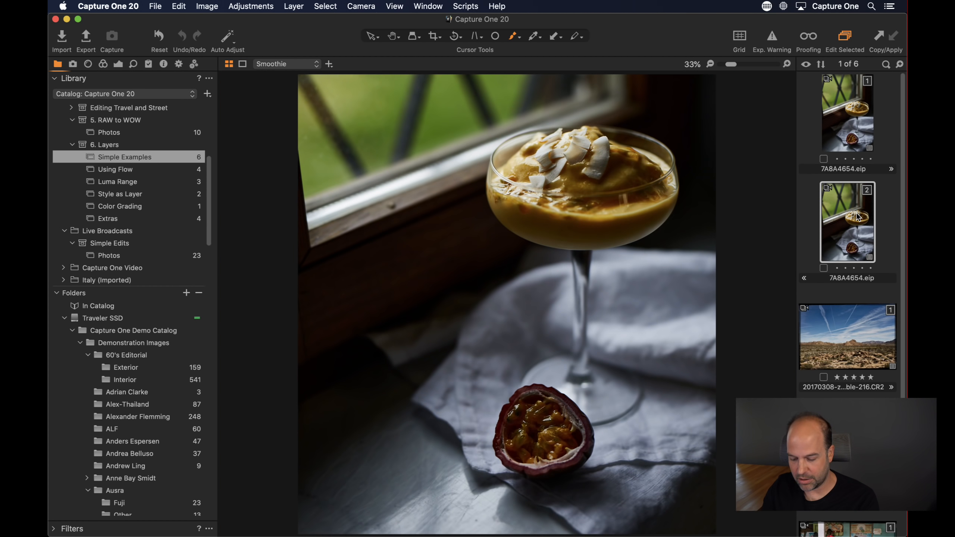
key("m")
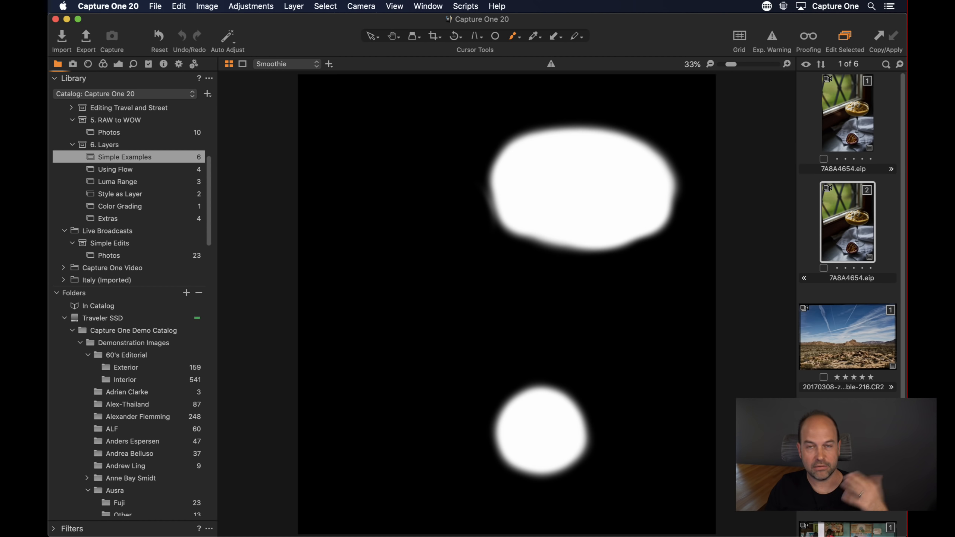
- Open the Using Flow album and inspect the huts layer's mask across the whole photo, then hide the mask
left_click(127, 170)
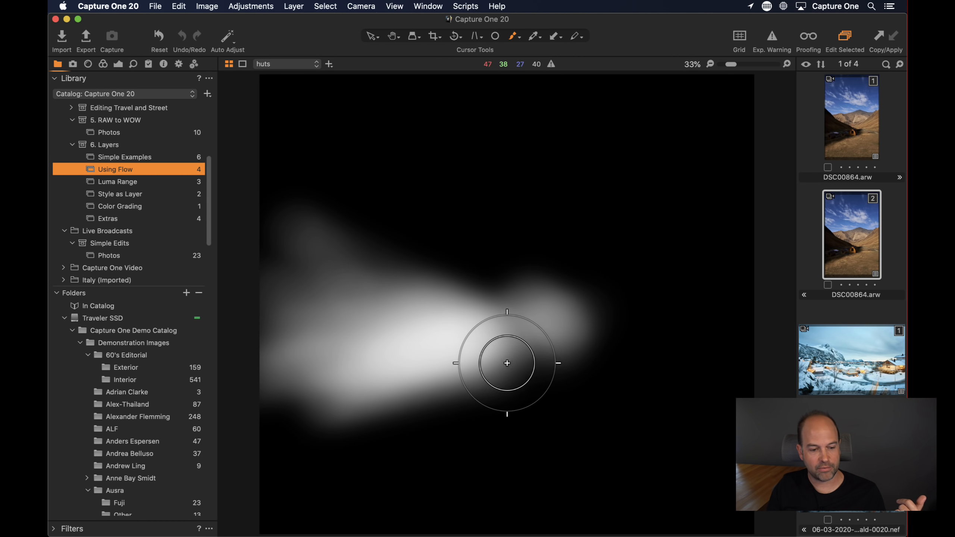
key("h")
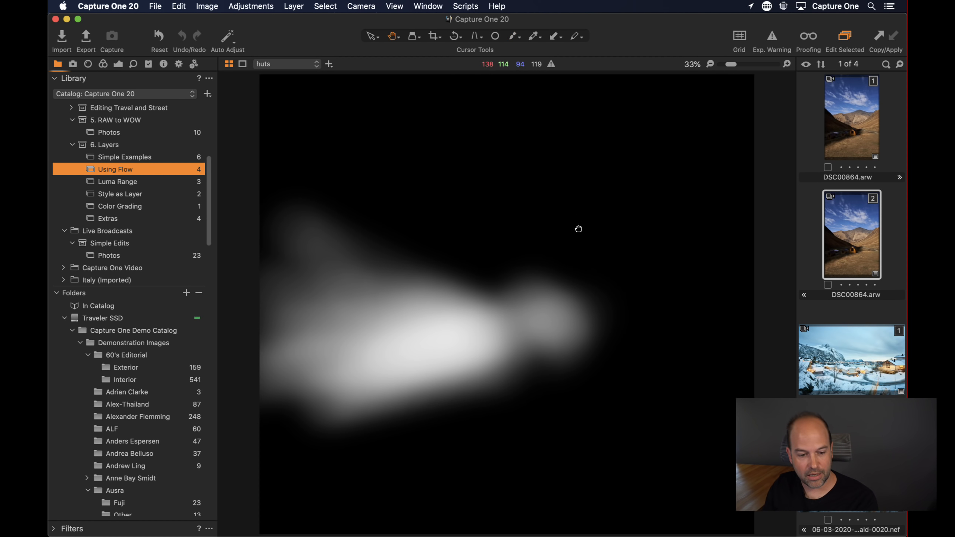
double_click(579, 229)
double_click(583, 244)
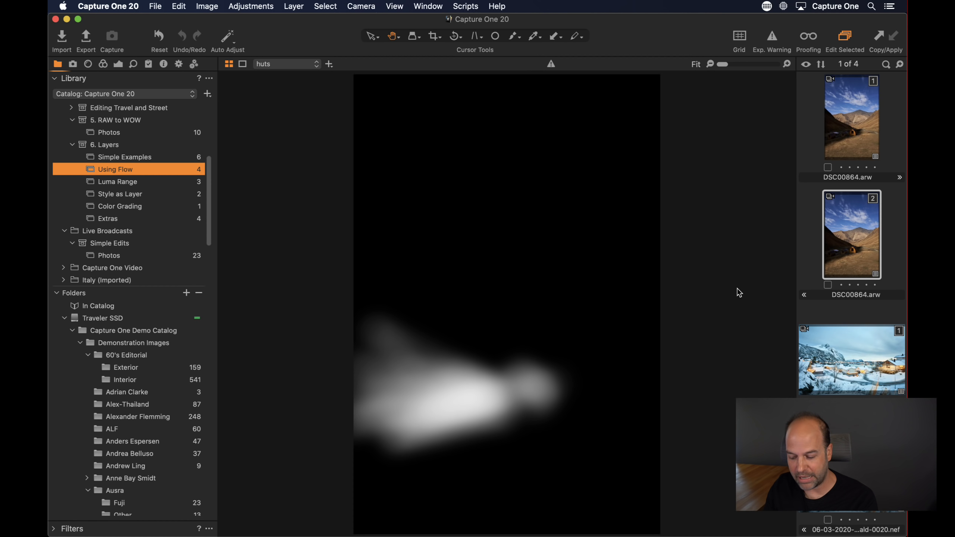
key("m")
key("m")
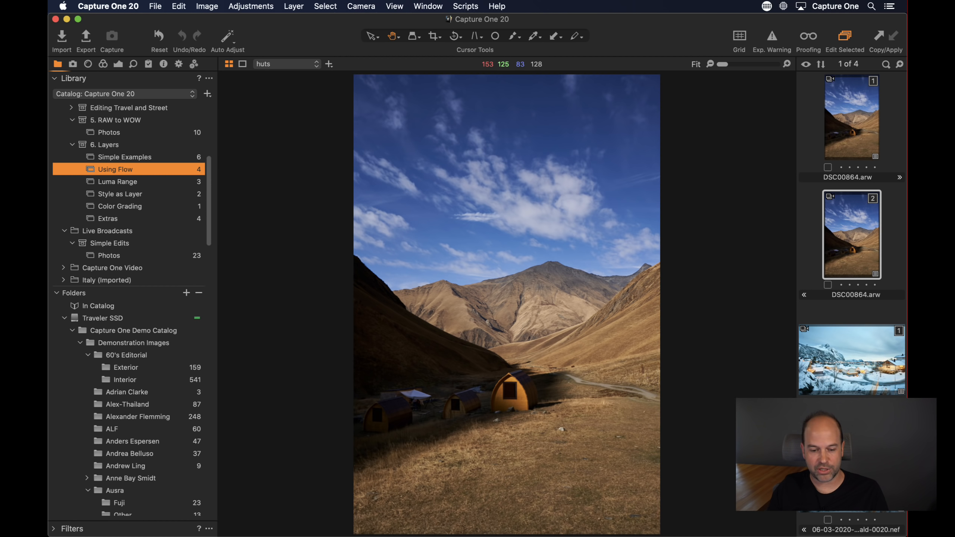
- Select the second variant of the snowy village photo and show its exposure adjustment tools
left_click(846, 519)
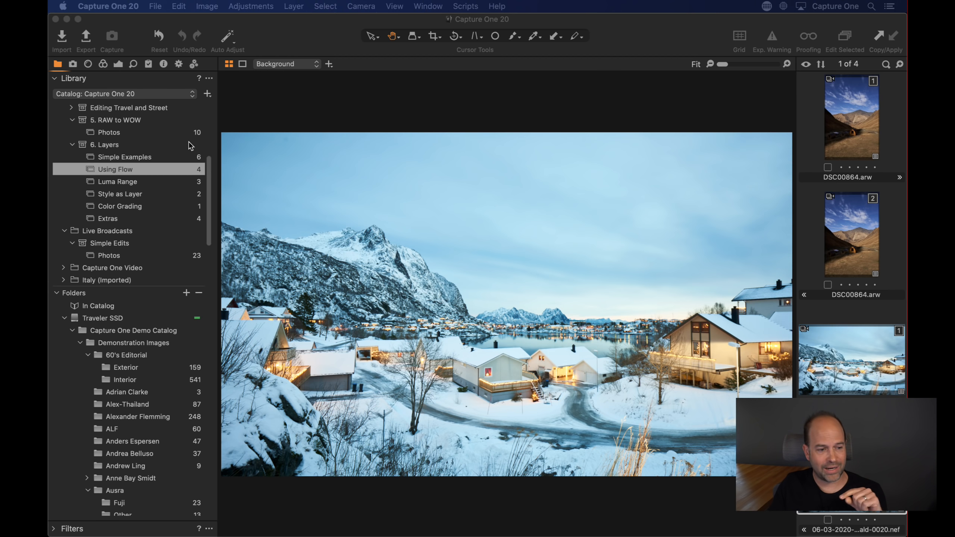
left_click(119, 65)
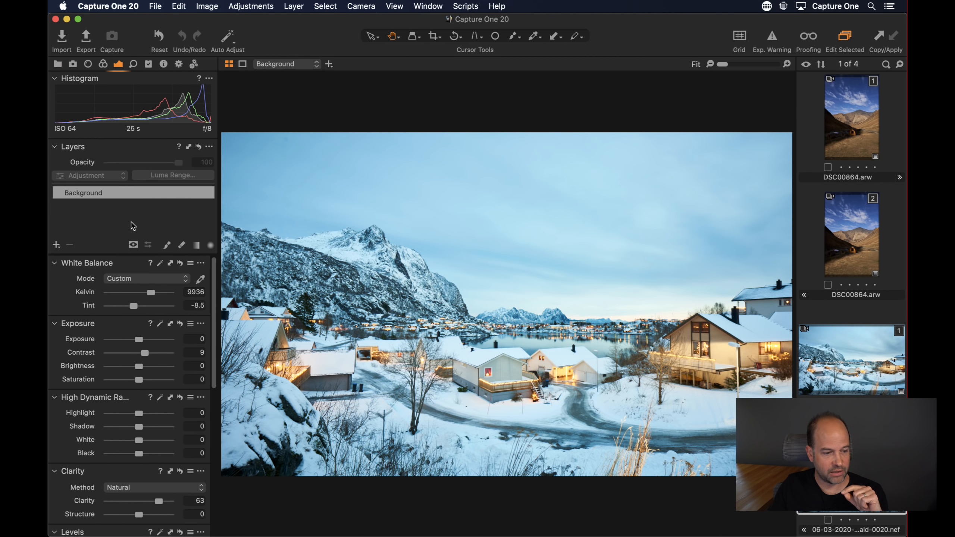
- Add a new layer to the snowy village photo and review the available layer types and mask commands
left_click(57, 245)
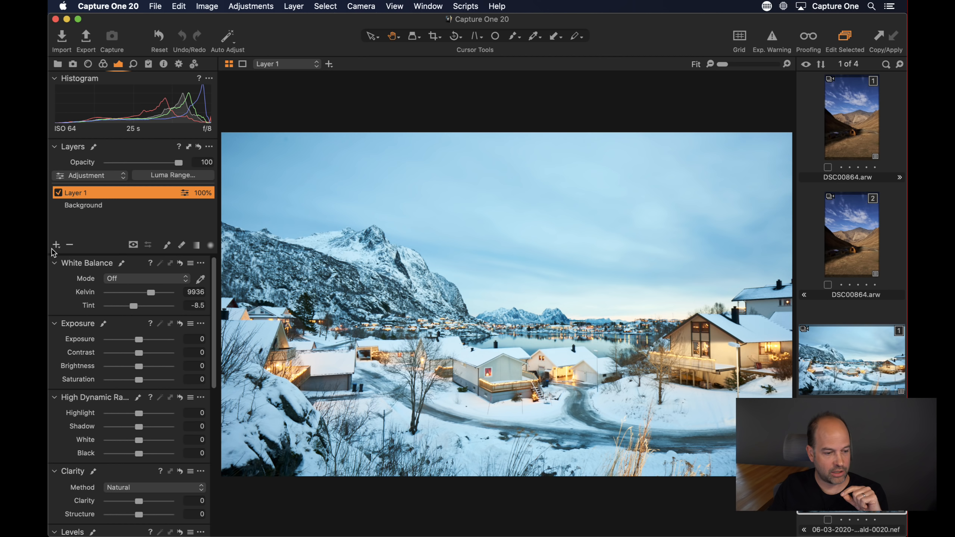
left_click(55, 247)
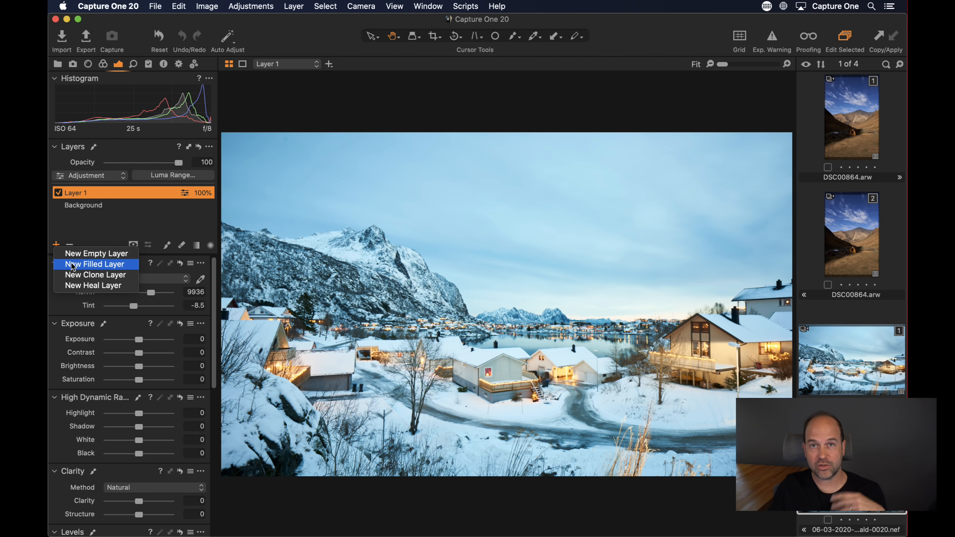
left_click(88, 223)
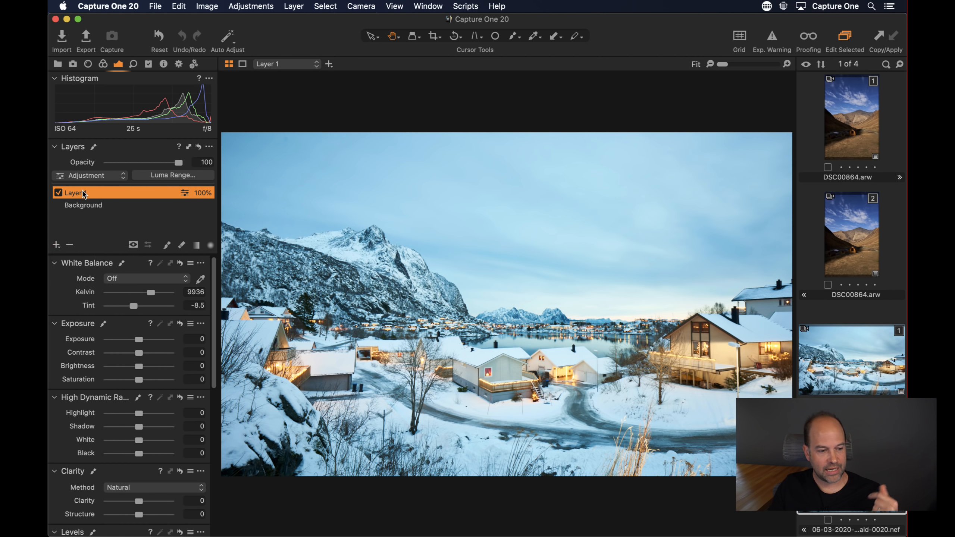
right_click(84, 193)
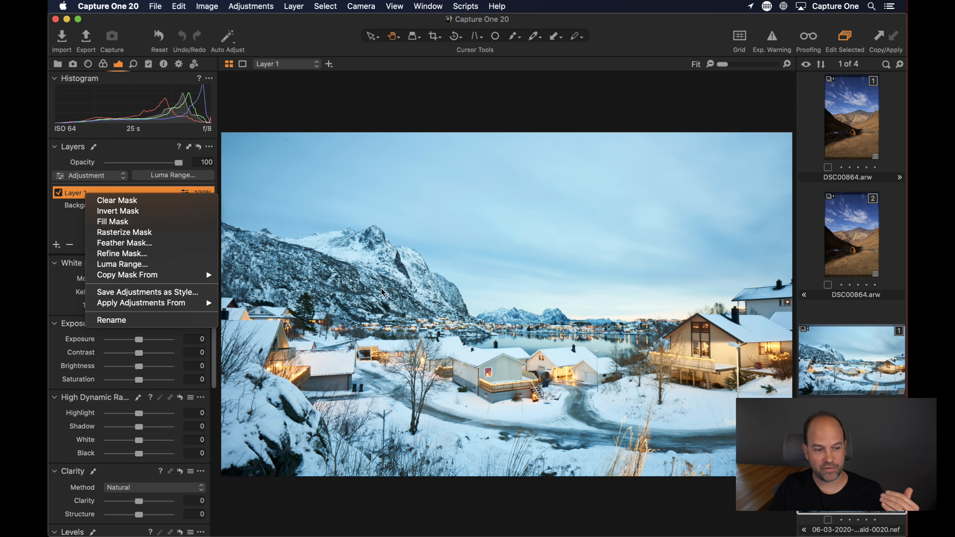
left_click(65, 230)
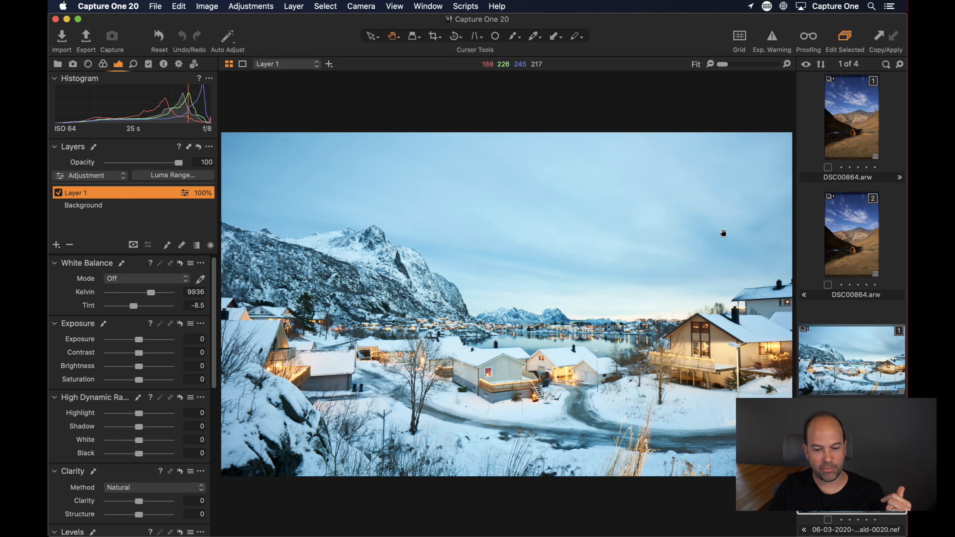
- Check the mask brush's size, hardness, opacity and flow settings on the second variant of the huts photo
left_click(865, 264)
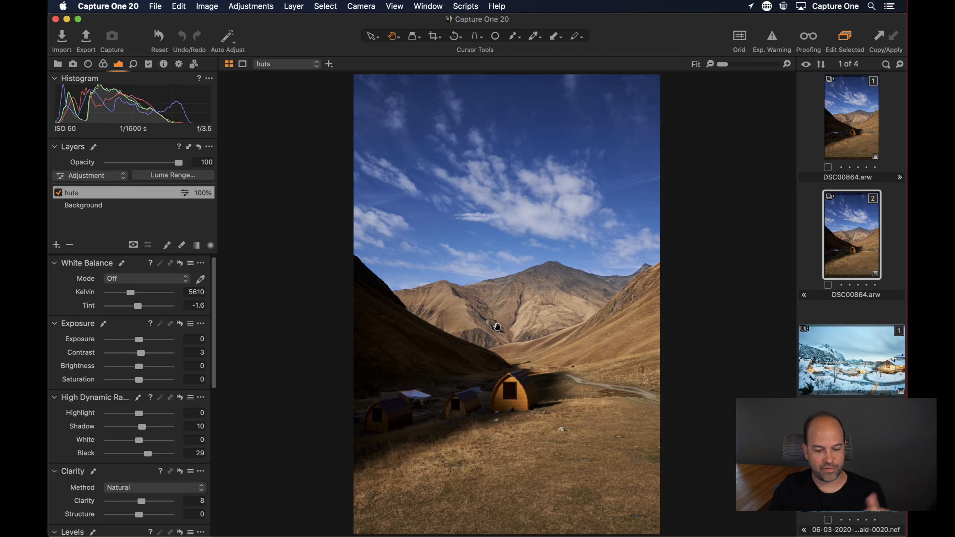
key("b")
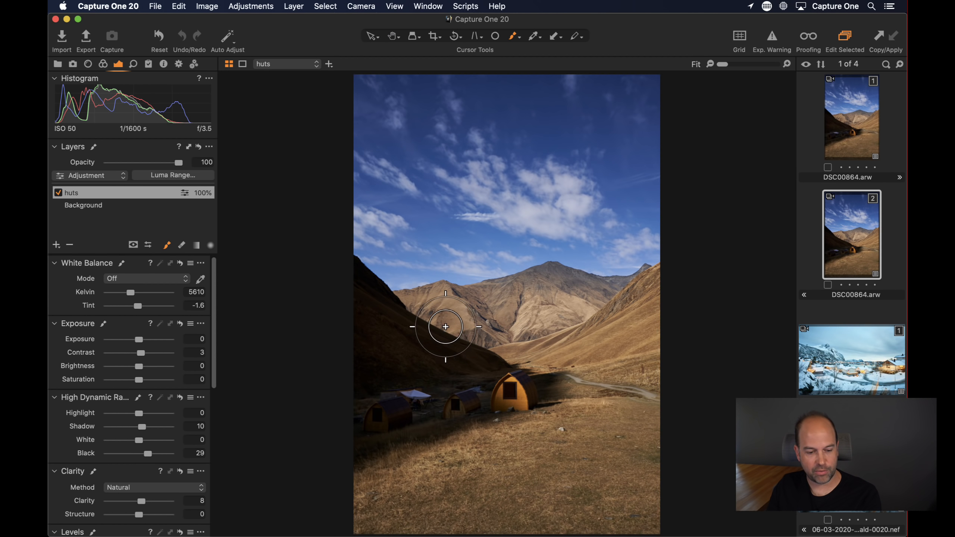
right_click(445, 324)
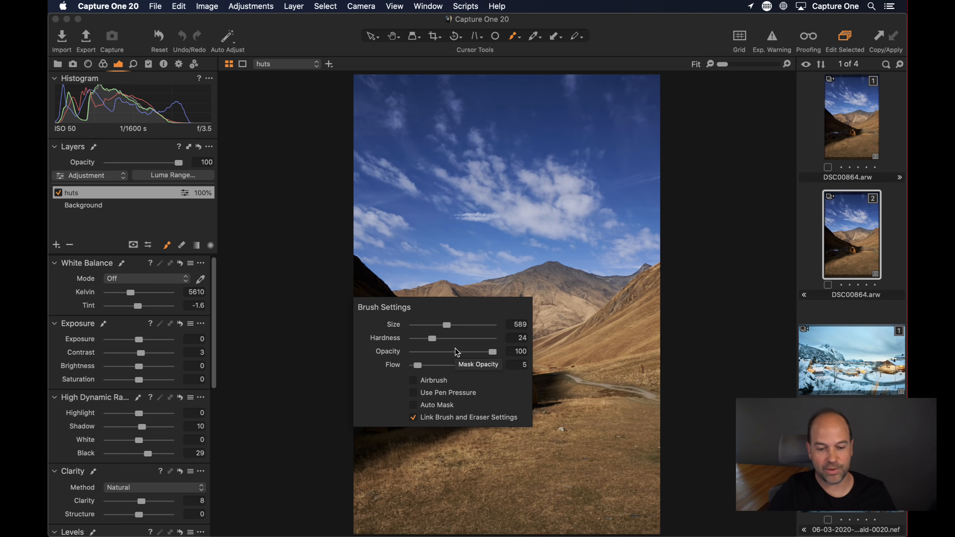
key("Escape")
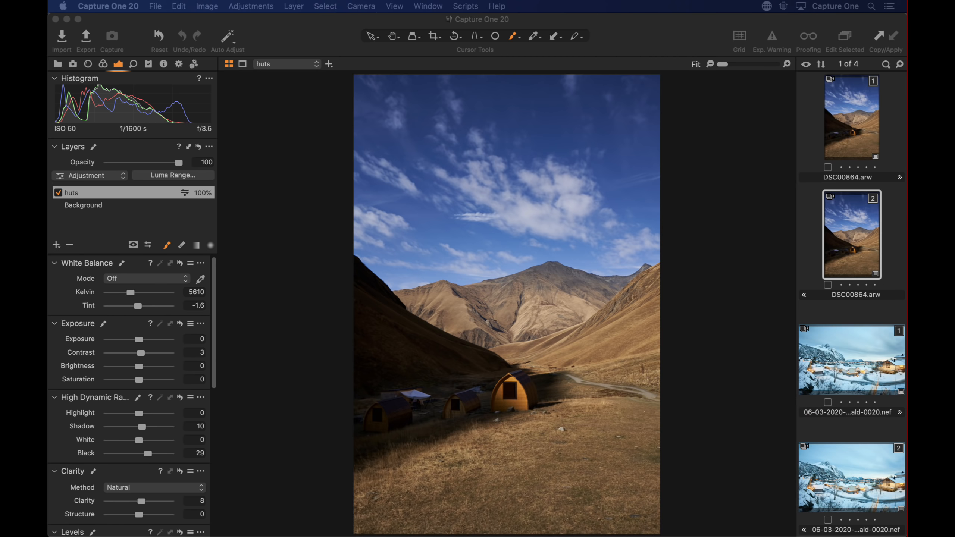
- Delete Layer 1 from the second variant of the snowy village photo and hide the image browser
left_click(822, 466)
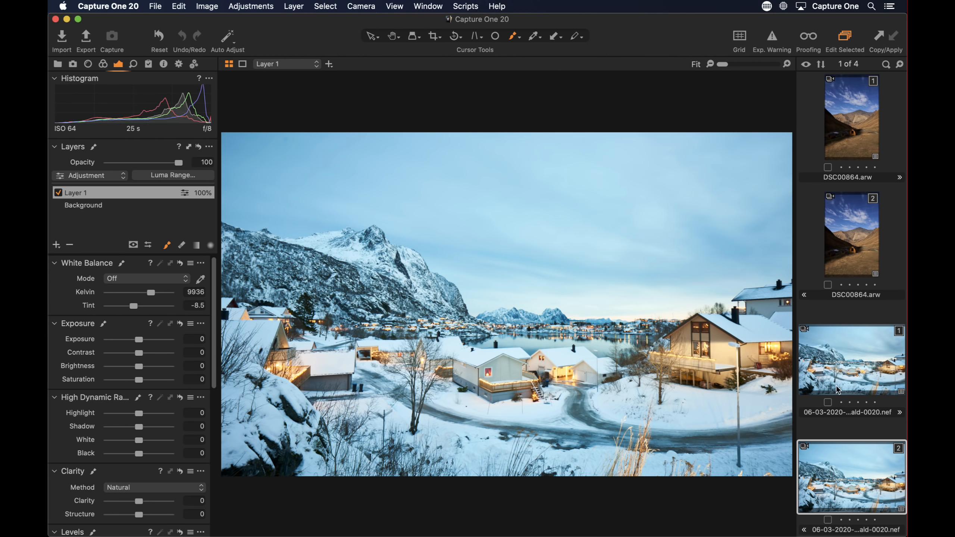
left_click(69, 245)
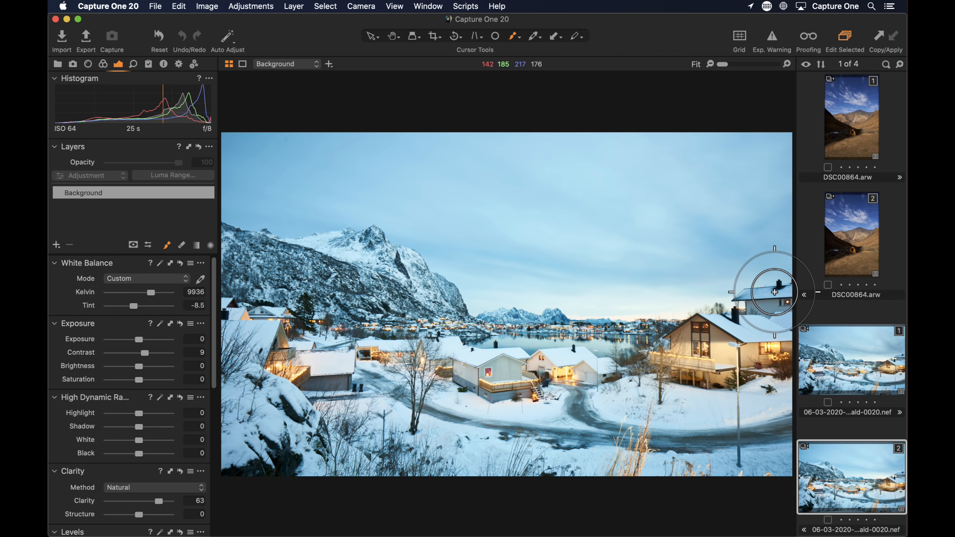
key("super+b")
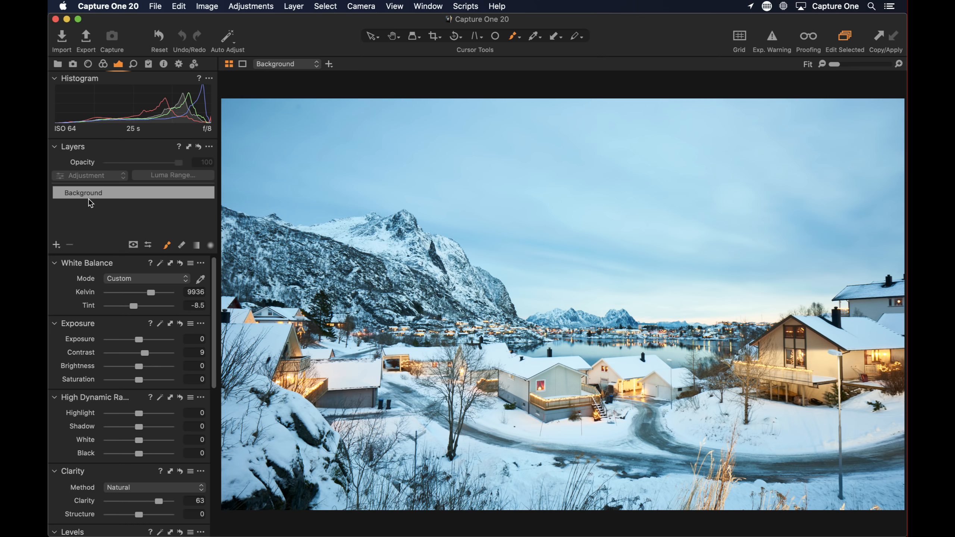
- Compare the snowy village photo with the viewer's proof margin on and off, leaving the margin on
left_click(242, 64)
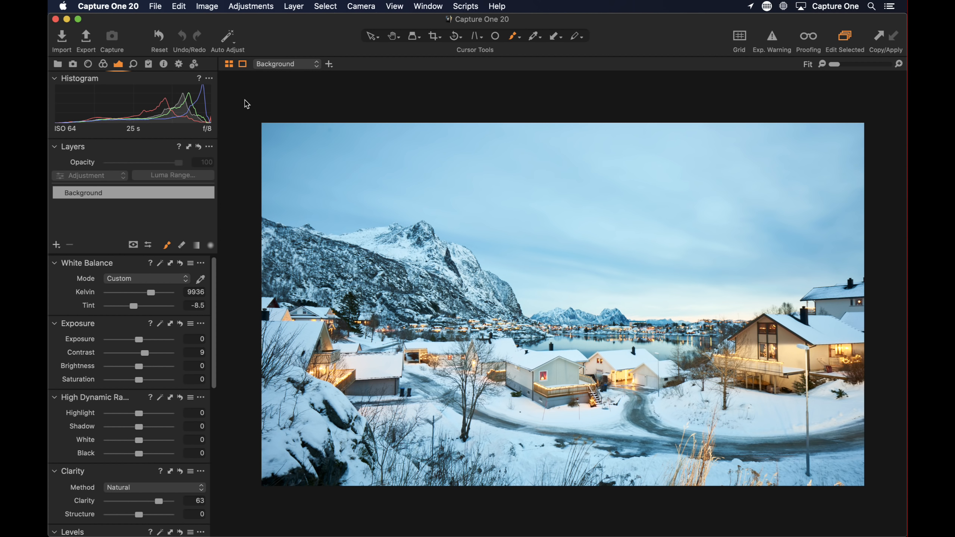
left_click(243, 64)
left_click(242, 65)
left_click(242, 64)
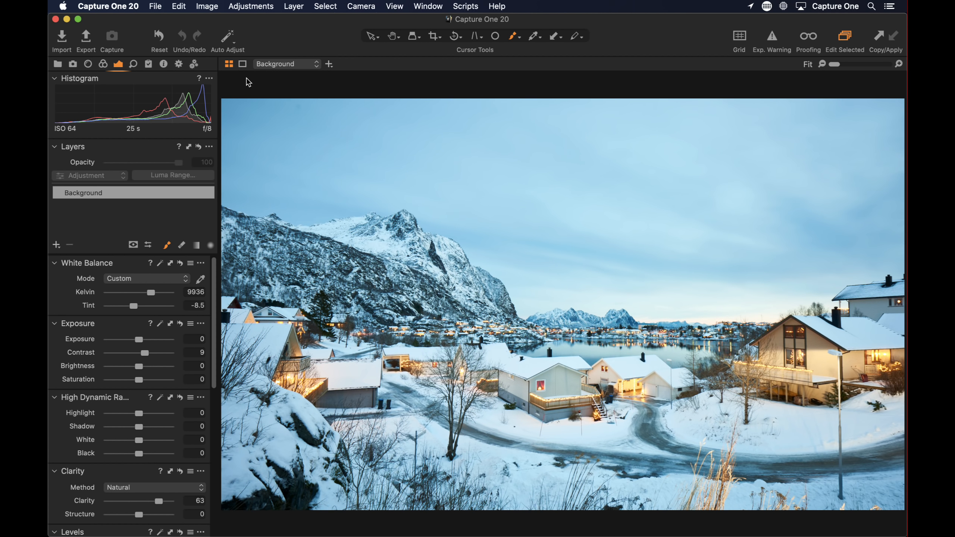
left_click(245, 66)
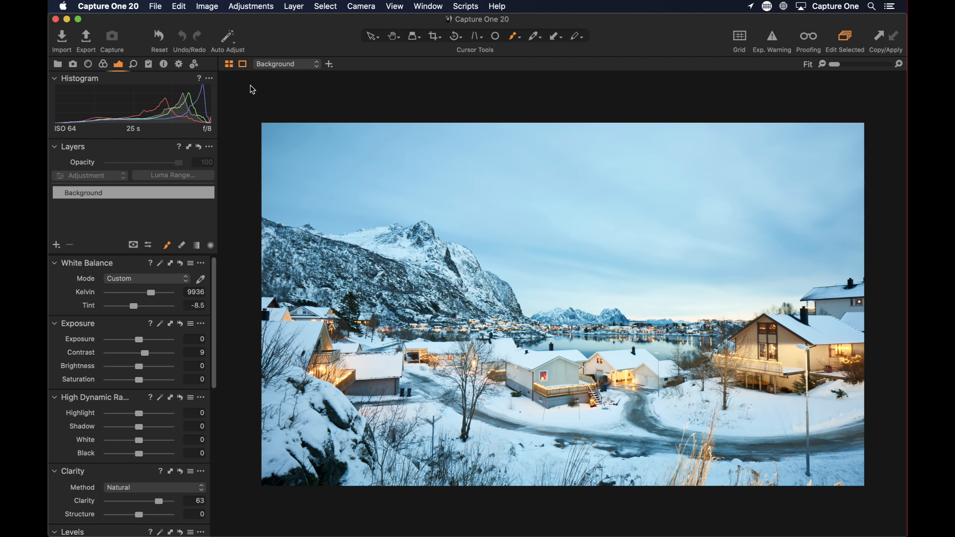
left_click(243, 67)
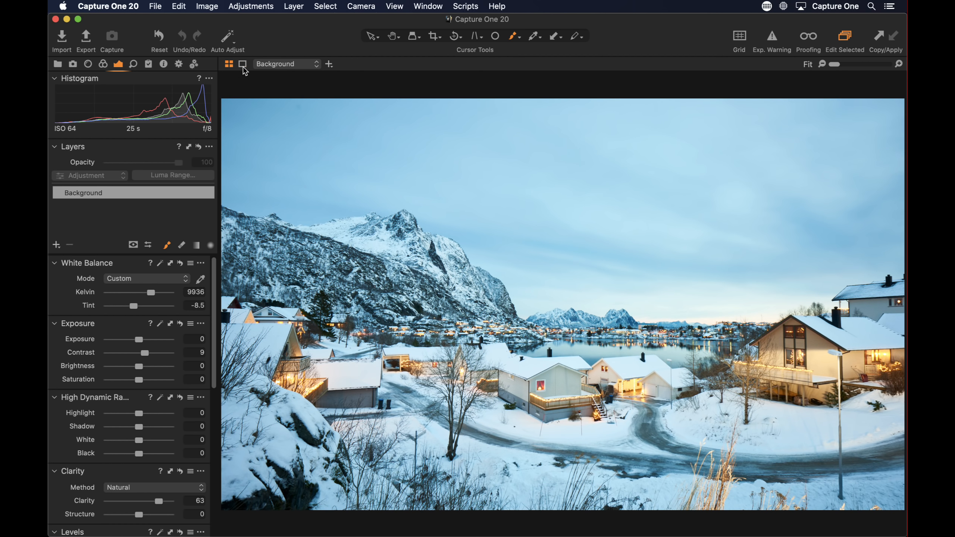
left_click(244, 68)
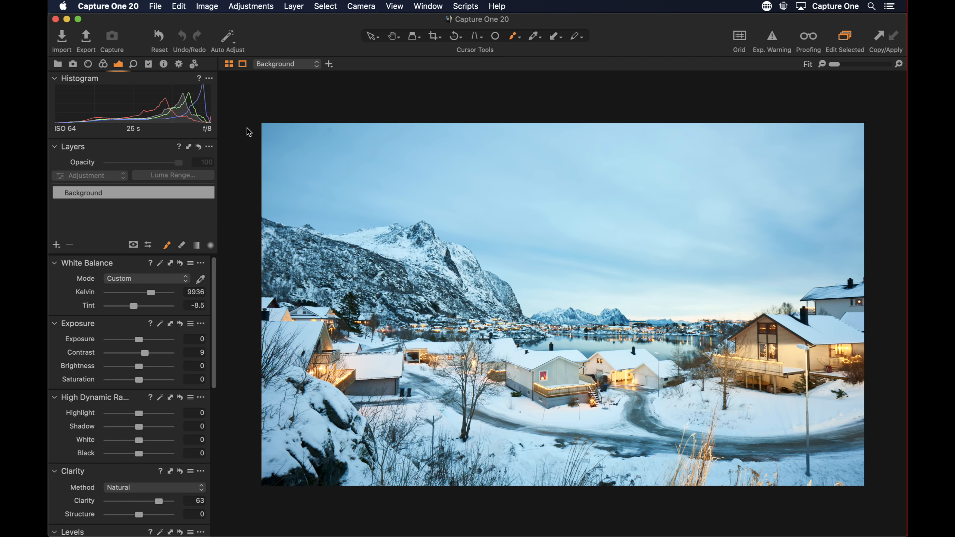
left_click(160, 37)
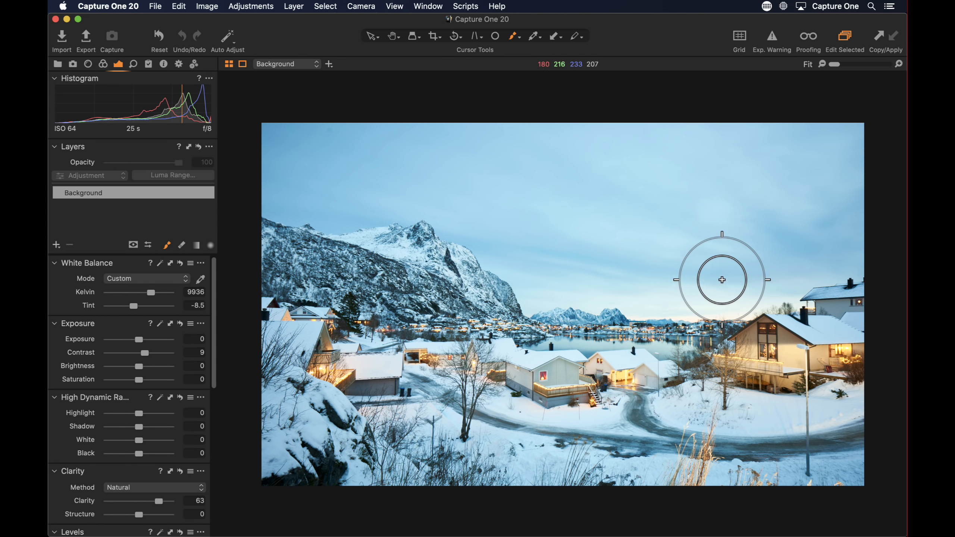
- Add a new filled layer named sky to the snowy village photo
left_click(61, 245)
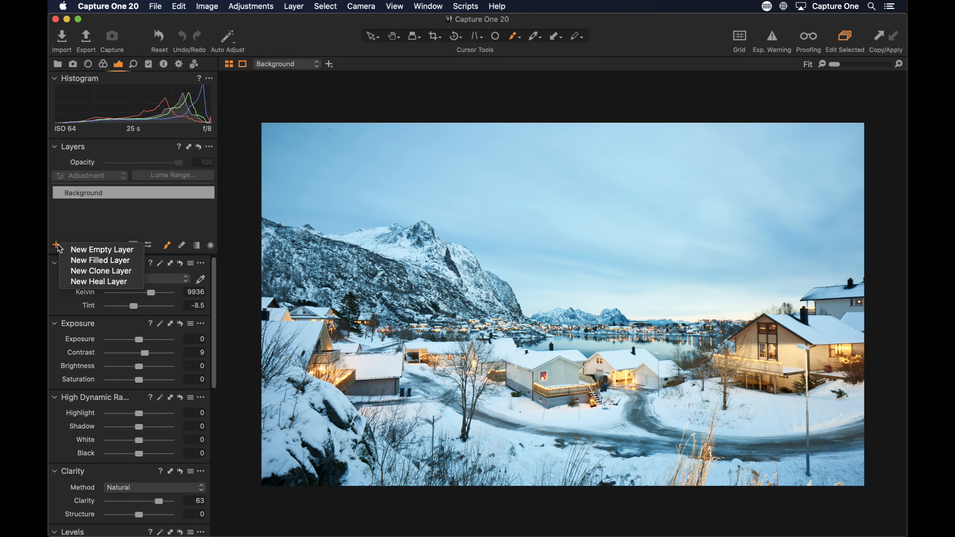
left_click(65, 263)
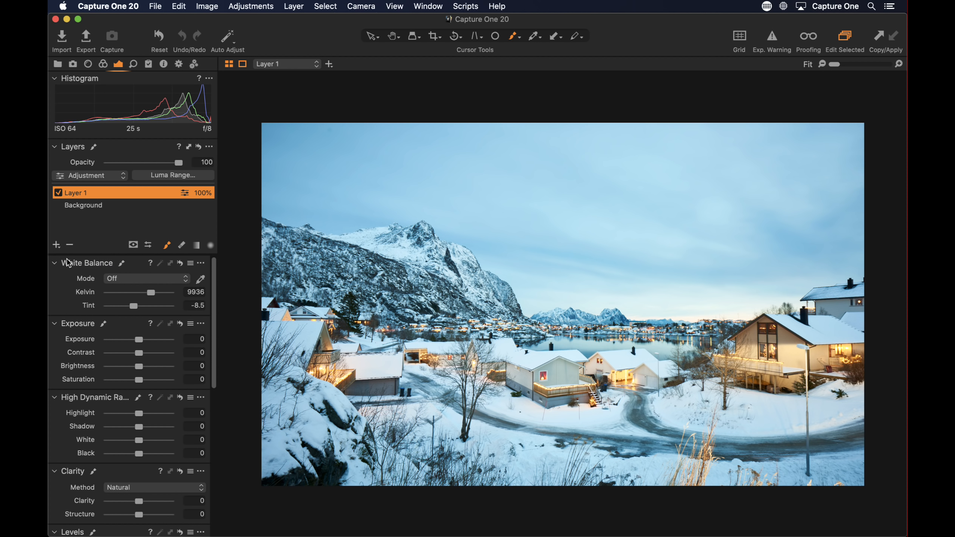
type("sky")
key("Return")
- Set the sky layer's Clarity to 100 and its Contrast to -6
scroll(123, 440, "down", 5)
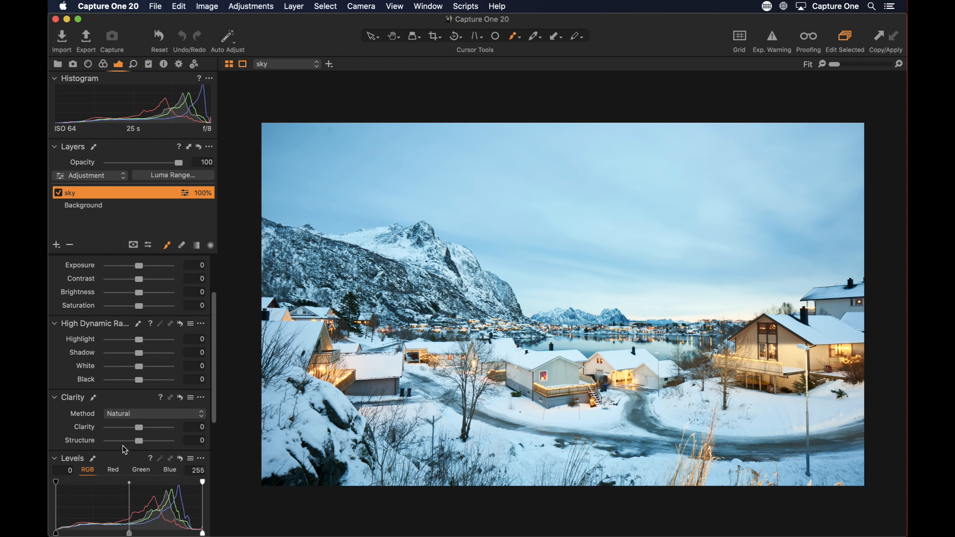
left_click_drag(139, 409, 191, 417)
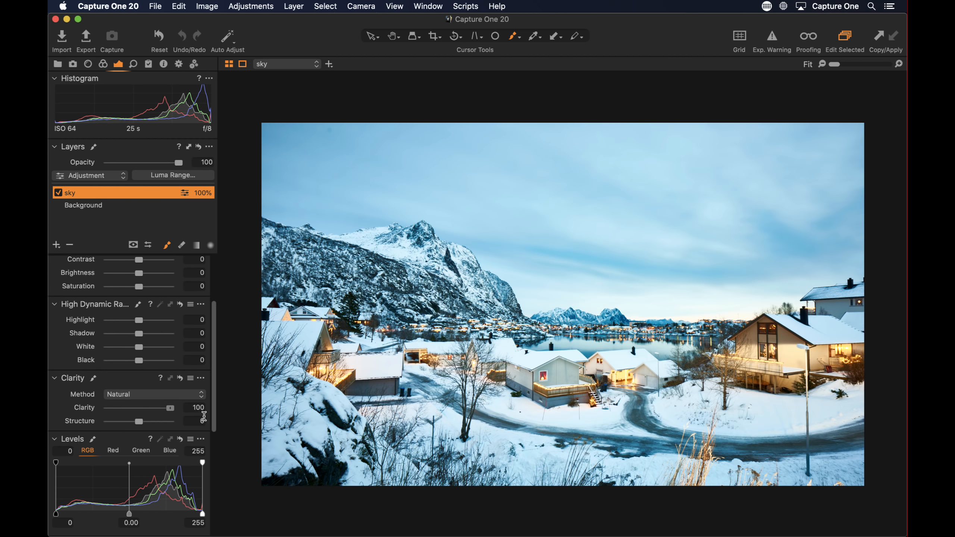
scroll(138, 388, "up", 3)
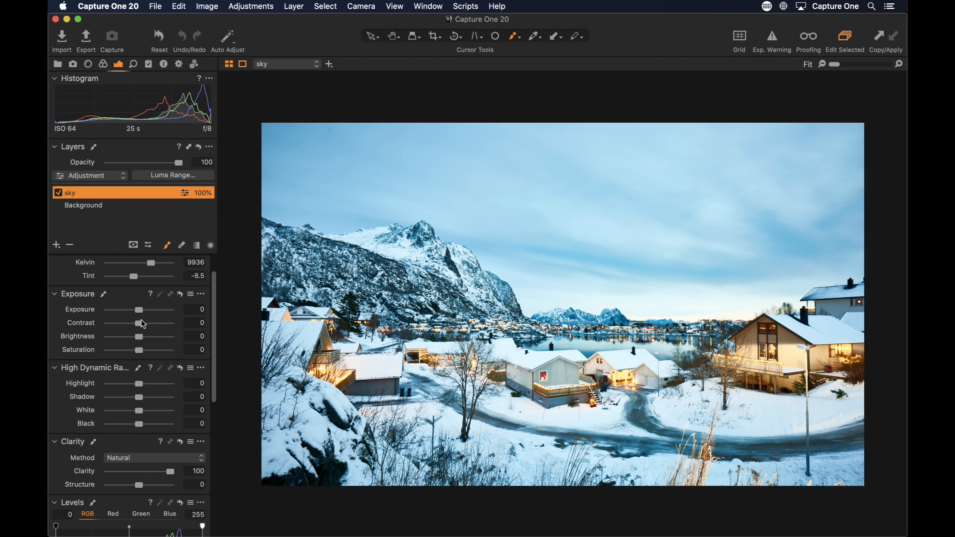
mouse_move(145, 326)
left_mouse_down()
mouse_move(158, 326)
mouse_move(136, 327)
left_mouse_up()
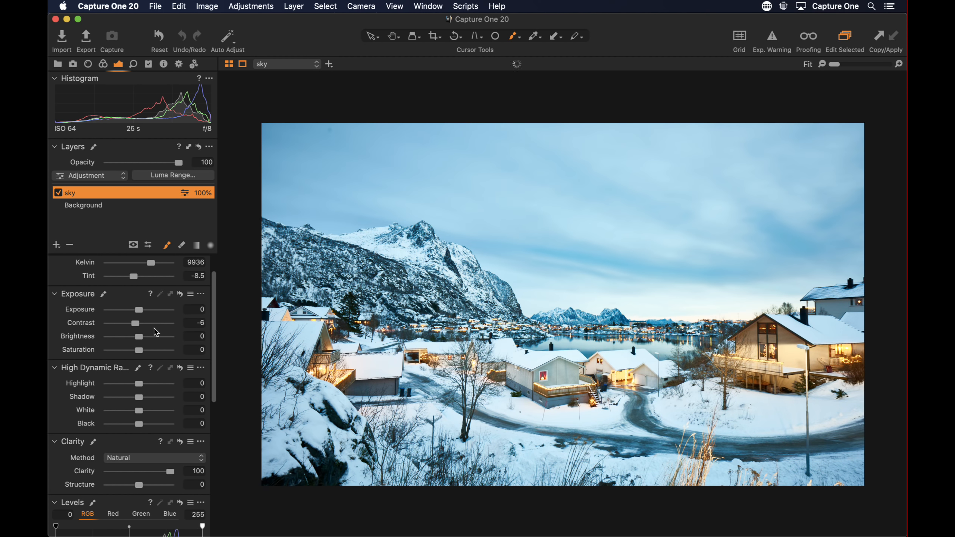
- Add a Luma curve point sampled from the sky and lower it to input 185, output 146 to darken the layer
scroll(124, 376, "down", 10)
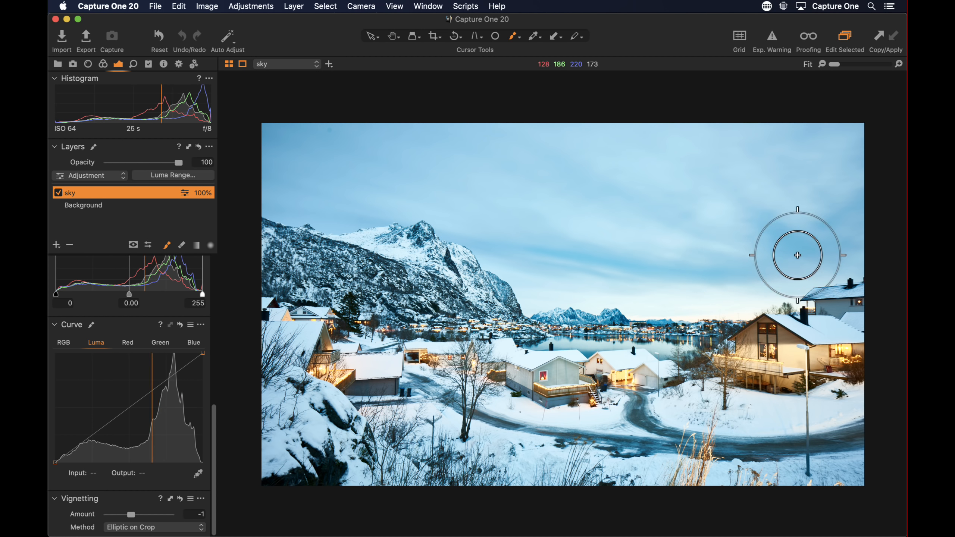
left_click(199, 474)
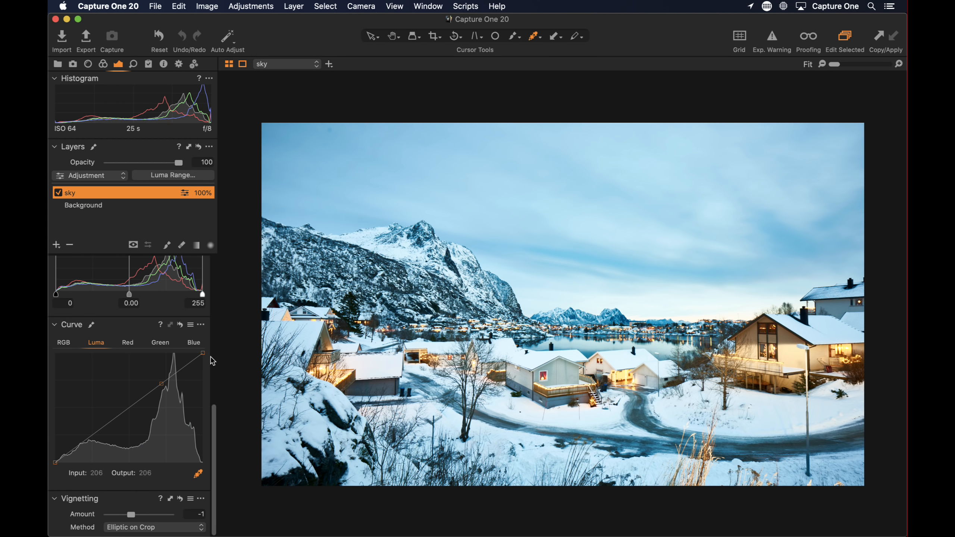
left_click_drag(158, 388, 162, 400)
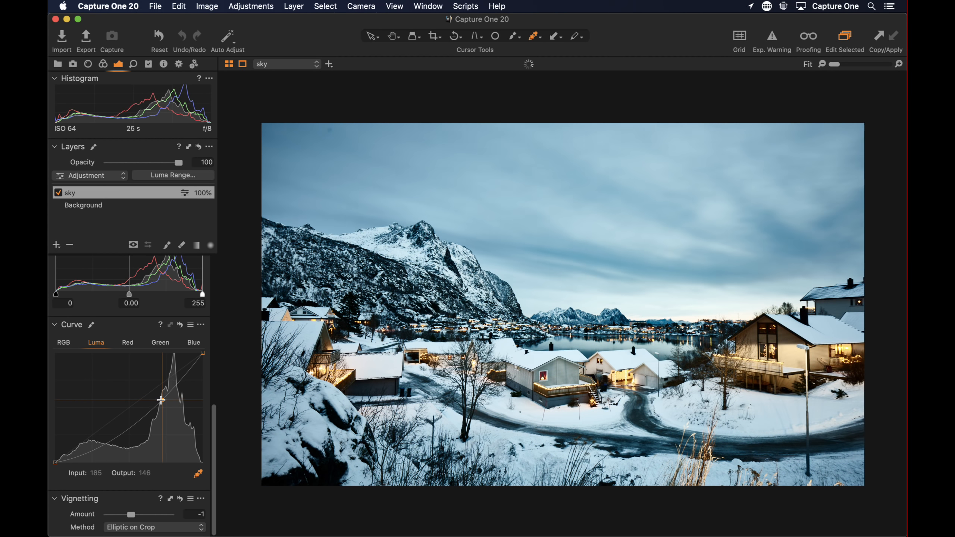
- Add a lower Luma curve point at input 87, output 36, pull the sky point further down, and set the sky layer's Brightness to -3
left_click_drag(107, 440, 105, 447)
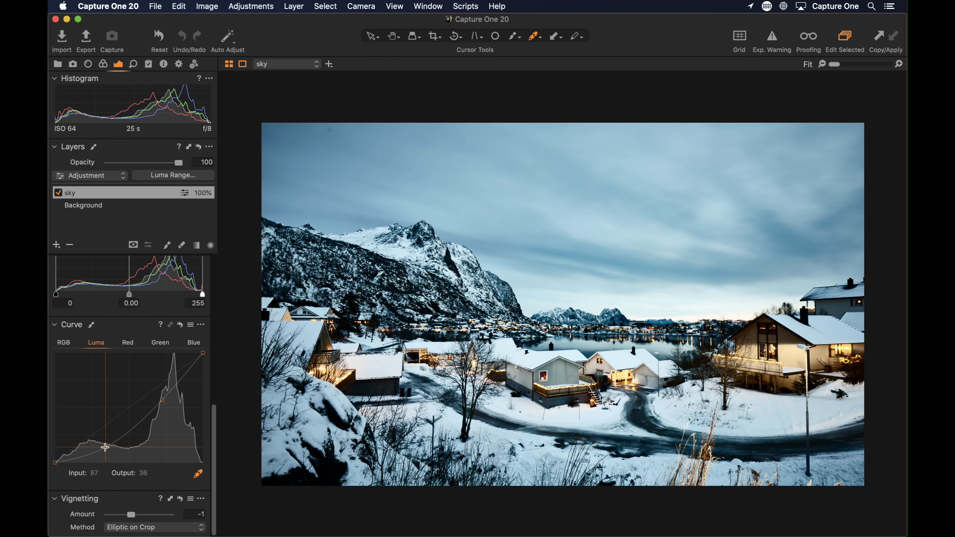
left_click_drag(162, 400, 164, 407)
left_click_drag(164, 406, 166, 409)
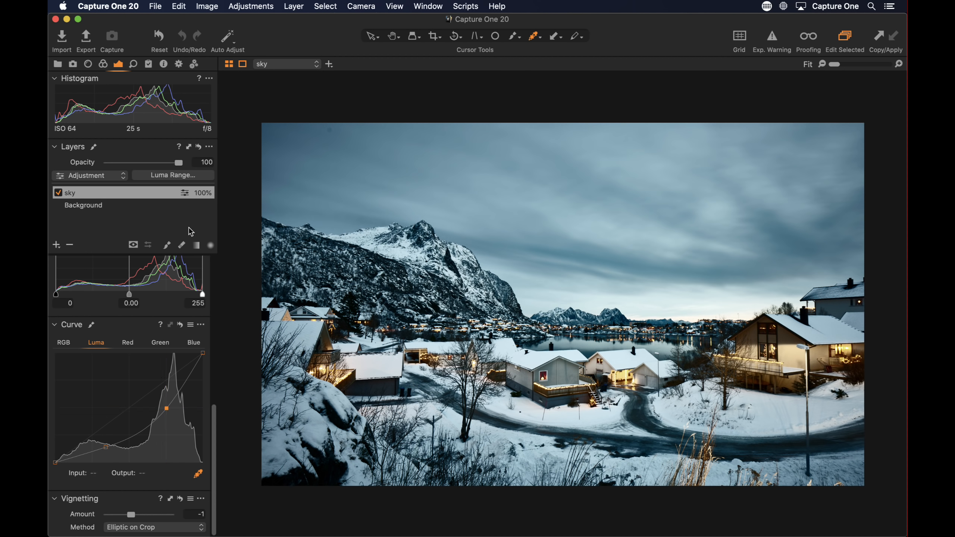
left_click_drag(215, 423, 217, 232)
left_click_drag(139, 367, 133, 365)
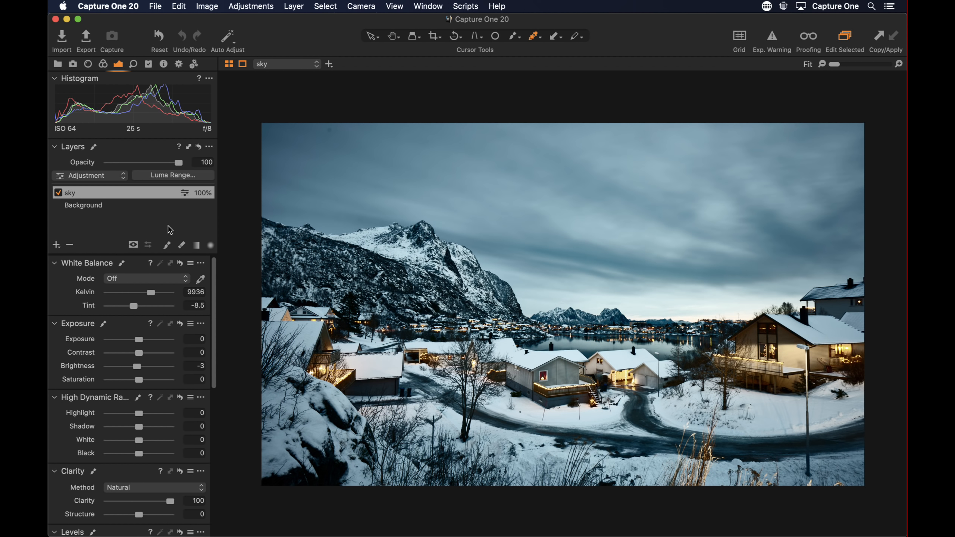
- Clear the sky layer's mask and set up the mask brush with size 890, hardness 23, opacity 100 and flow 5
right_click(81, 191)
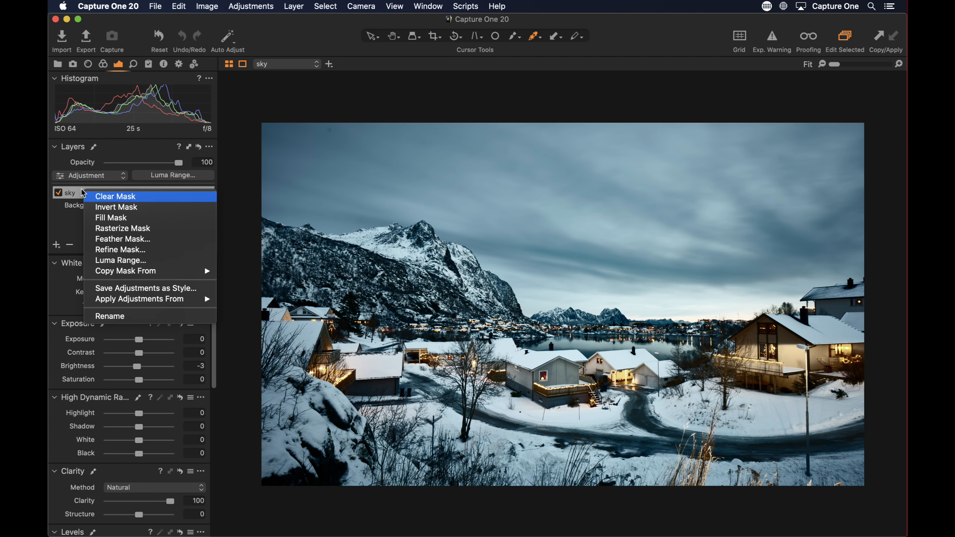
left_click(126, 196)
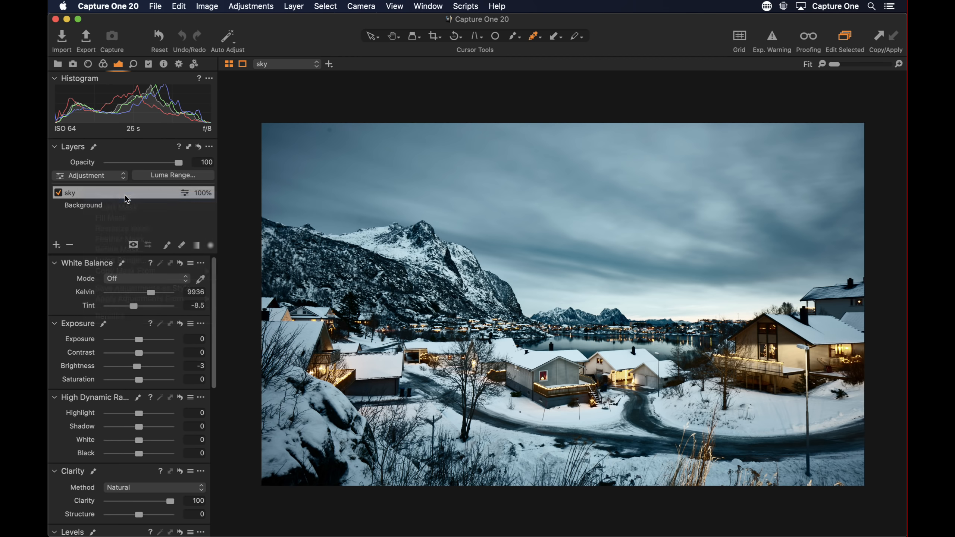
left_click(166, 245)
right_click(568, 211)
mouse_move(569, 212)
left_mouse_down()
mouse_move(581, 212)
mouse_move(573, 212)
left_mouse_up()
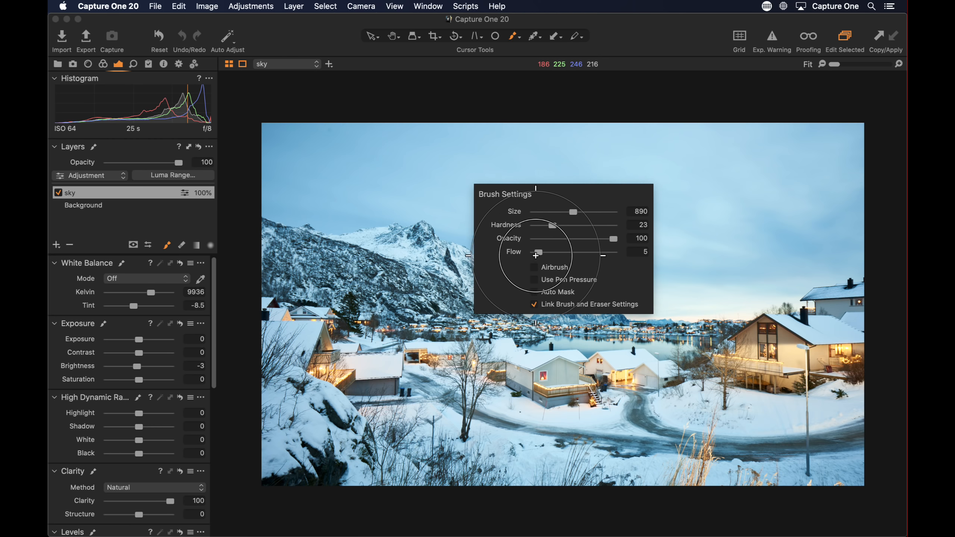
- Brush the sky layer's mask across the sky from the right-hand house to the upper-left corner, and partly erase it in that corner
mouse_move(809, 253)
left_mouse_down()
mouse_move(758, 265)
mouse_move(566, 268)
mouse_move(799, 255)
mouse_move(487, 260)
mouse_move(622, 273)
mouse_move(352, 216)
mouse_move(649, 249)
mouse_move(764, 245)
mouse_move(658, 168)
mouse_move(597, 143)
mouse_move(751, 213)
mouse_move(829, 199)
mouse_move(858, 120)
mouse_move(816, 198)
mouse_move(694, 256)
mouse_move(518, 253)
mouse_move(342, 226)
mouse_move(493, 248)
mouse_move(721, 256)
mouse_move(756, 206)
mouse_move(713, 181)
mouse_move(841, 233)
mouse_move(703, 305)
mouse_move(631, 304)
mouse_move(641, 297)
mouse_move(309, 208)
mouse_move(268, 175)
mouse_move(301, 138)
mouse_move(377, 155)
mouse_move(360, 145)
mouse_move(479, 203)
mouse_move(227, 134)
mouse_move(693, 163)
mouse_move(730, 184)
mouse_move(650, 125)
mouse_move(703, 154)
mouse_move(371, 130)
mouse_move(395, 185)
mouse_move(335, 140)
left_mouse_up()
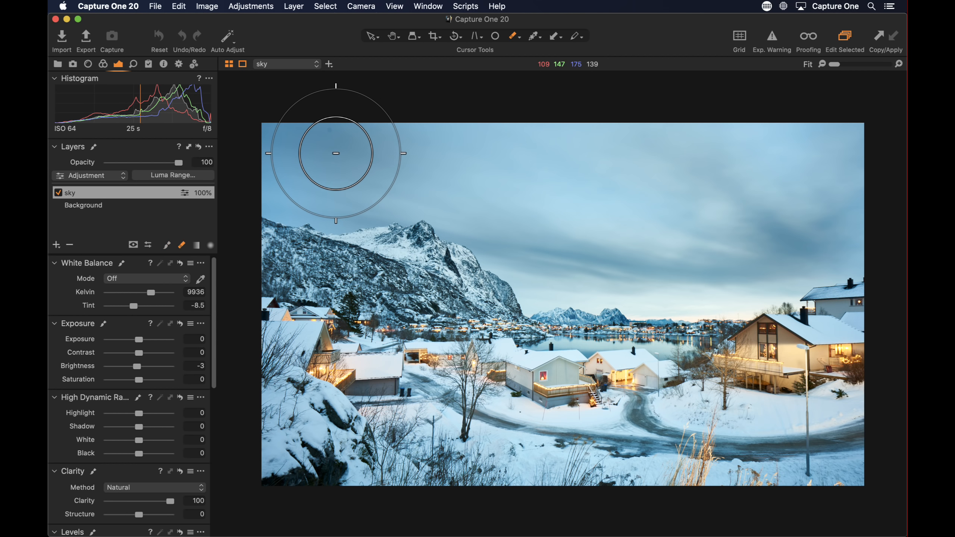
key("e")
mouse_move(385, 170)
left_mouse_down()
mouse_move(248, 137)
mouse_move(294, 135)
mouse_move(422, 165)
mouse_move(433, 178)
mouse_move(257, 126)
mouse_move(384, 150)
mouse_move(423, 169)
mouse_move(241, 124)
left_mouse_up()
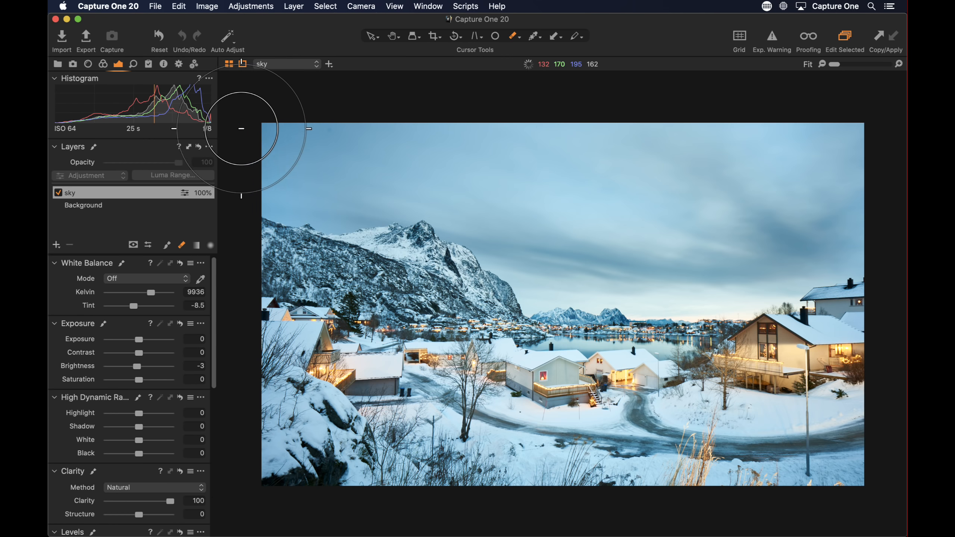
- Brush the sky layer's mask lightly over the right-hand edge, the snowy village foreground and the mountain
key("b")
mouse_move(809, 258)
left_mouse_down()
mouse_move(858, 201)
mouse_move(808, 284)
mouse_move(726, 293)
mouse_move(810, 267)
left_mouse_up()
mouse_move(522, 373)
left_mouse_down()
mouse_move(659, 370)
mouse_move(401, 362)
mouse_move(676, 359)
mouse_move(865, 371)
left_mouse_up()
mouse_move(759, 352)
left_mouse_down()
mouse_move(853, 346)
mouse_move(349, 429)
mouse_move(280, 323)
mouse_move(278, 301)
left_mouse_up()
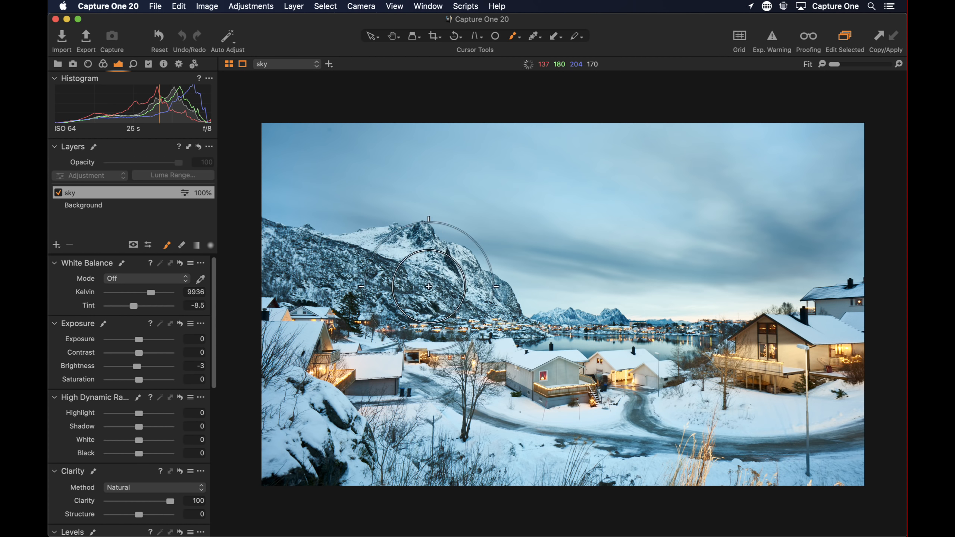
- Compare the photo with the sky layer off and on, leaving it on, and set the layer's opacity to 87
left_click(58, 193)
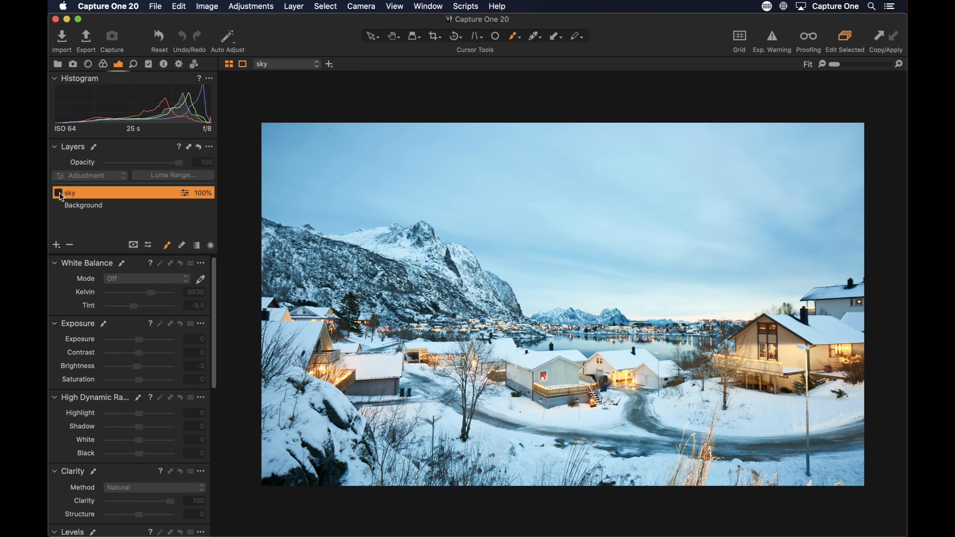
left_click(59, 193)
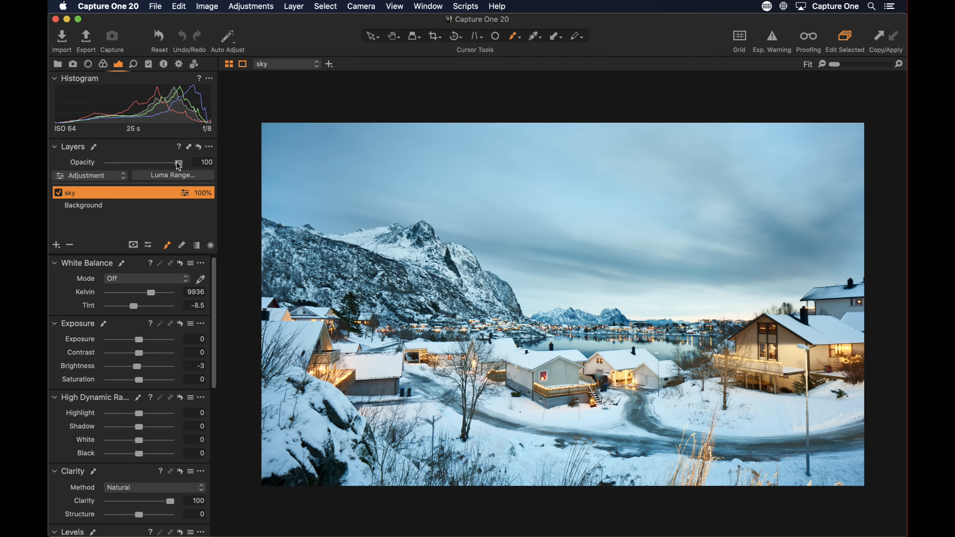
mouse_move(178, 163)
left_mouse_down()
mouse_move(53, 171)
mouse_move(165, 166)
left_mouse_up()
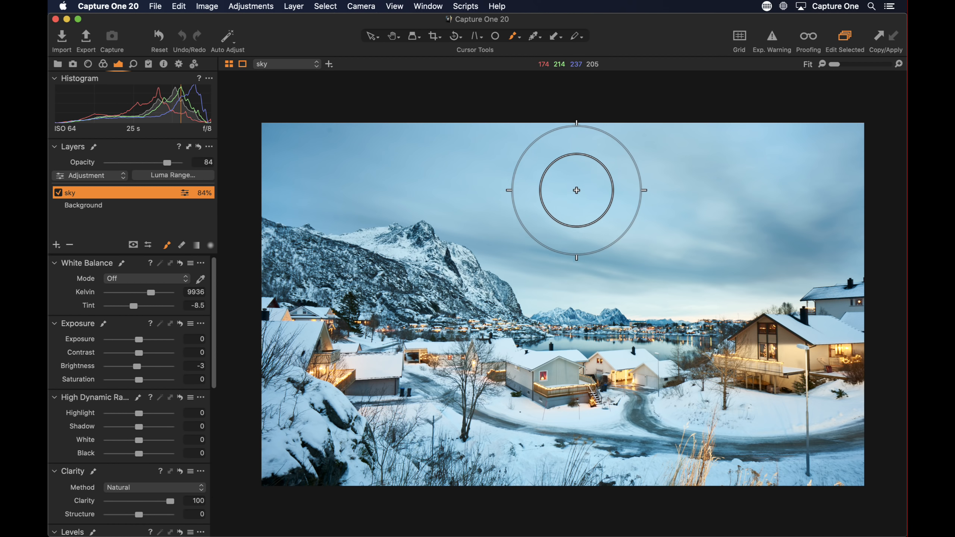
key("h")
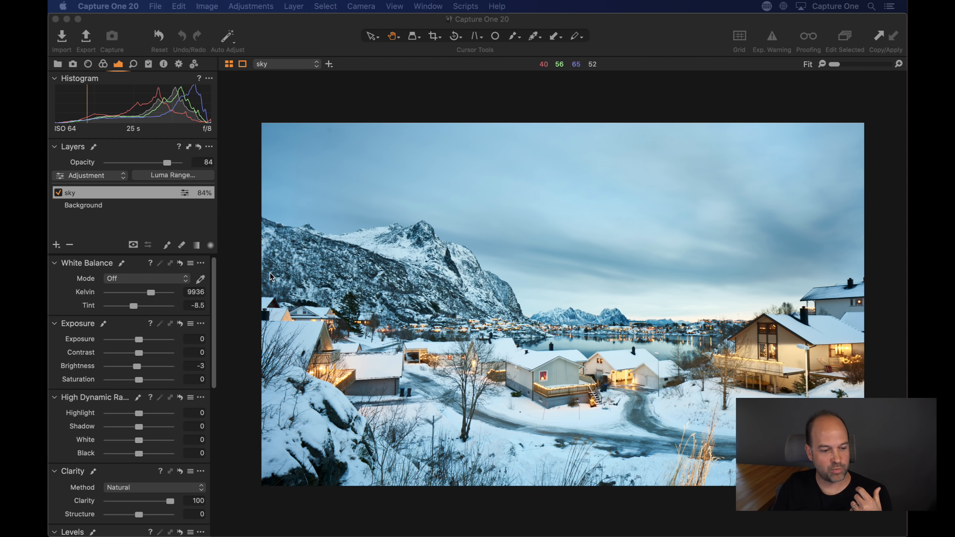
left_click(166, 162)
left_click_drag(166, 163, 170, 162)
- Adjust the mask brush settings to demonstrate flow against opacity, setting Flow to 100 and Opacity to 8
key("b")
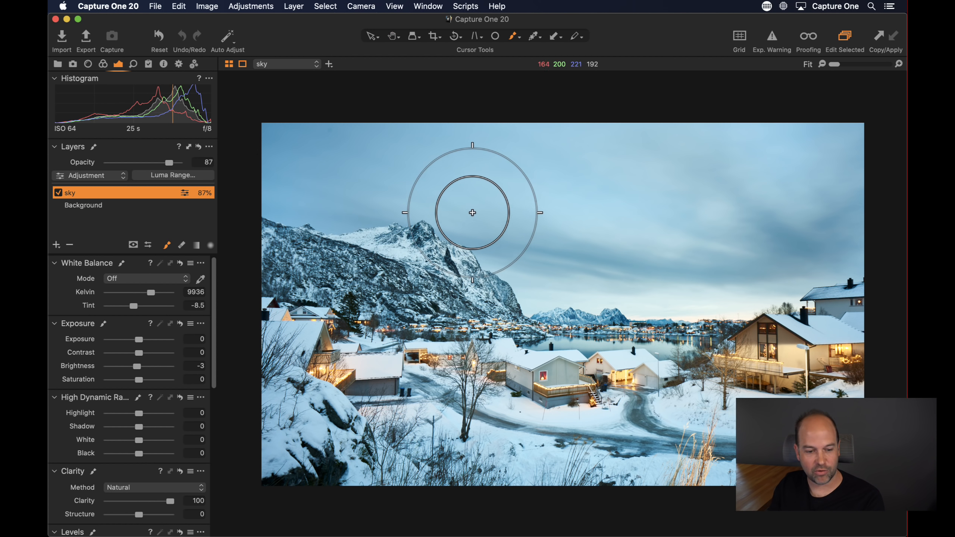
right_click(471, 213)
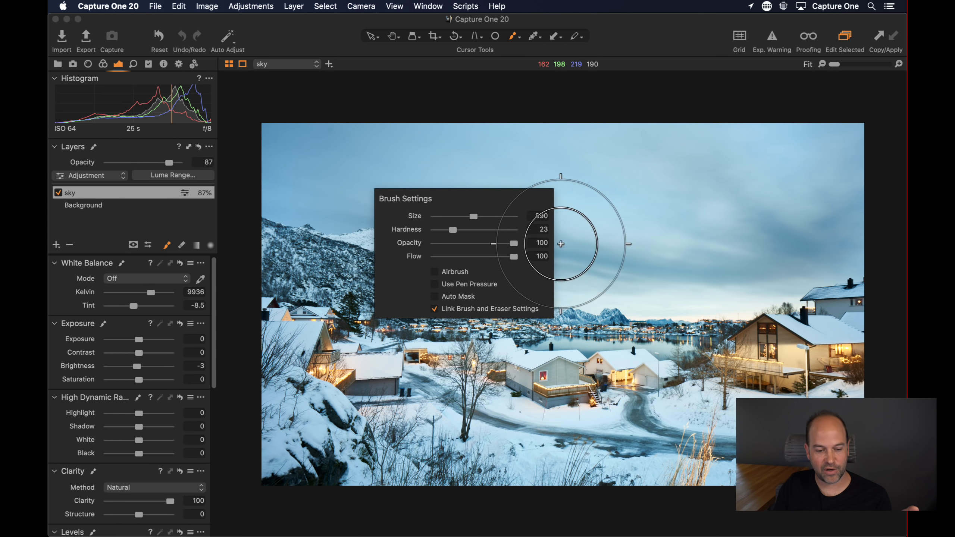
right_click(516, 259)
left_click_drag(537, 273, 474, 270)
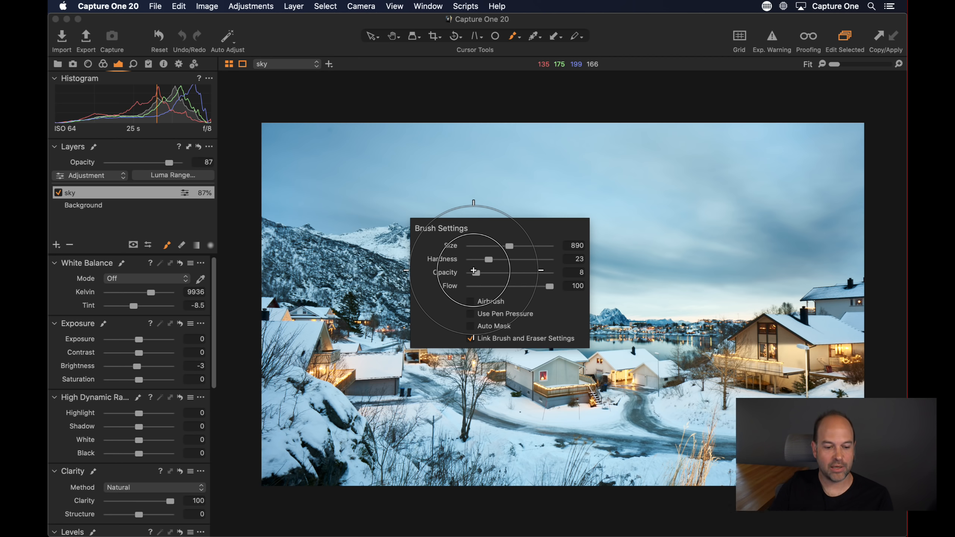
right_click(545, 264)
mouse_move(511, 292)
left_mouse_down()
mouse_move(587, 292)
mouse_move(506, 311)
left_mouse_up()
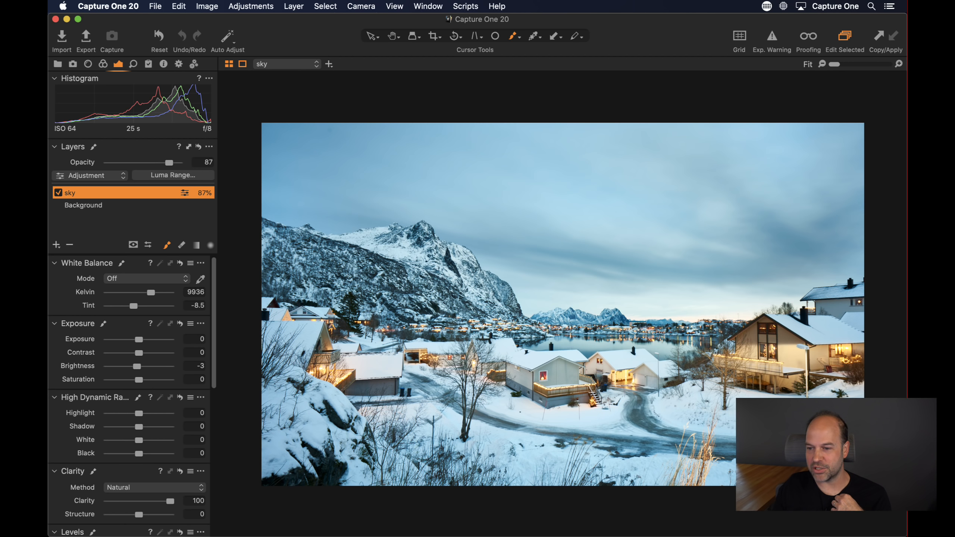
- Review the color adjustments of the sky layer, including the Color Balance highlight wheel
left_click(103, 64)
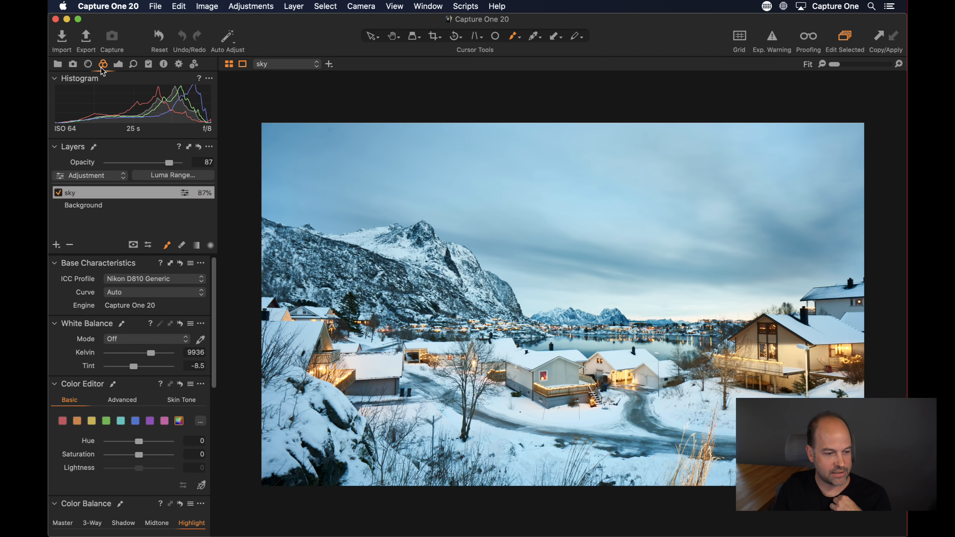
scroll(101, 350, "down", 2)
scroll(100, 350, "down", 6)
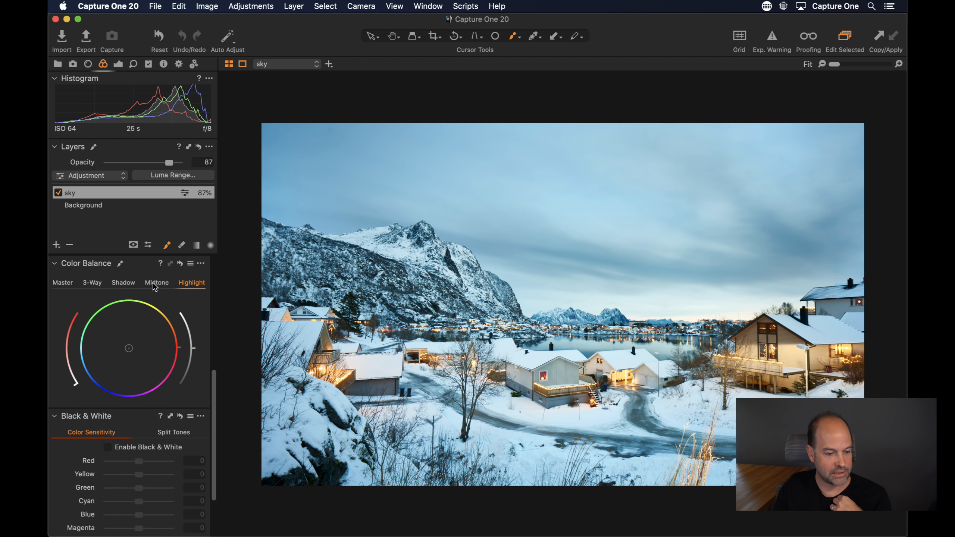
mouse_move(129, 349)
left_mouse_down()
mouse_move(99, 380)
mouse_move(109, 381)
mouse_move(102, 372)
mouse_move(154, 306)
mouse_move(171, 335)
mouse_move(165, 366)
mouse_move(75, 354)
mouse_move(129, 356)
mouse_move(106, 377)
mouse_move(117, 354)
left_mouse_up()
scroll(109, 316, "up", 10)
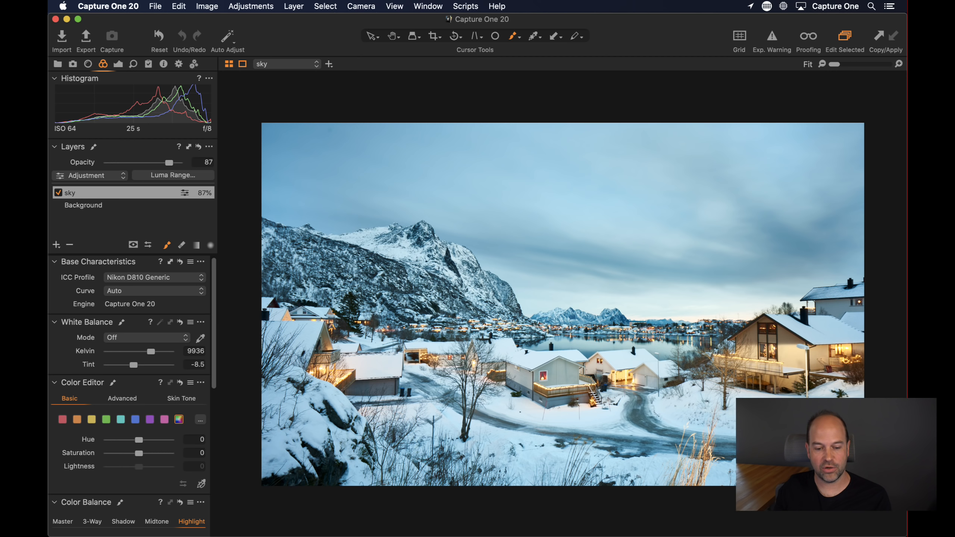
- Review the sky layer's exposure adjustments, from White Balance and Clarity down to Levels, the Luma curve and Vignetting
left_click(242, 64)
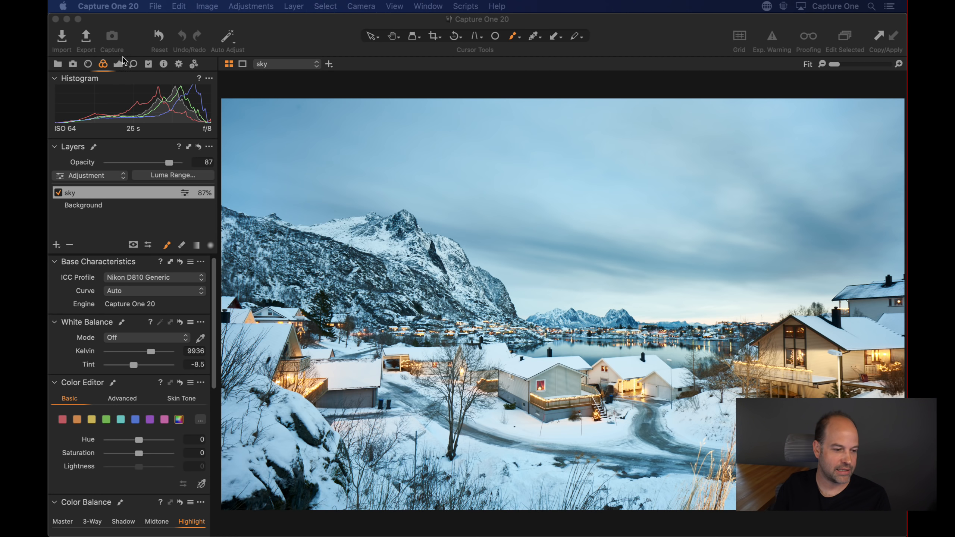
left_click(118, 64)
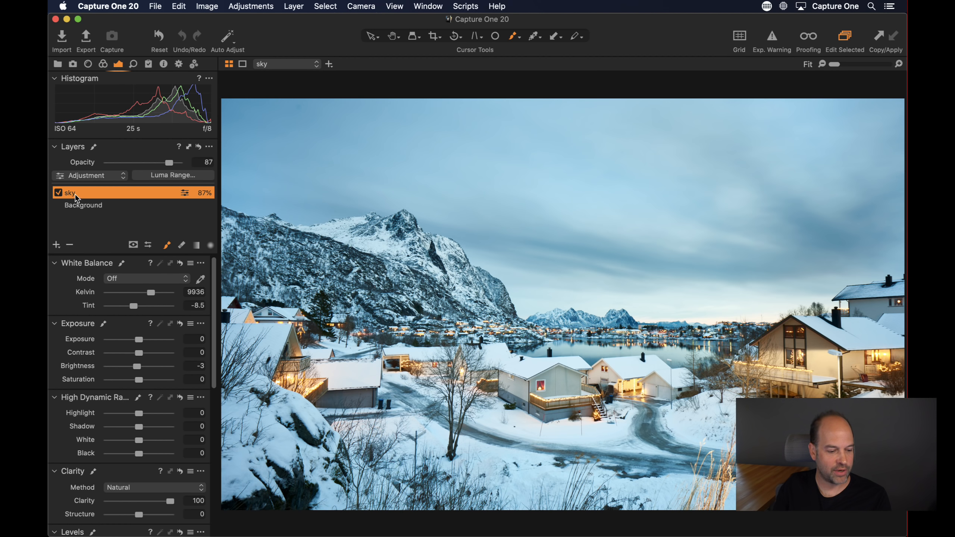
left_click_drag(215, 323, 220, 472)
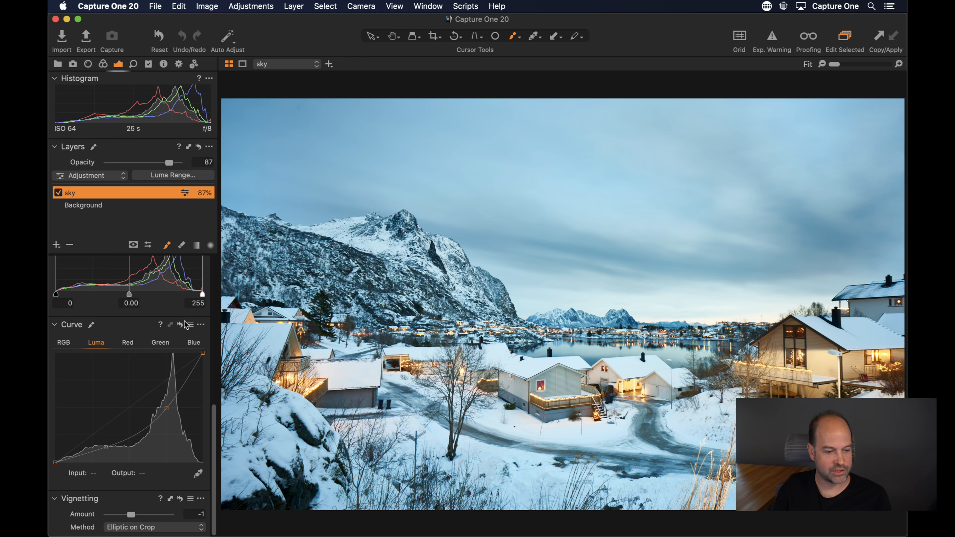
left_click_drag(206, 339, 199, 336)
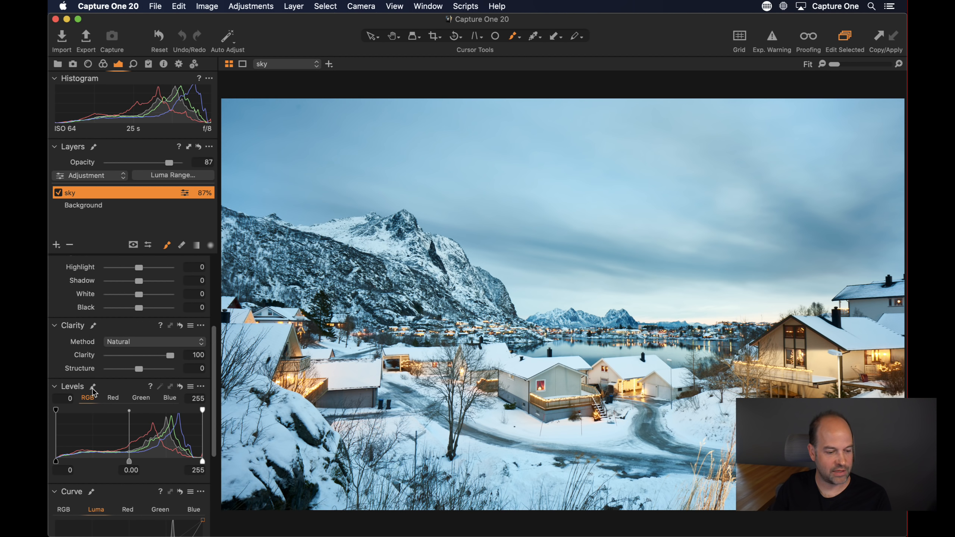
left_click(94, 208)
left_click(91, 193)
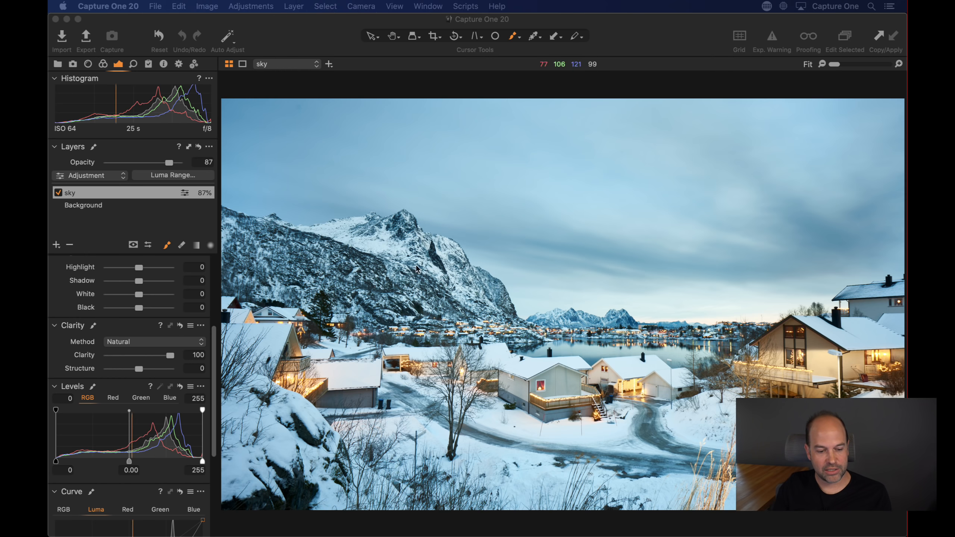
- Show the image browser and compare the huts layer mask on the valley photo with the sky layer mask on the snowy village photo
left_click(459, 222)
key("h")
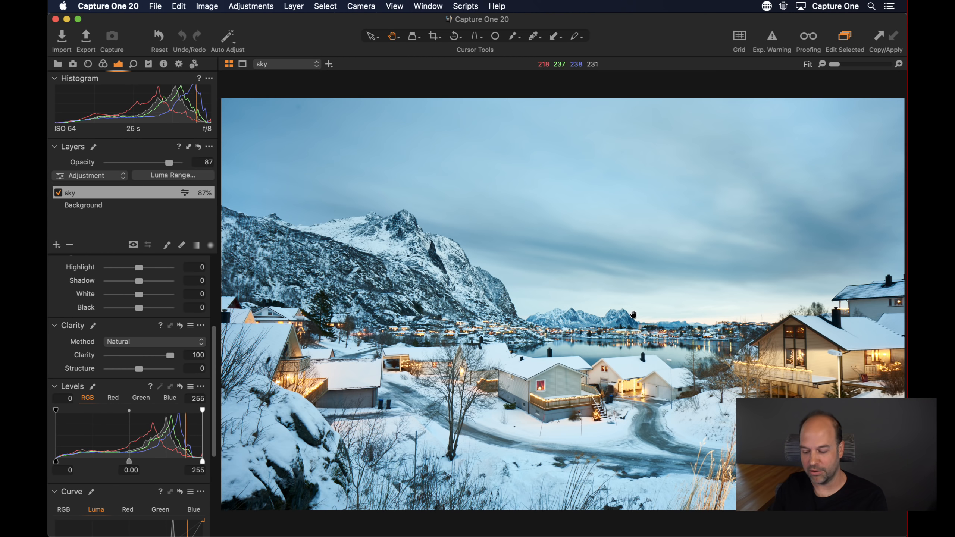
key("super+b")
left_click(862, 233)
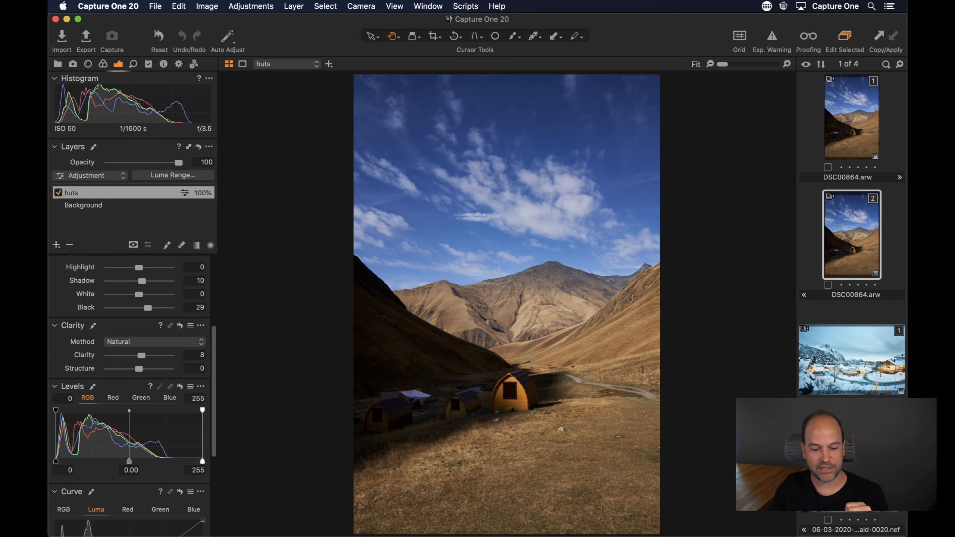
left_click(852, 477)
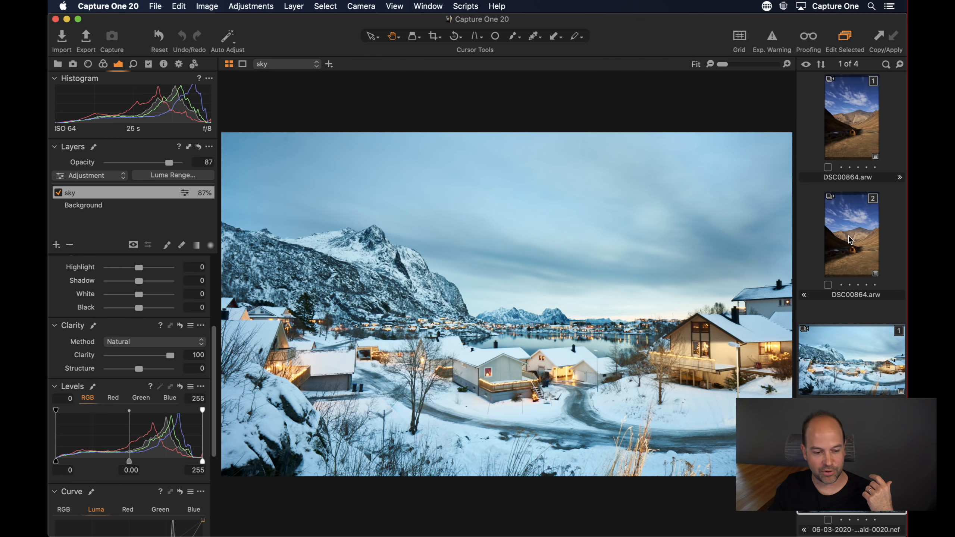
left_click(848, 251)
key("m")
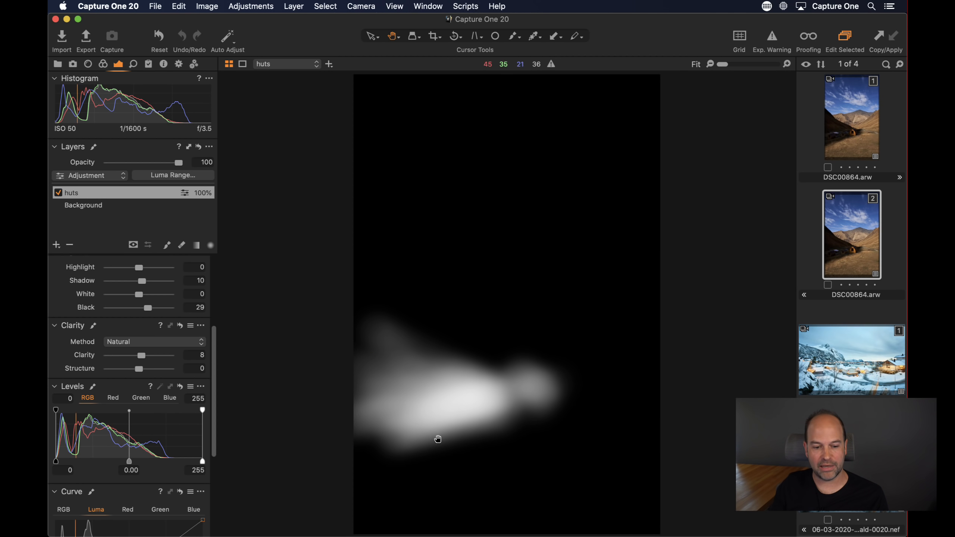
left_click(851, 477)
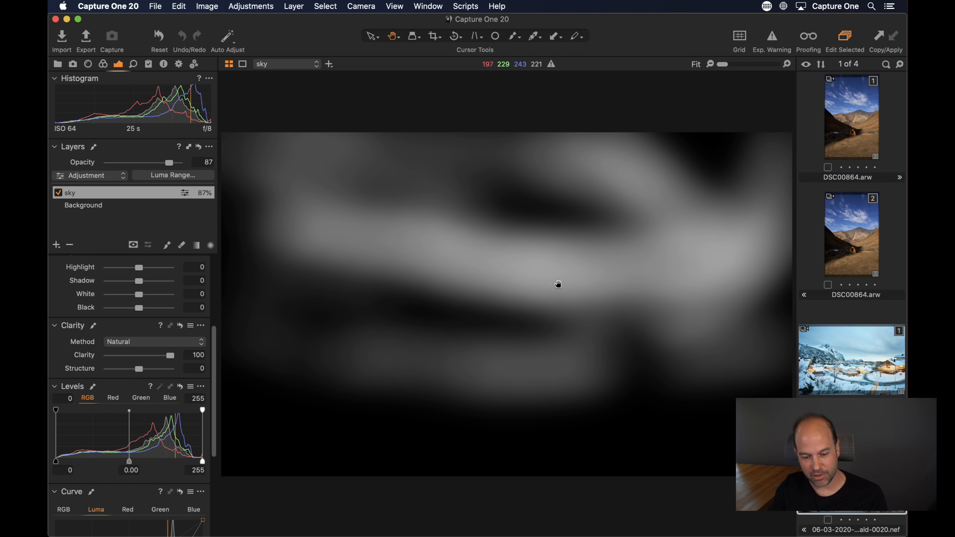
key("m")
key("m")
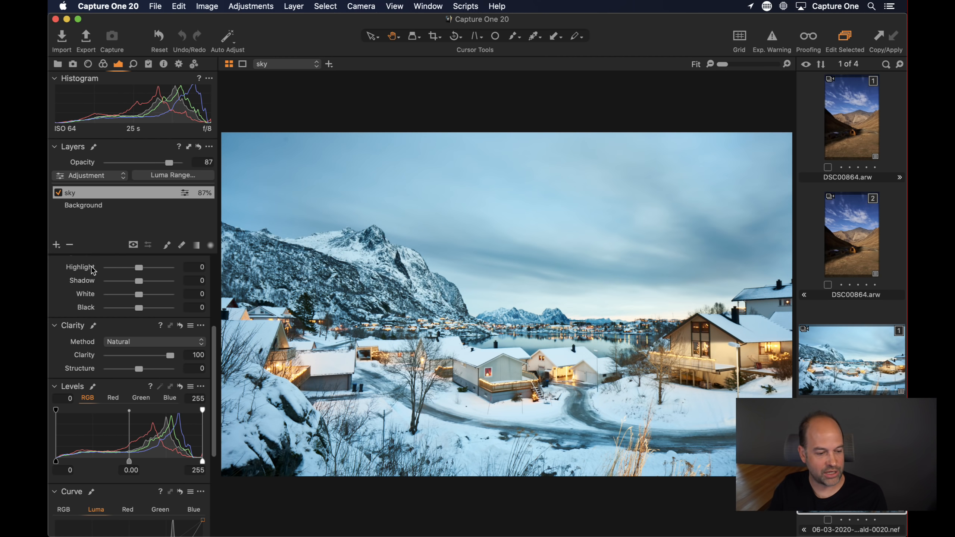
- Add a new adjustment layer to the village photo and reduce the mask brush to size 344 with hardness 72
left_click(56, 245)
left_click(167, 245)
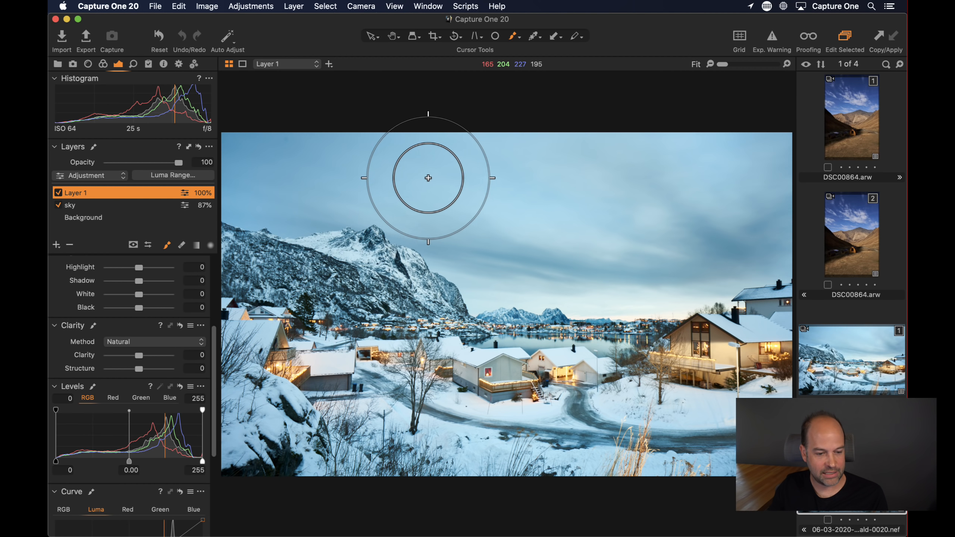
right_click(459, 200)
mouse_move(458, 201)
left_mouse_down()
mouse_move(443, 199)
mouse_move(475, 213)
mouse_move(449, 200)
left_mouse_up()
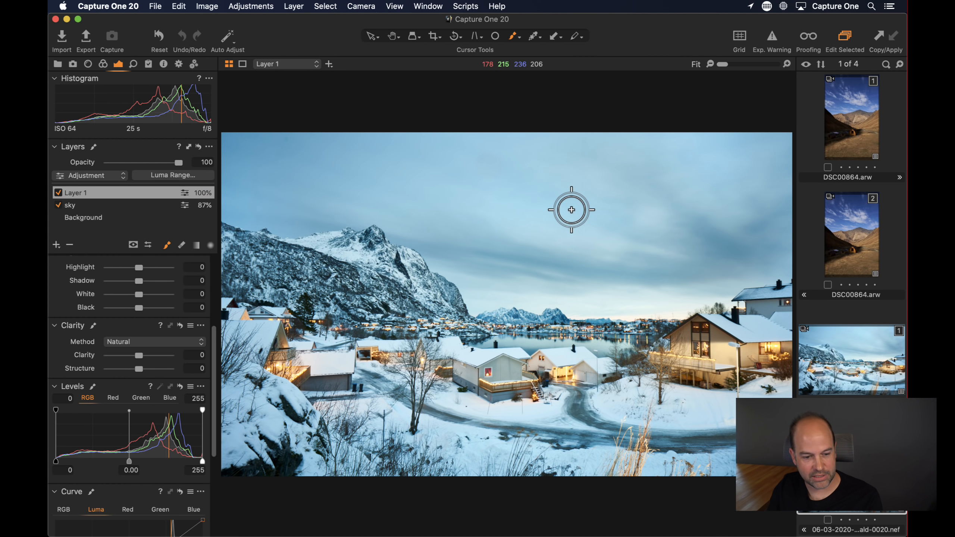
right_click(489, 175)
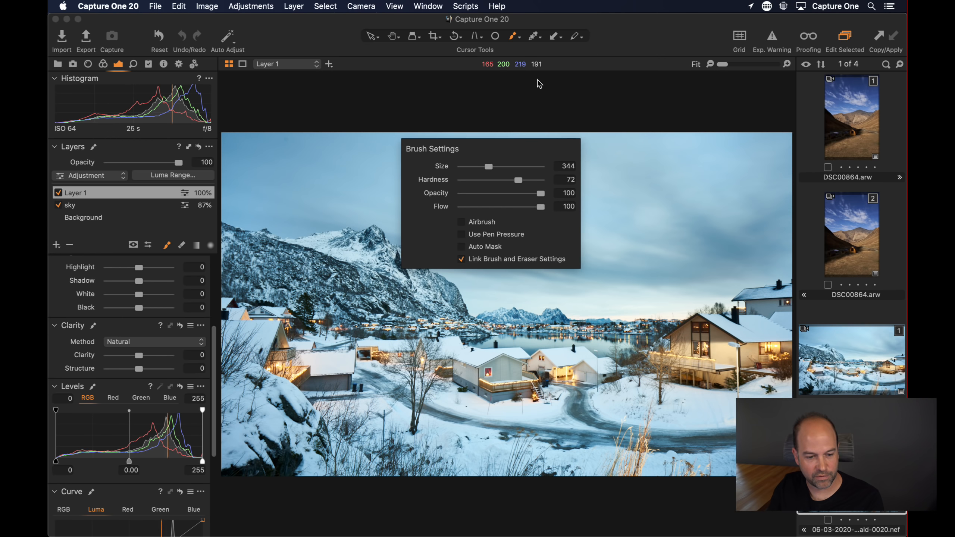
- Outline a closed polygon across the sky on Layer 1's mask with connected straight brush strokes
left_click(490, 167)
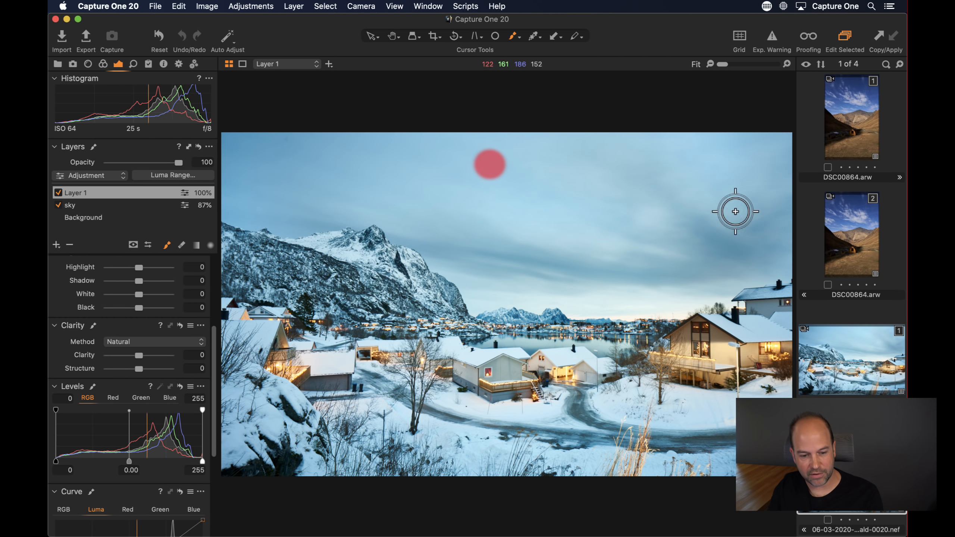
left_click(703, 220, "shift")
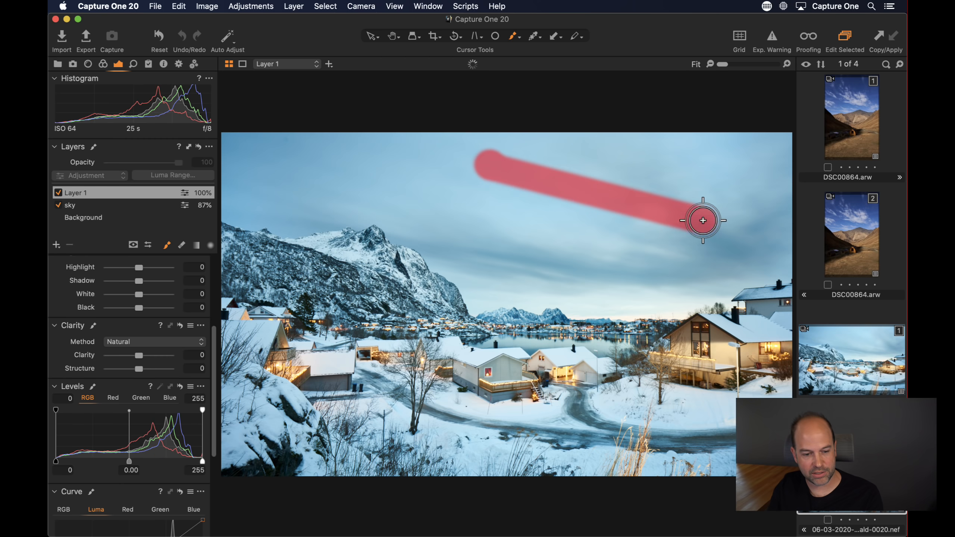
left_click(605, 288, "shift")
left_click(455, 260, "shift")
left_click(314, 203, "shift")
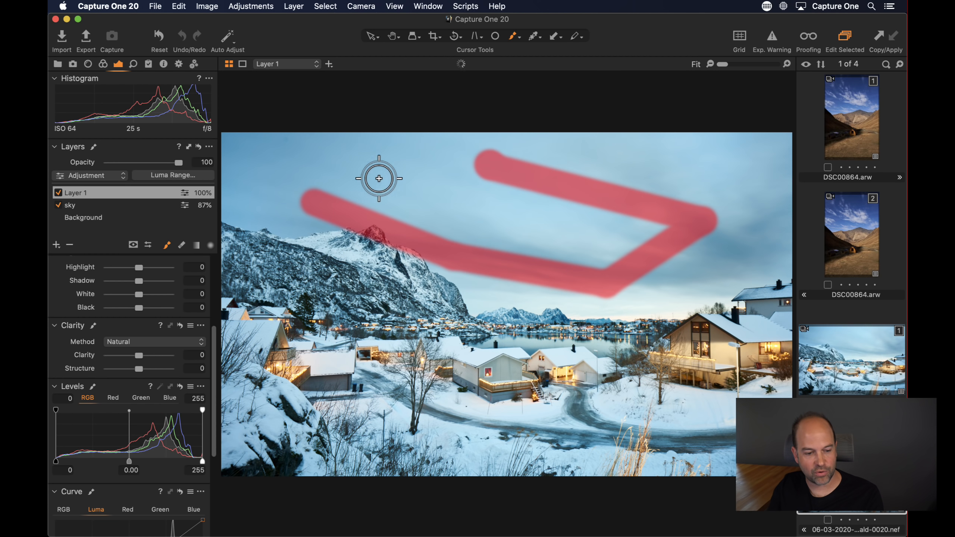
left_click(379, 177, "shift")
left_click(489, 166, "shift")
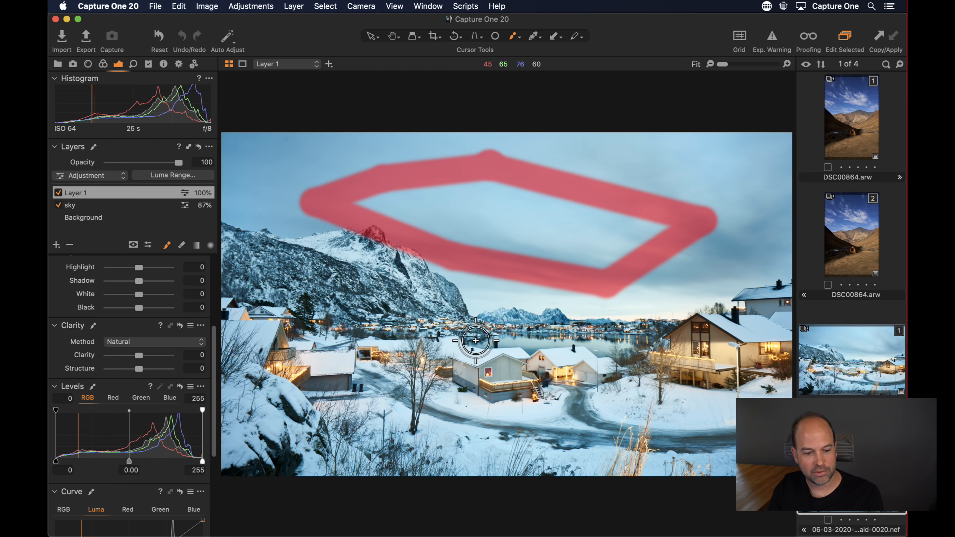
- Brush over part of the polygon's interior in the sky and fill the rest with Fill Mask
mouse_move(485, 170)
left_mouse_down()
mouse_move(380, 197)
mouse_move(386, 219)
mouse_move(427, 217)
left_mouse_up()
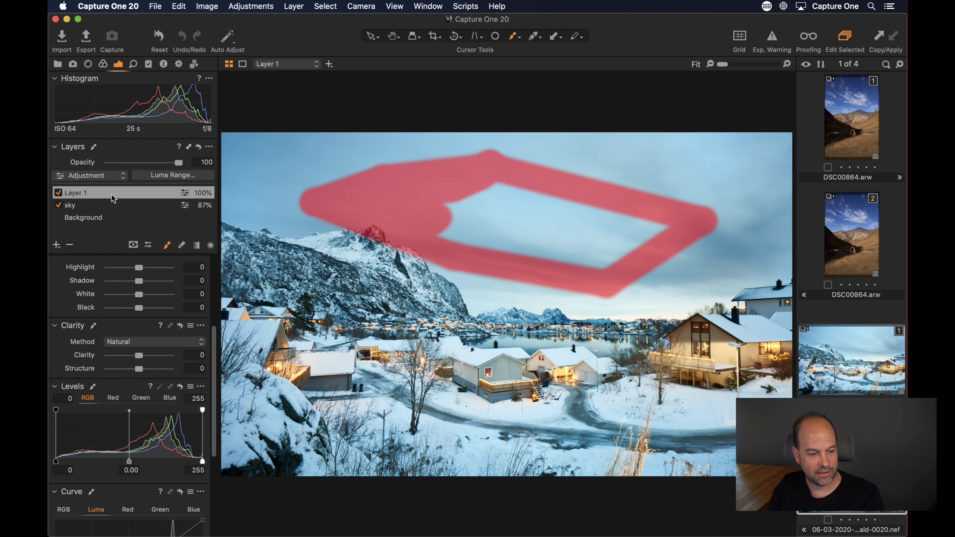
right_click(100, 193)
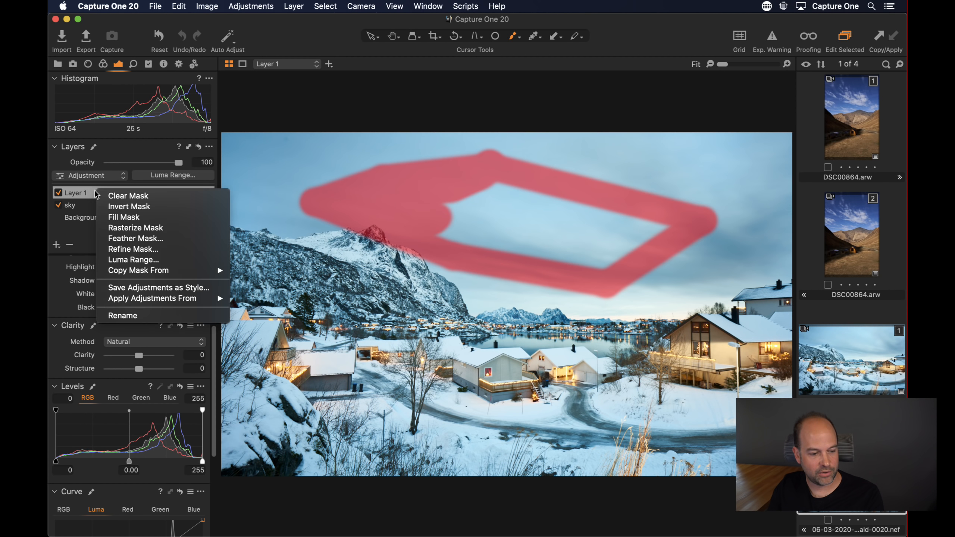
left_click(113, 220)
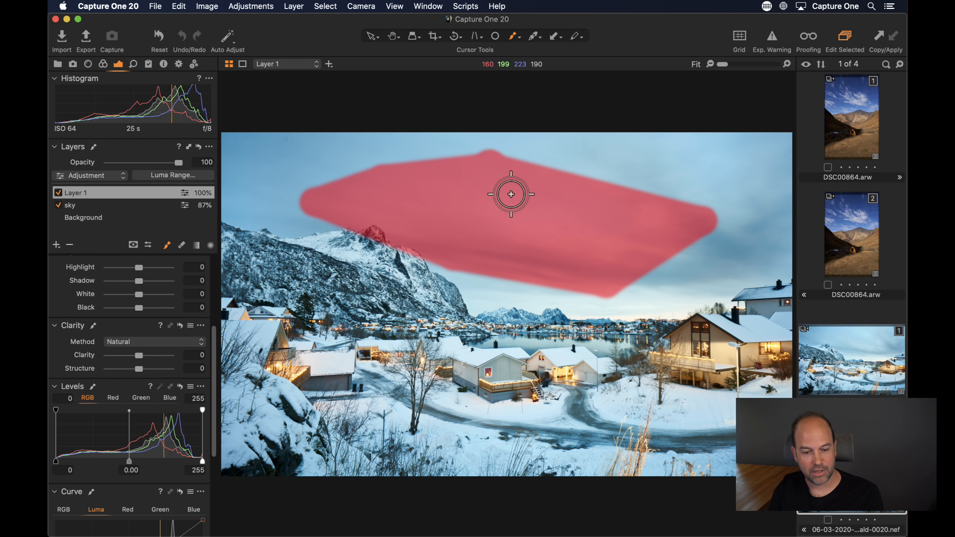
- Reduce the brush size to 171 and outline a larger closed area over the sky, houses and mountain with straight strokes
right_click(743, 169)
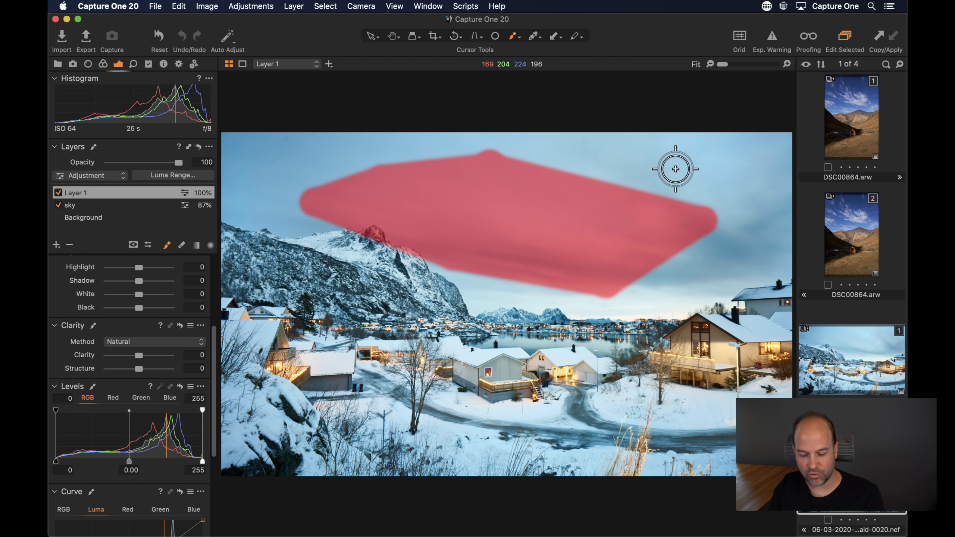
right_click(716, 163)
left_click_drag(716, 163, 708, 163)
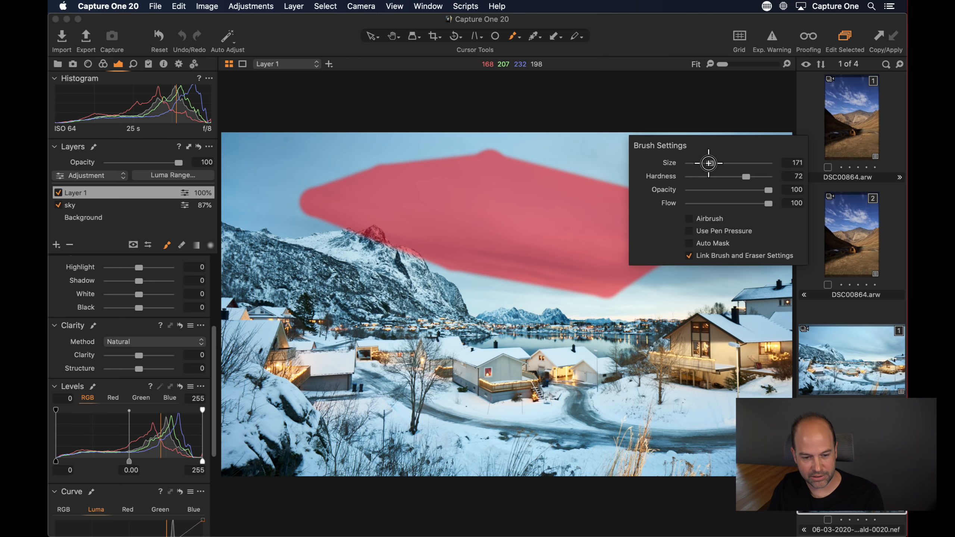
left_click(750, 159)
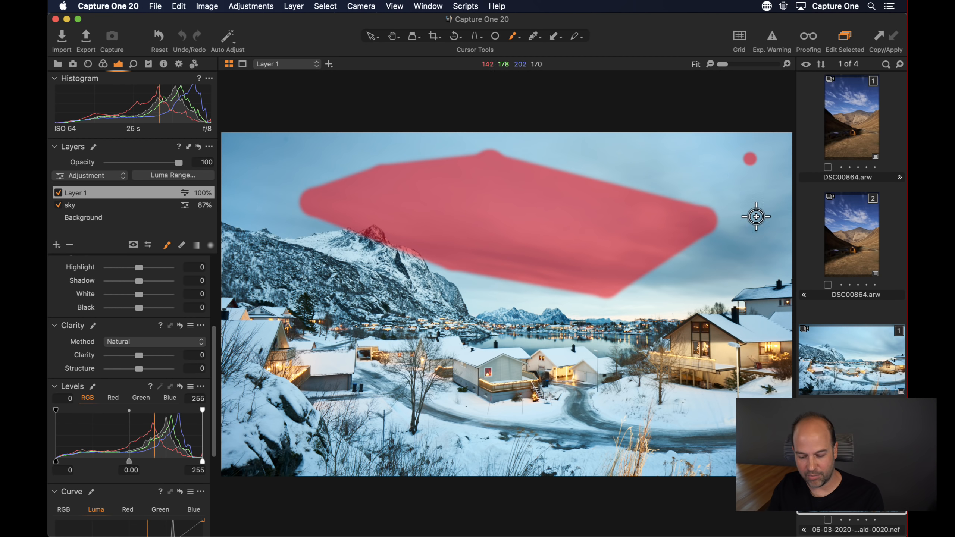
left_click(752, 299, "shift")
left_click(546, 386, "shift")
left_click(357, 360, "shift")
left_click(372, 235, "shift")
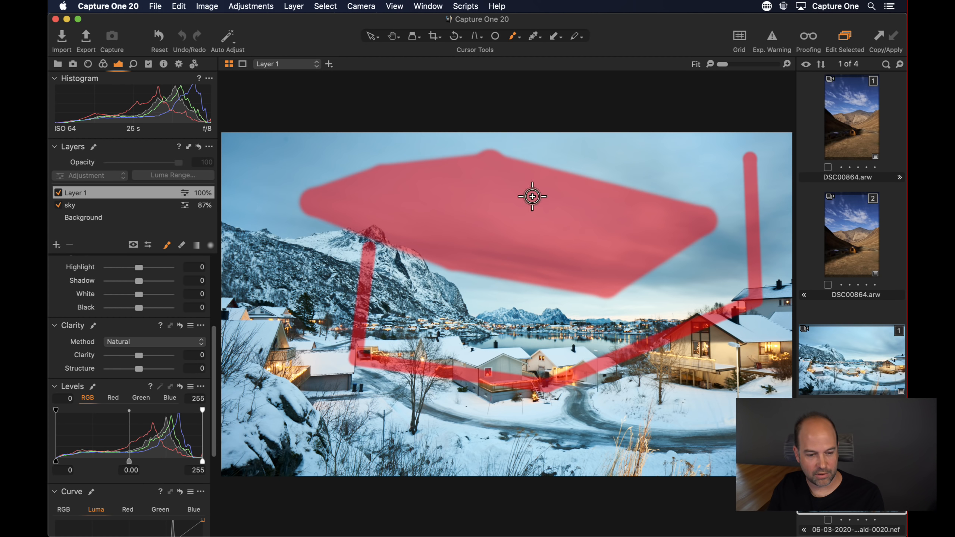
left_click(684, 151, "shift")
left_click(731, 190, "shift")
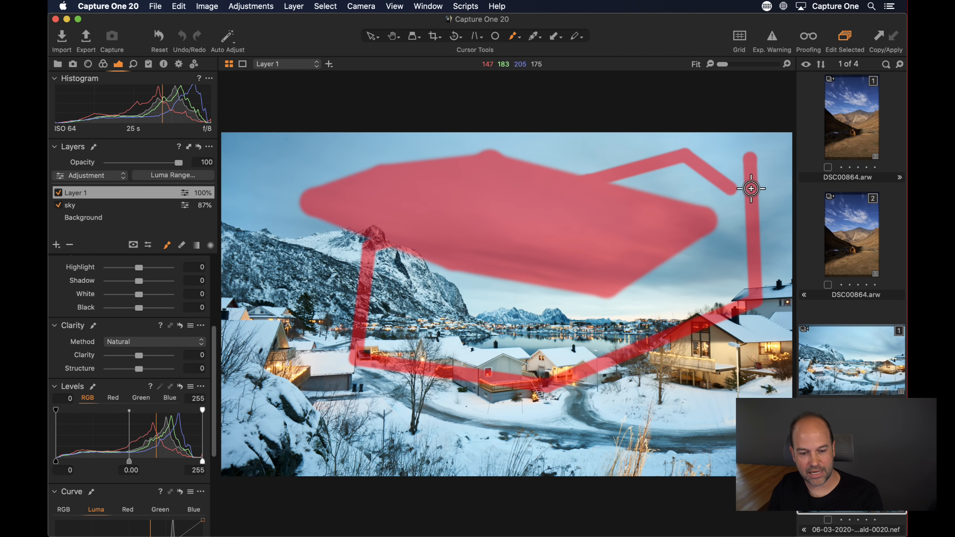
left_click(749, 160, "shift")
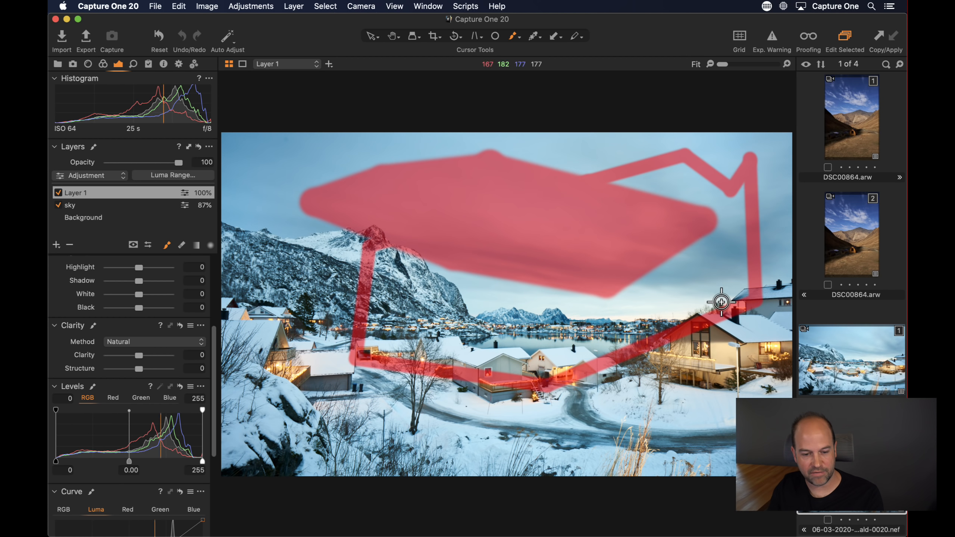
- Fill the larger outlined mask area and delete Layer 1
right_click(106, 192)
left_click(123, 219)
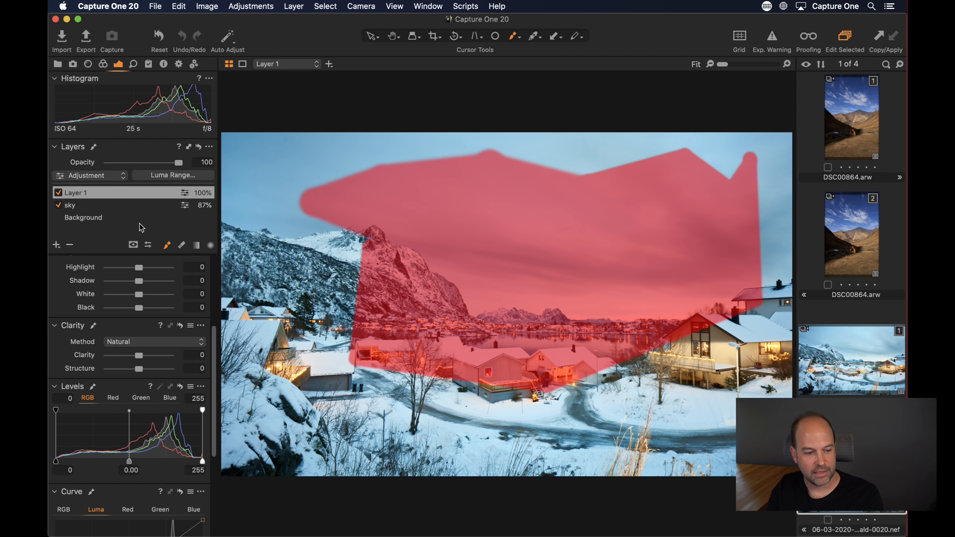
left_click(69, 245)
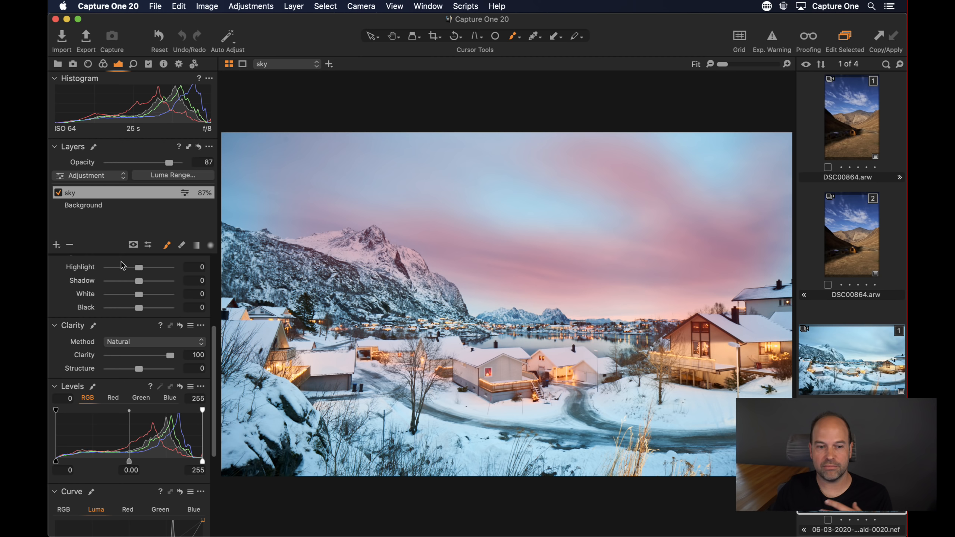
- Toggle the village photo's before/after view, open the Luma Range album under 6. Layers, and show the exposure tools
key("y")
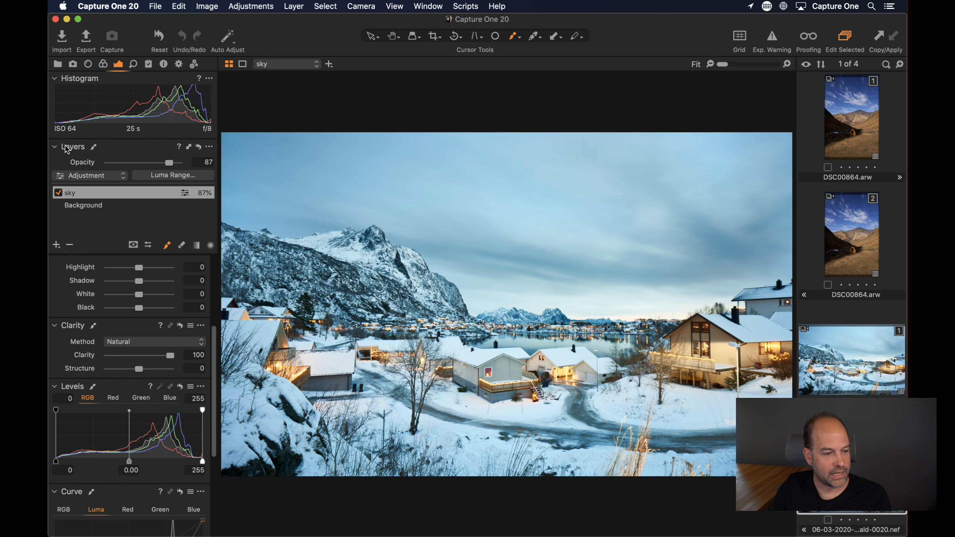
left_click(58, 64)
left_click(156, 184)
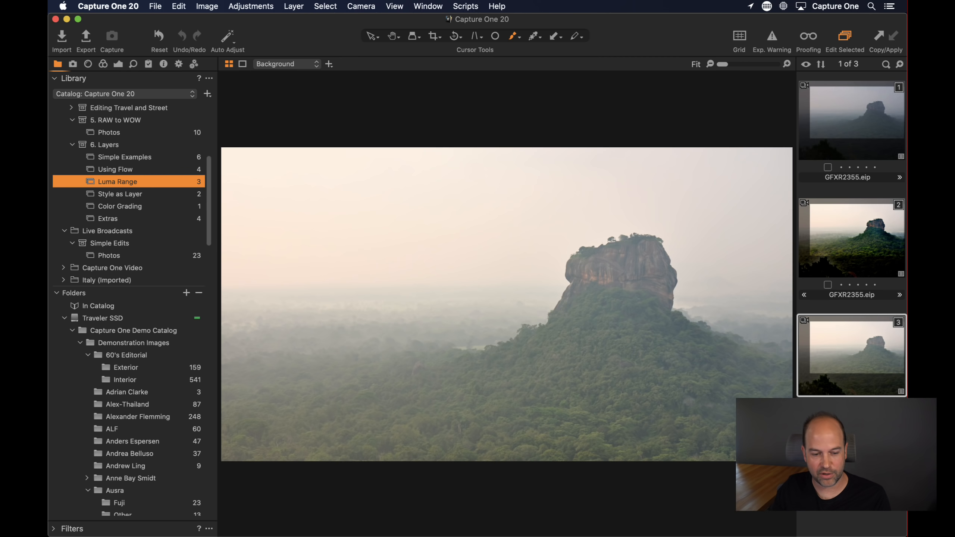
left_click(118, 64)
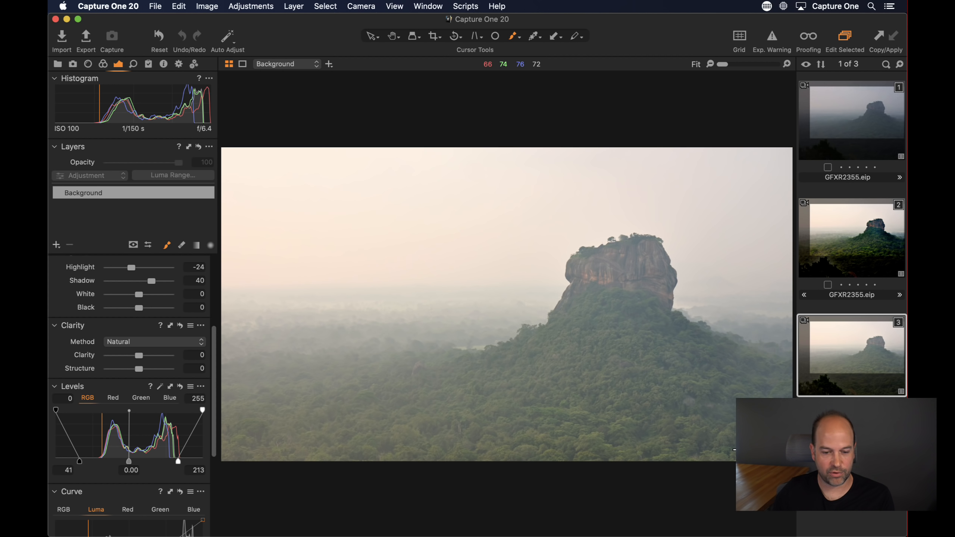
- Compare the three variants of GFXR2355.eip: the original, the one with a rock and greenery layer, and the background-only edit
left_click(844, 126)
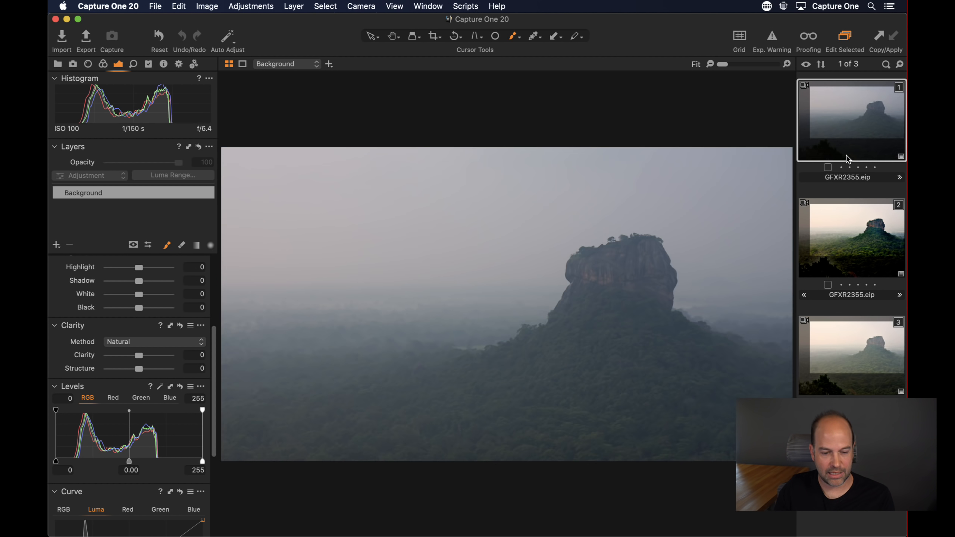
left_click(853, 249)
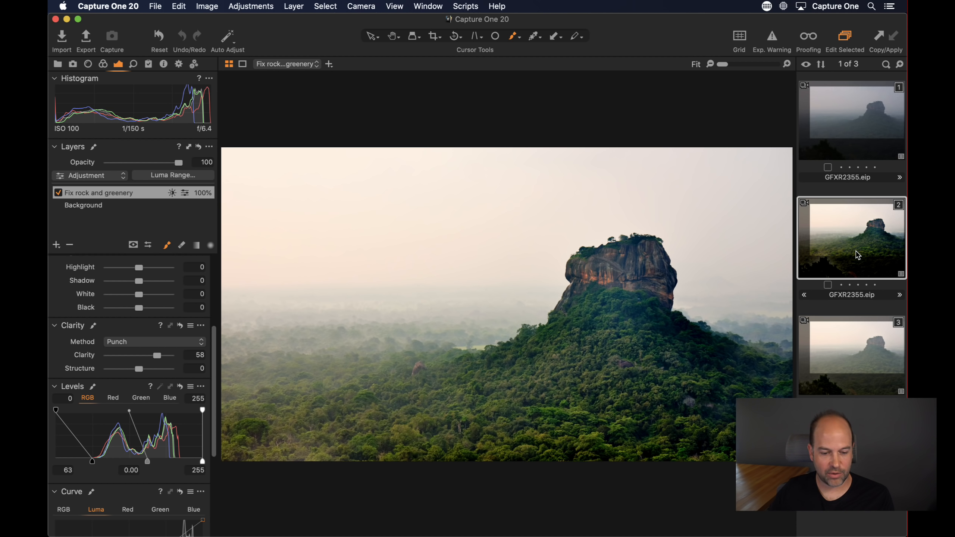
left_click(830, 348)
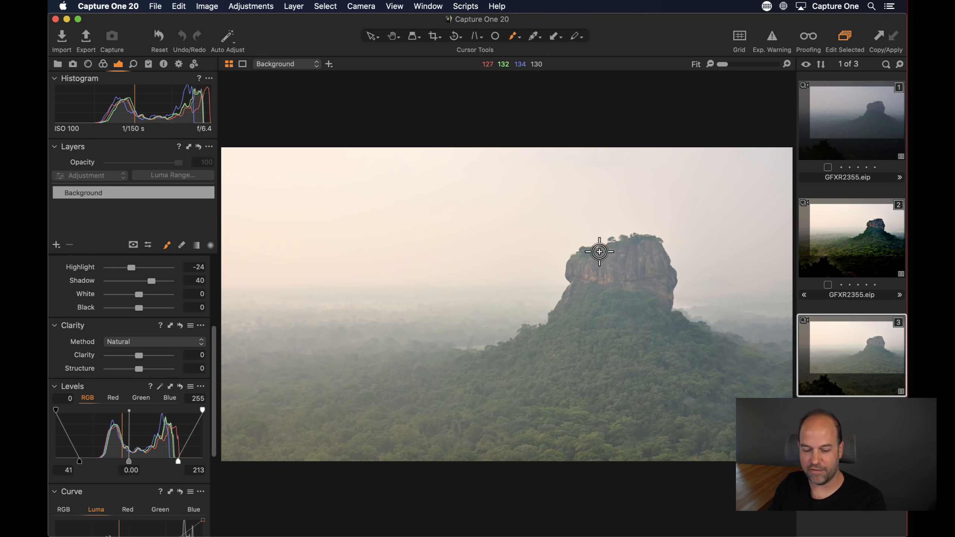
key("h")
left_click(872, 150)
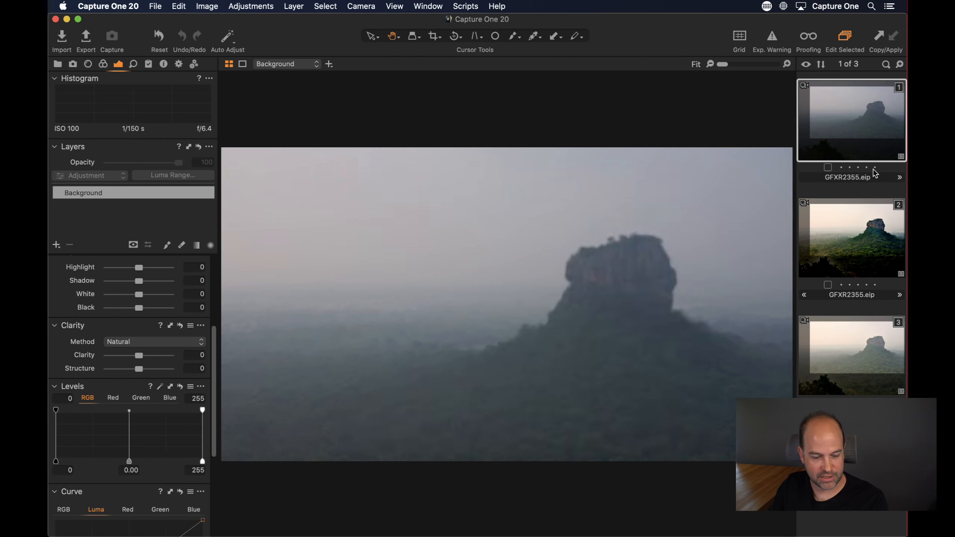
left_click(854, 349)
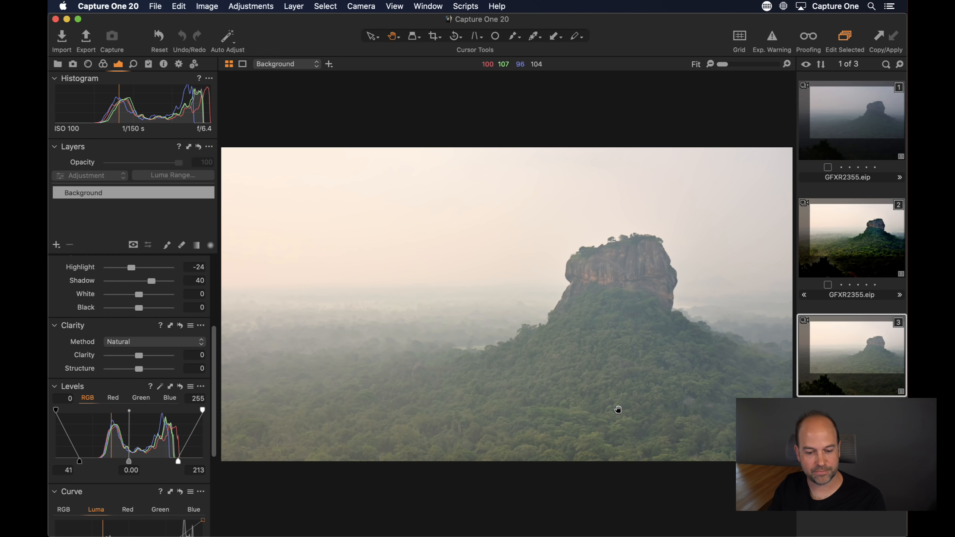
left_click(859, 236)
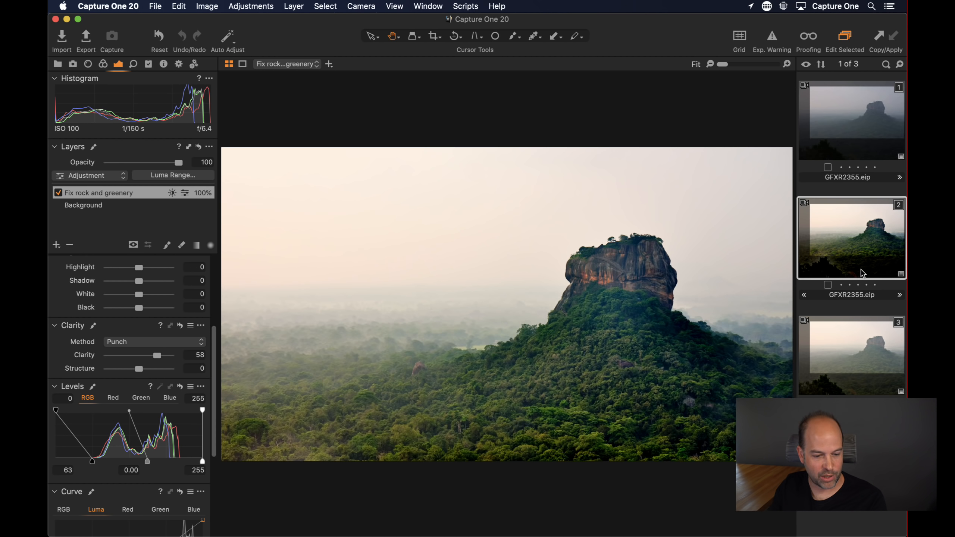
left_click(841, 360)
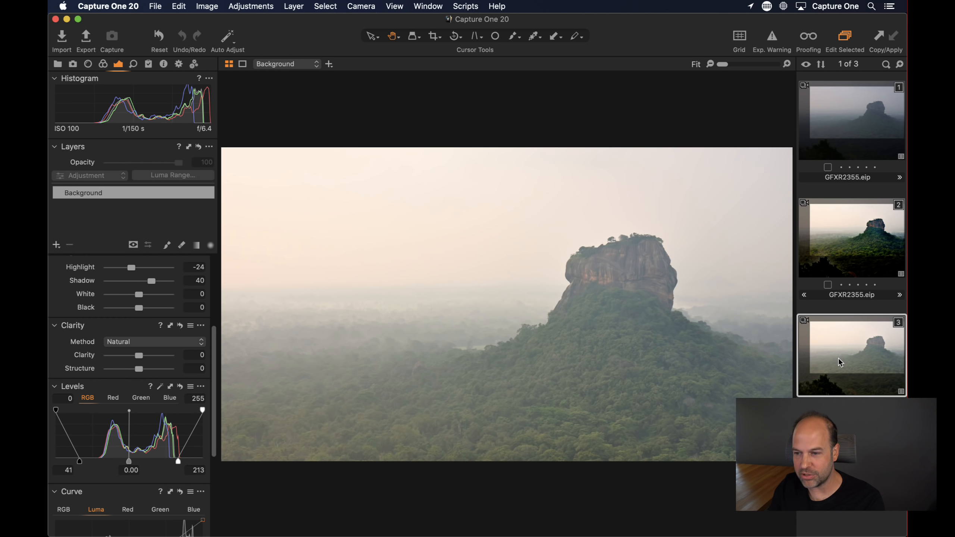
- Hide the thumbnail browser to enlarge the background-only variant in the viewer
key("super+shift+b")
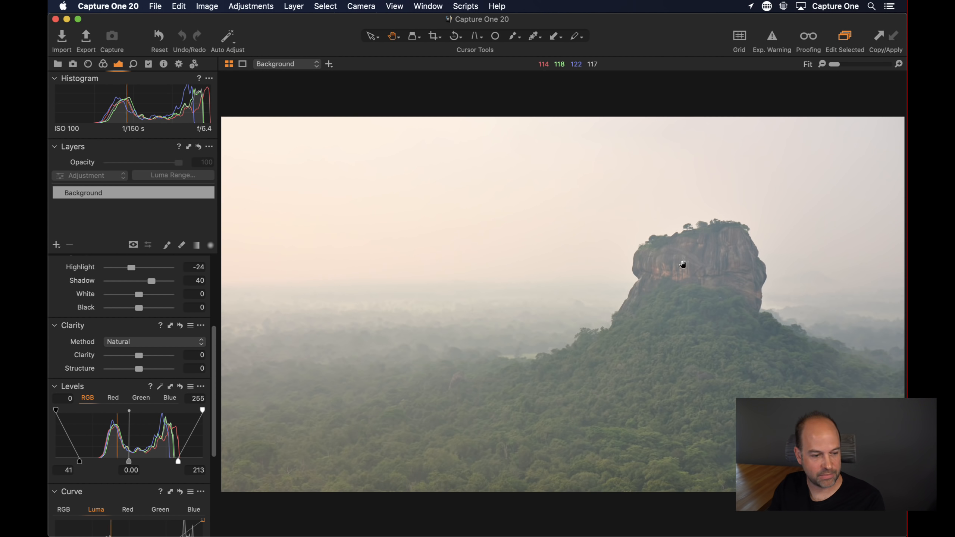
left_click(147, 216)
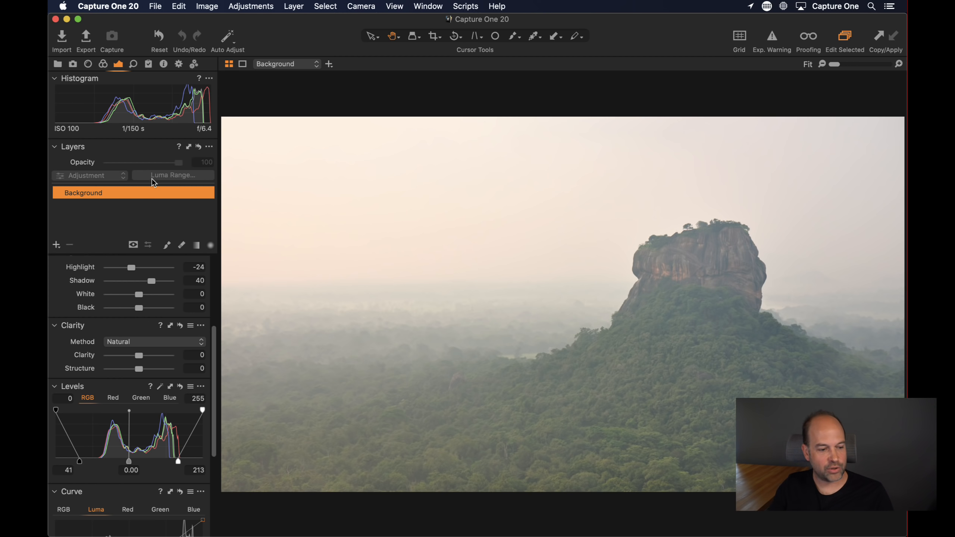
left_click_drag(143, 145, 168, 148)
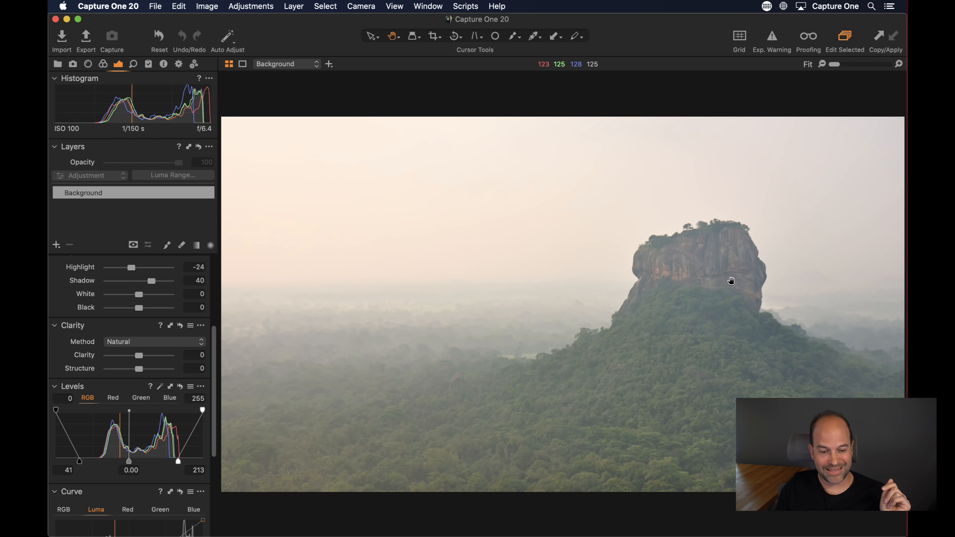
- Add a new filled layer named Greenery and display its mask over the photo
left_click(57, 247)
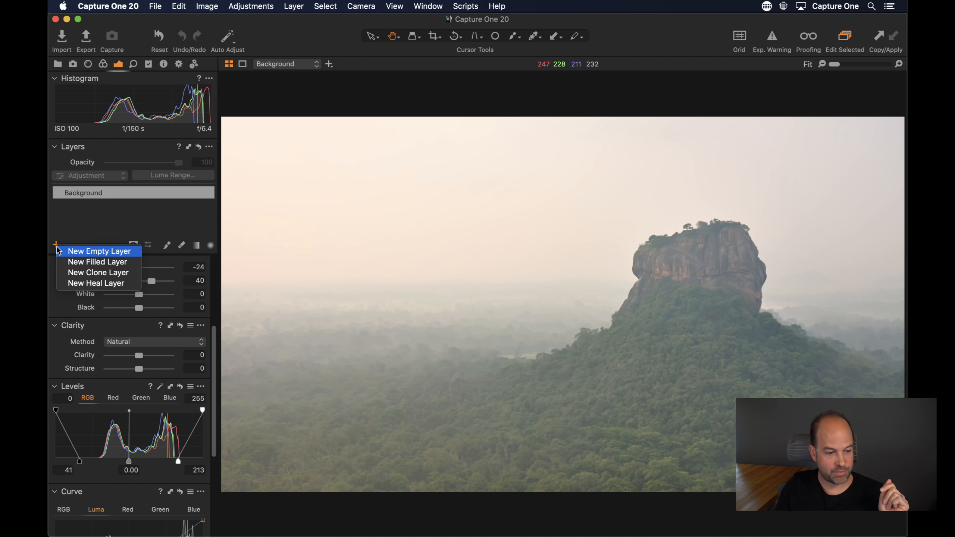
left_click(67, 259)
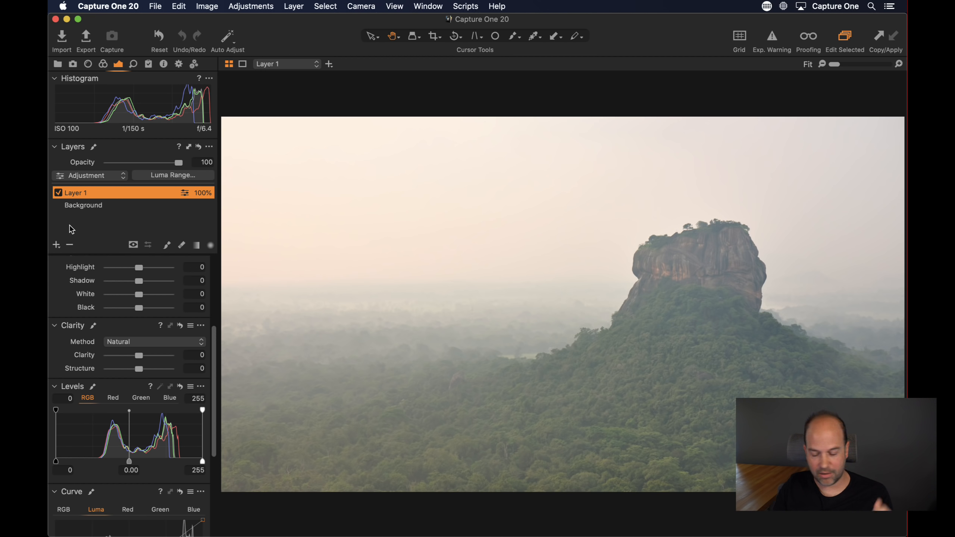
type("Greene")
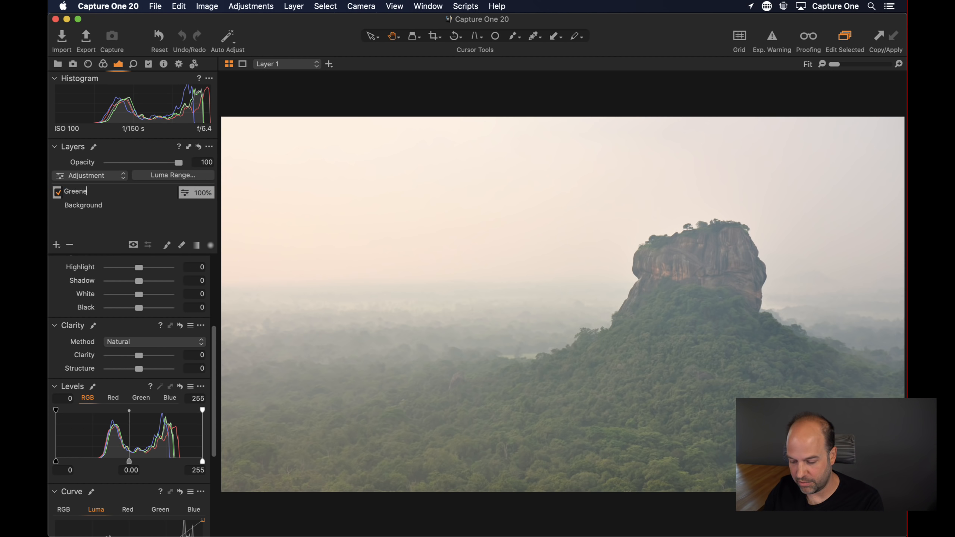
key("Return")
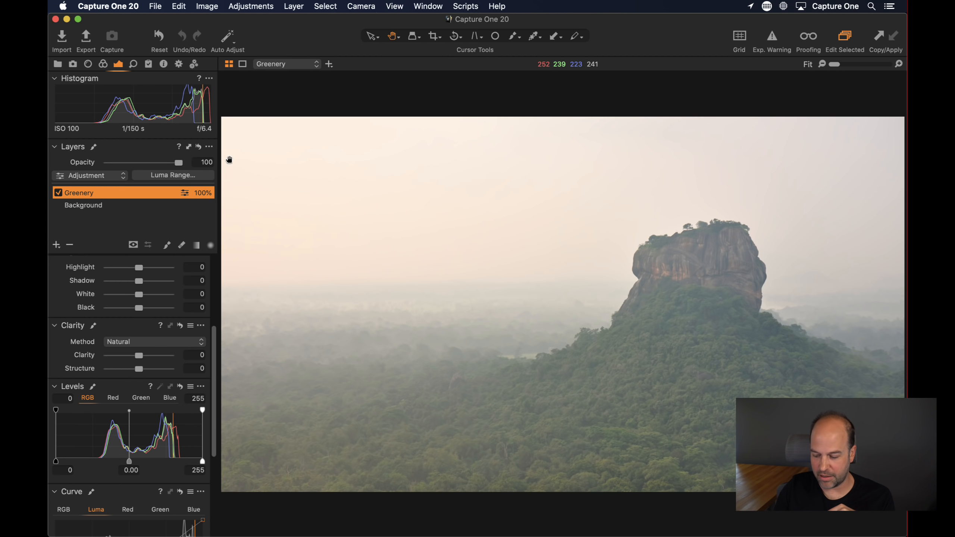
key("m")
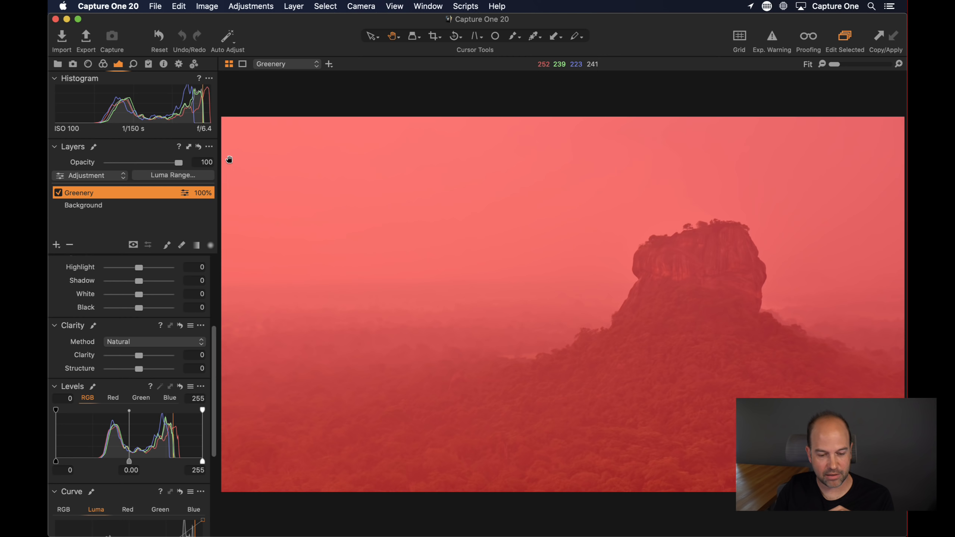
key("m")
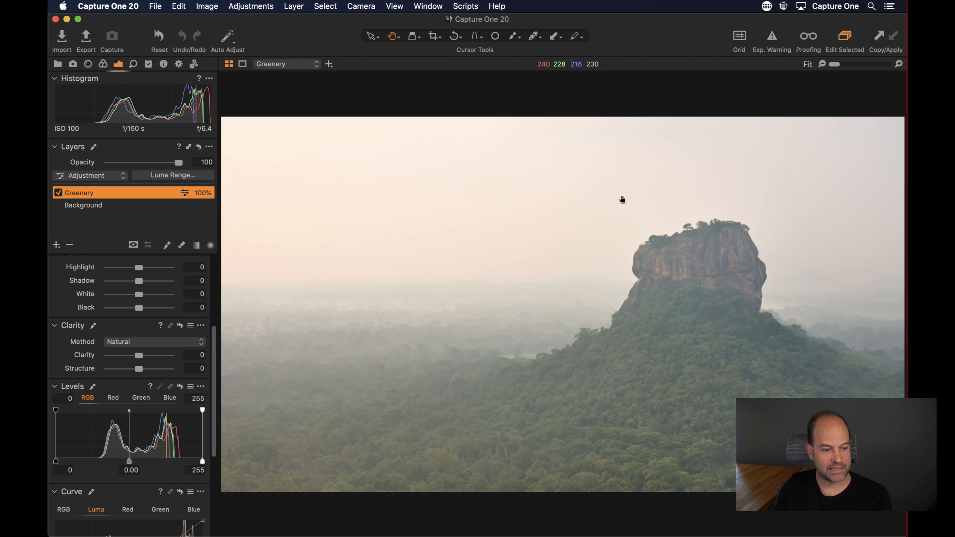
key("m")
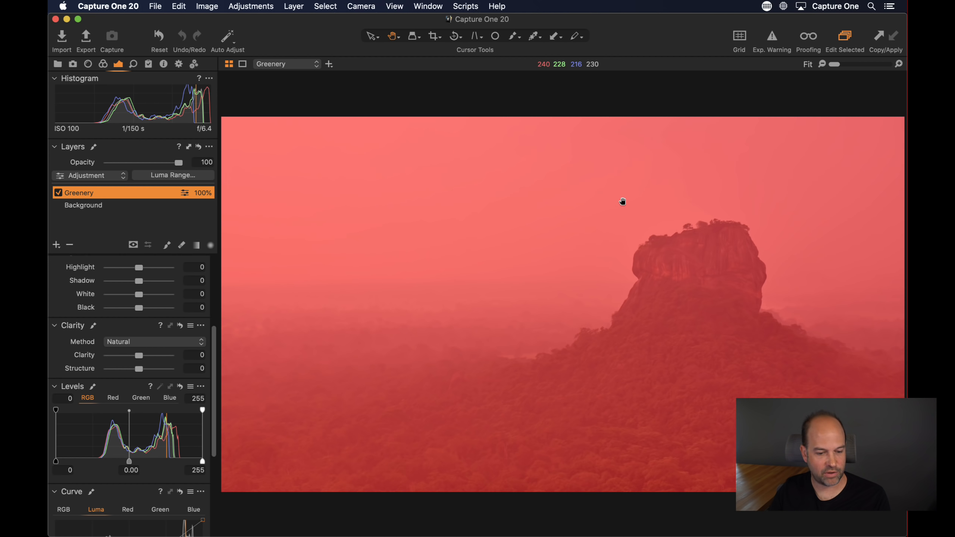
- Open the Greenery layer's Luma Range settings, try an upper range of 151, and lower the dark end of the range to 0
left_click(167, 176)
left_click_drag(719, 209, 392, 122)
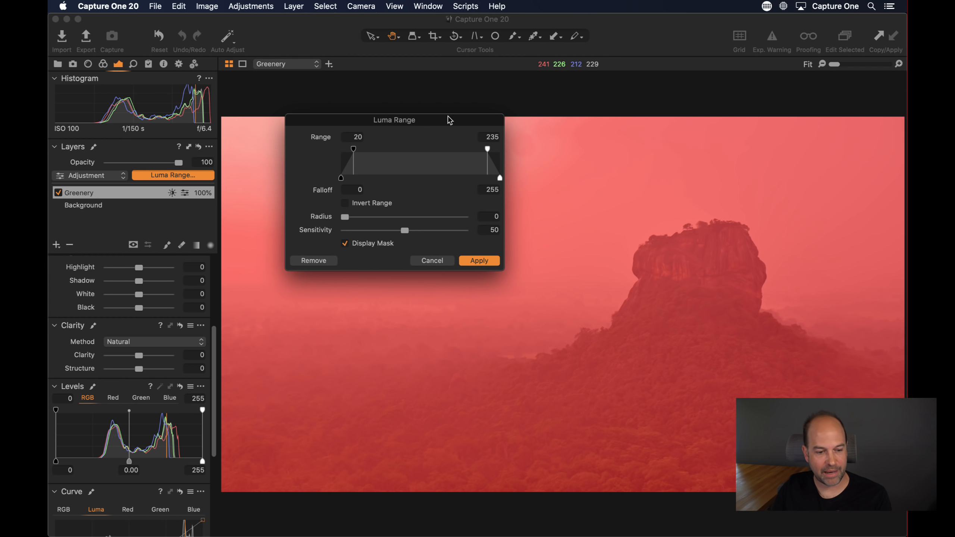
left_click_drag(446, 116, 449, 153)
left_click_drag(490, 188, 437, 186)
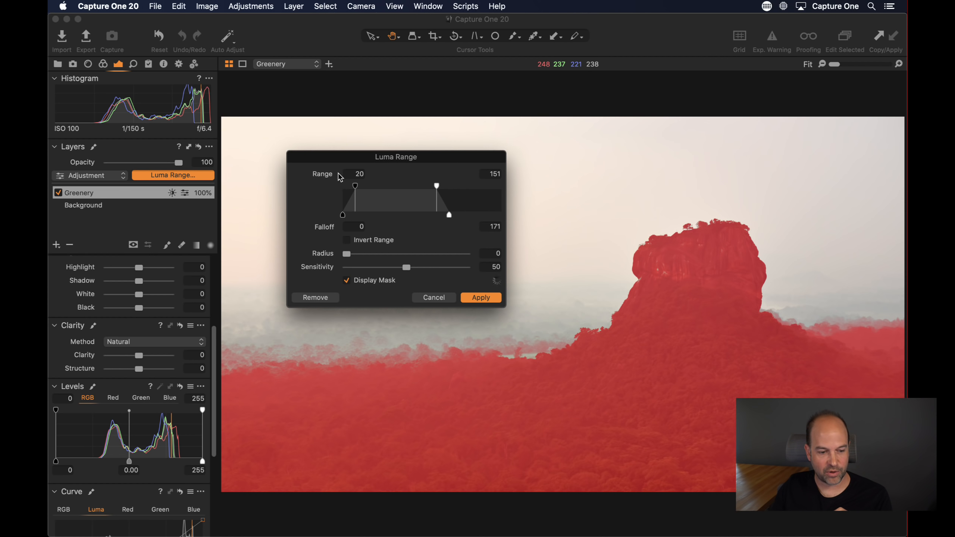
left_click_drag(437, 186, 488, 185)
left_click_drag(355, 186, 330, 186)
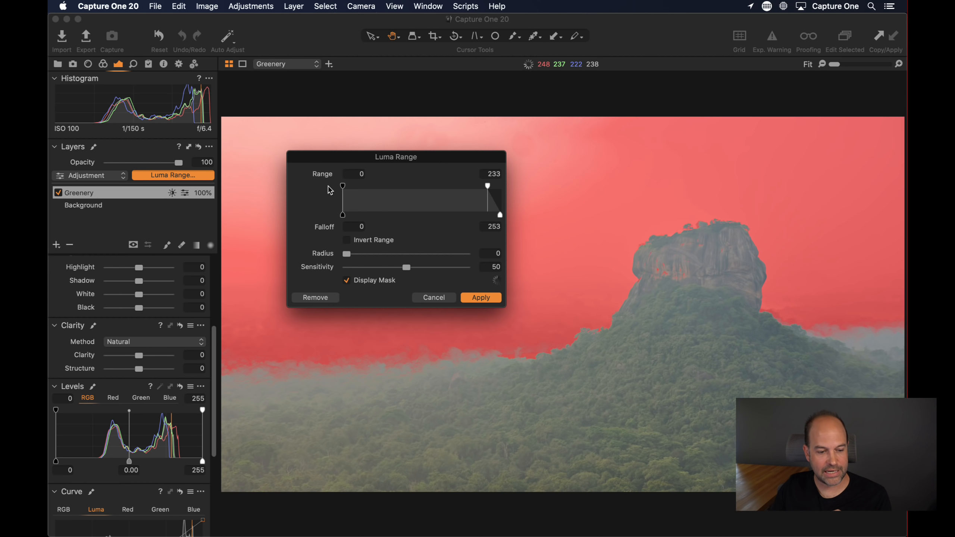
- Set the upper luma range to 155, try a hard falloff of 155, set the falloff to 181, and apply
left_click_drag(489, 186, 440, 190)
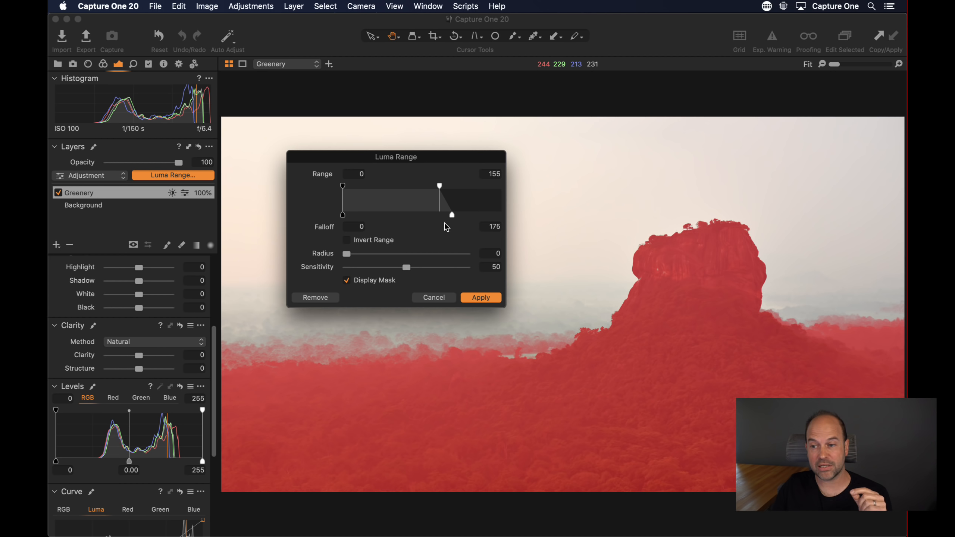
left_click_drag(453, 216, 439, 216)
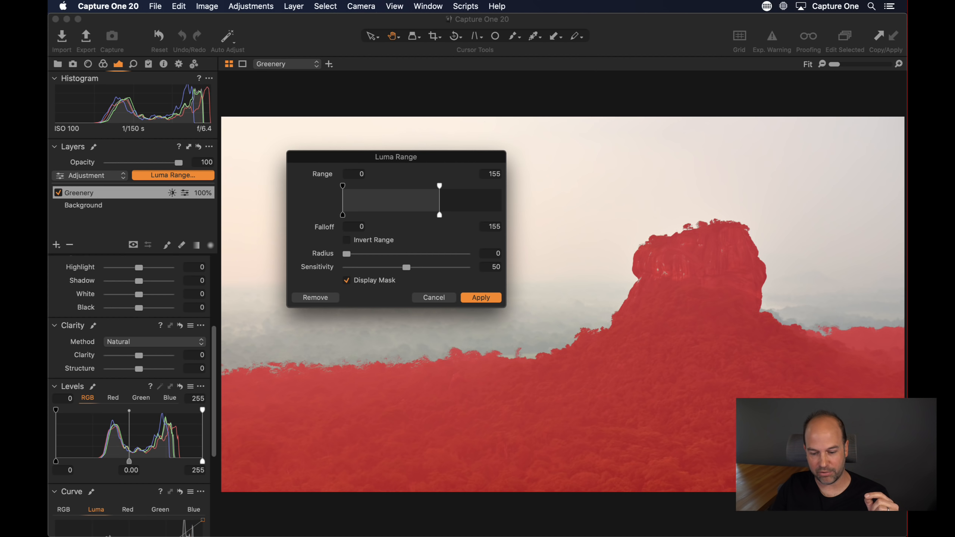
left_click_drag(441, 214, 455, 214)
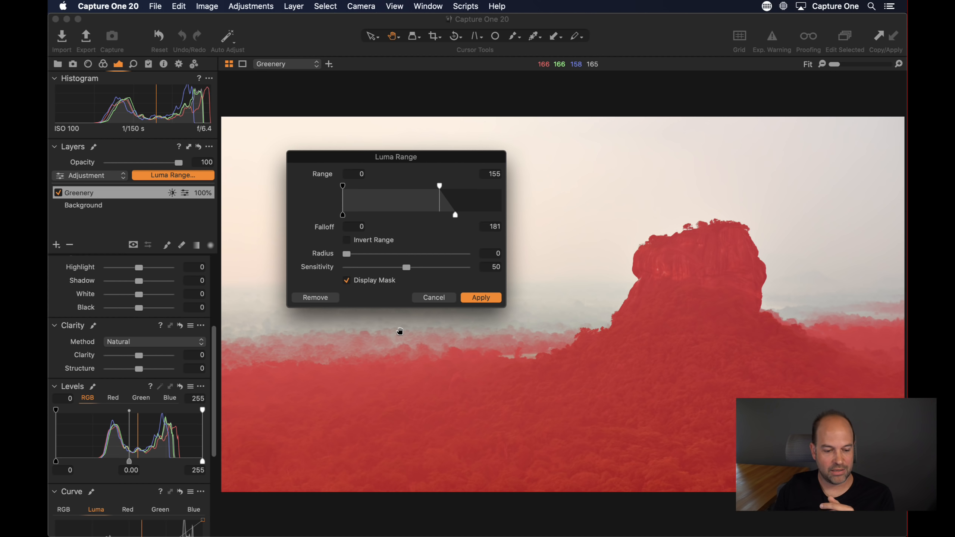
left_click(482, 298)
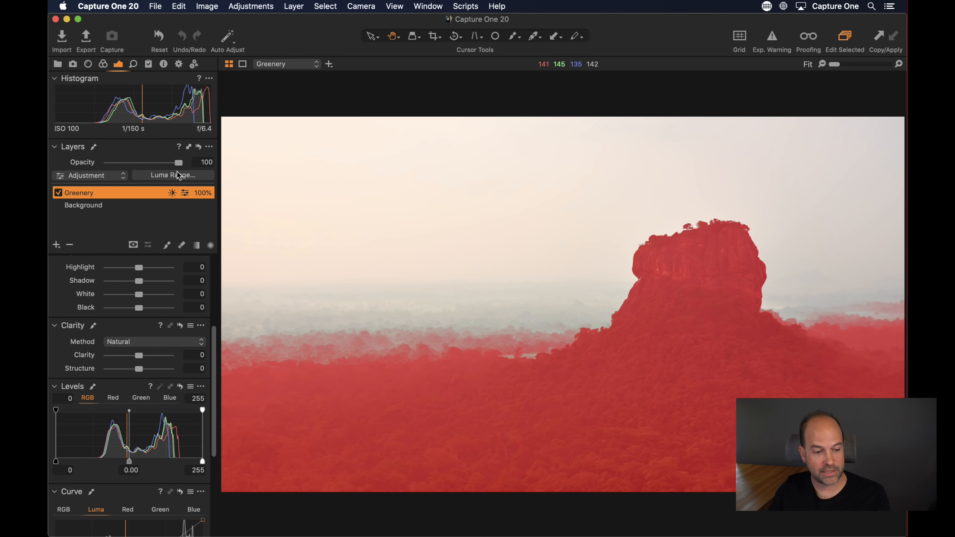
- Display the Greenery mask in grayscale, try an upper luma range of 193, and apply a range of 154 with falloff 179
left_click(134, 248)
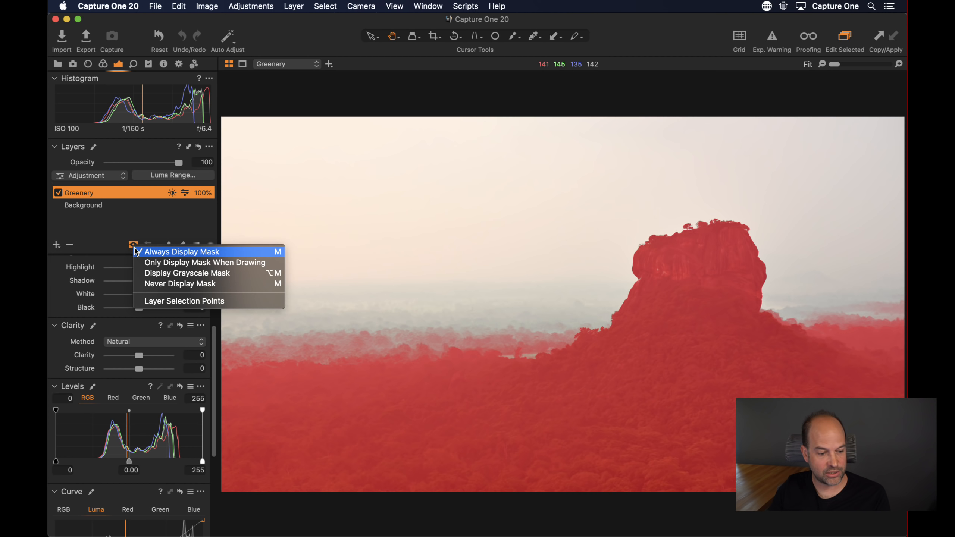
left_click(152, 274)
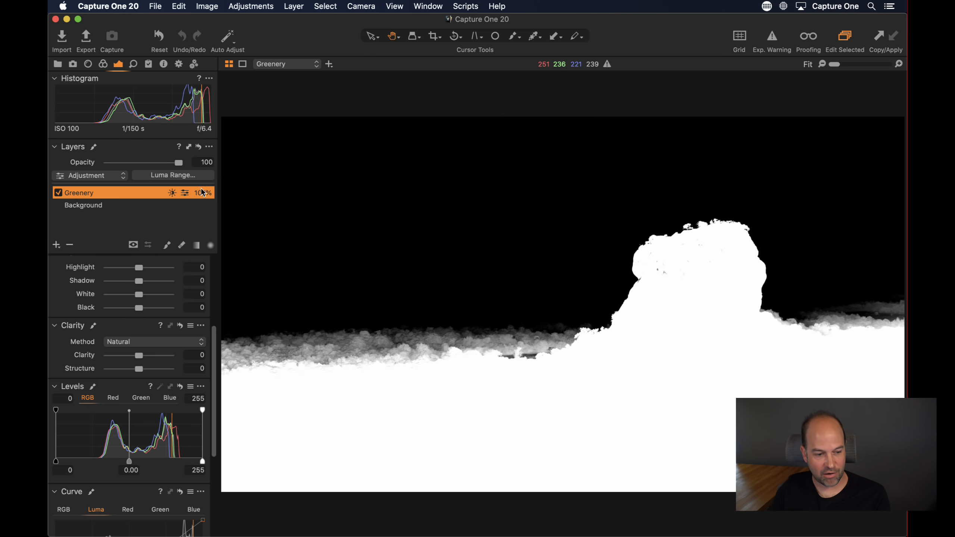
left_click(181, 175)
left_click_drag(440, 186, 464, 187)
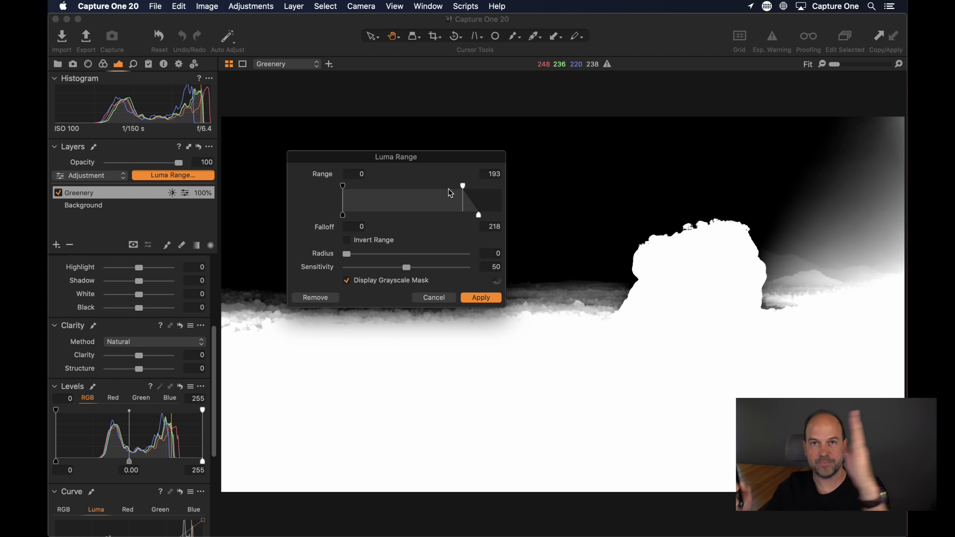
left_click_drag(464, 187, 439, 192)
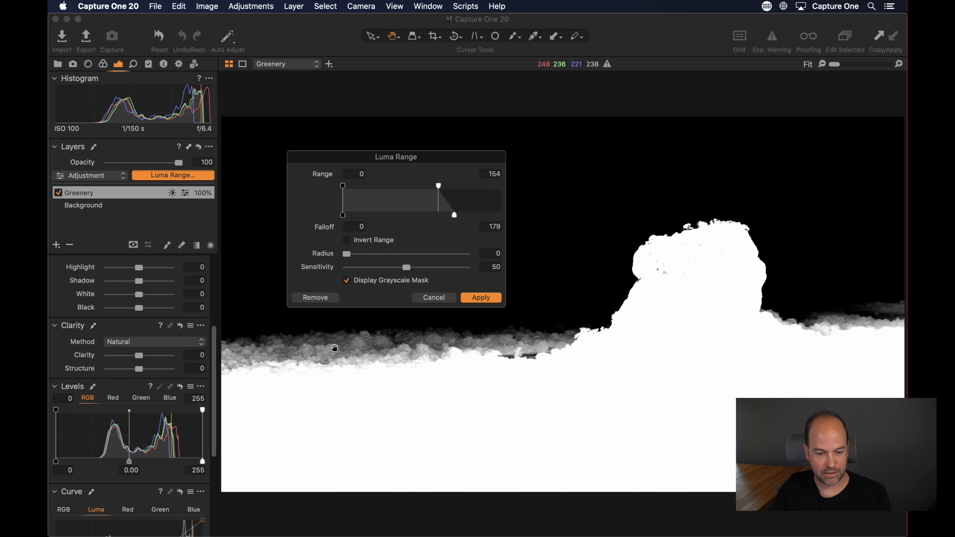
left_click(484, 299)
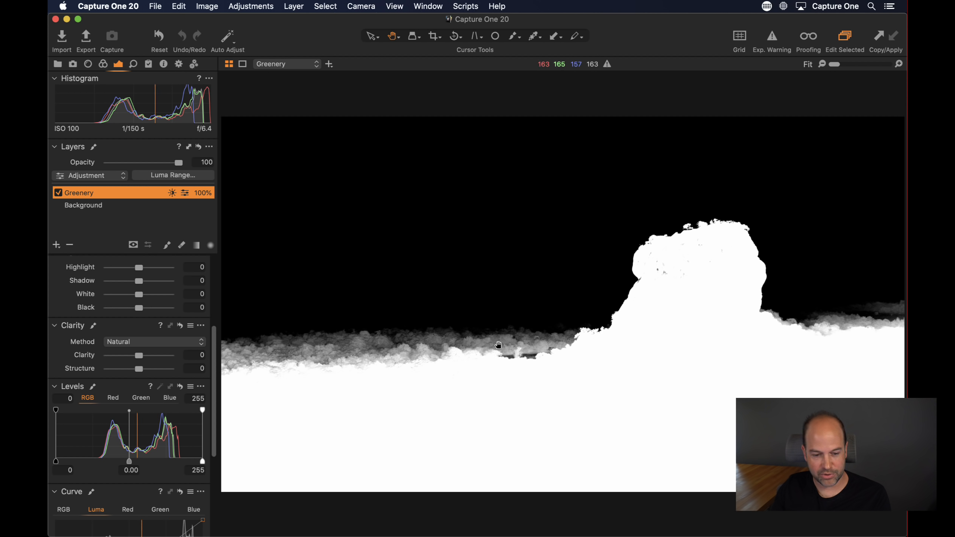
- Hide the mask and set the Greenery layer's RGB levels to black point 58, midtone about -0.07 and white point 226
key("m")
key("m")
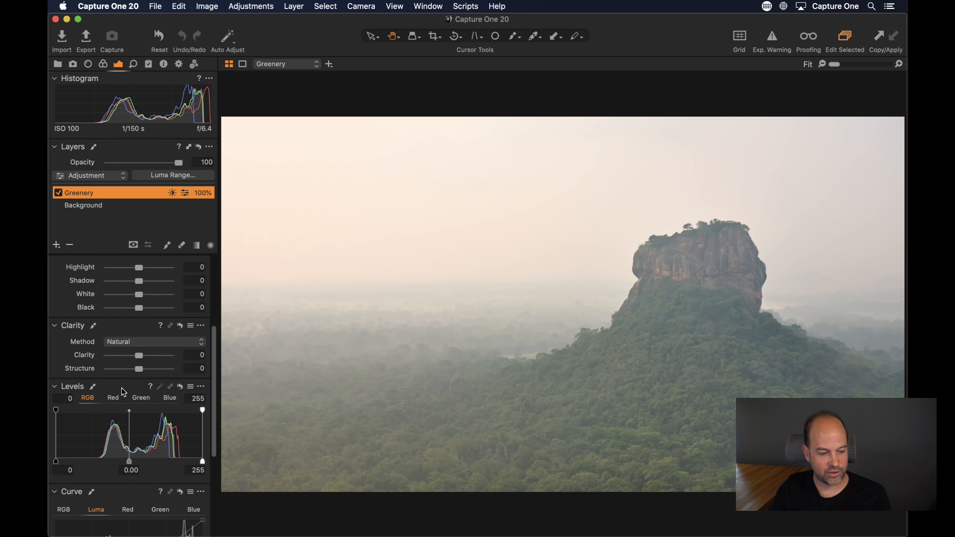
scroll(214, 381, "down", 5)
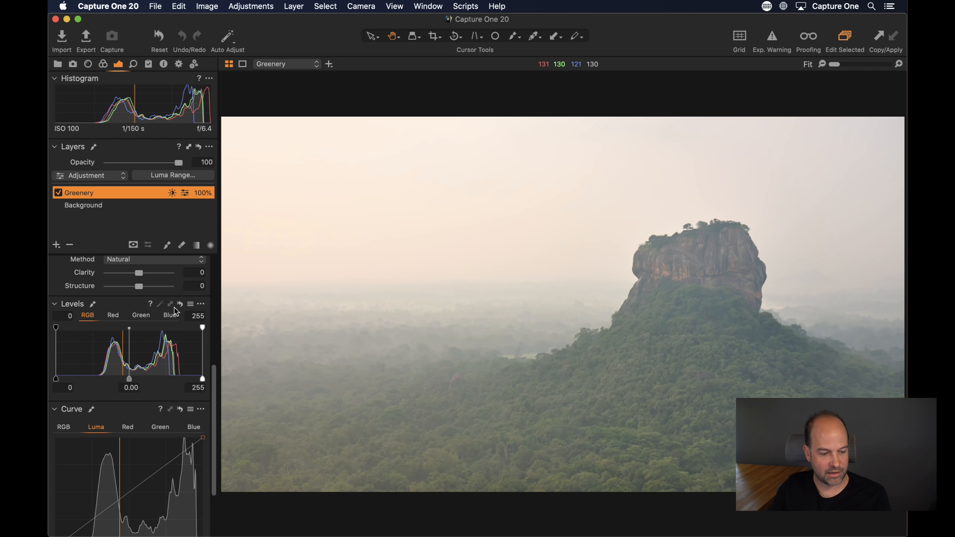
left_click_drag(203, 379, 186, 379)
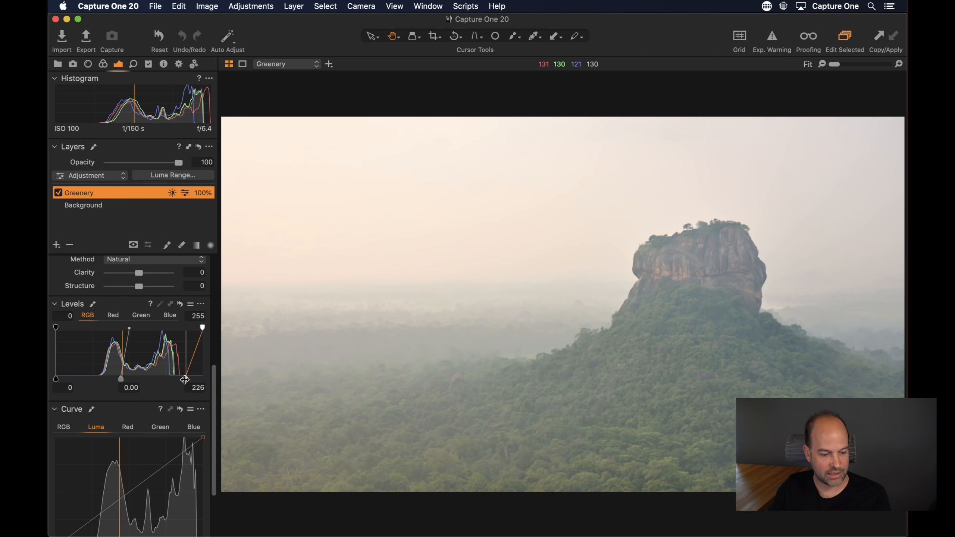
left_click_drag(55, 380, 142, 380)
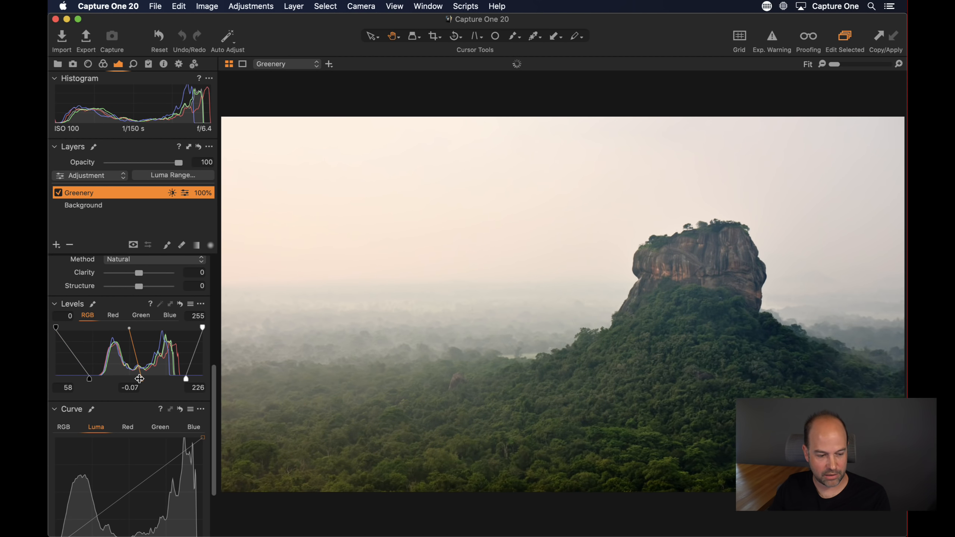
- Raise the Greenery layer's Clarity to 64 with the Natural method
scroll(106, 422, "down", 1)
scroll(106, 422, "down", 2)
scroll(112, 339, "up", 8)
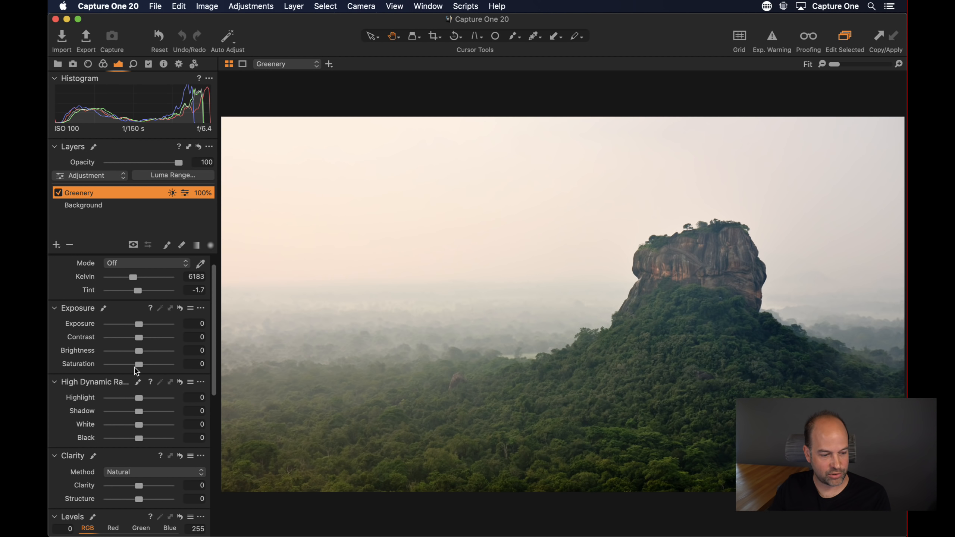
left_click_drag(139, 486, 158, 485)
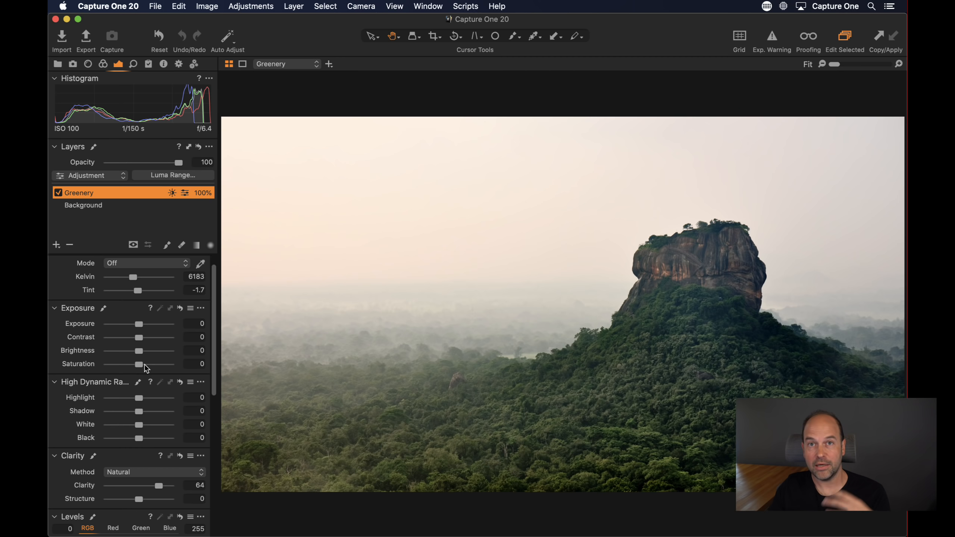
- Set the Greenery layer's Saturation to 36 and inspect the foliage and rock detail up close
left_click_drag(138, 365, 150, 365)
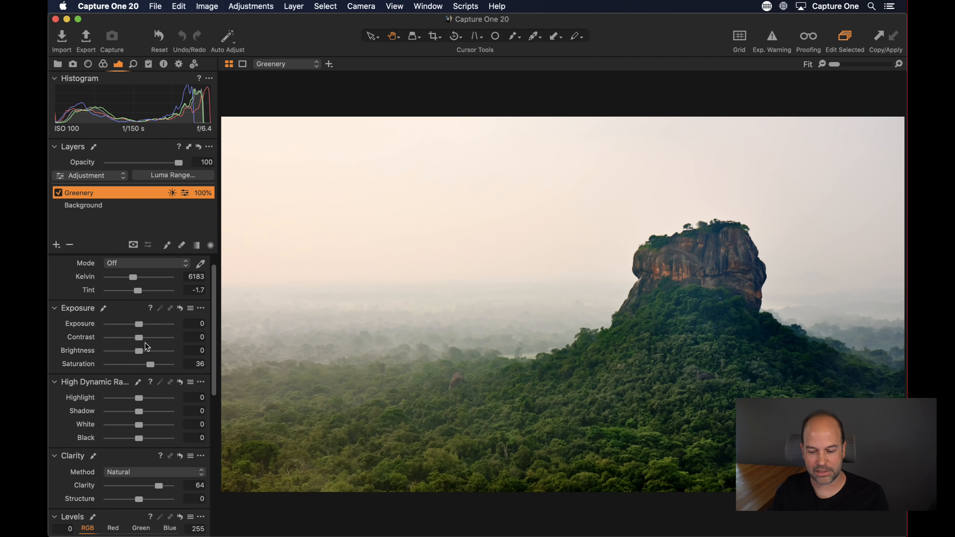
key("super+plus")
key("super+plus")
key("super+plus")
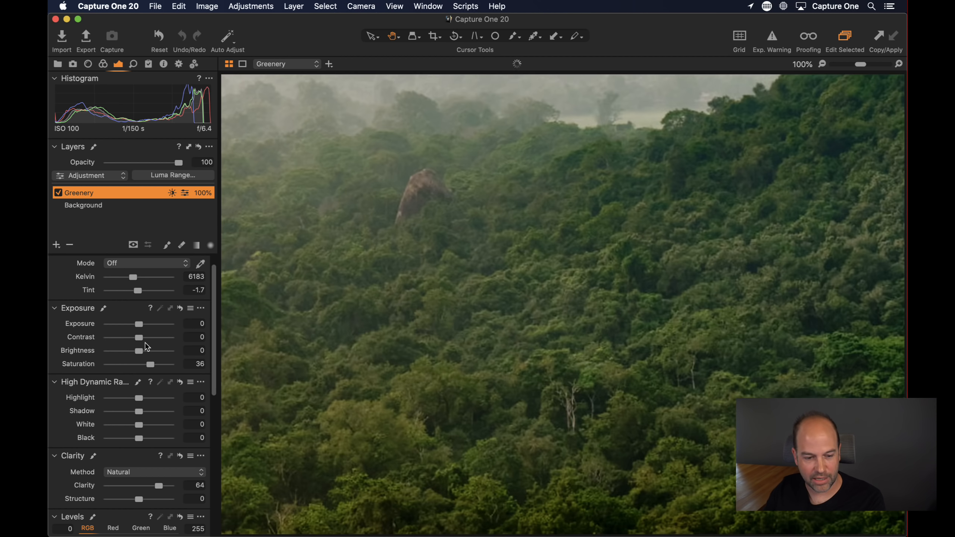
left_click_drag(877, 197, 509, 479)
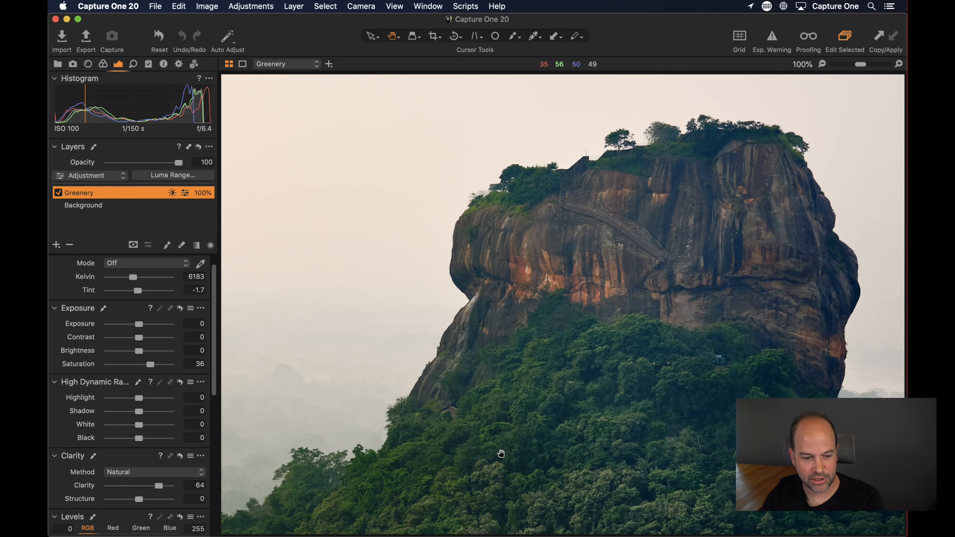
key("super+plus")
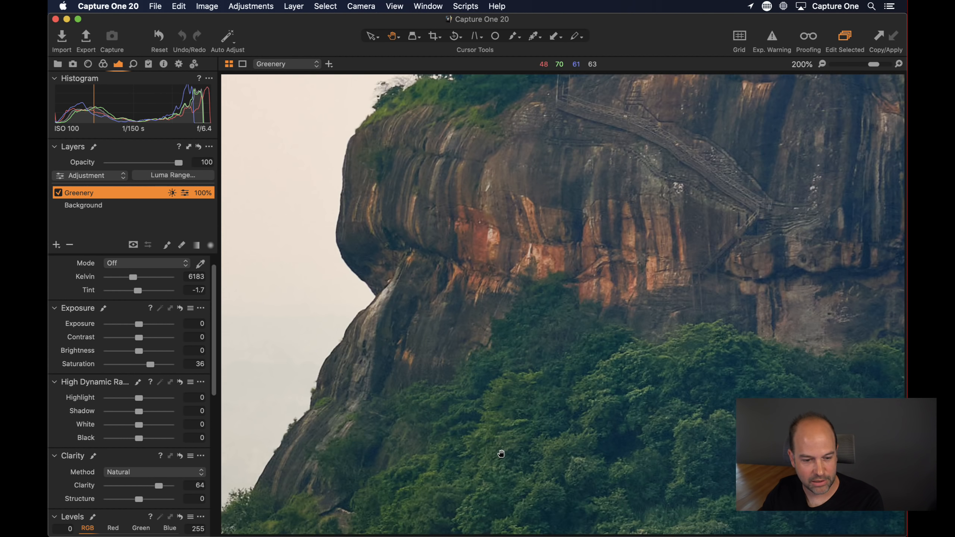
left_click_drag(750, 162, 559, 179)
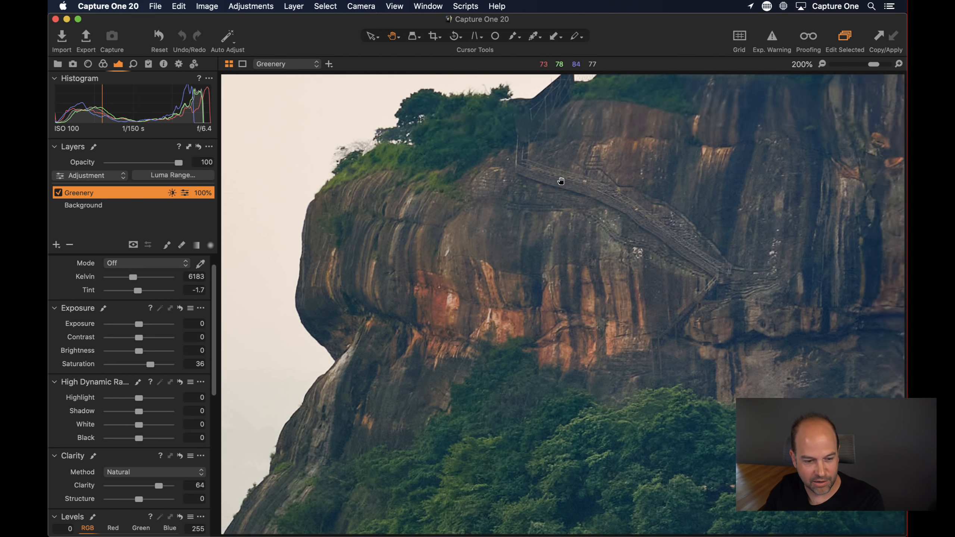
left_click(822, 64)
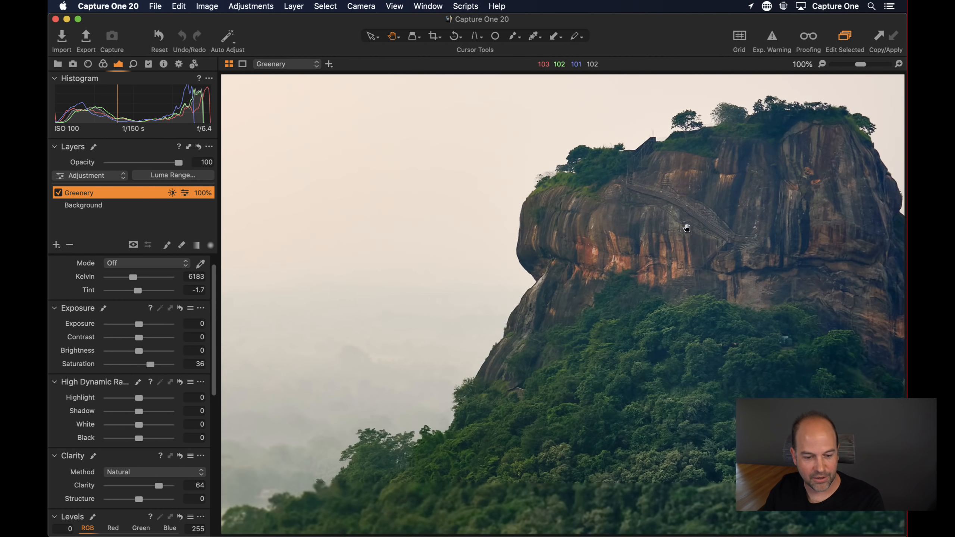
left_click_drag(687, 228, 659, 214)
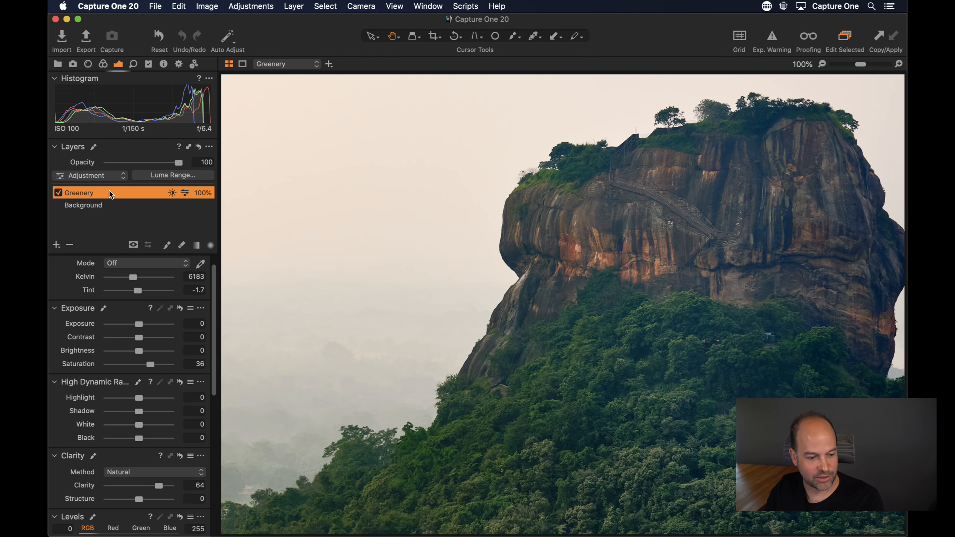
- Display the Greenery mask in grayscale and try a Feather Mask radius of 100 without applying it
key("m")
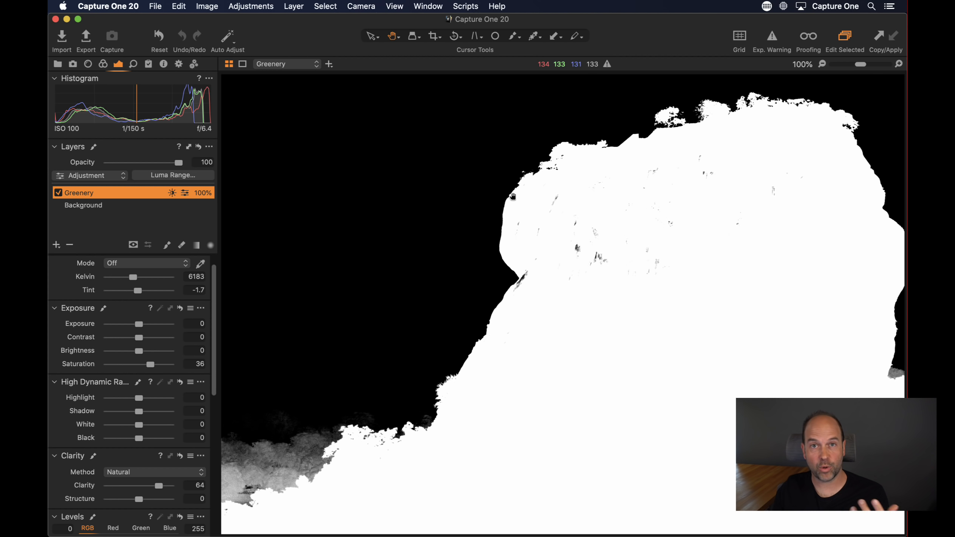
right_click(96, 194)
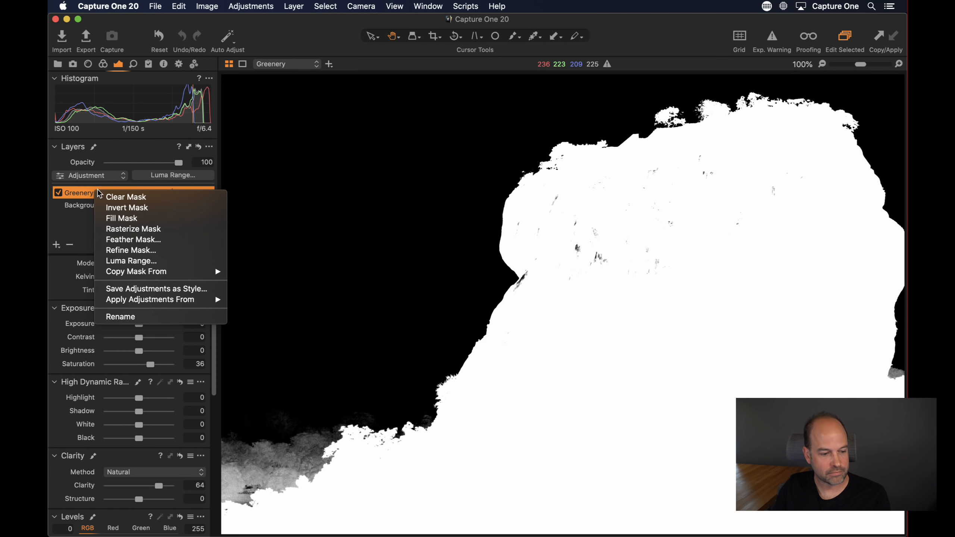
left_click(140, 242)
left_click_drag(490, 151, 434, 138)
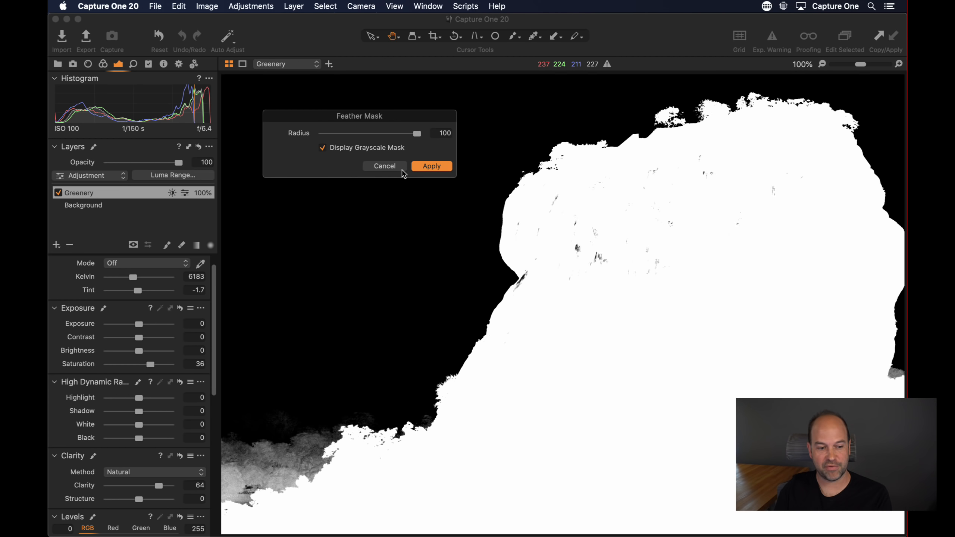
left_click(381, 168)
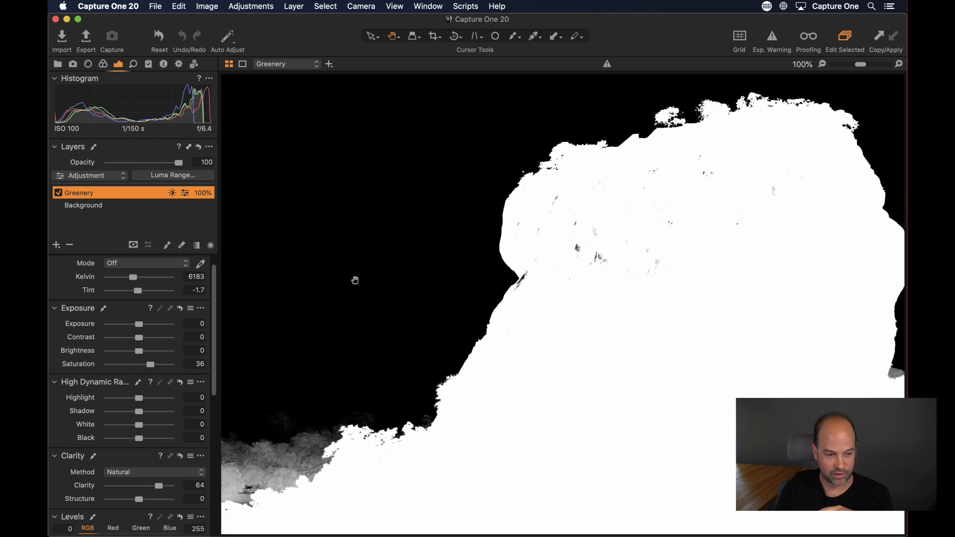
- Try a Refine Mask radius of 300 on the Greenery layer without applying it
right_click(97, 189)
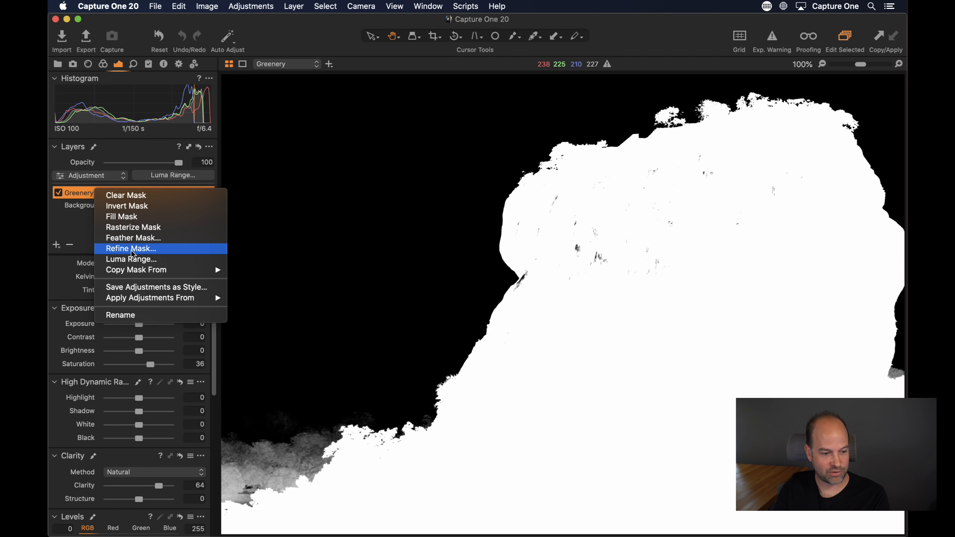
left_click(131, 250)
left_click_drag(511, 151, 537, 151)
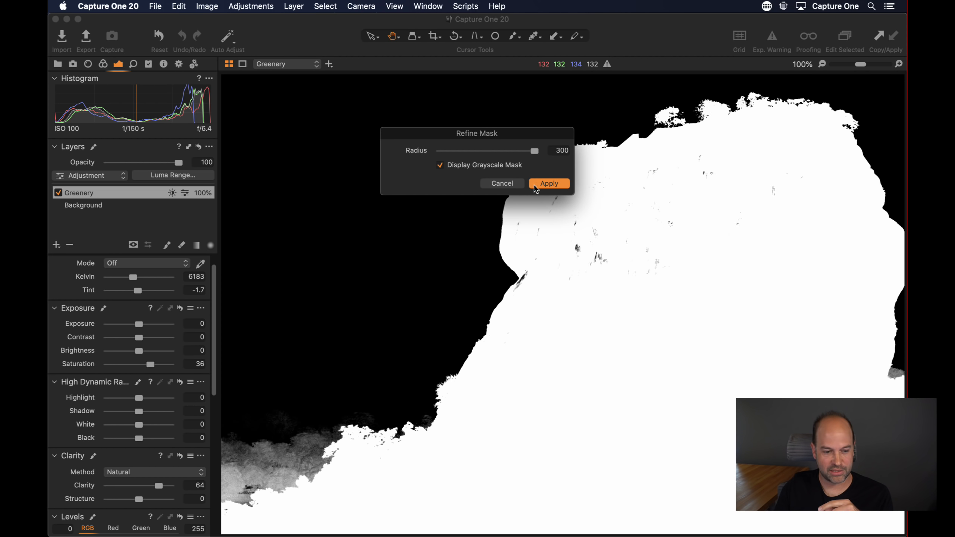
left_click(504, 183)
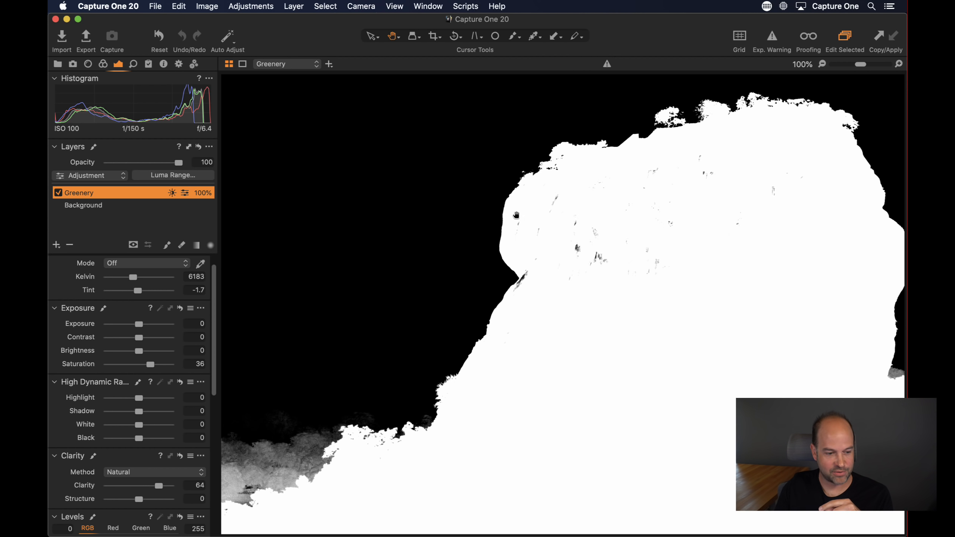
- Reopen the Greenery layer's Luma Range settings, try a Radius of 18.6, and raise it to 52.2
left_click(176, 180)
left_click_drag(407, 155, 359, 90)
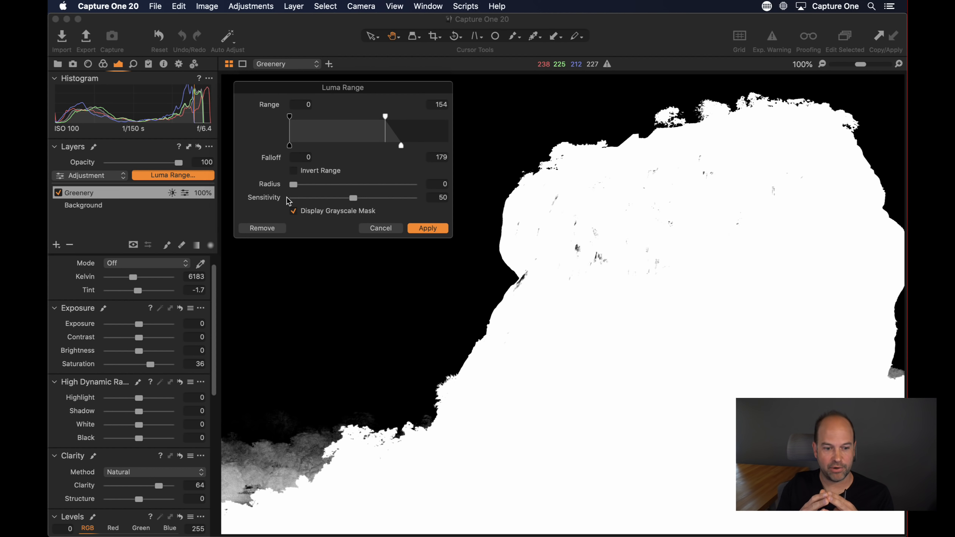
left_click_drag(294, 184, 358, 185)
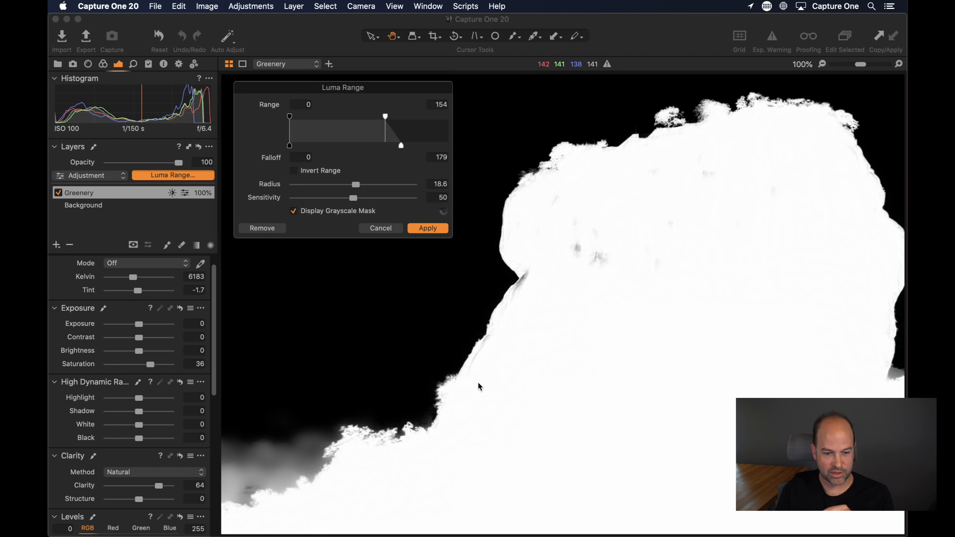
left_click_drag(357, 184, 378, 184)
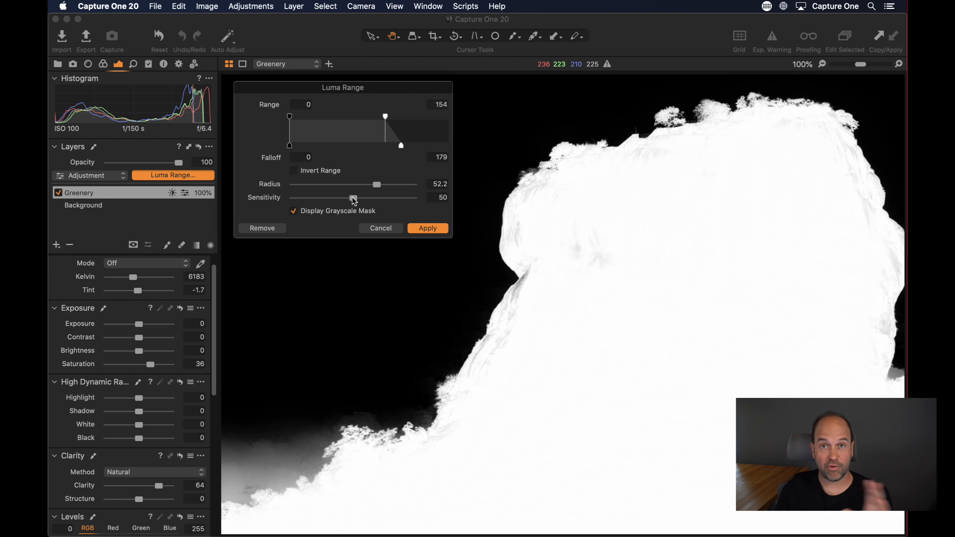
- Try luma range Sensitivity at 0 and 100 and Radius at 300, and set Radius to 58.4 and Sensitivity to 76
double_click(353, 198)
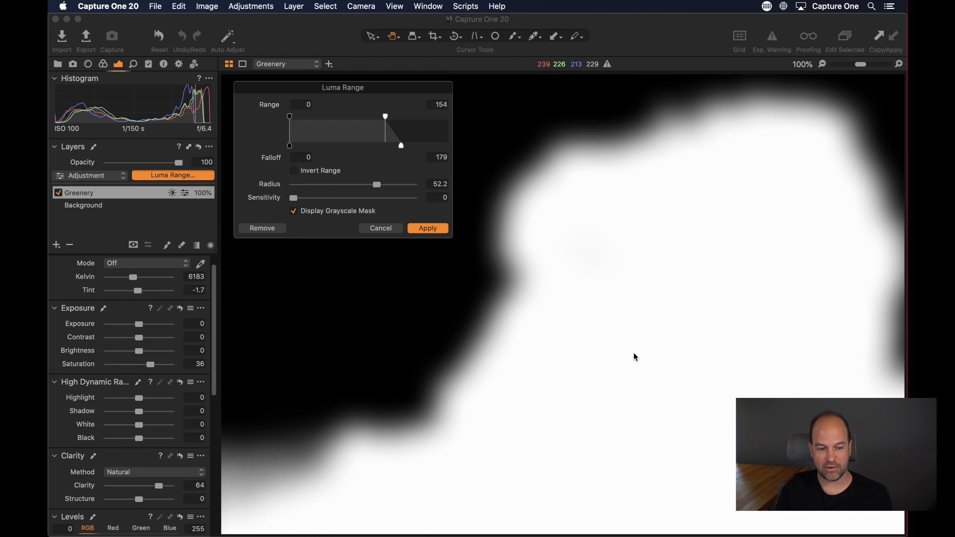
left_click_drag(294, 199, 529, 211)
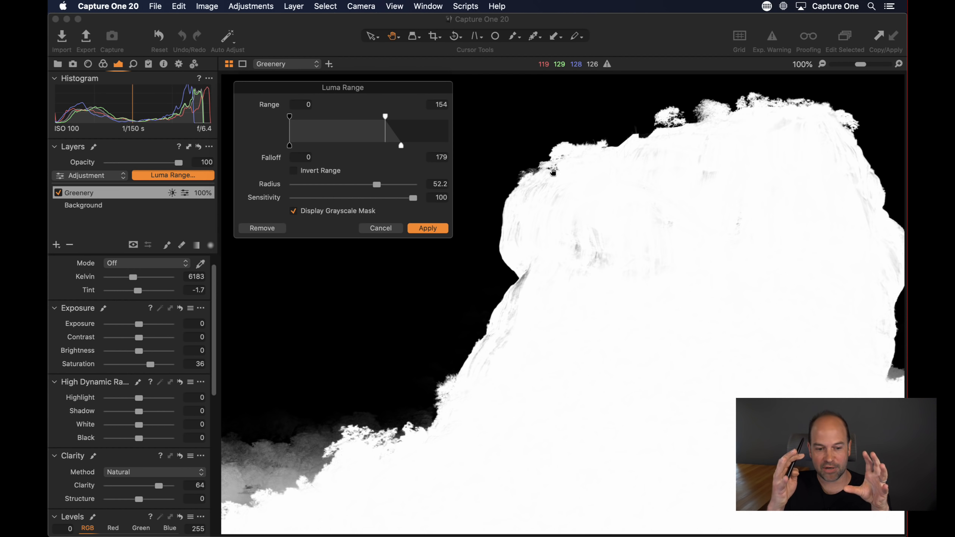
left_click_drag(389, 185, 465, 211)
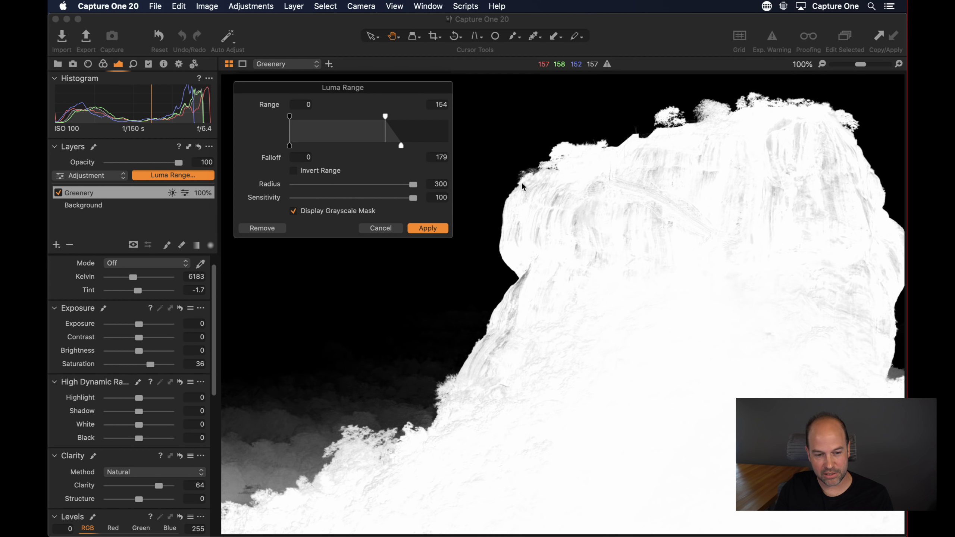
left_click_drag(401, 185, 384, 198)
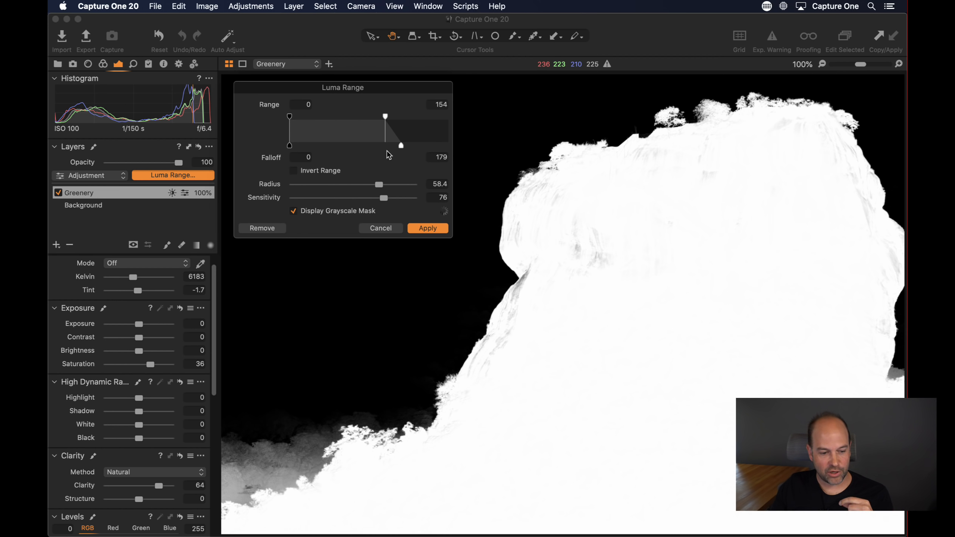
- Turn off the grayscale mask display, try Sensitivity 0, apply the luma range with Sensitivity 100, and check the resulting mask
left_click(293, 211)
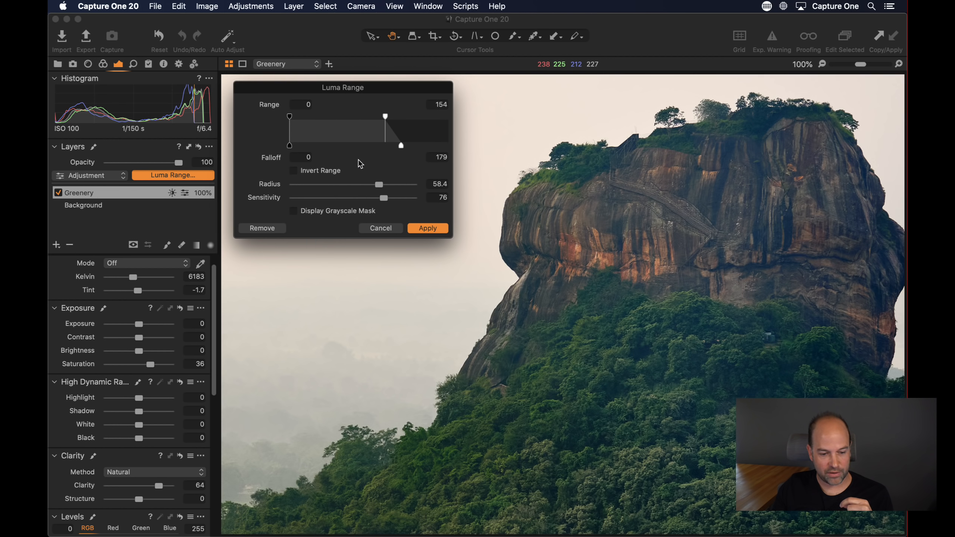
left_click_drag(385, 199, 293, 199)
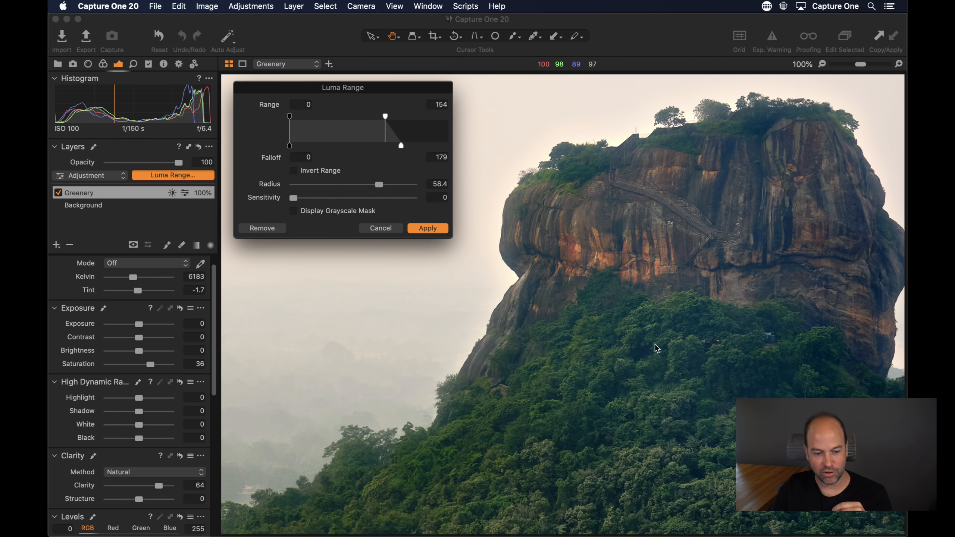
left_click_drag(294, 198, 542, 188)
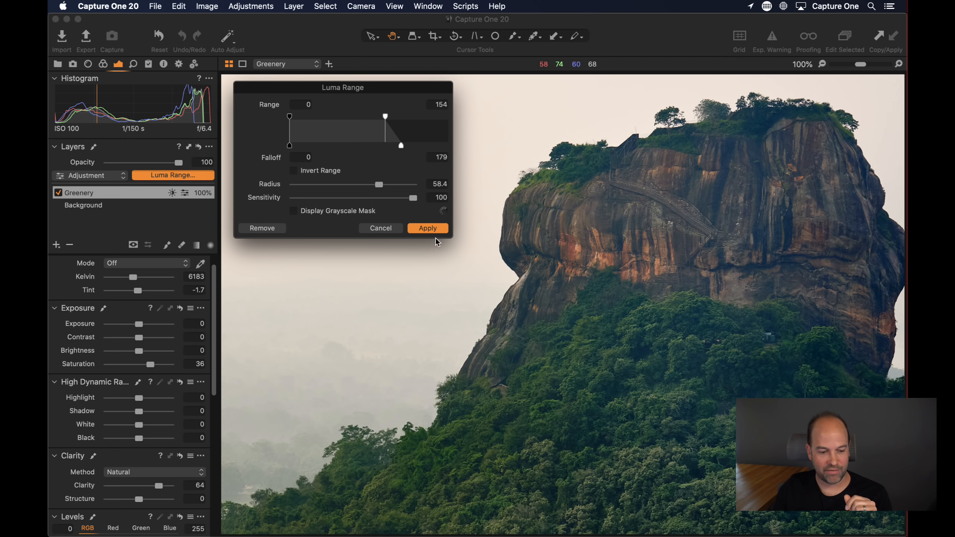
left_click(427, 228)
key("alt+m")
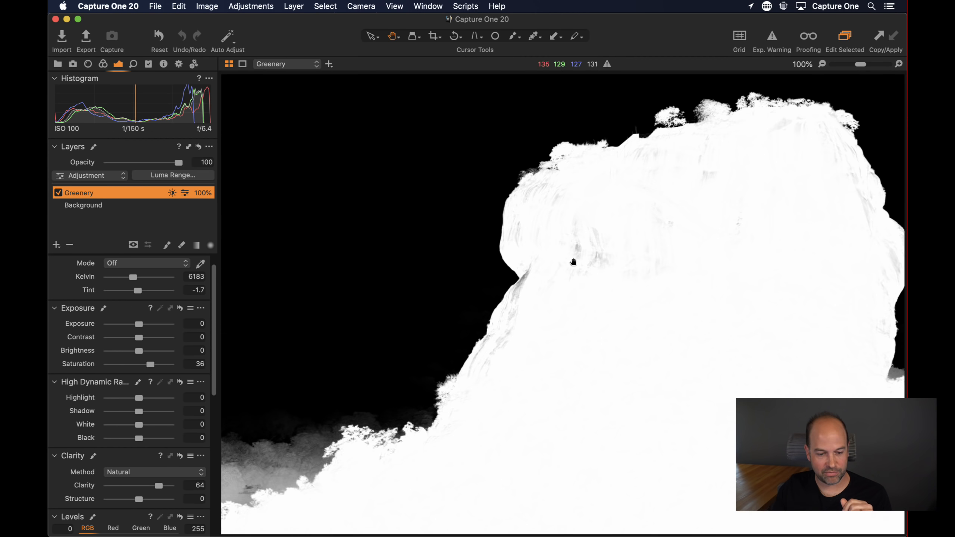
double_click(574, 263)
key("m")
key("m")
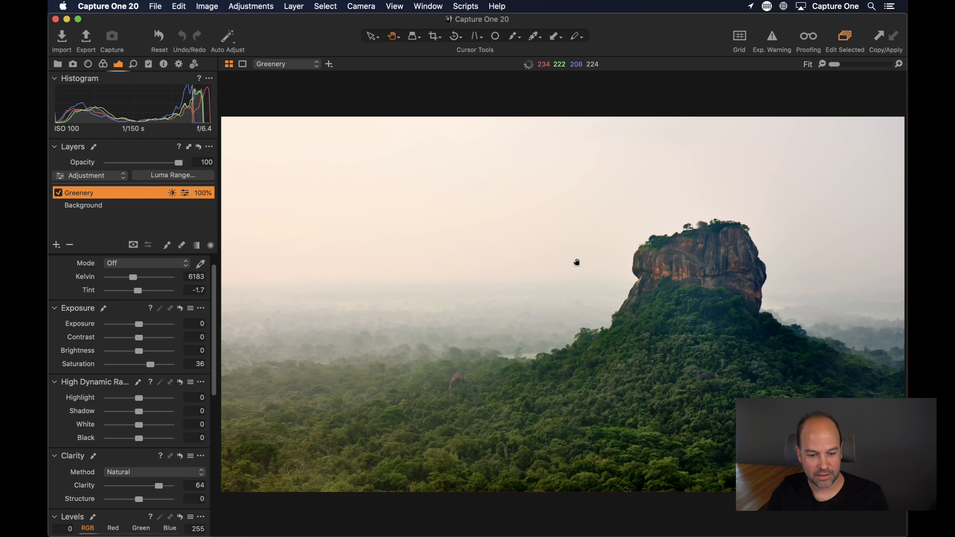
- Reopen the Greenery luma range, compare Sensitivity at 0 and 100, set it to 43, and apply
left_click(188, 176)
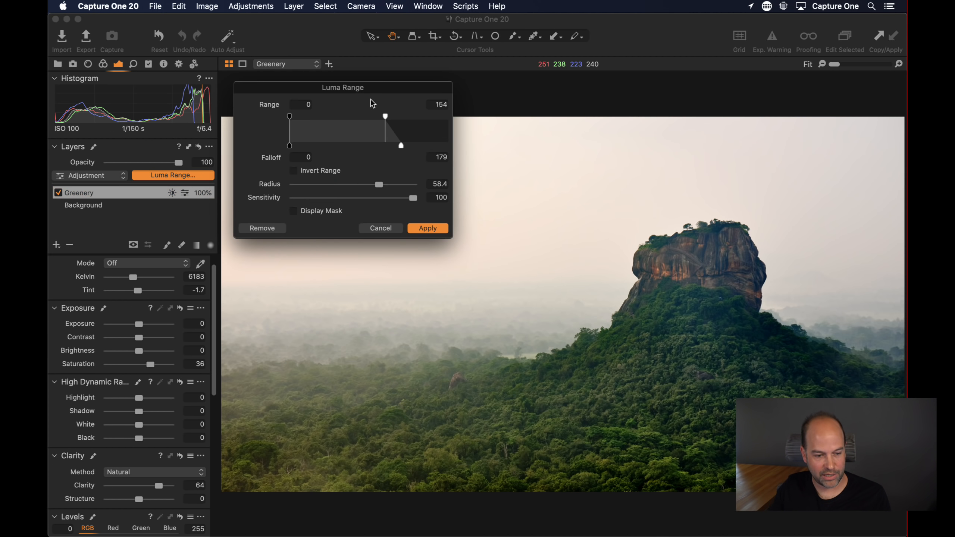
left_click_drag(391, 105, 463, 159)
left_click_drag(503, 267, 384, 268)
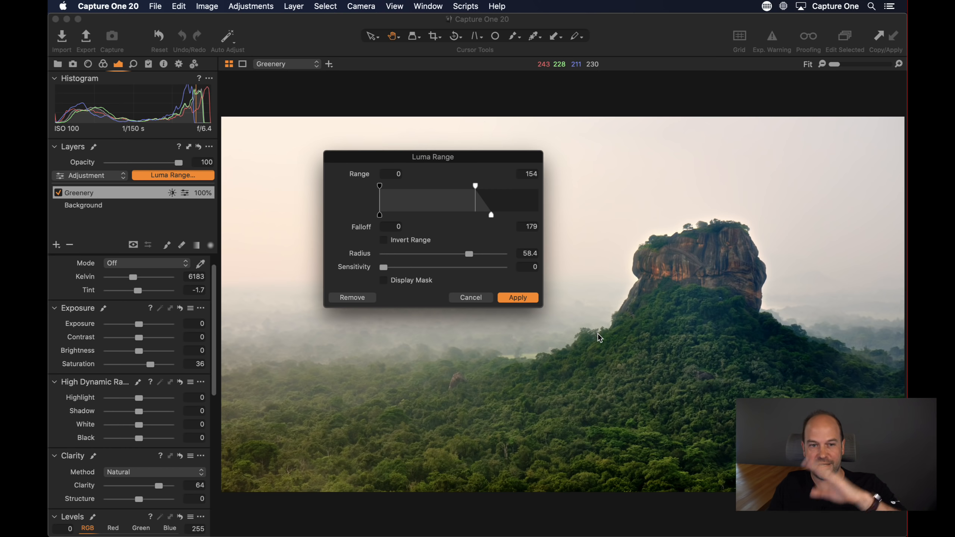
left_click_drag(384, 268, 506, 268)
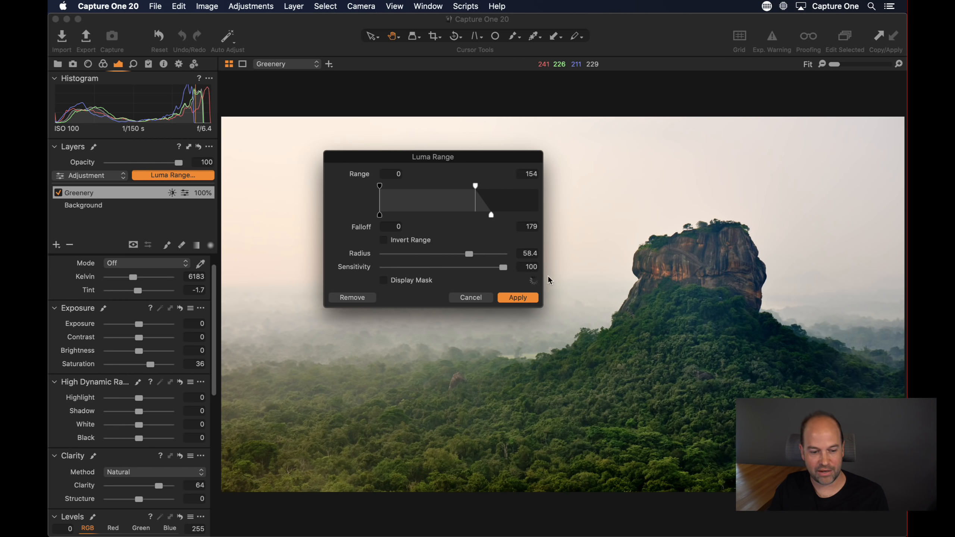
left_click_drag(505, 268, 425, 283)
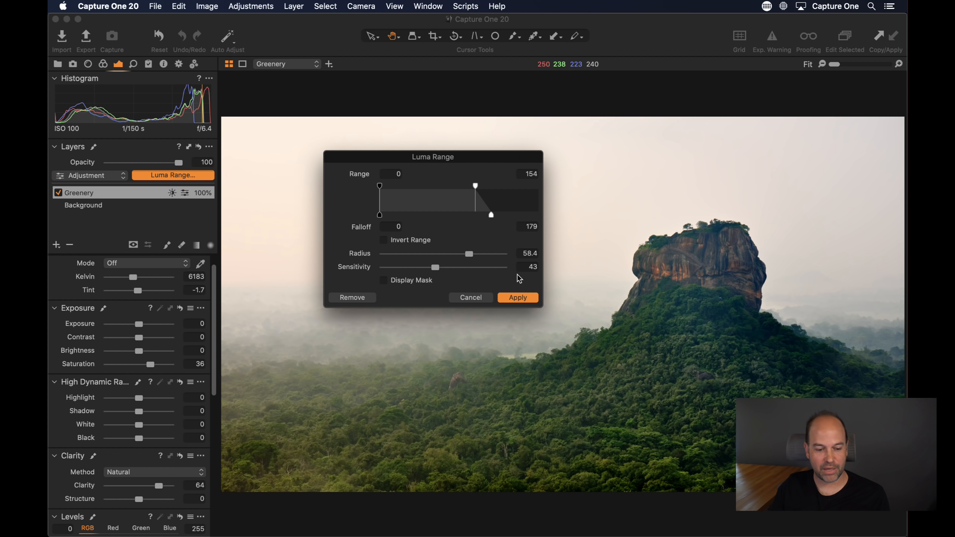
left_click(518, 298)
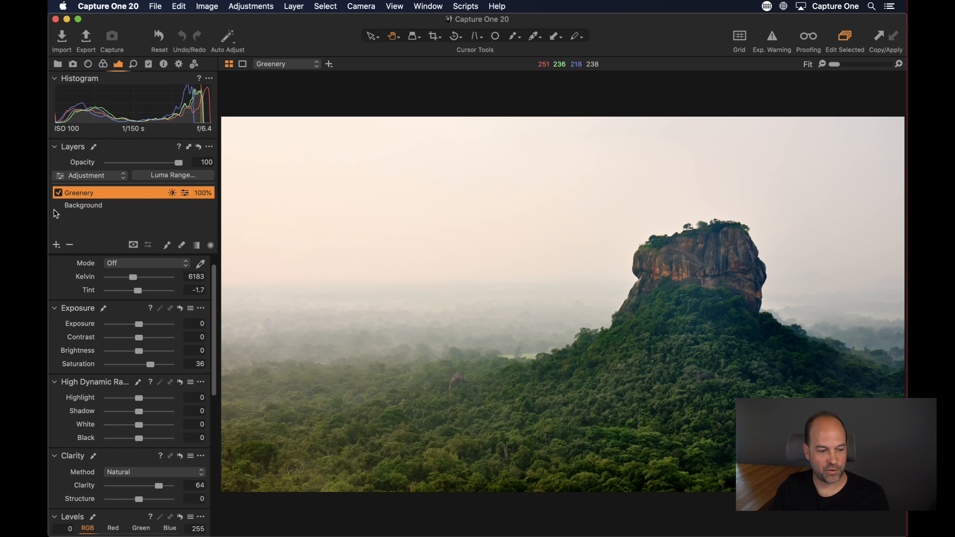
- Add a new adjustment layer and brush a rough mask over the rock, greenery and misty lowland
left_click(56, 245)
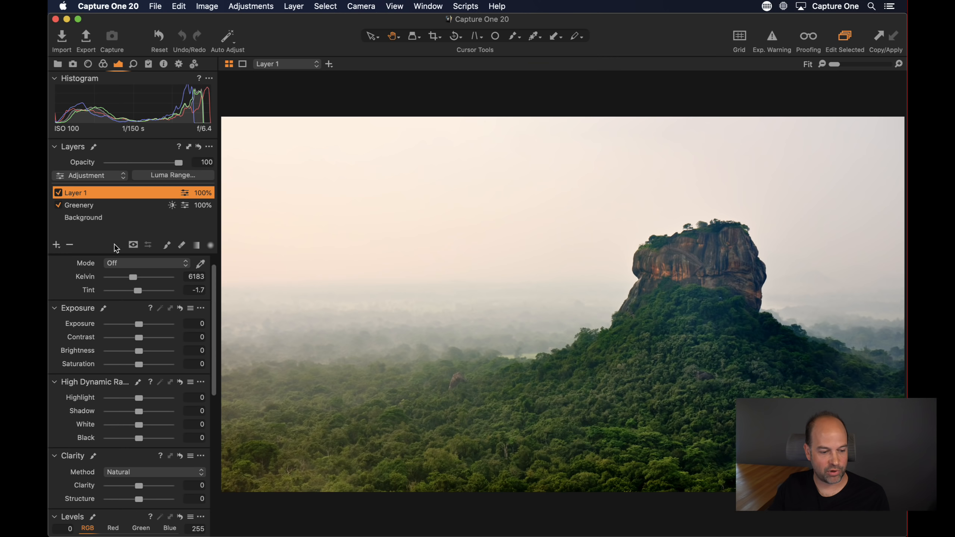
left_click(169, 247)
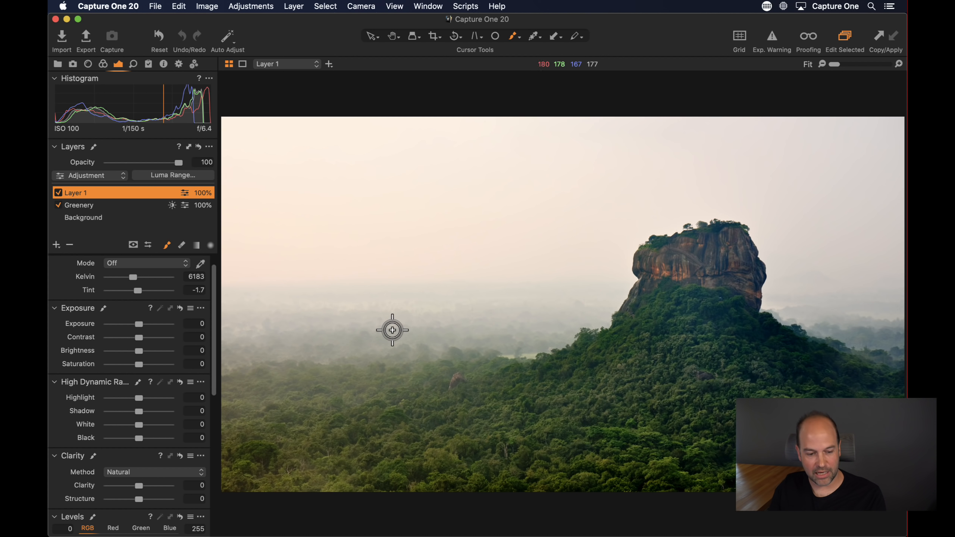
right_click(392, 328)
left_click_drag(392, 329, 416, 328)
mouse_move(291, 333)
left_mouse_down()
mouse_move(384, 346)
mouse_move(514, 343)
mouse_move(488, 348)
left_mouse_up()
mouse_move(279, 336)
left_mouse_down()
mouse_move(690, 251)
mouse_move(877, 339)
mouse_move(614, 494)
mouse_move(213, 406)
mouse_move(782, 309)
mouse_move(778, 395)
mouse_move(694, 367)
mouse_move(618, 256)
mouse_move(329, 361)
left_mouse_up()
- Limit Layer 1's brushed mask with a luma range whose upper limit is 113, try inverting the range, and apply it without inversion
left_click(168, 175)
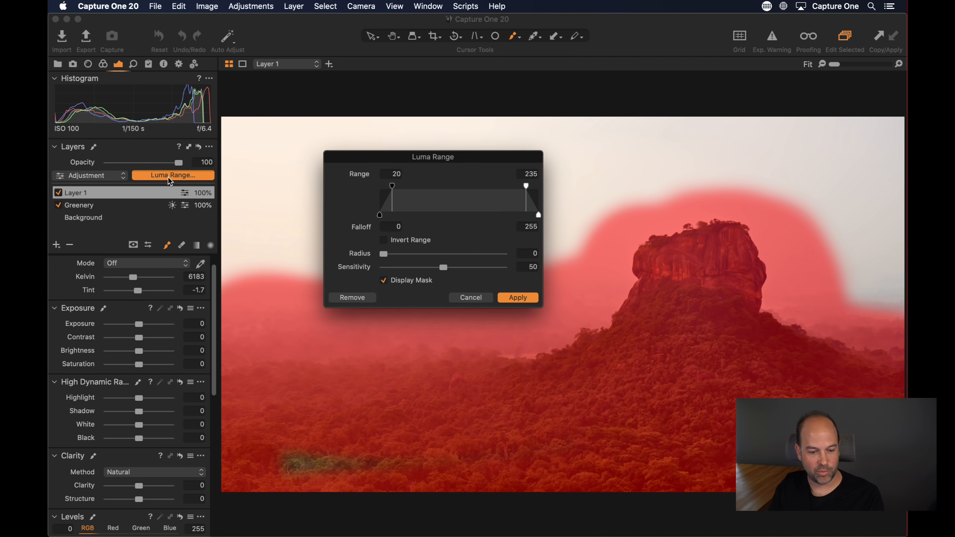
left_click_drag(525, 186, 448, 190)
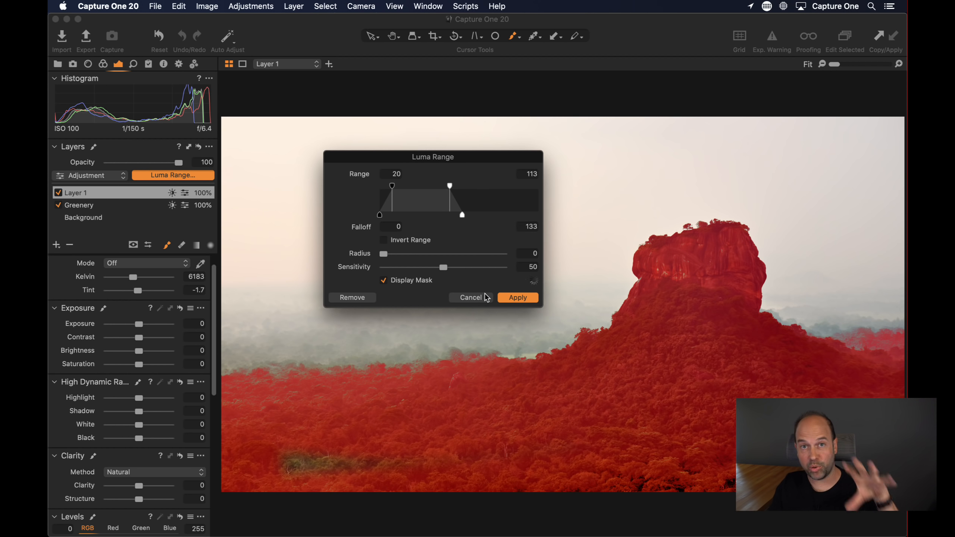
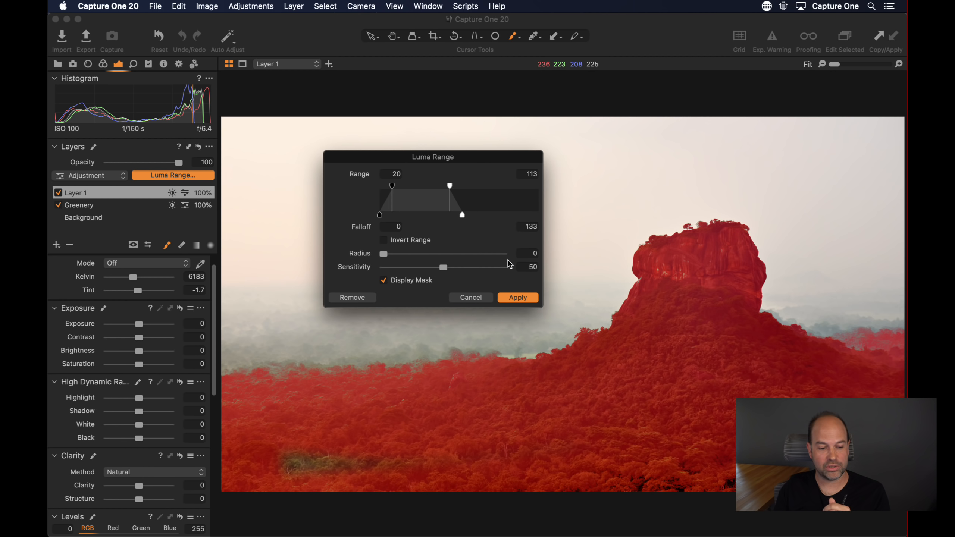
left_click(384, 241)
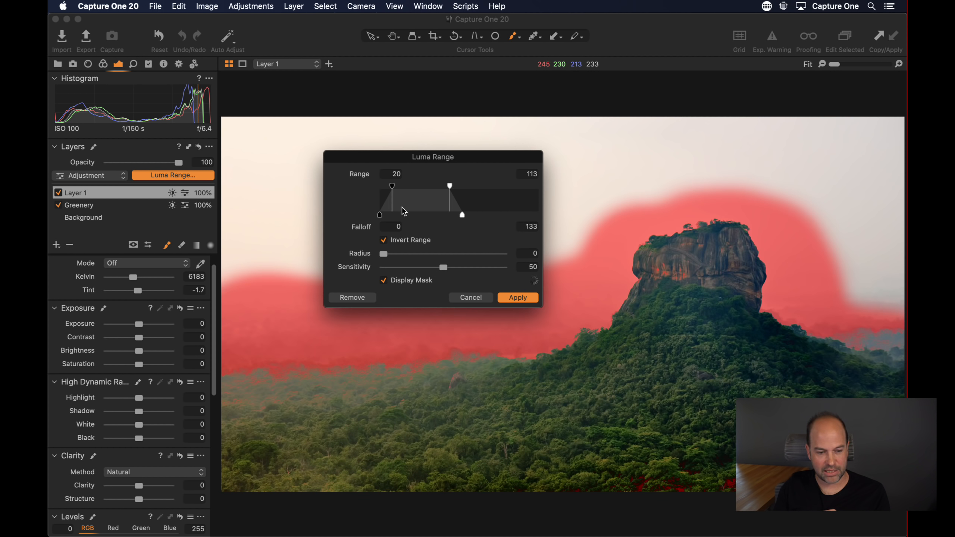
left_click(383, 241)
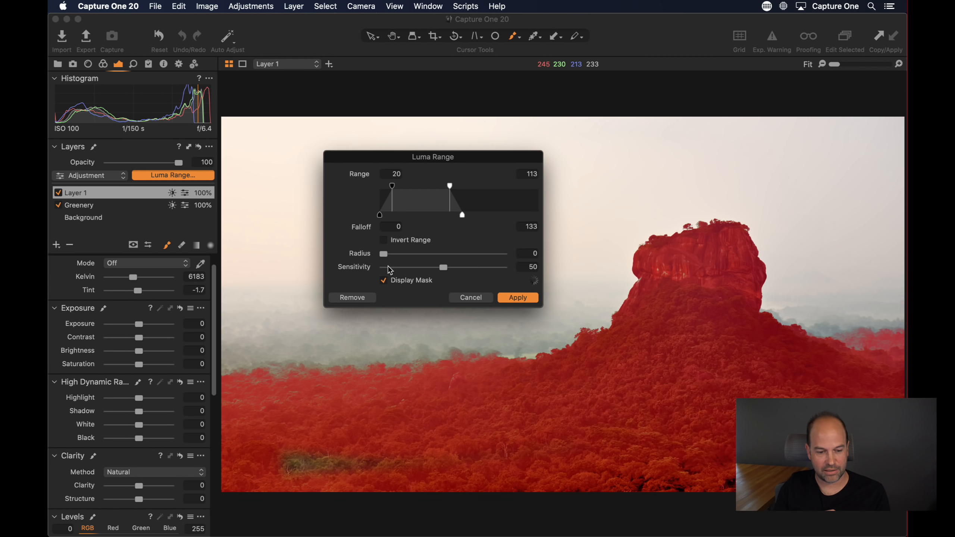
left_click(510, 298)
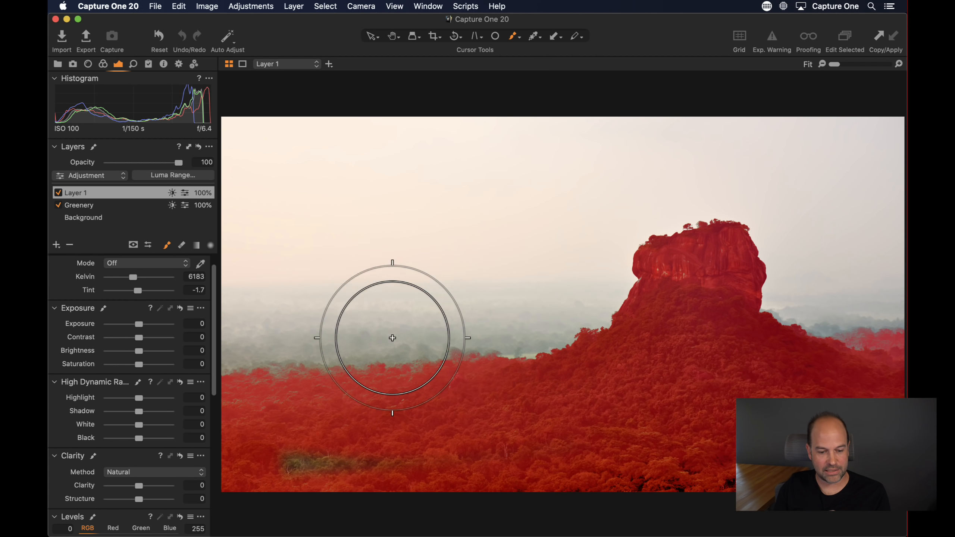
- Turn off Layer 1 and compare the photo with the Greenery layer disabled and enabled
left_click(58, 192)
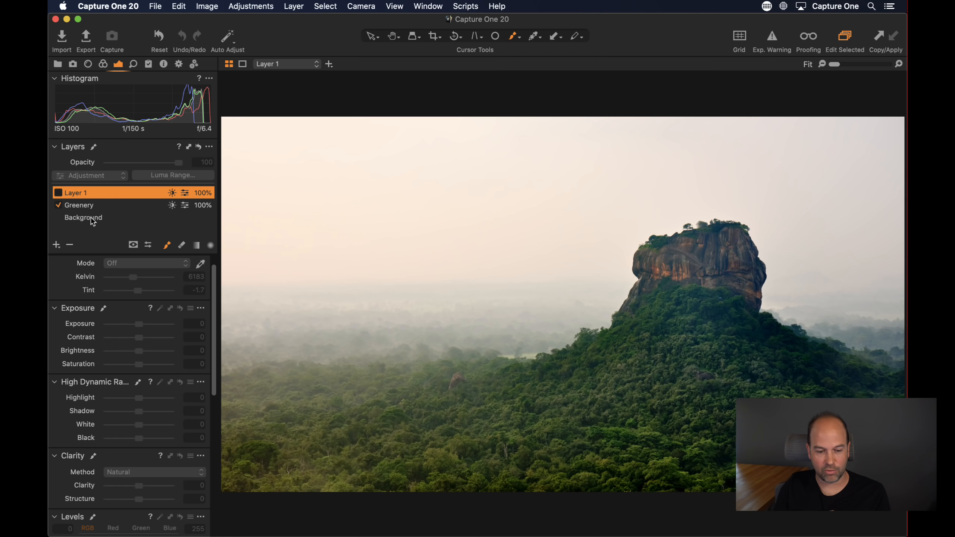
left_click(83, 206)
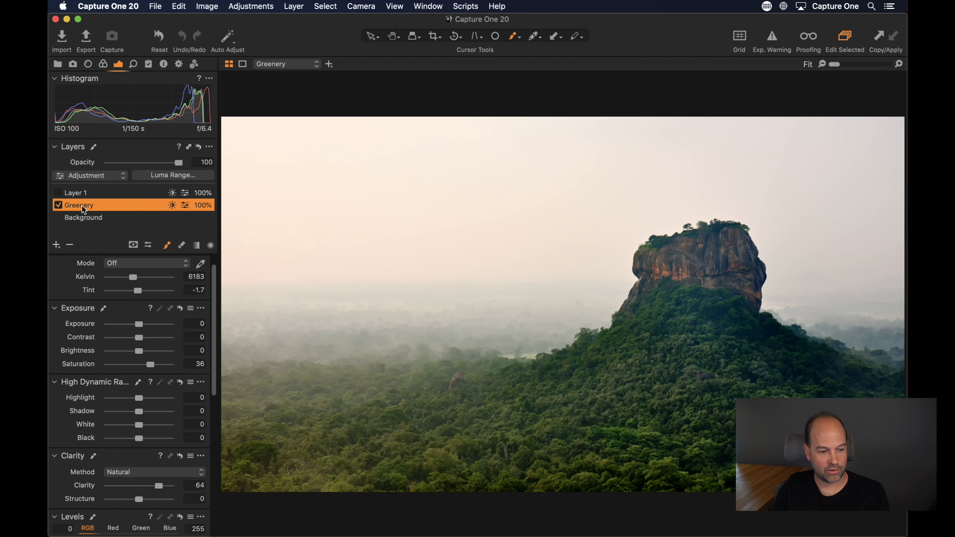
left_click(59, 205)
left_click(58, 205)
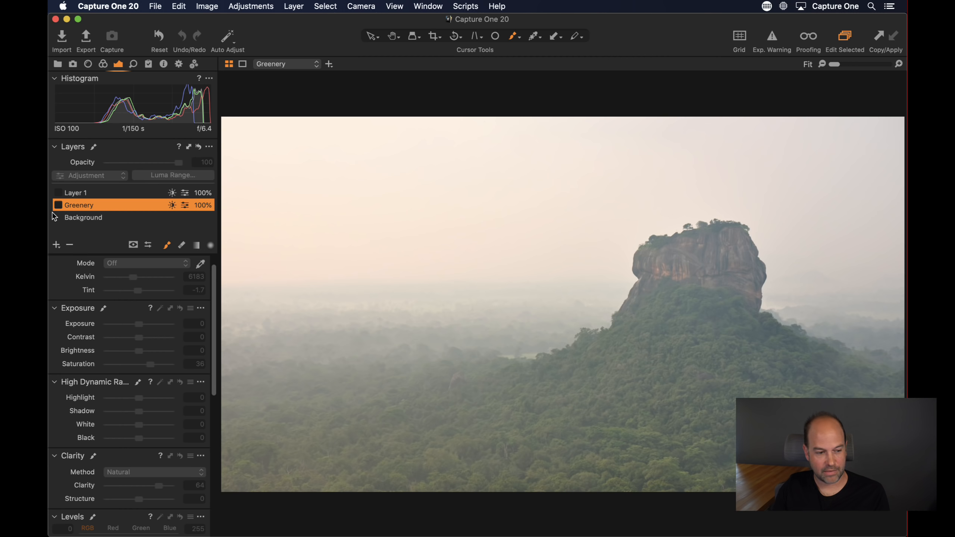
left_click(58, 206)
left_click(58, 206)
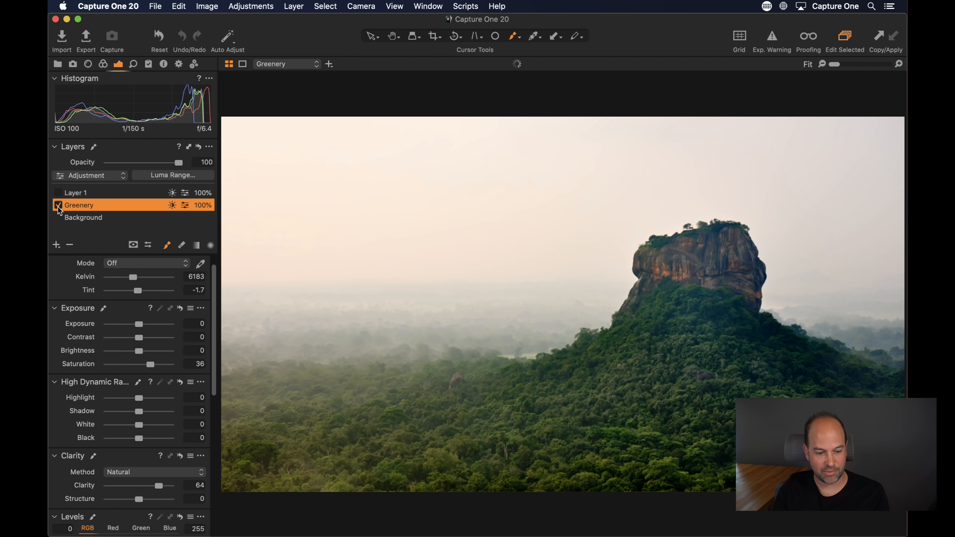
- Inspect the misty treeline at 100% zoom with the Greenery layer off and on, and return to the full image
key("h")
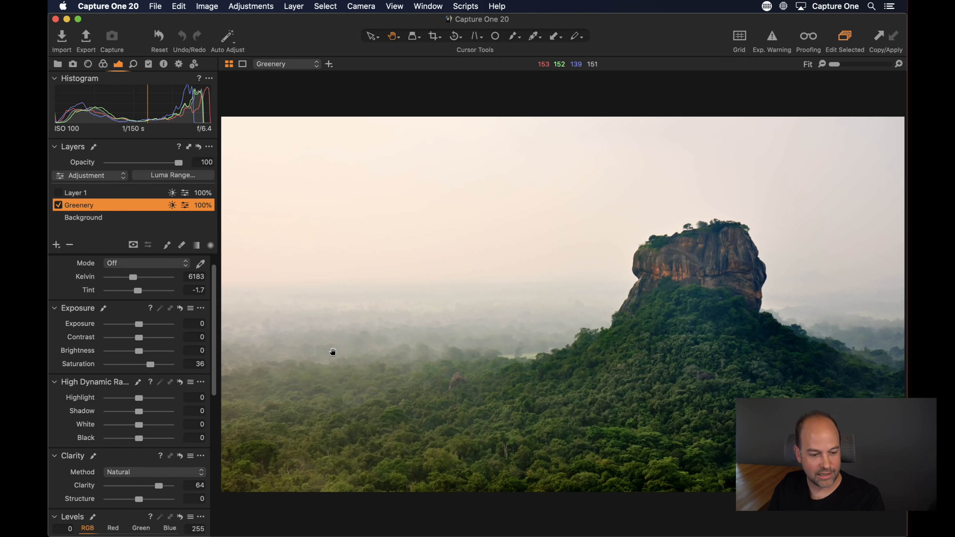
double_click(333, 354)
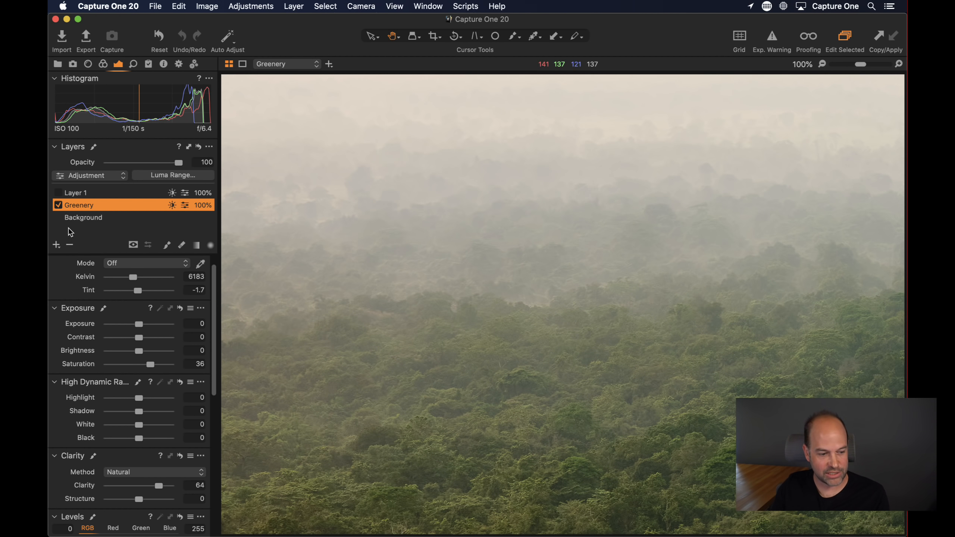
left_click(57, 205)
left_click(56, 204)
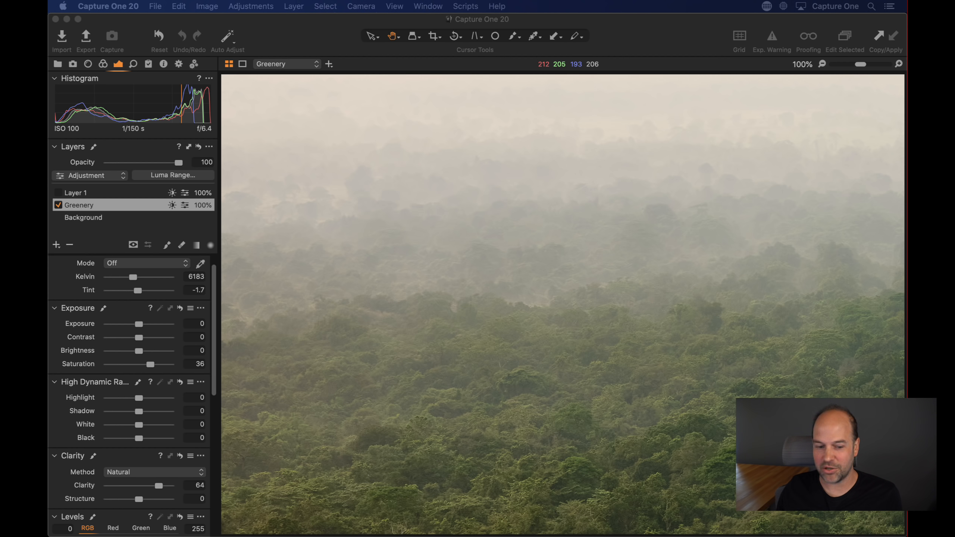
left_click(526, 292)
double_click(551, 316)
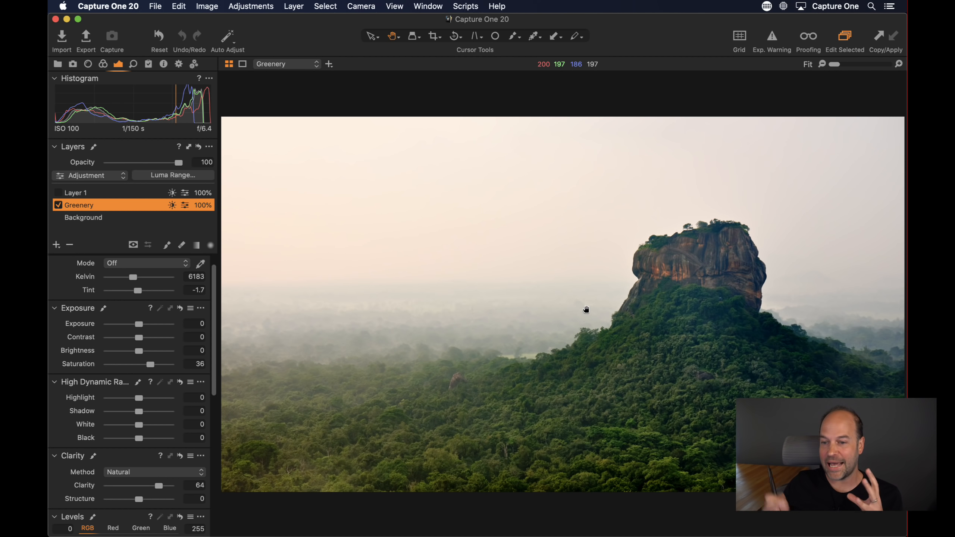
- Display the Greenery layer's mask and erase it over the lowland forest beside the rock
key("m")
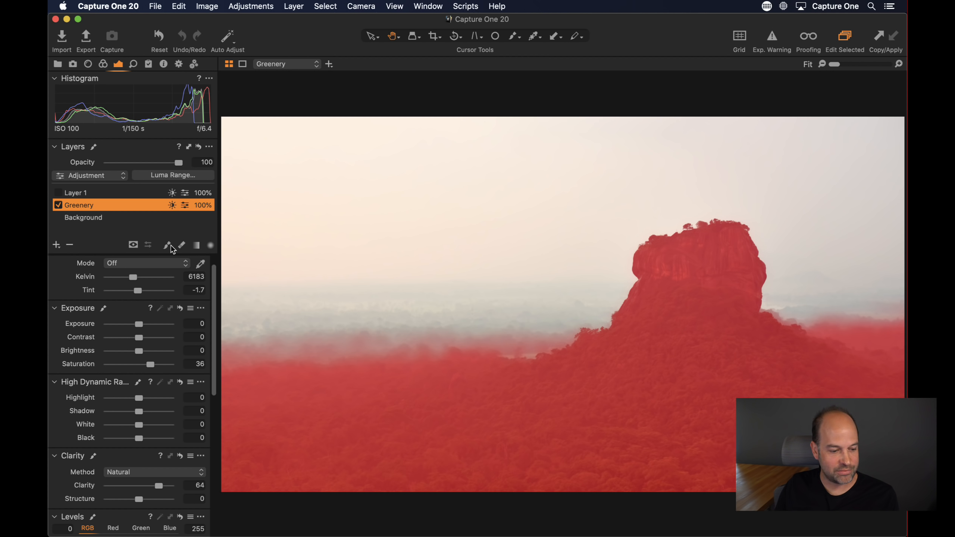
left_click(181, 245)
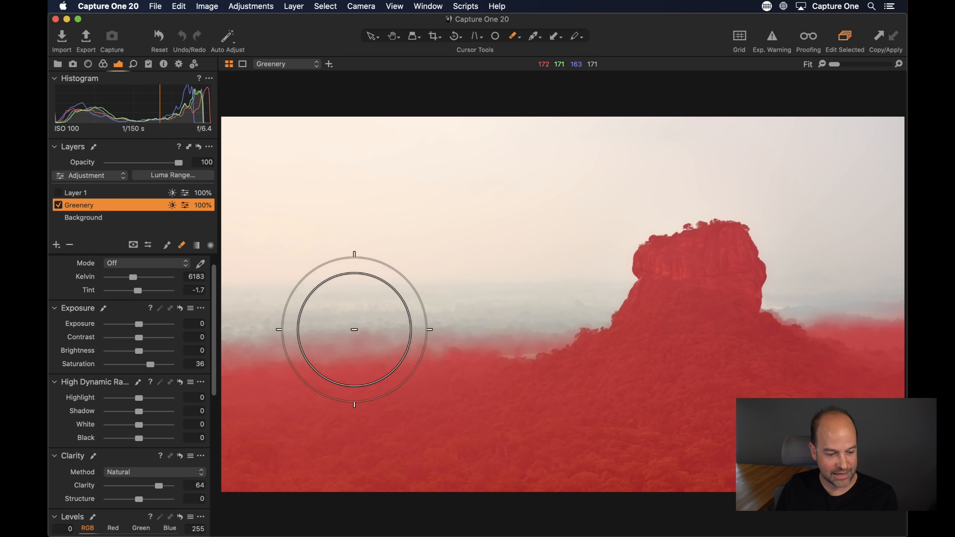
mouse_move(443, 308)
left_mouse_down()
mouse_move(260, 320)
mouse_move(196, 341)
mouse_move(323, 346)
mouse_move(388, 438)
mouse_move(487, 399)
mouse_move(576, 442)
mouse_move(790, 407)
left_mouse_up()
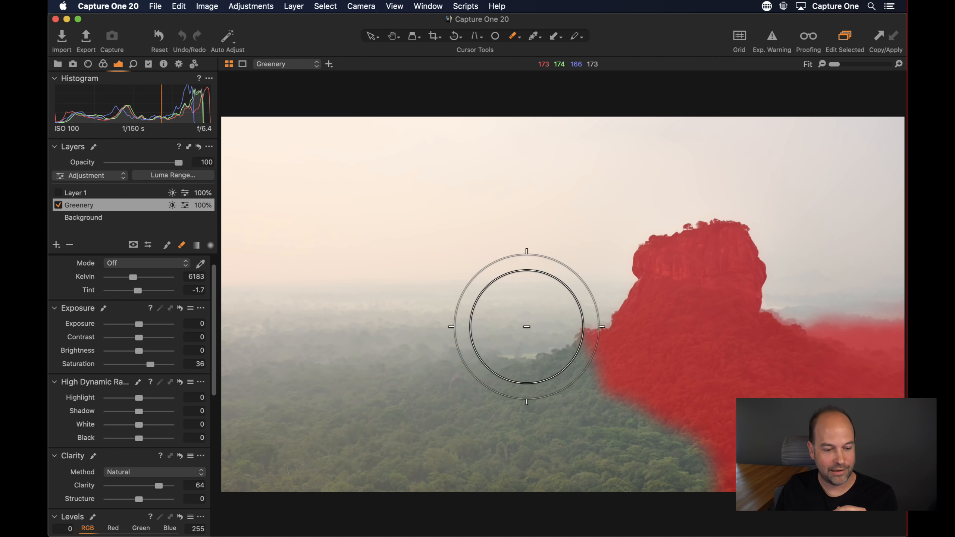
- Try filling the erased Greenery mask, clear the mask, and fill it again over the whole image
right_click(91, 205)
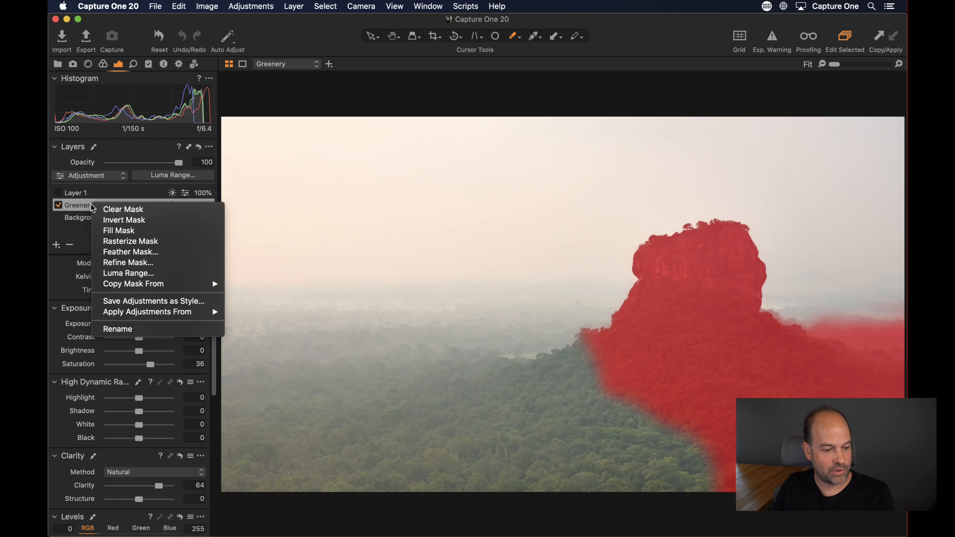
left_click(111, 231)
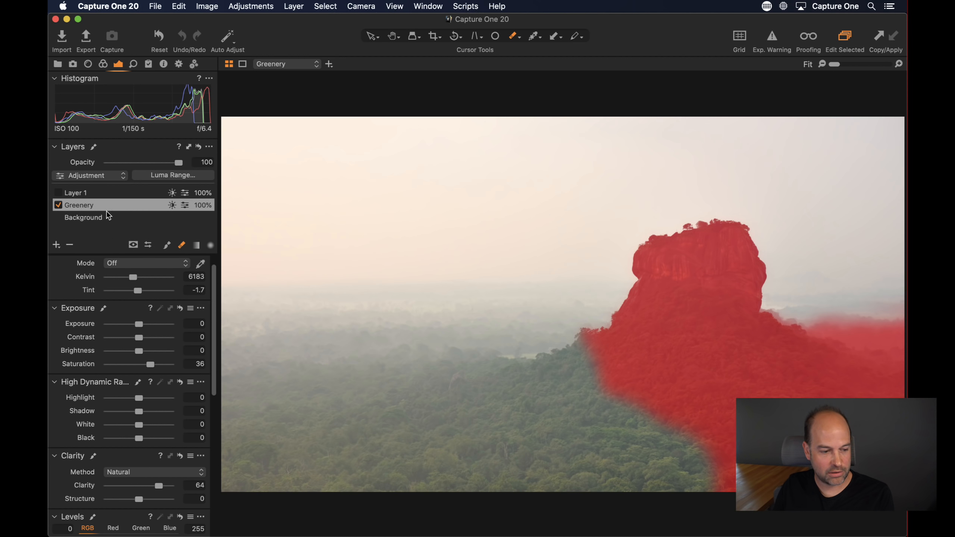
right_click(93, 205)
left_click(112, 213)
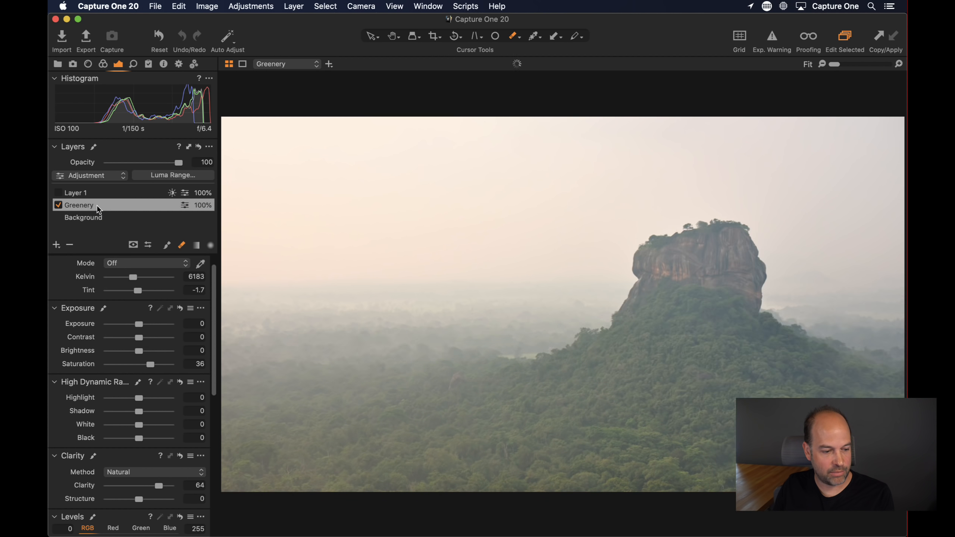
right_click(93, 205)
left_click(108, 231)
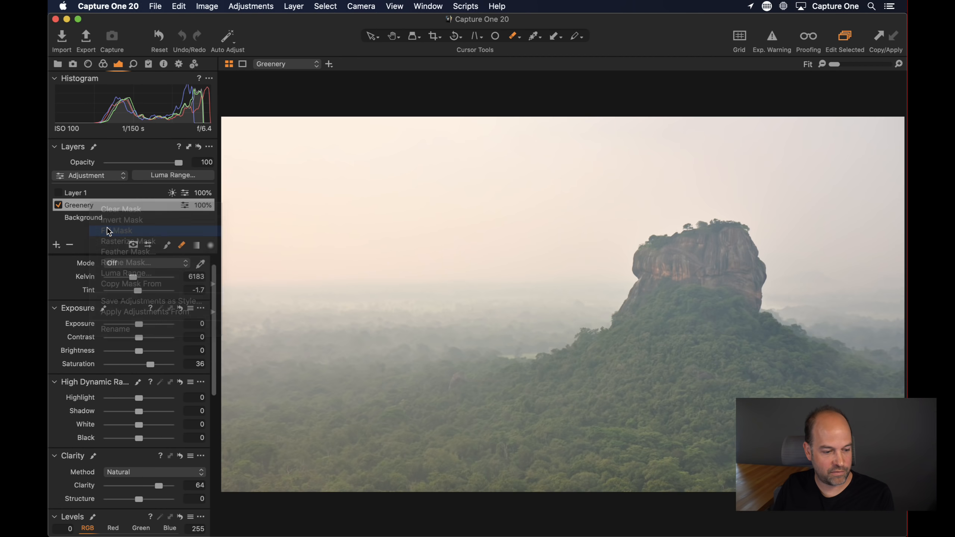
- Apply a luma range to the Greenery mask with upper range 143, upper falloff 163 and Radius 135.9
left_click(183, 175)
left_click_drag(536, 185, 467, 185)
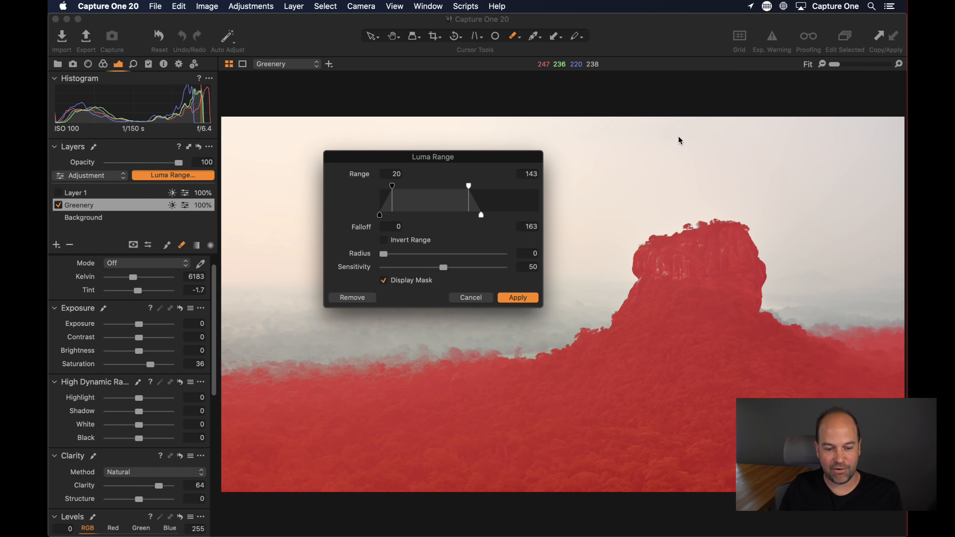
left_click_drag(383, 253, 487, 254)
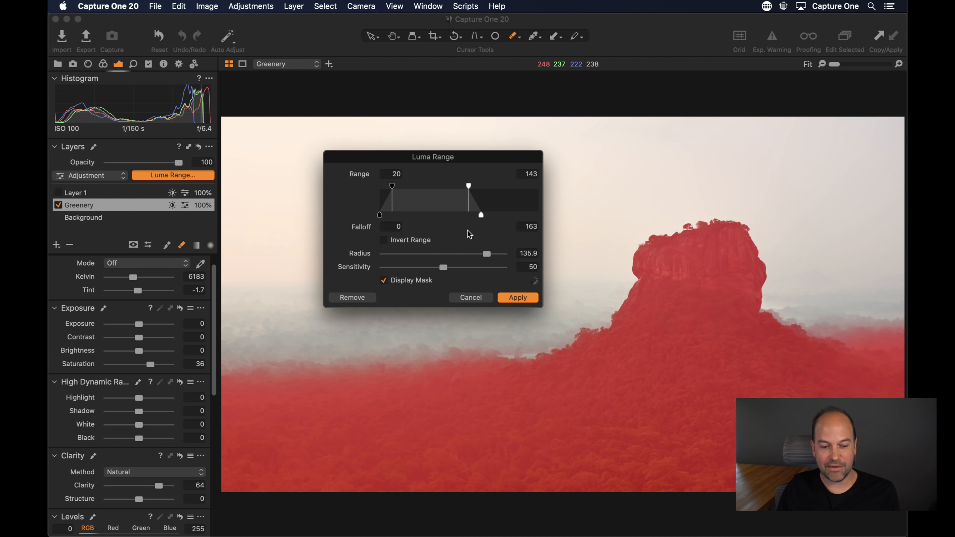
left_click(517, 299)
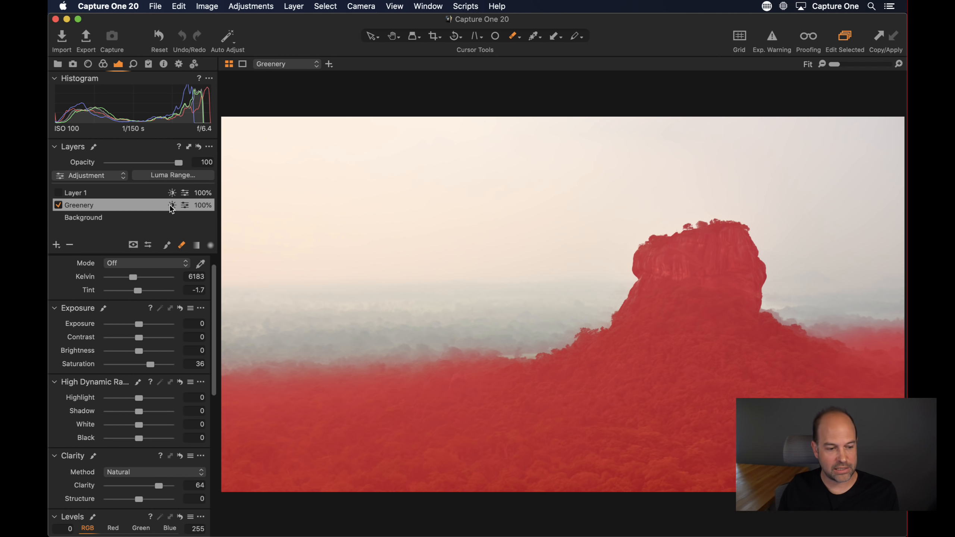
- Reopen the Greenery luma range, set the upper range to 136 and upper falloff to 156, and apply
left_click(189, 175)
left_click_drag(469, 187, 465, 187)
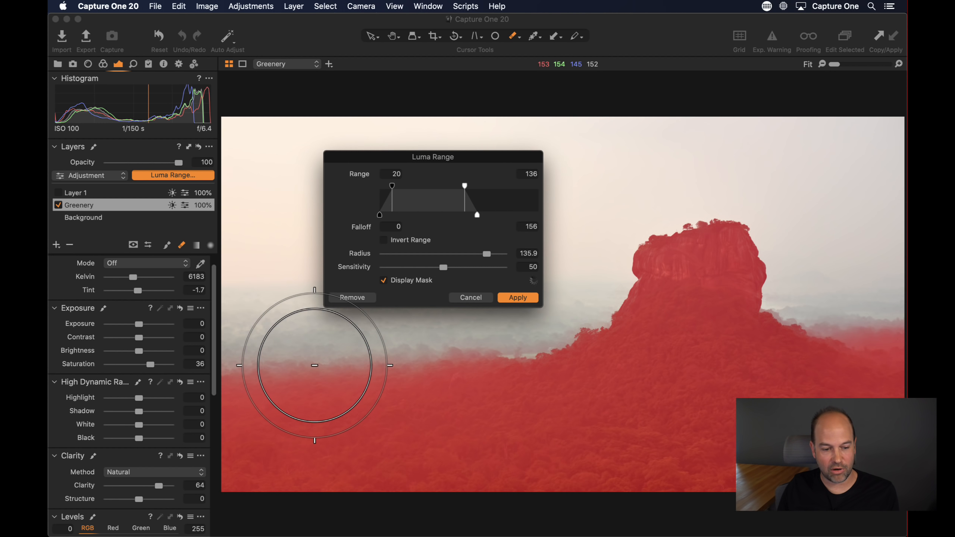
left_click(519, 299)
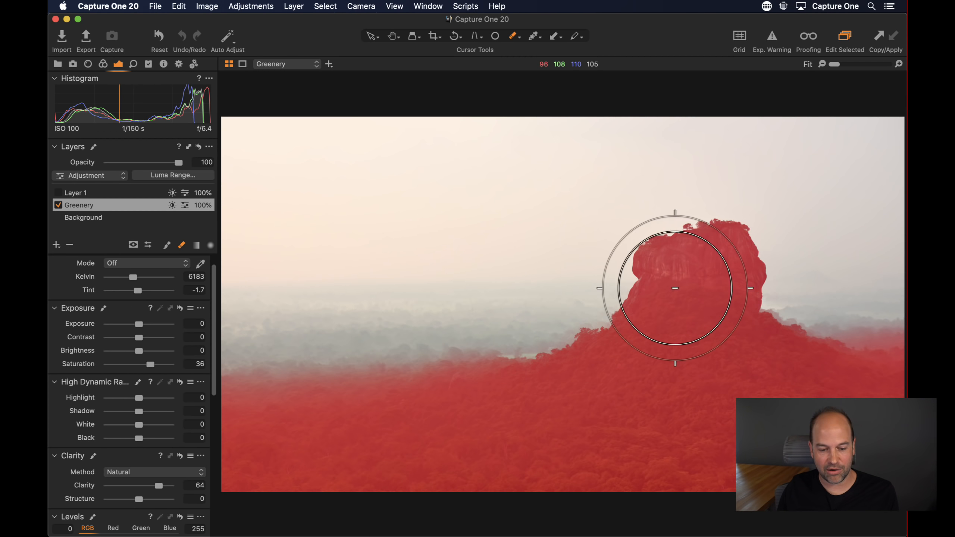
- Rasterize the Greenery mask and brush extra mask over the misty treeline and forest at the far side from the rock
right_click(142, 206)
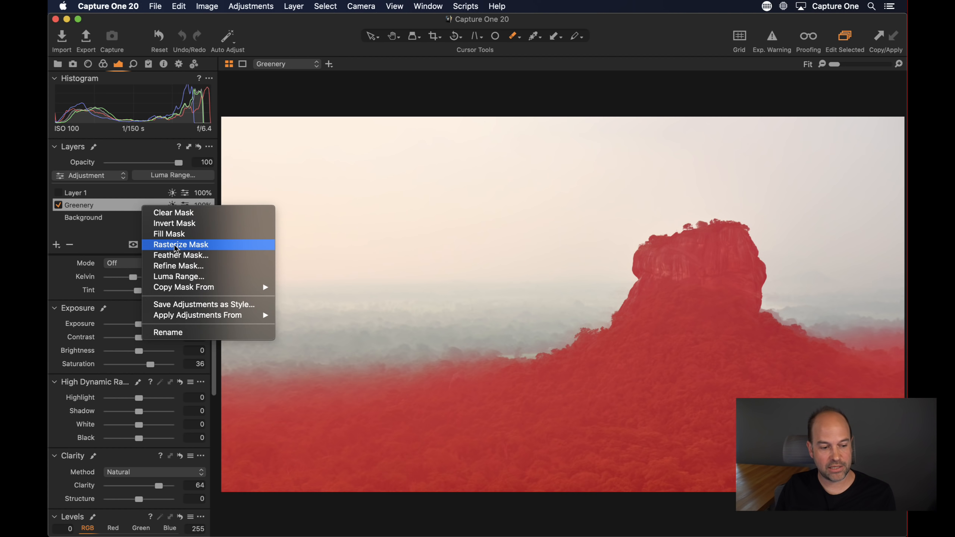
left_click(176, 247)
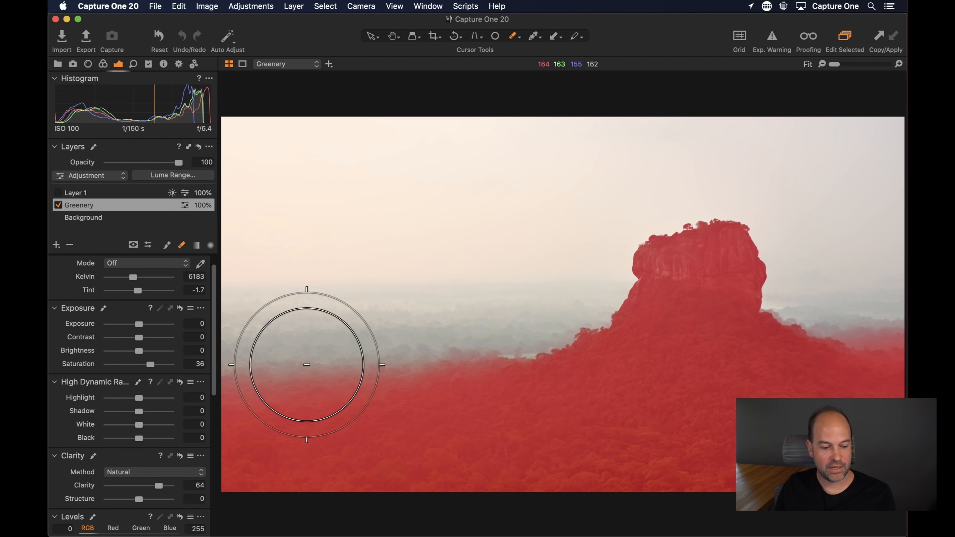
left_click_drag(311, 360, 282, 373)
key("b")
mouse_move(375, 341)
left_mouse_down()
mouse_move(331, 393)
mouse_move(373, 416)
mouse_move(443, 398)
left_mouse_up()
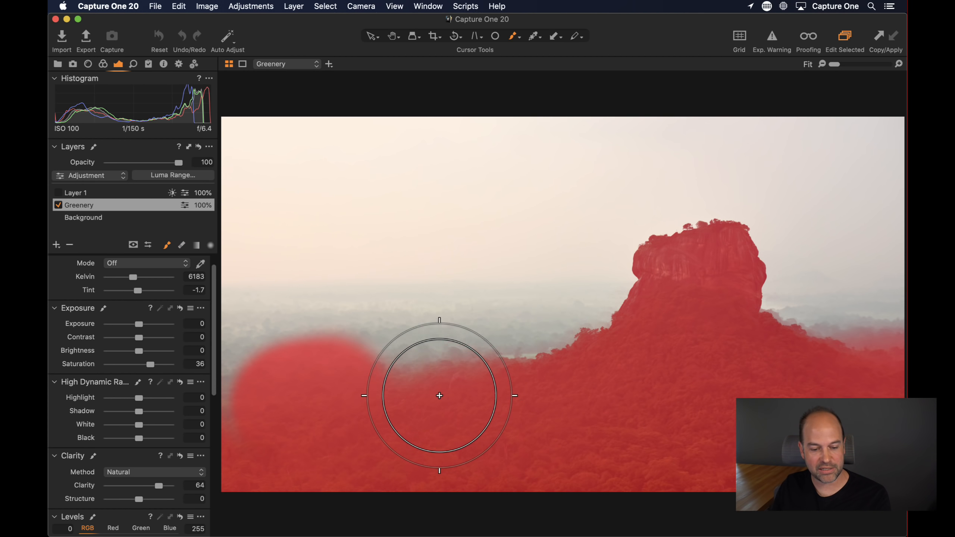
- Try refining the Greenery mask with a Radius of 300 while viewing the rock edge at 100%, and cancel the refinement
key("h")
left_click(641, 270)
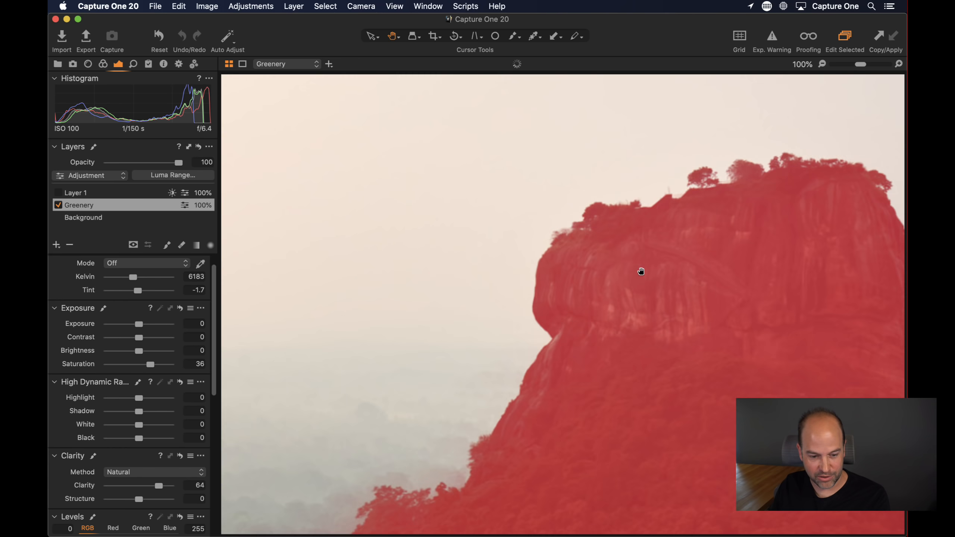
right_click(80, 203)
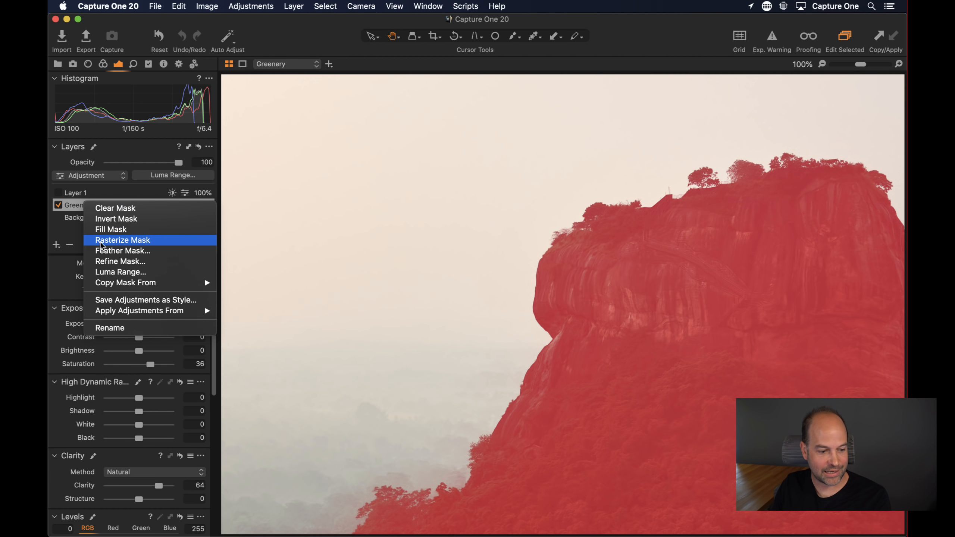
left_click(110, 262)
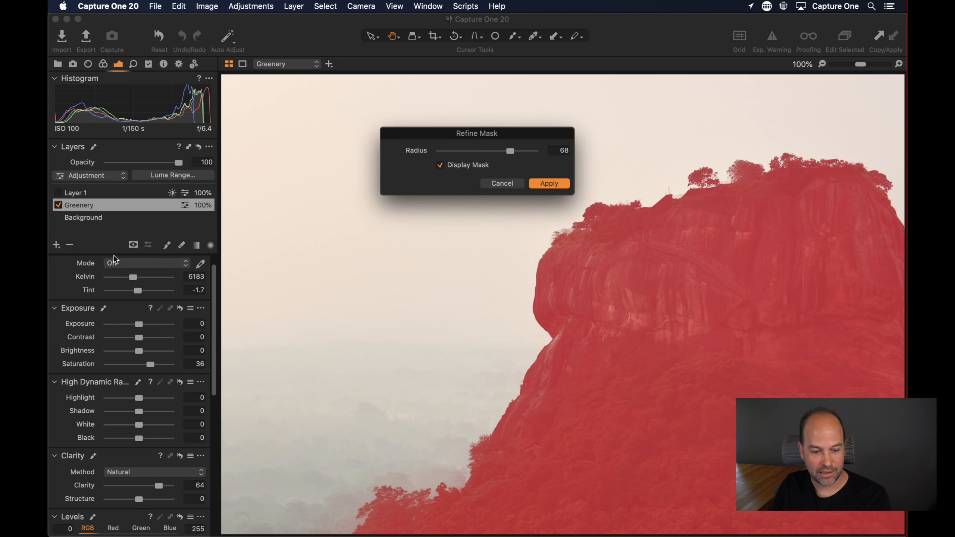
left_click(523, 151)
left_click_drag(524, 151, 539, 151)
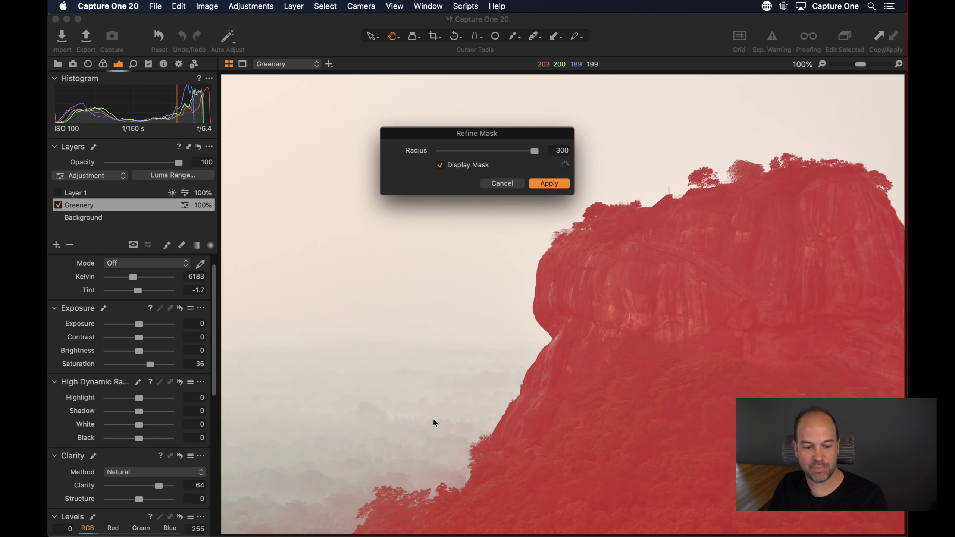
left_click(510, 183)
- Try feathering the Greenery mask with a Radius of 100, and cancel the feathering
right_click(103, 205)
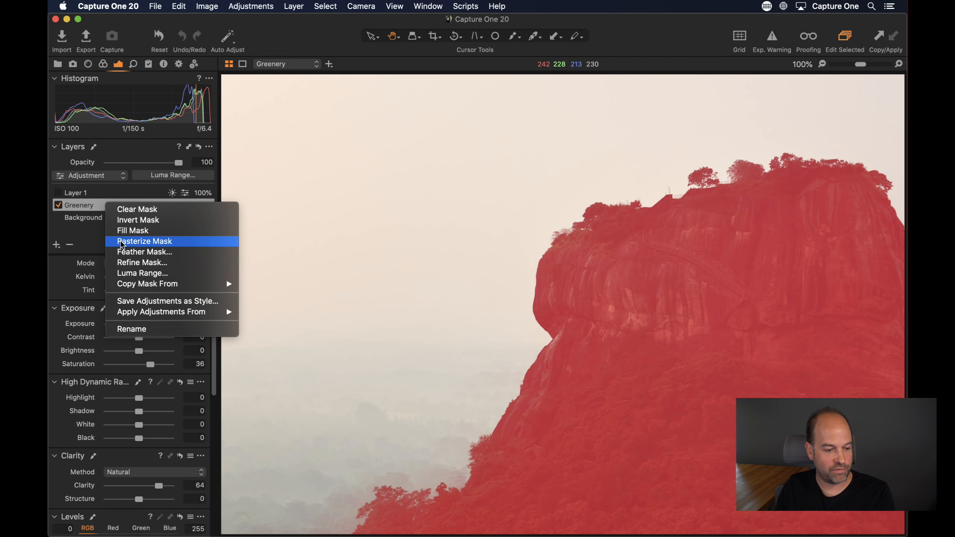
left_click(128, 256)
left_click_drag(492, 150, 659, 153)
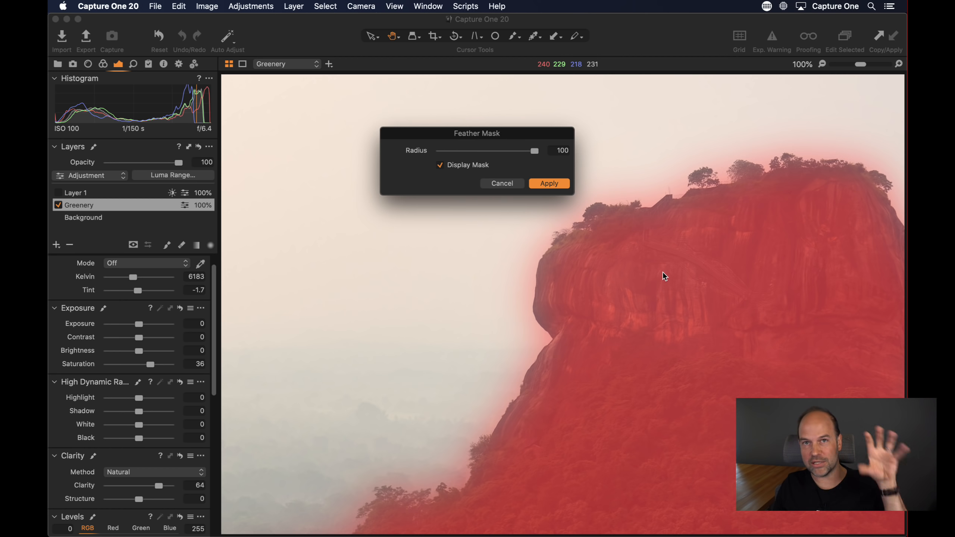
left_click(502, 183)
key("super+0")
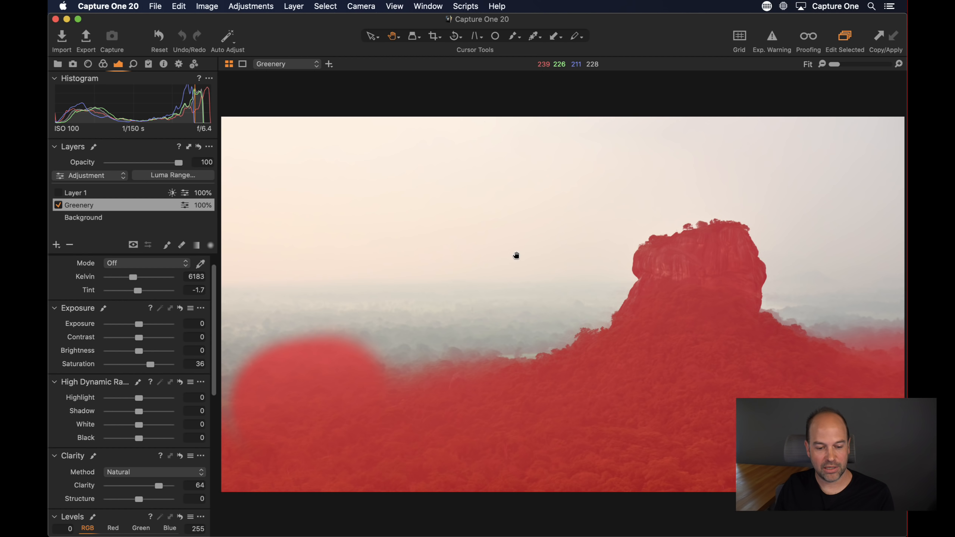
- Delete the Greenery layer and display the second variant of GFXR2355.eip without its mask overlay
left_click(69, 245)
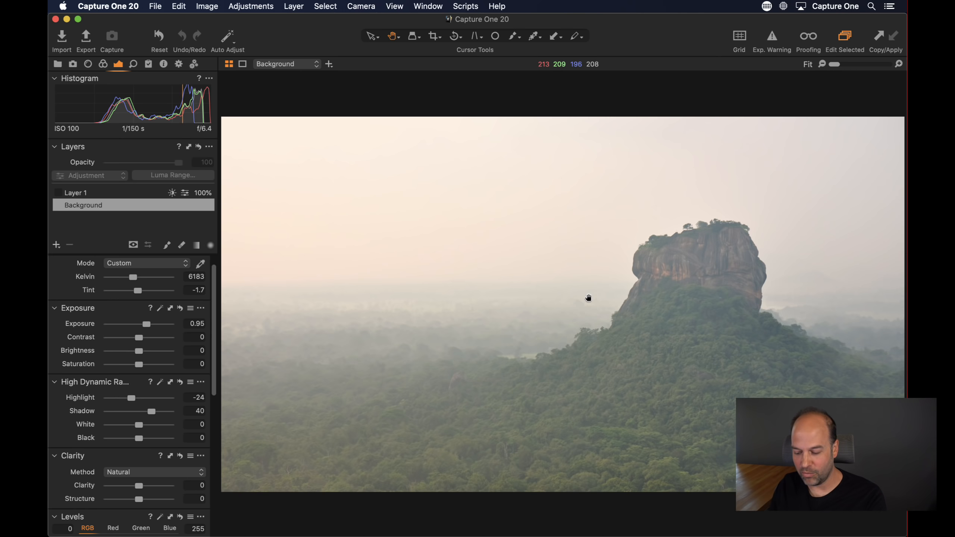
key("super+b")
left_click(862, 235)
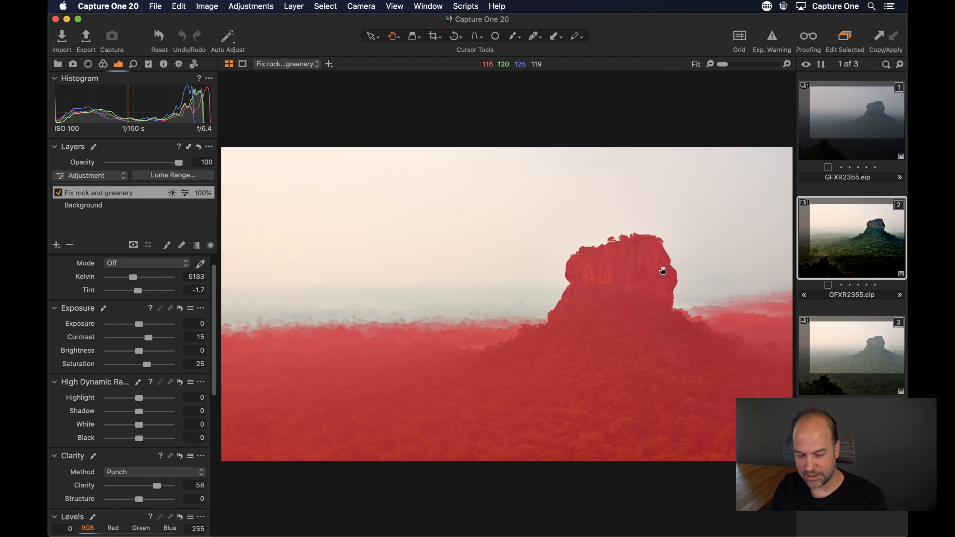
key("super+b")
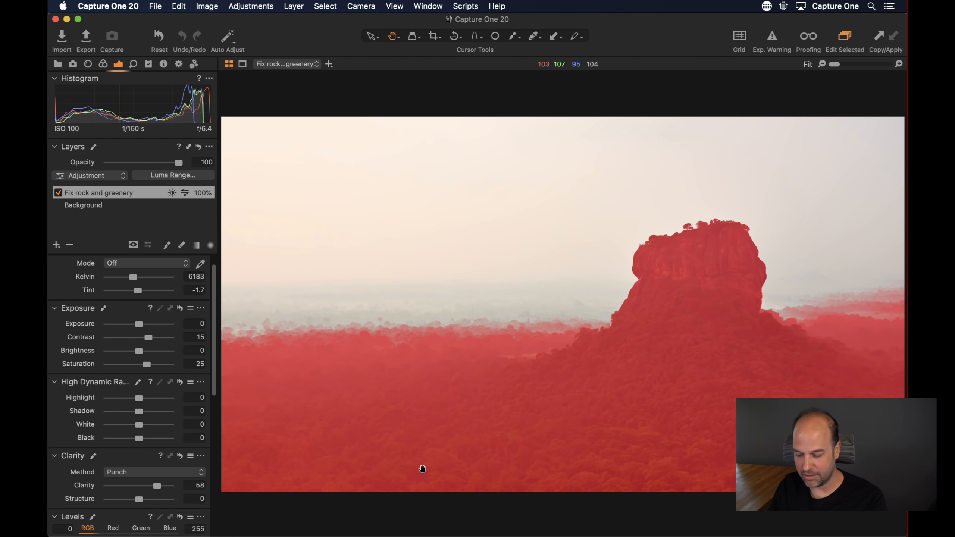
key("m")
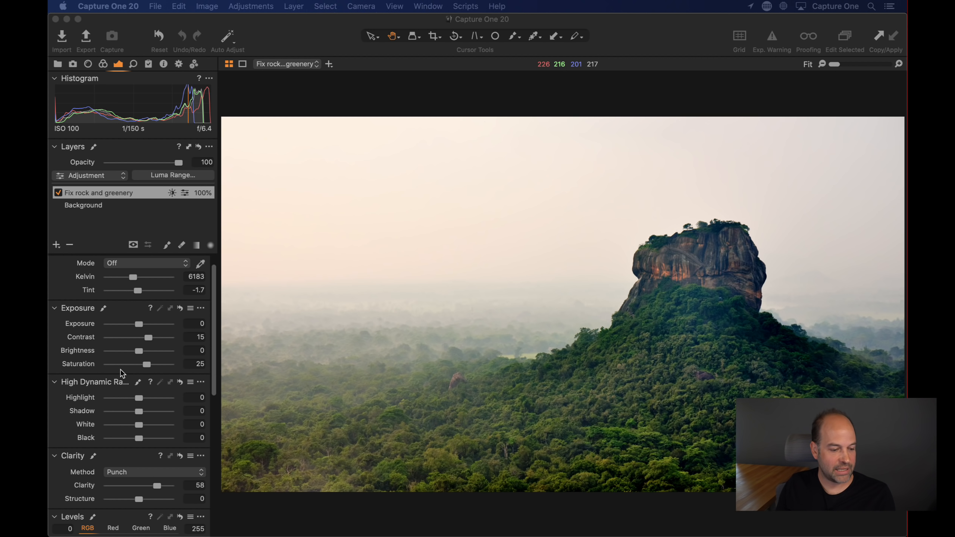
- Compare the RGB and Luma curves of the Fix rock and greenery layer
scroll(214, 320, "down", 10)
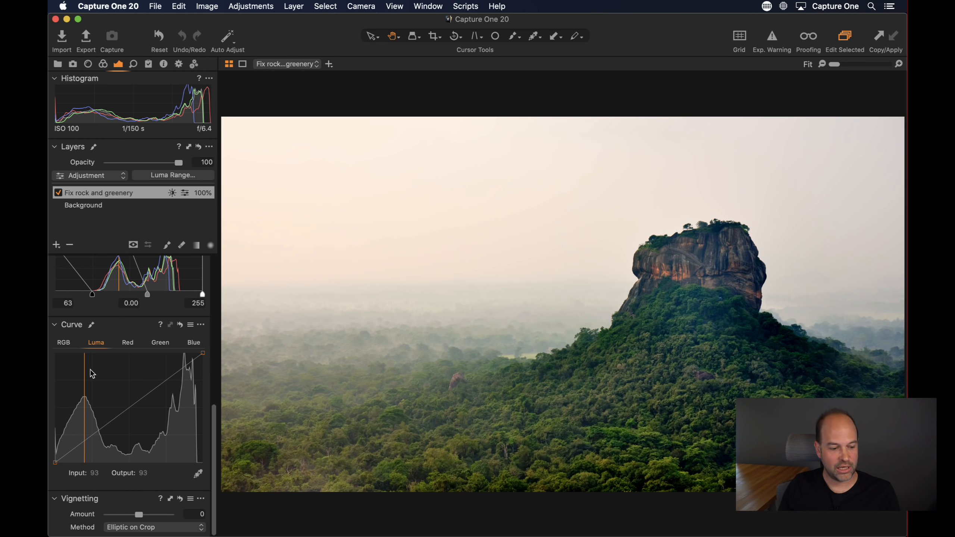
left_click(64, 342)
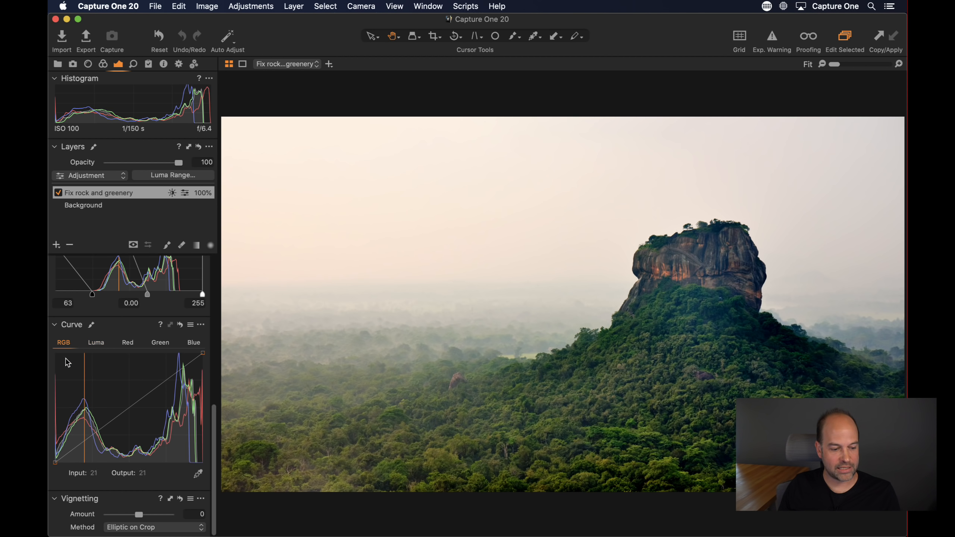
left_click(92, 343)
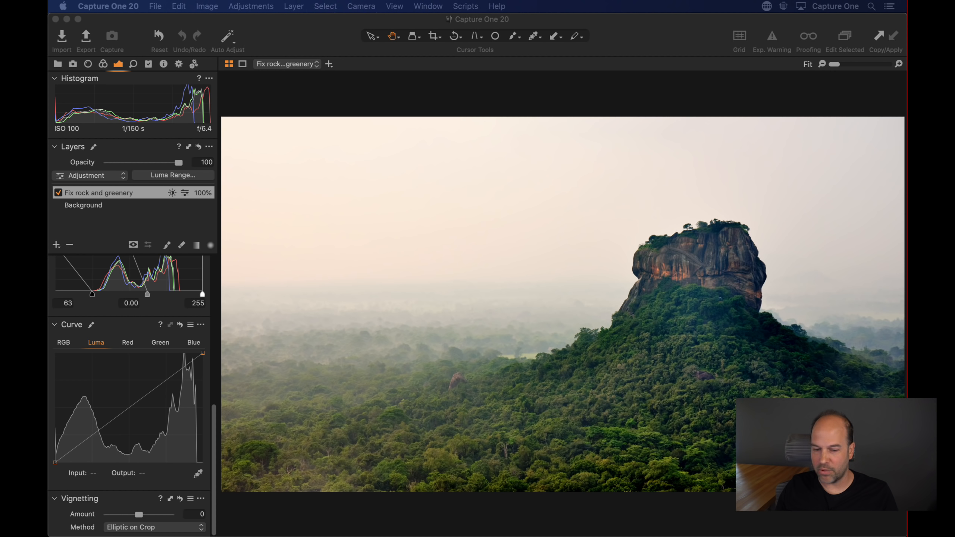
- Open the Style as Layer album and apply the built-in SPRING style SPR-09 to the ice cave photo as a new layer
left_click(58, 65)
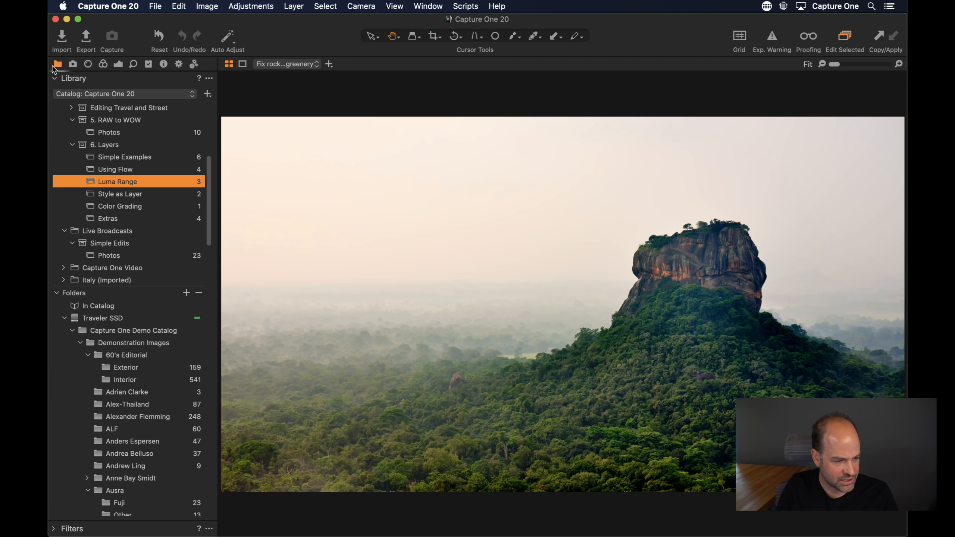
left_click(140, 194)
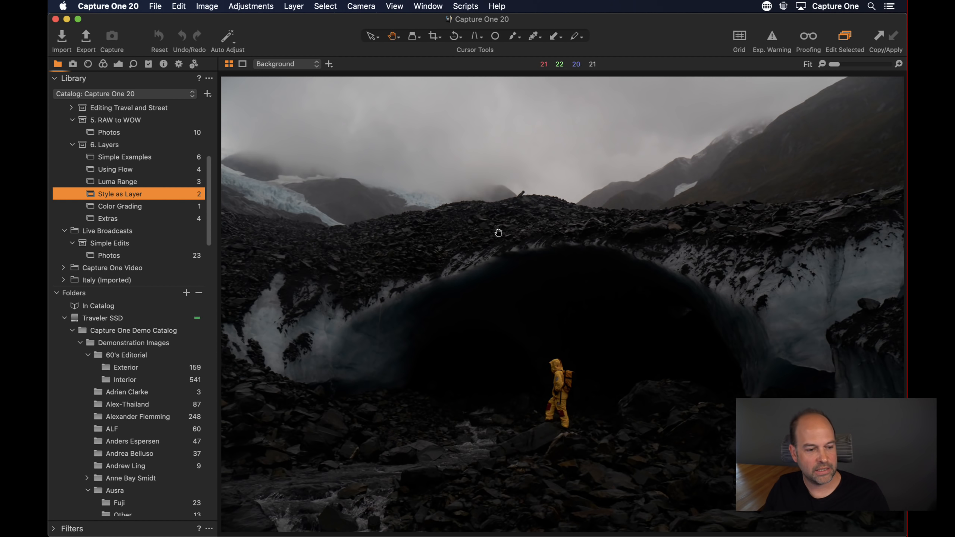
left_click(150, 64)
left_click(63, 134)
left_click(63, 134)
left_click(61, 147)
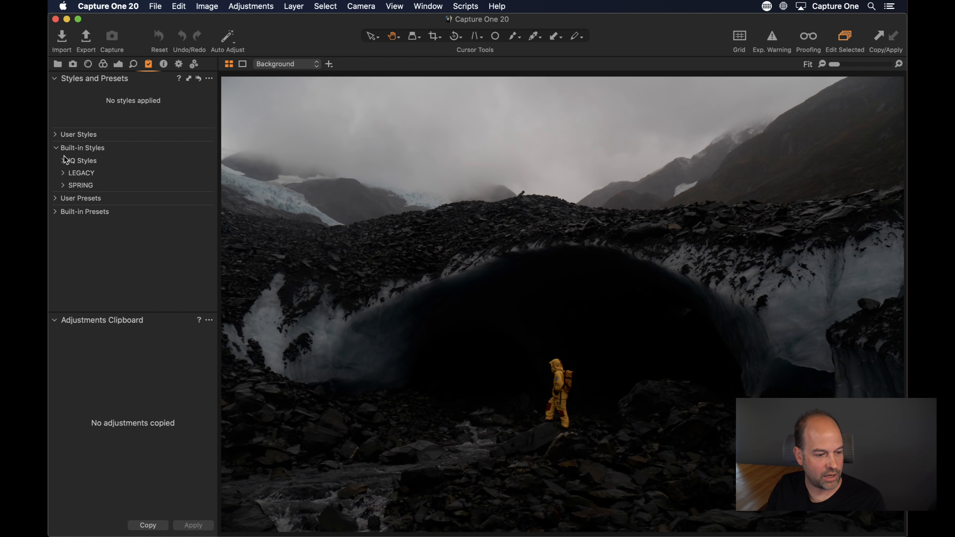
left_click(63, 185)
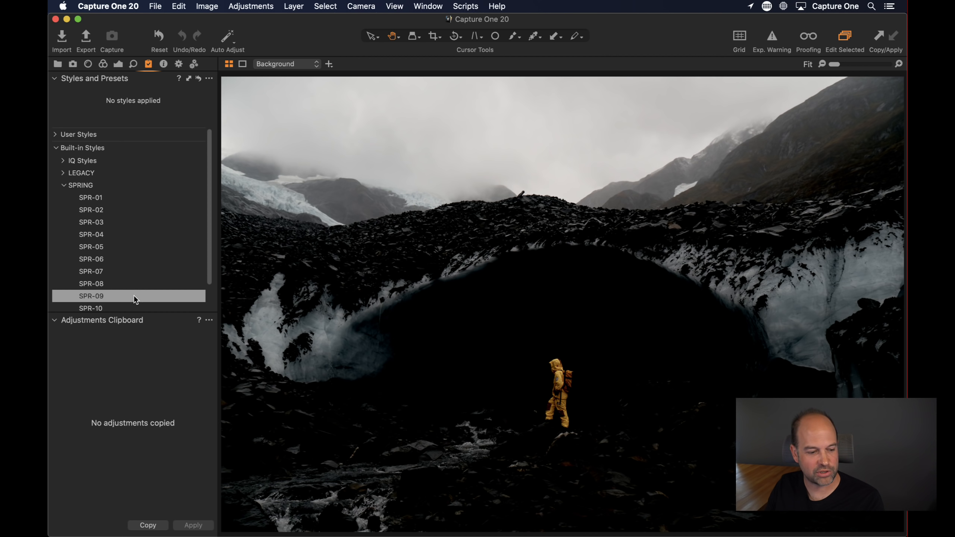
right_click(134, 296)
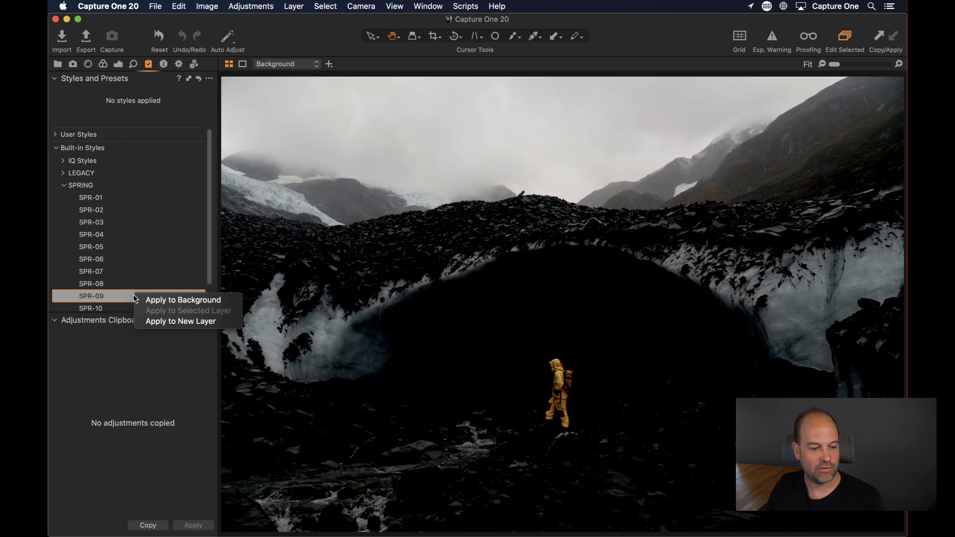
left_click(149, 322)
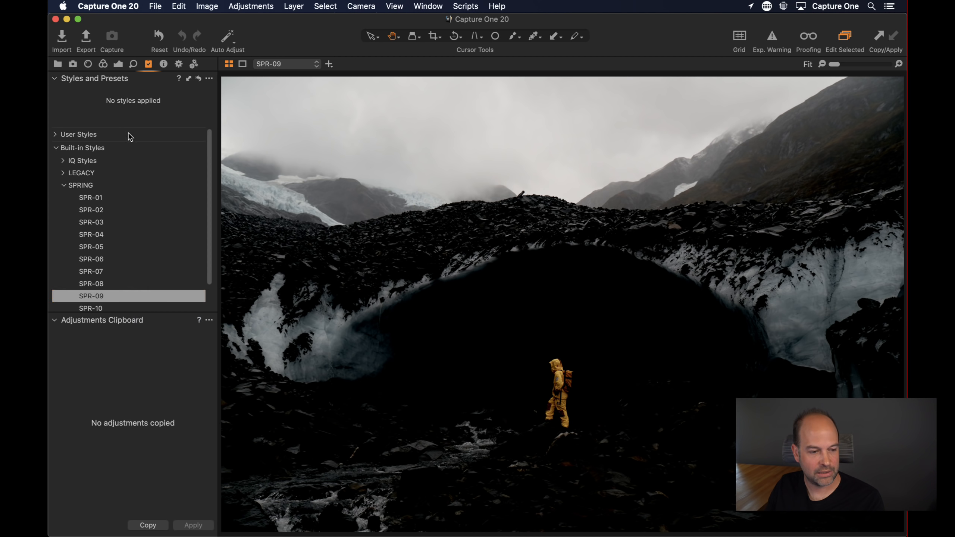
- Toggle the SPR-09 layer to check its effect, and lower its opacity to 32
left_click(118, 64)
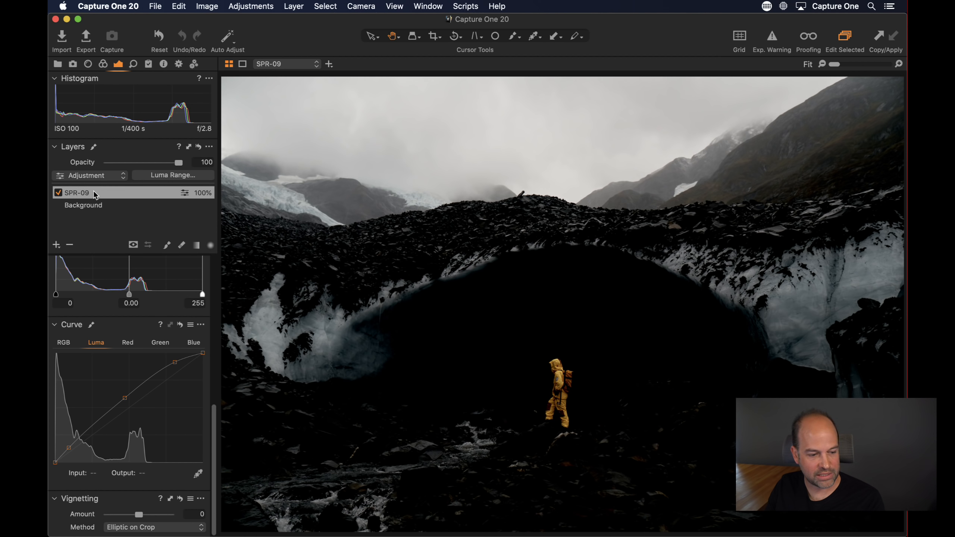
left_click(57, 193)
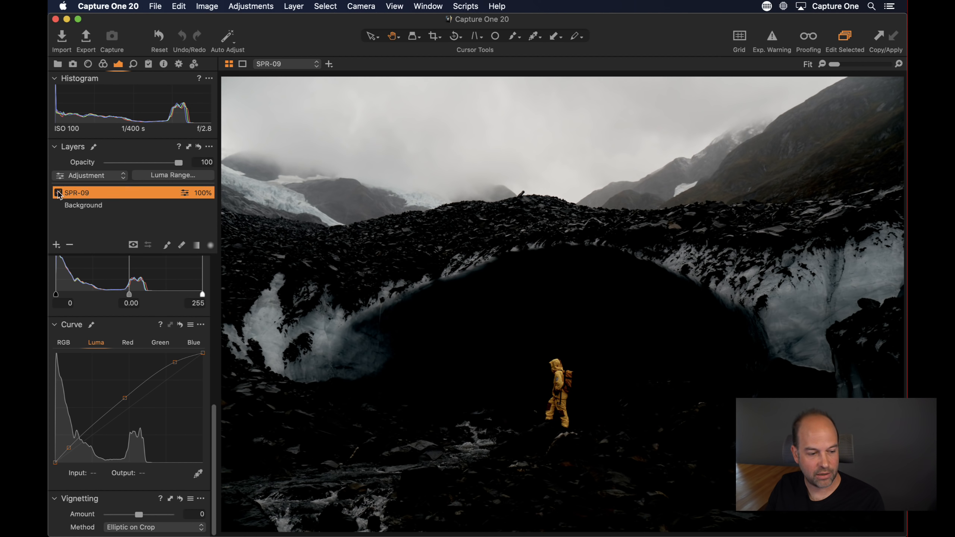
left_click(57, 193)
left_click_drag(178, 162, 130, 163)
- Set the Background layer's Exposure to 0.53 with slightly more Contrast, and compare the photo with the SPR-09 layer off and on
left_click(97, 205)
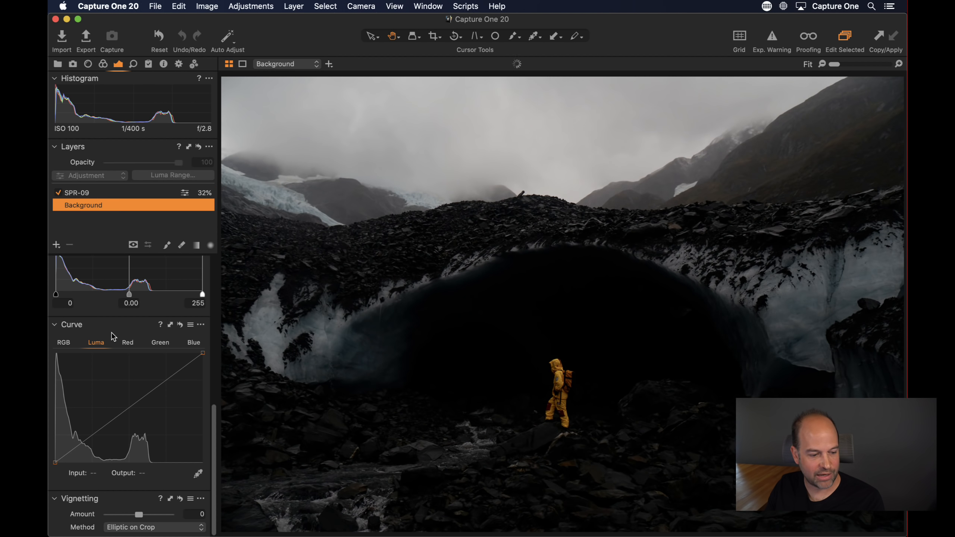
left_click_drag(137, 343, 142, 341)
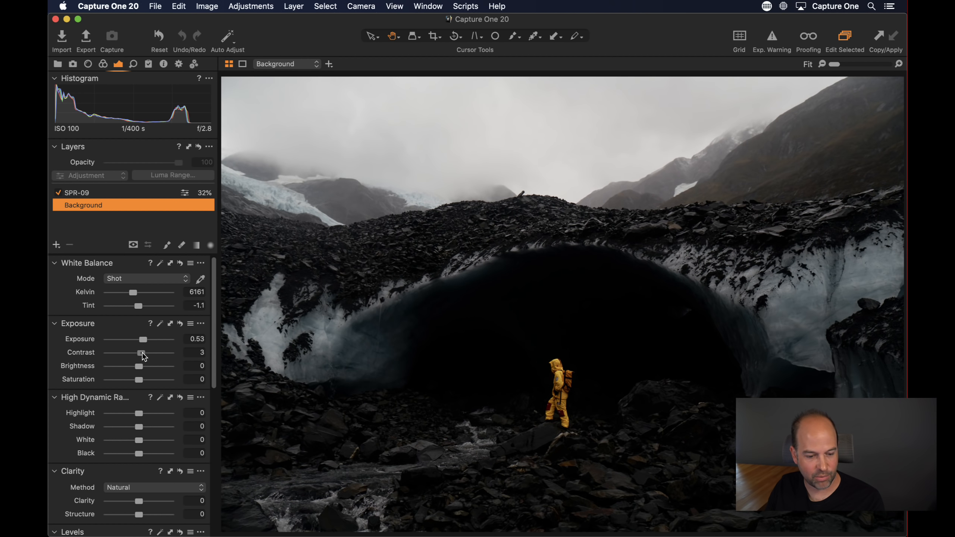
left_click(84, 194)
left_click(59, 193)
left_click(58, 193)
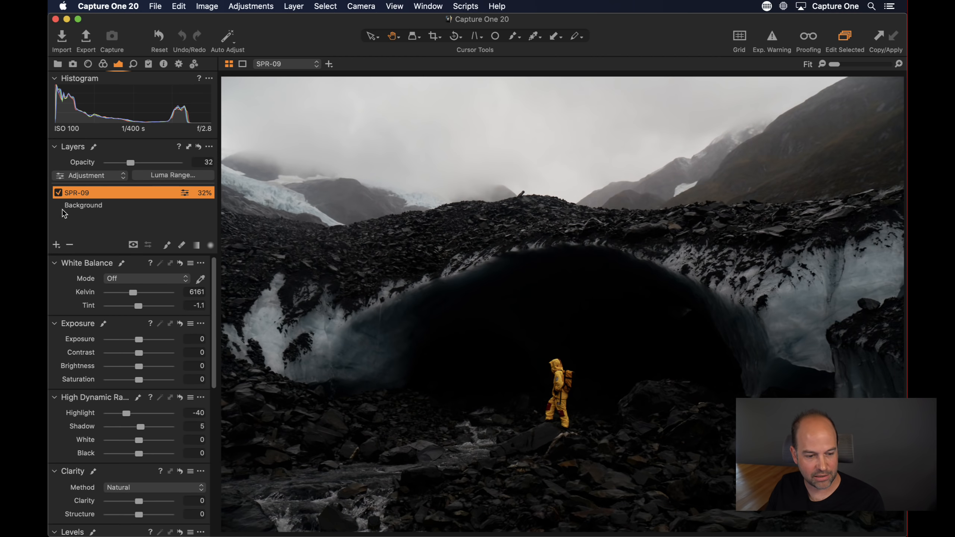
- Preview the SPRING styles on the ice cave photo, and open the Color Grading album
left_click(148, 64)
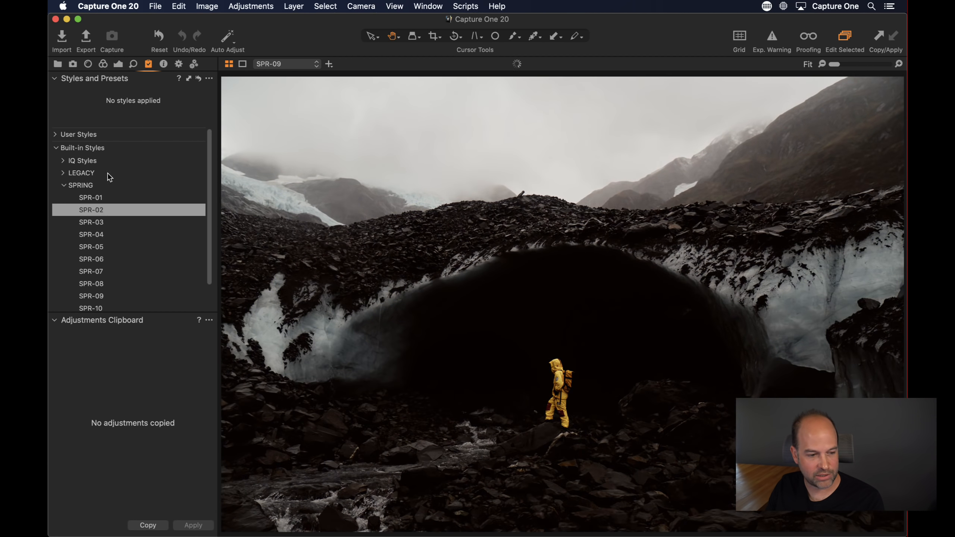
left_click(58, 64)
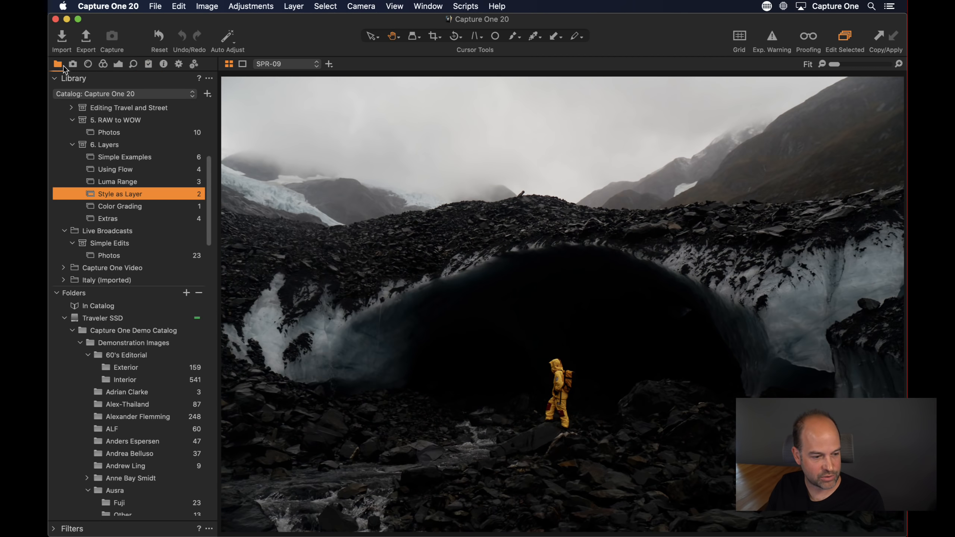
left_click(143, 208)
- Add a new filled layer named color grade to the suit photo and check its mask overlay
left_click(104, 65)
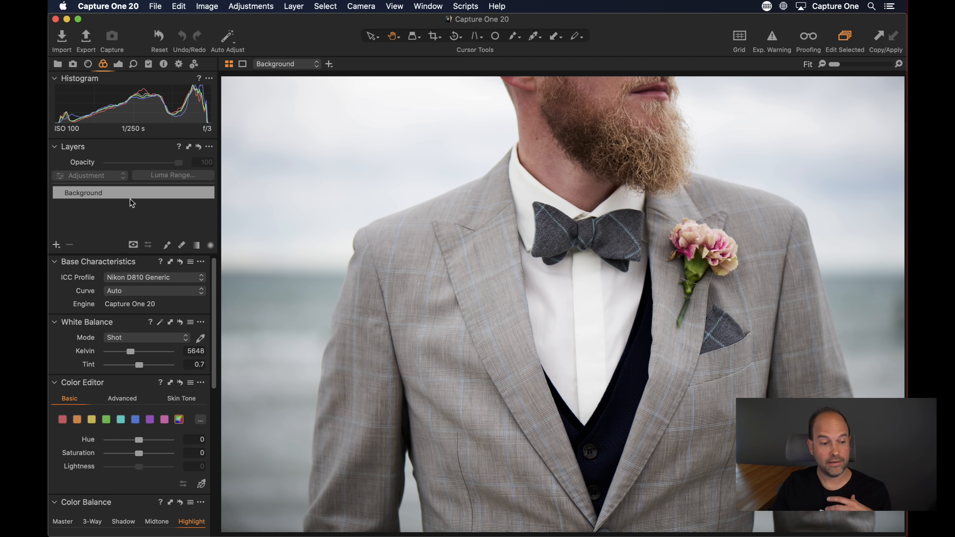
left_click(56, 244)
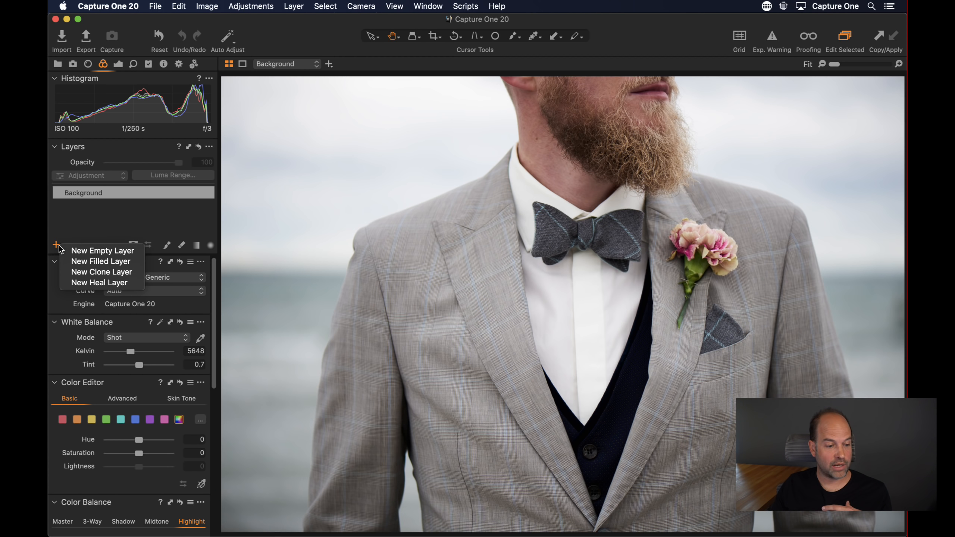
left_click(67, 264)
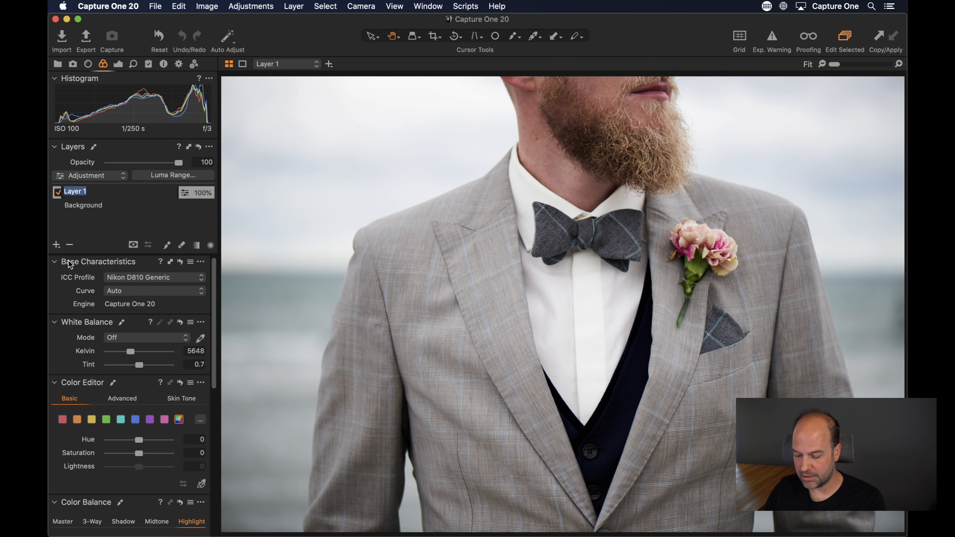
type("color grade")
key("Return")
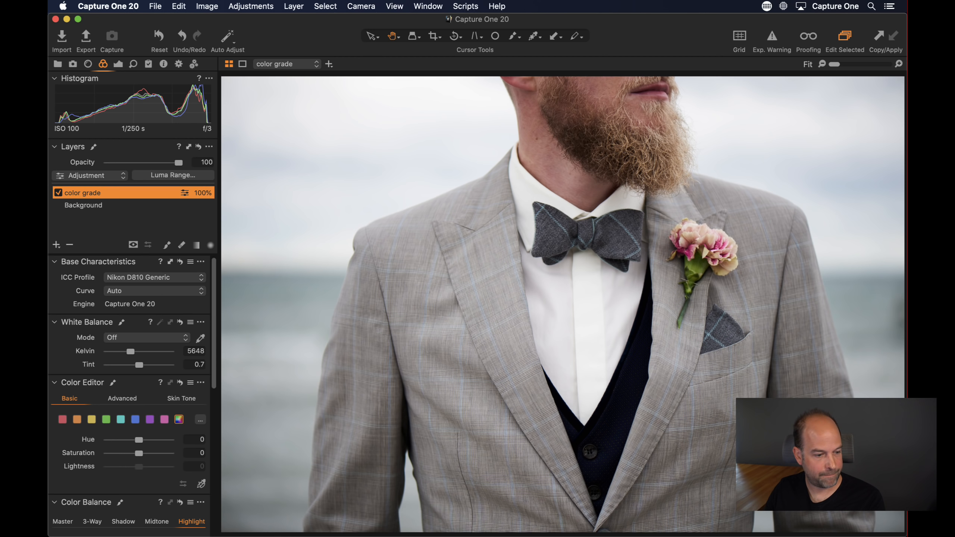
key("m")
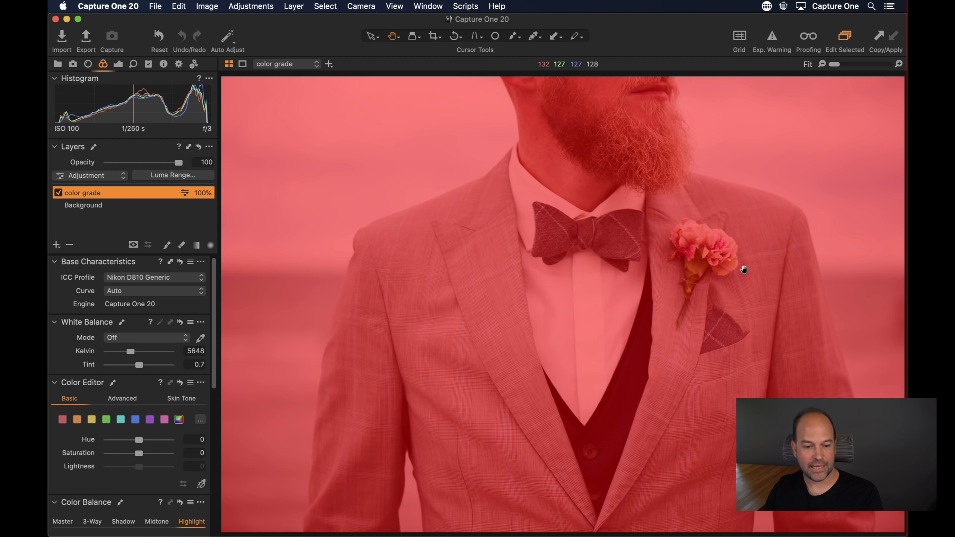
key("m")
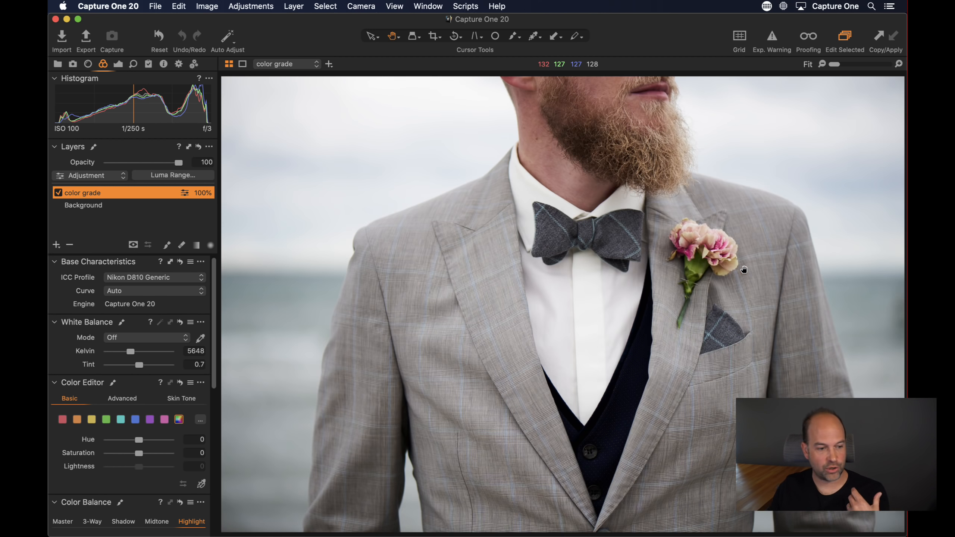
- Use the 3-Way Color Balance on the color grade layer to shift shadows toward blue and midtones and highlights toward warm tones
left_click(118, 64)
left_click(103, 64)
scroll(125, 406, "down", 5)
left_click_drag(92, 397, 83, 402)
left_click_drag(129, 342, 134, 338)
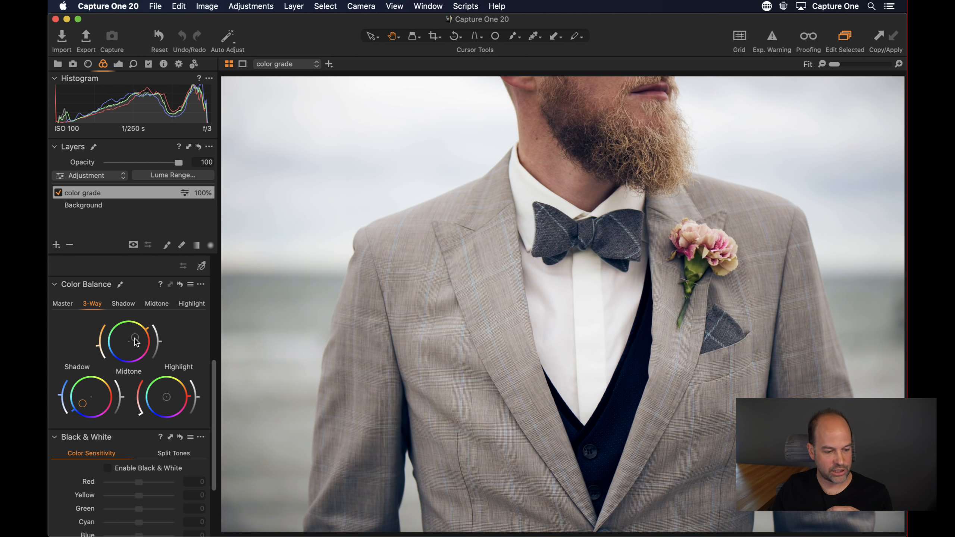
left_click_drag(161, 397, 172, 395)
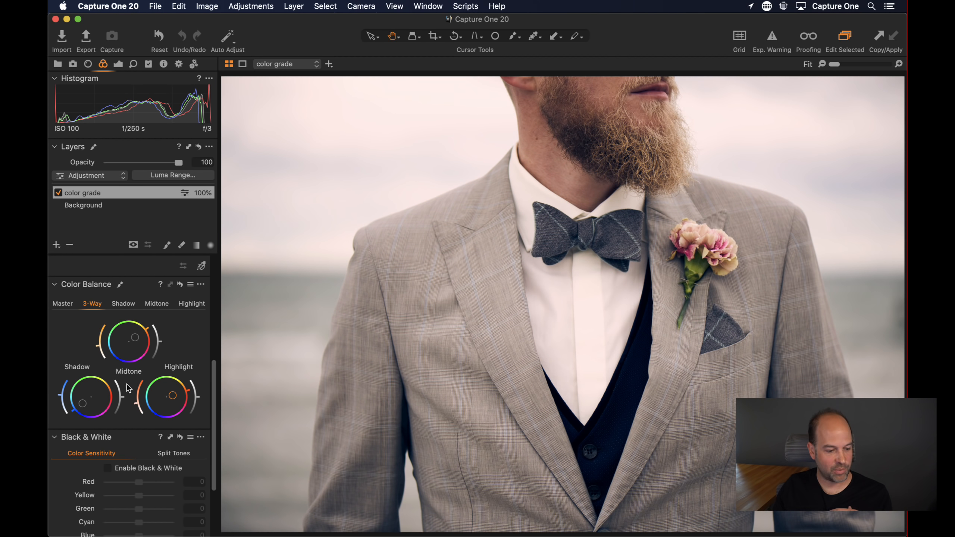
- Sample the beard's orange tone with the basic Color Editor's direct picker and reduce its Saturation to -16.4
scroll(120, 418, "down", 5)
scroll(105, 377, "up", 10)
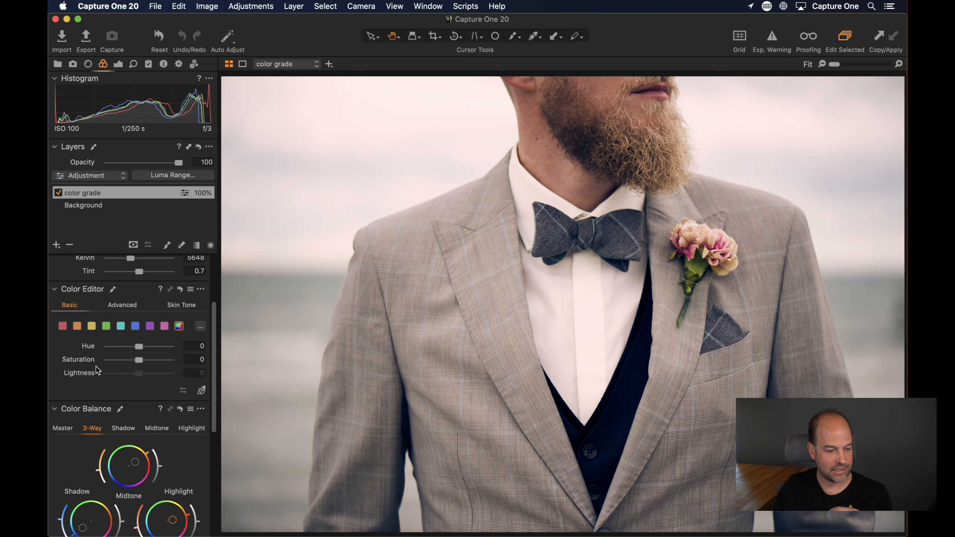
left_click(201, 391)
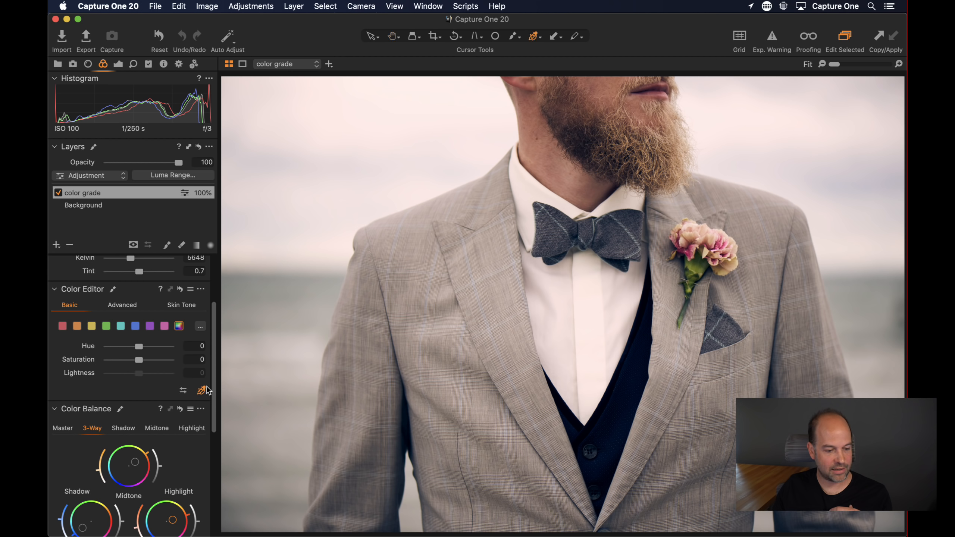
left_click(622, 142)
left_click_drag(623, 141, 588, 142)
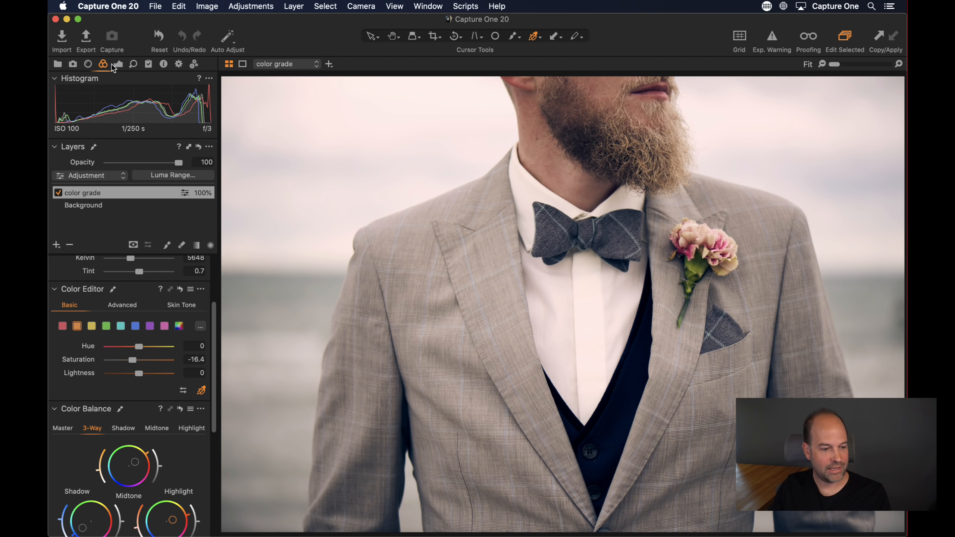
- Set the color grade layer's Exposure Saturation to -23 and toggle the layer off and on to compare the look
left_click(118, 64)
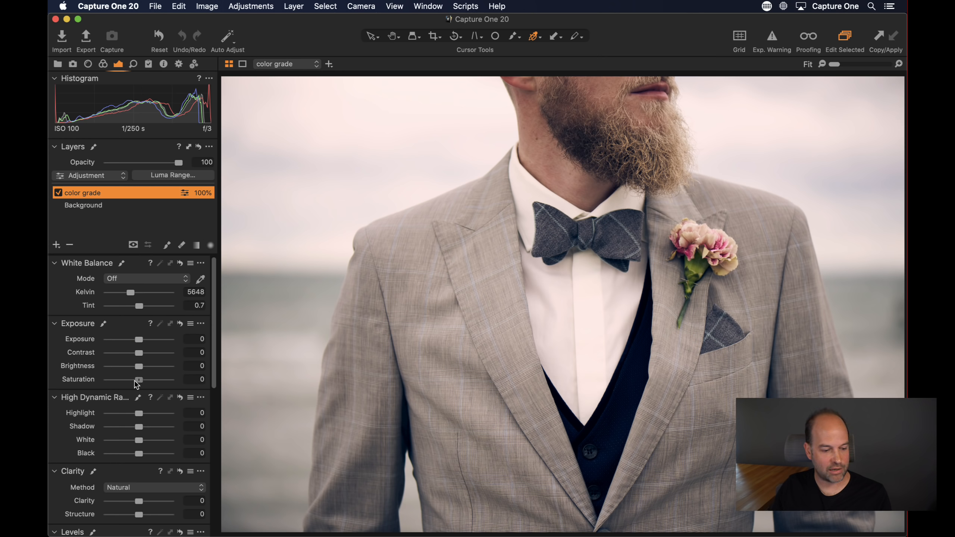
left_click_drag(135, 381, 133, 382)
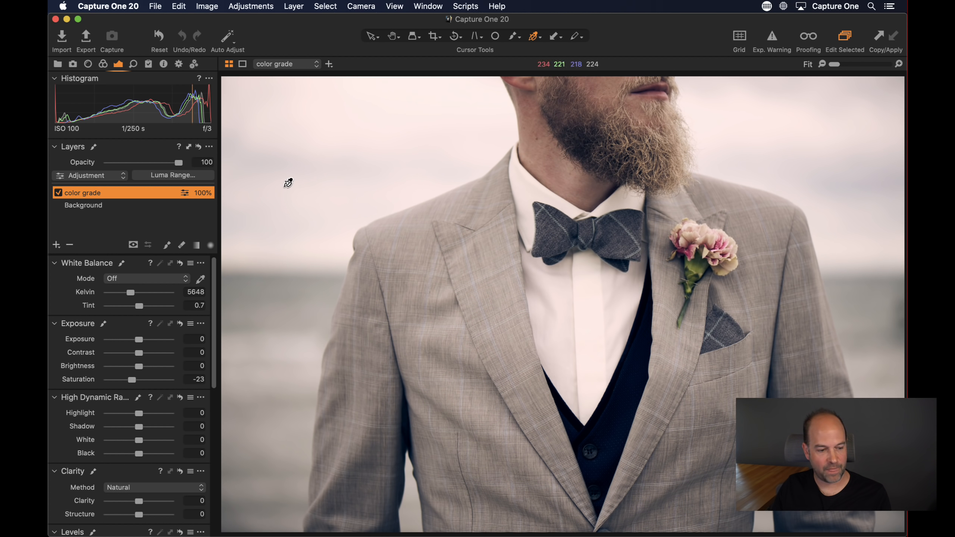
left_click(57, 192)
left_click(57, 193)
left_click(56, 193)
left_click(57, 193)
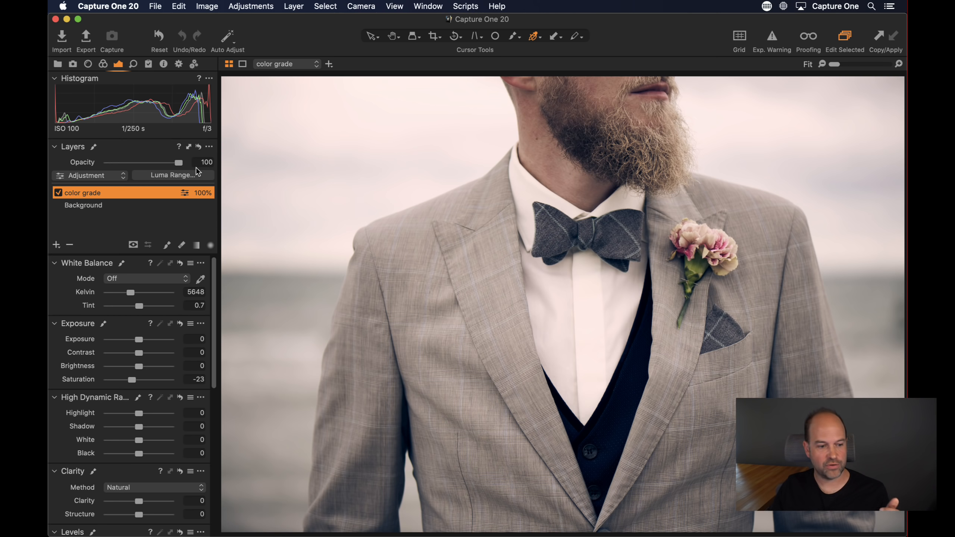
- Sweep the color grade layer's Opacity to 0 and back, settle it at 81, and compare its Color Balance with the Background's
left_click_drag(167, 164, 49, 175)
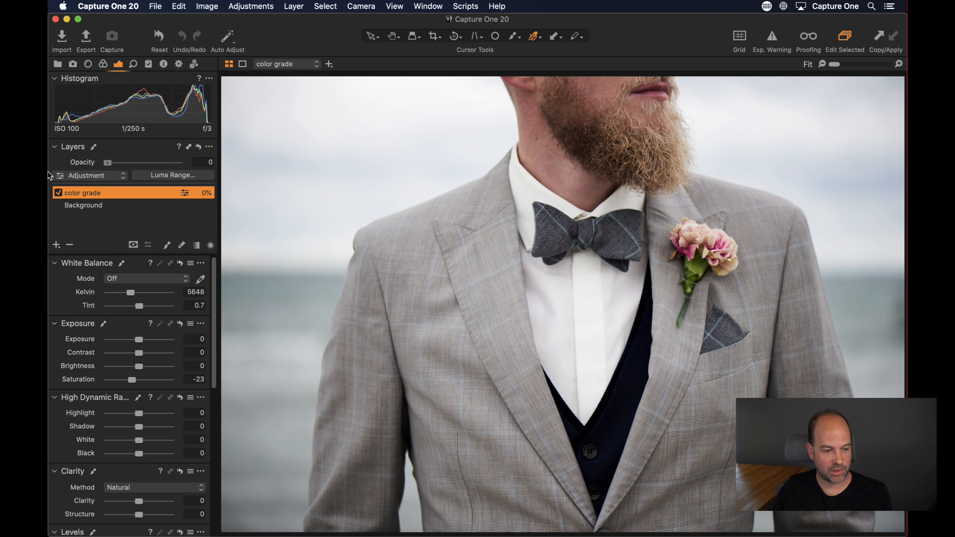
left_click_drag(107, 163, 186, 160)
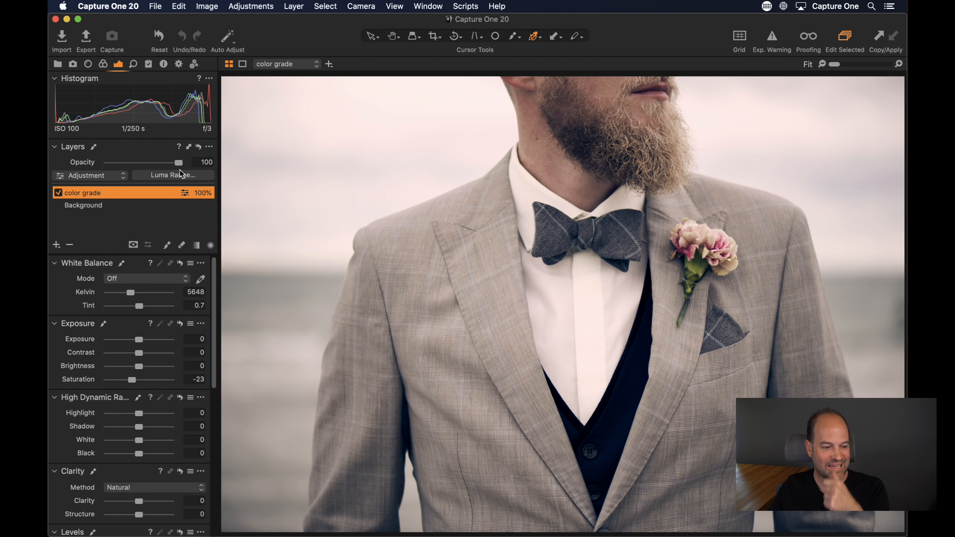
mouse_move(174, 164)
left_mouse_down()
mouse_move(159, 163)
mouse_move(166, 164)
left_mouse_up()
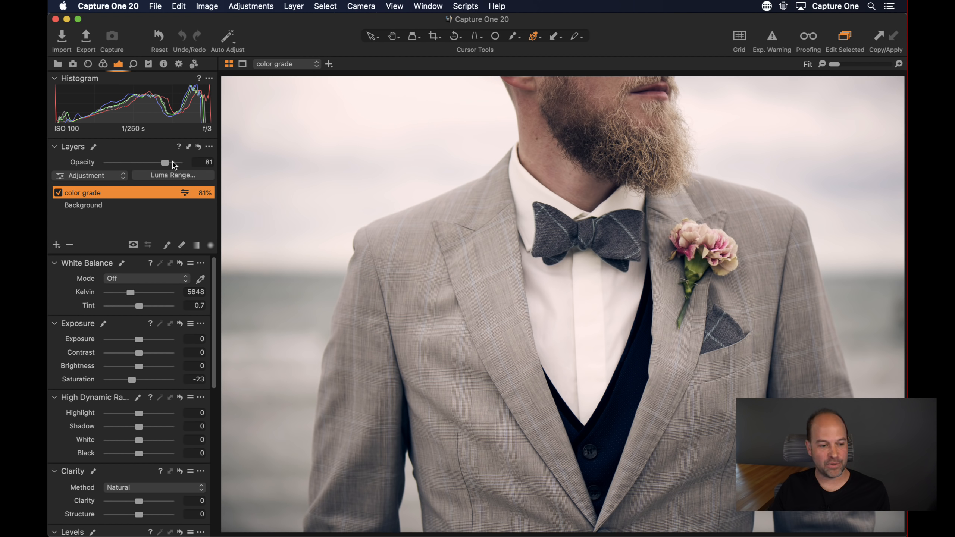
left_click(104, 65)
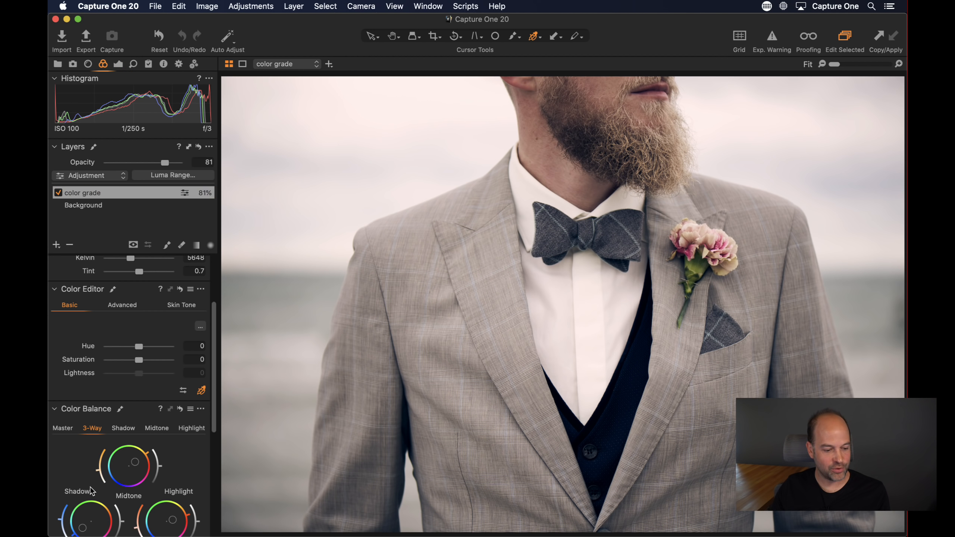
left_click(97, 206)
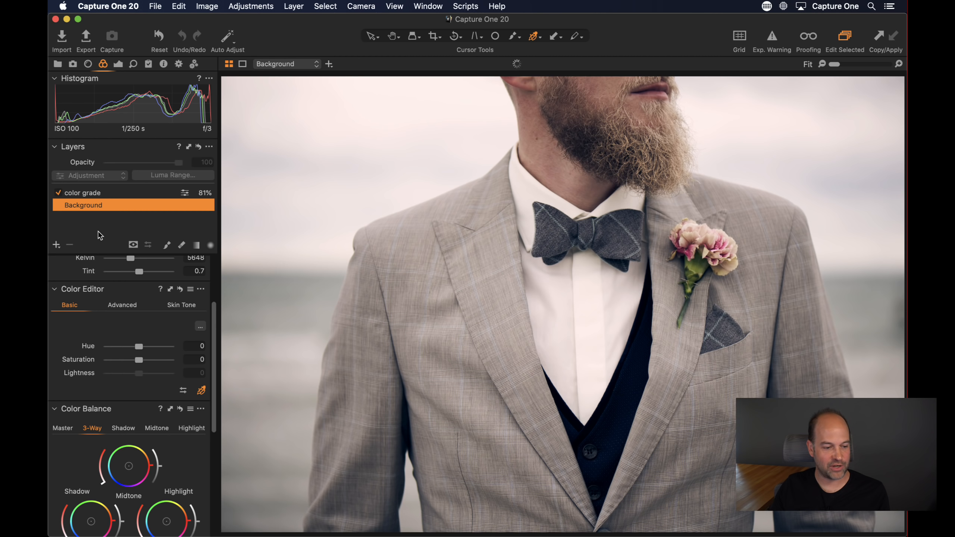
left_click(94, 193)
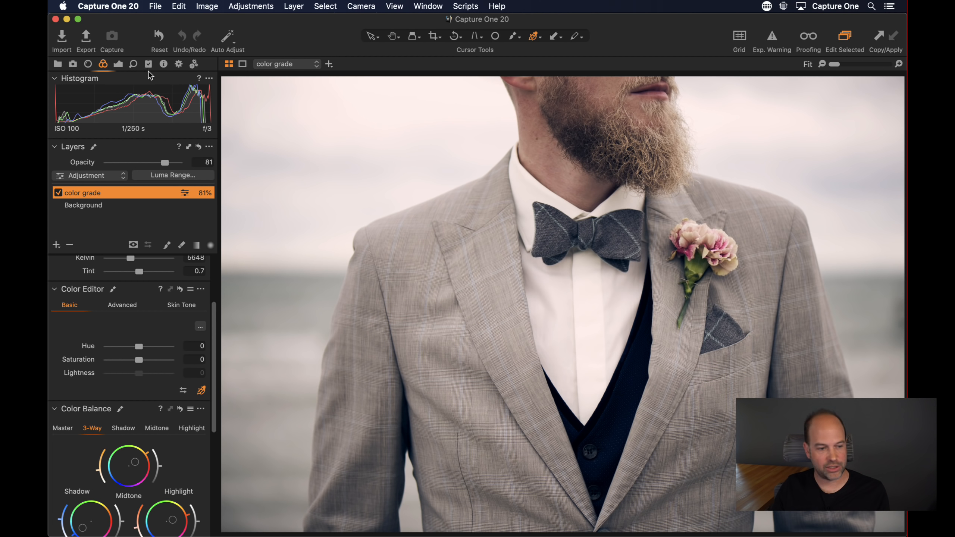
- Open the Extras album, show the browser, and display C20-editorial-interior_223.raf
left_click(58, 64)
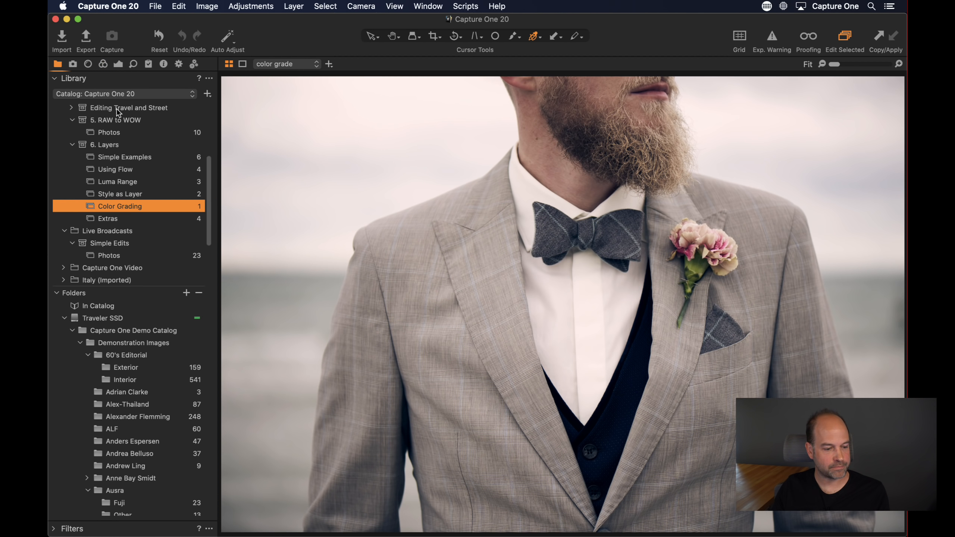
left_click(121, 219)
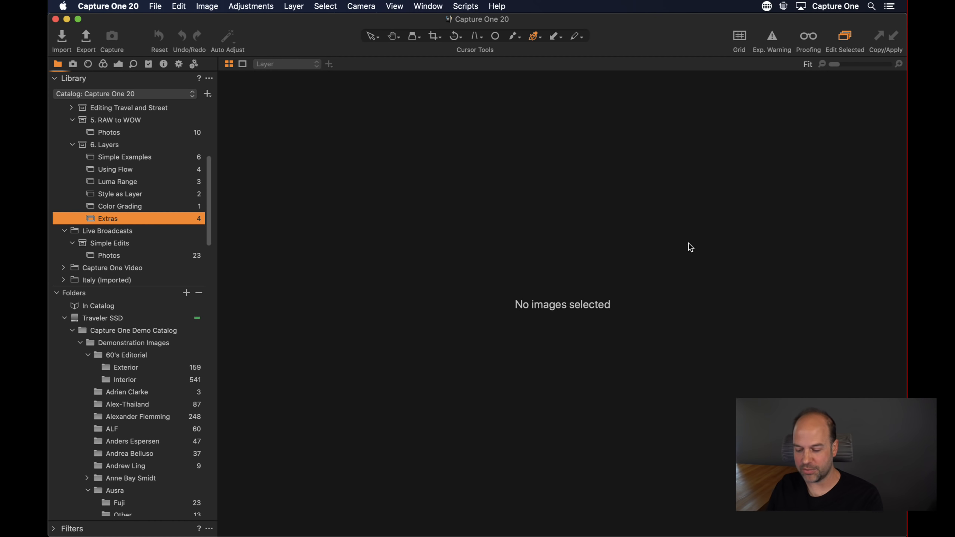
key("super+b")
left_click(849, 107)
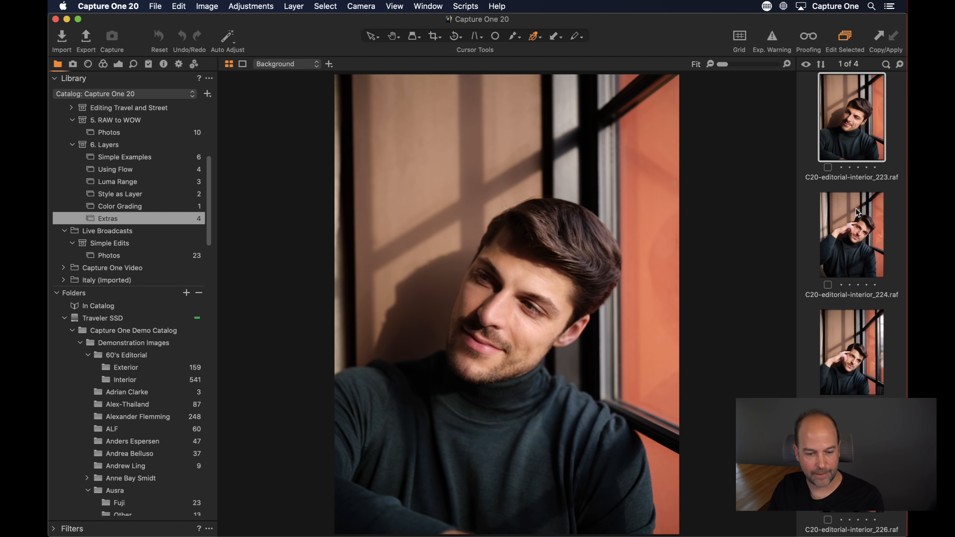
- Add a new filled layer named color grade to the portrait
left_click(118, 63)
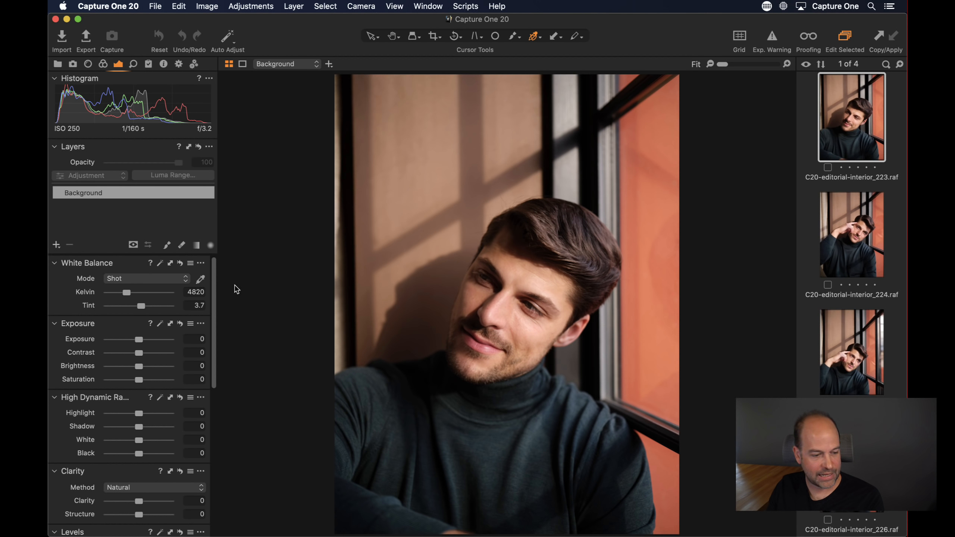
left_click(56, 246)
left_click(78, 263)
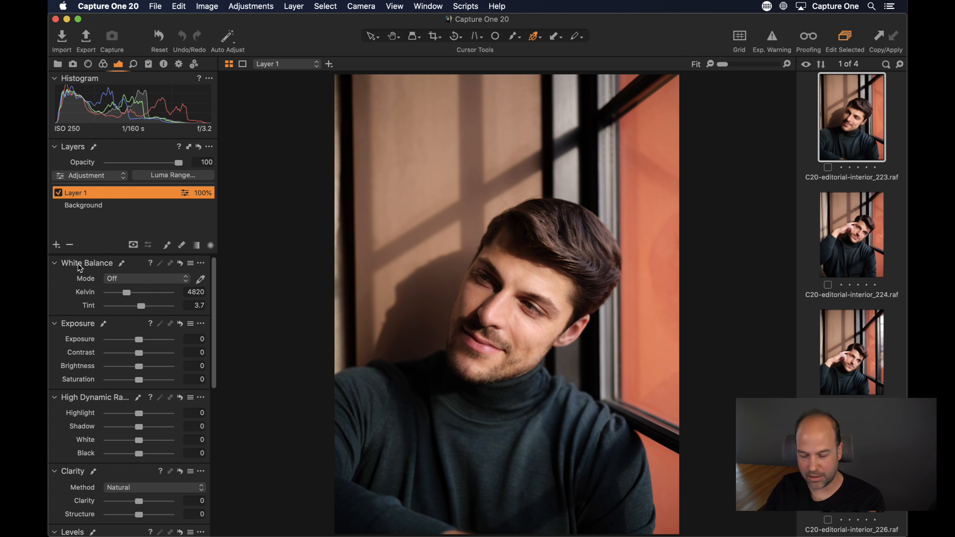
type("color gra")
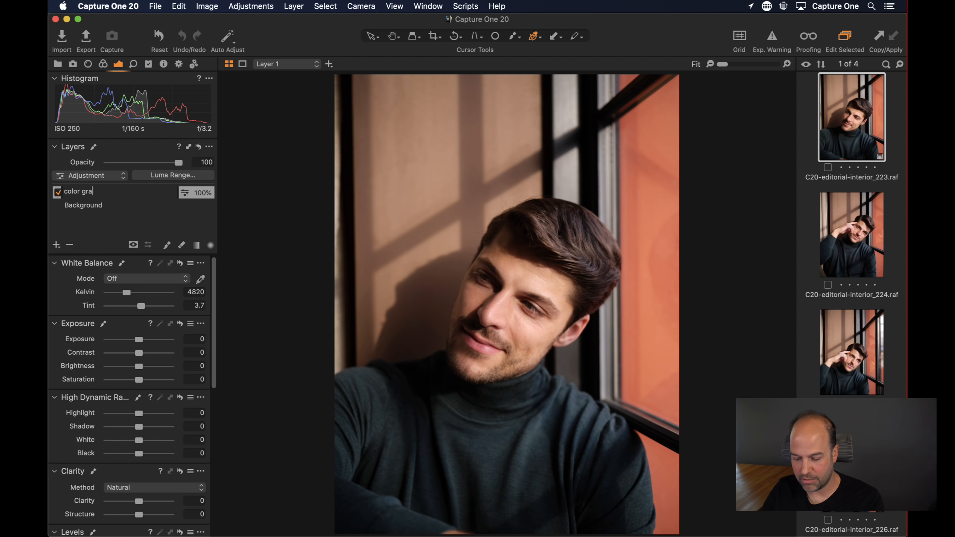
type("de")
key("Return")
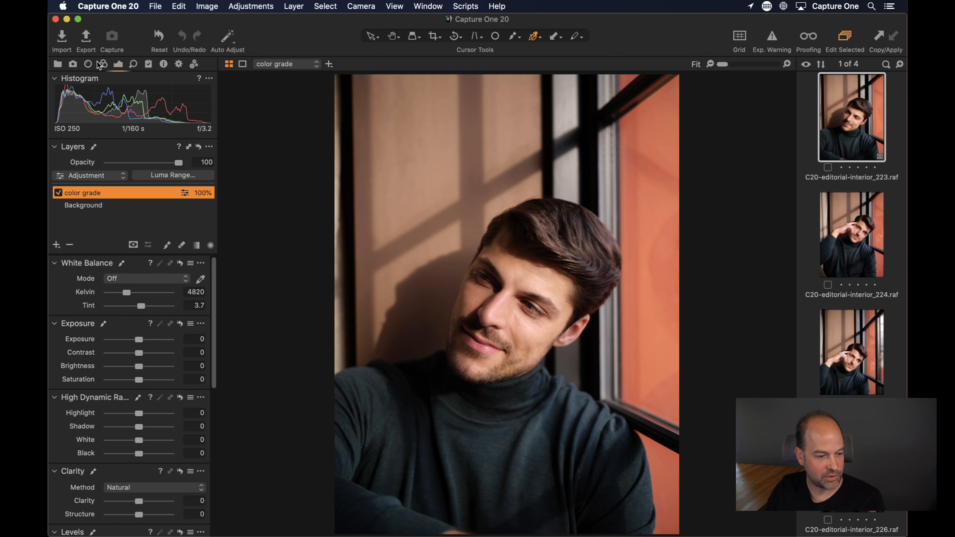
- Use the 3-Way Color Balance on the portrait's color grade layer to push shadows toward blue and midtones and highlights toward warm tones
left_click(101, 64)
scroll(73, 409, "down", 5)
left_click_drag(91, 407, 85, 409)
left_click_drag(129, 351, 135, 346)
left_click_drag(166, 406, 173, 401)
left_click_drag(92, 415, 89, 420)
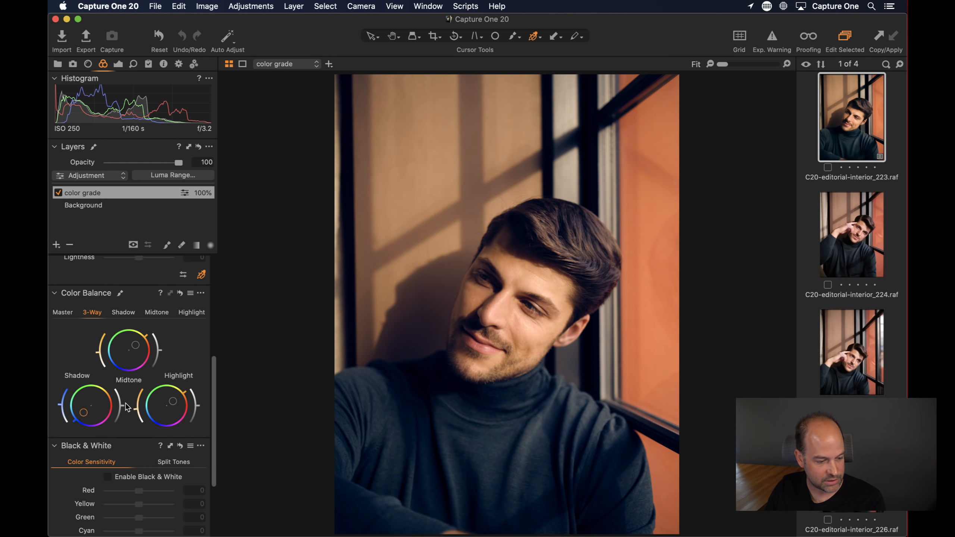
- Reduce the color grade layer's Saturation to -56 and its Opacity to 90
left_click(115, 64)
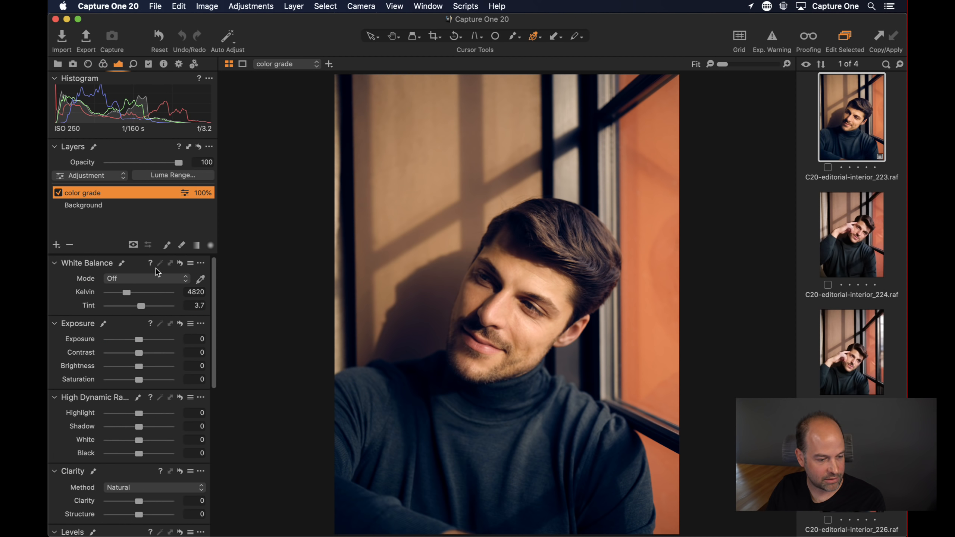
left_click_drag(132, 383, 121, 381)
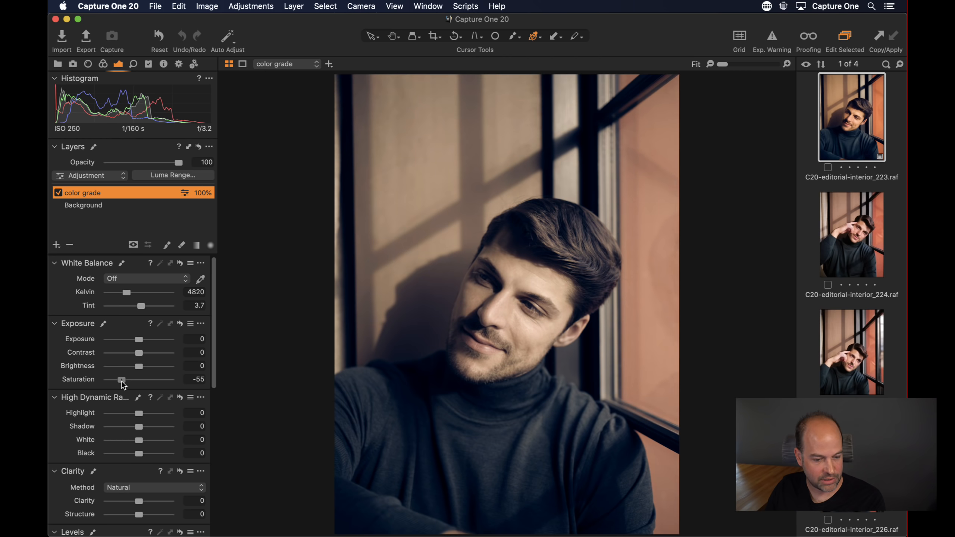
left_click_drag(121, 381, 122, 381)
left_click_drag(178, 163, 172, 163)
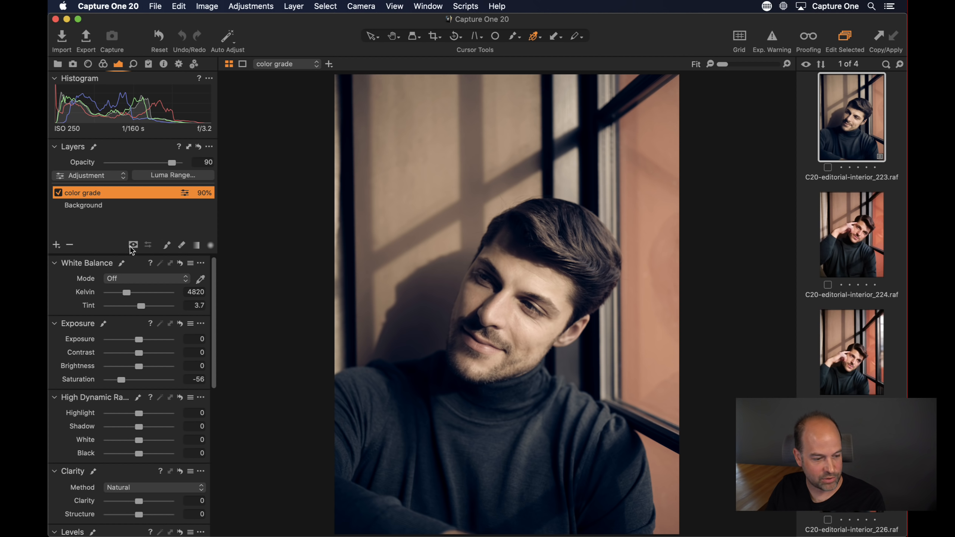
- Add another adjustment layer above color grade and name it Radial
left_click(56, 248)
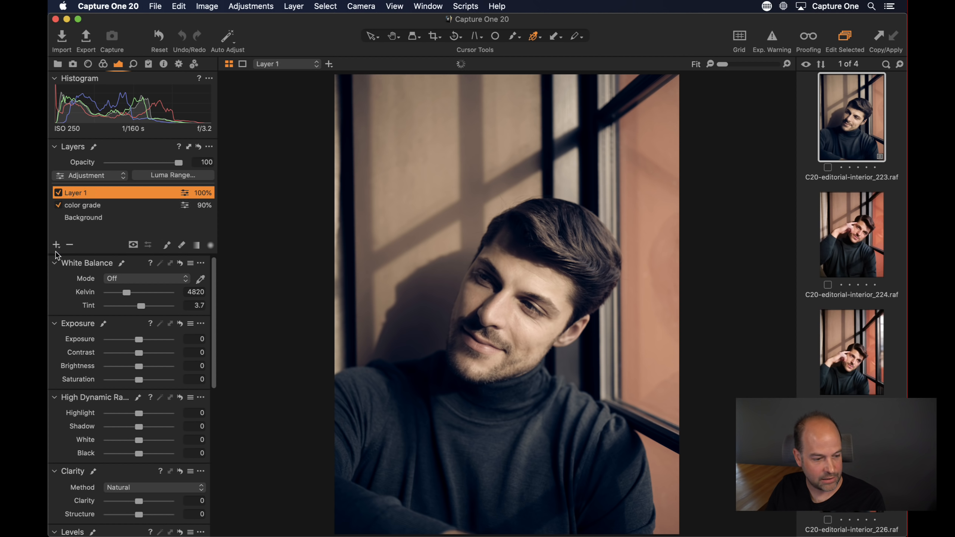
double_click(94, 192)
type("Rad")
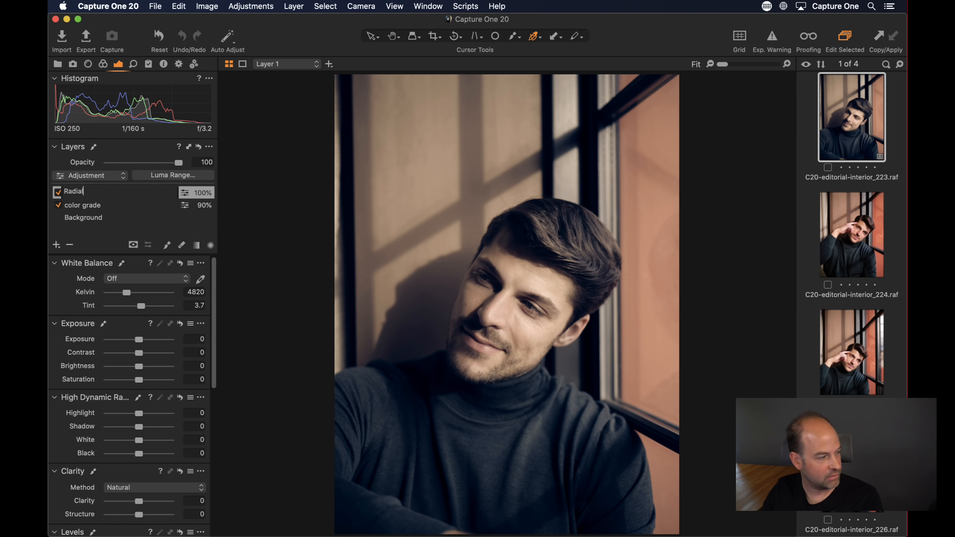
type("ial")
key("Return")
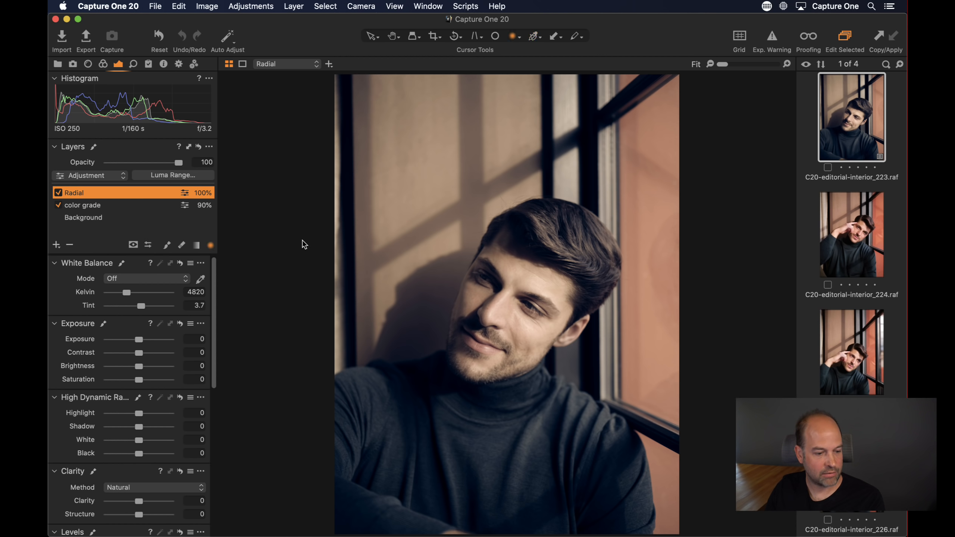
- Draw a radial gradient mask around the man's face on the Radial layer and set its Brightness to -18
left_click_drag(439, 216, 589, 434)
mouse_move(470, 317)
left_mouse_down()
mouse_move(555, 425)
mouse_move(533, 399)
left_mouse_up()
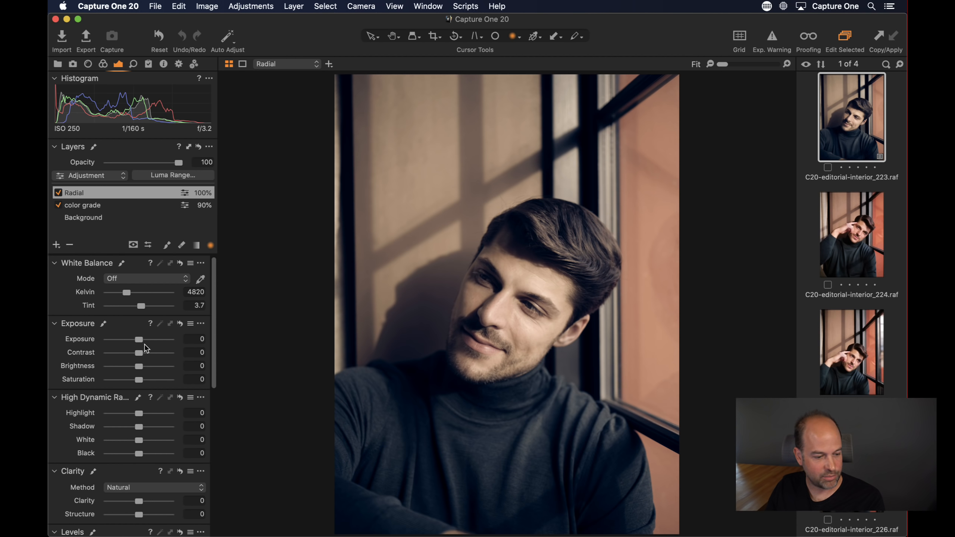
left_click_drag(140, 366, 128, 366)
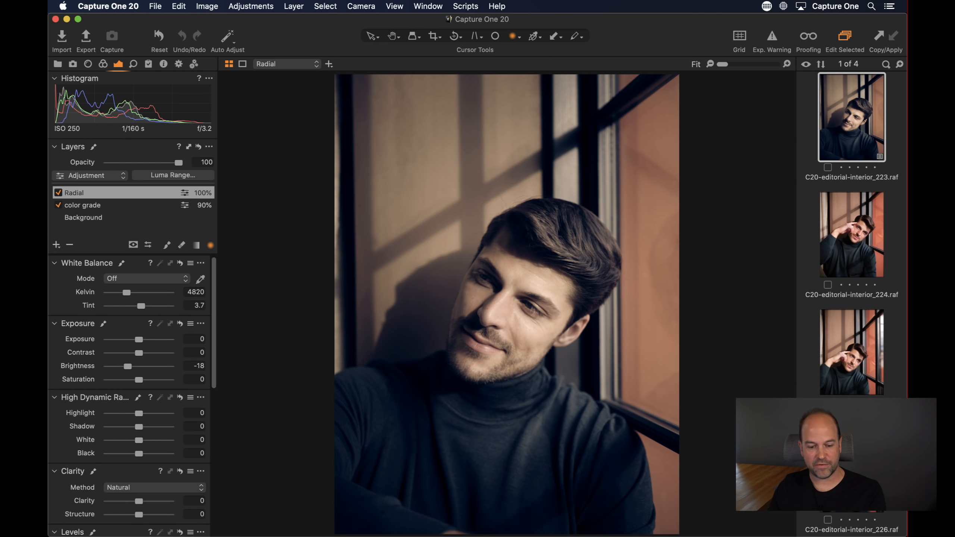
- Select all the portraits and apply only the color grade layer from C20-editorial-interior_223 to them, excluding Radial
key("super+a")
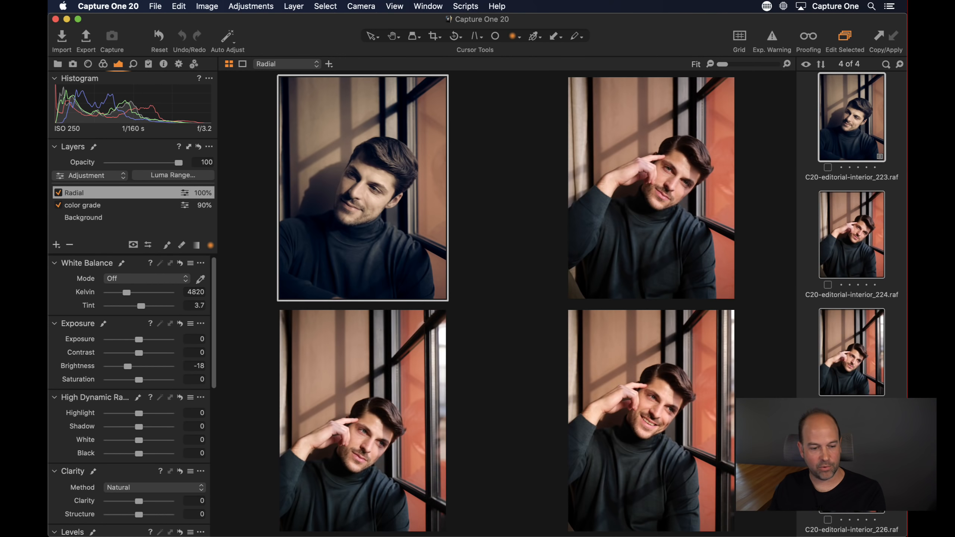
left_click(189, 147)
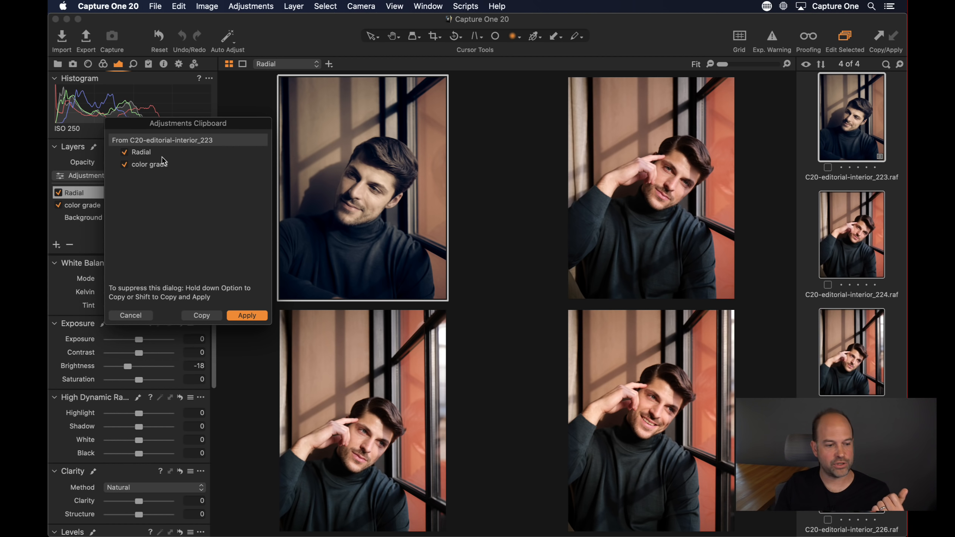
left_click(124, 152)
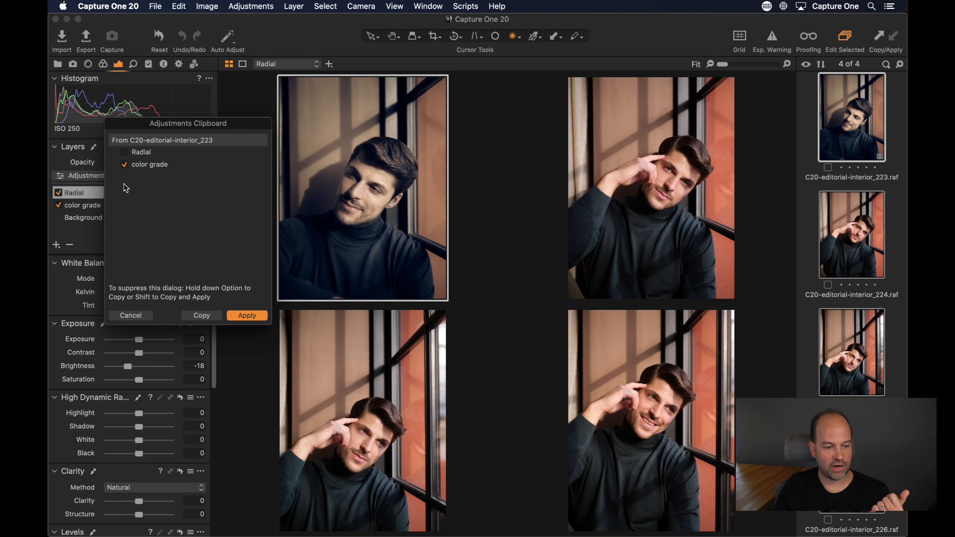
left_click(125, 152)
left_click(125, 152)
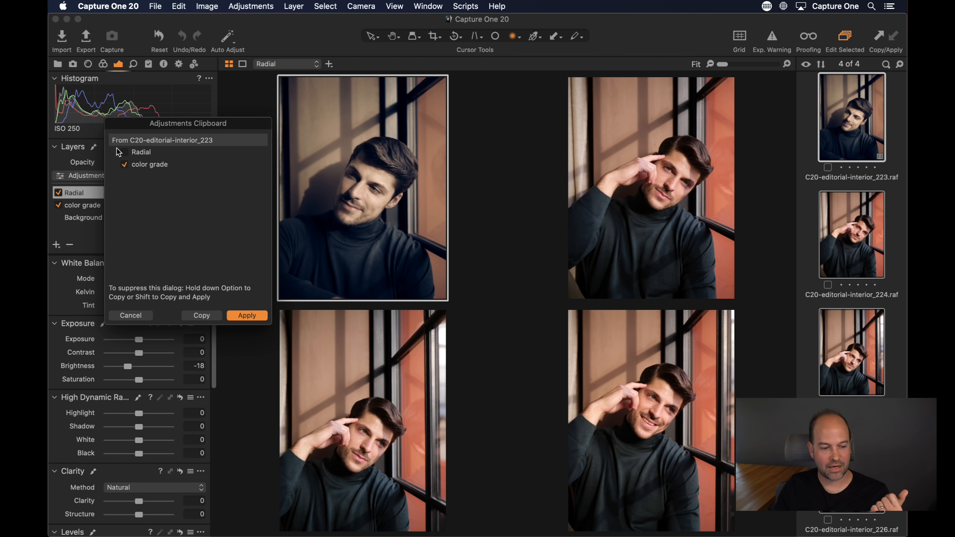
left_click(245, 315)
- Check the layers copied to C20-editorial-interior_224.raf, and return to C20-editorial-interior_223.raf
left_click(809, 239)
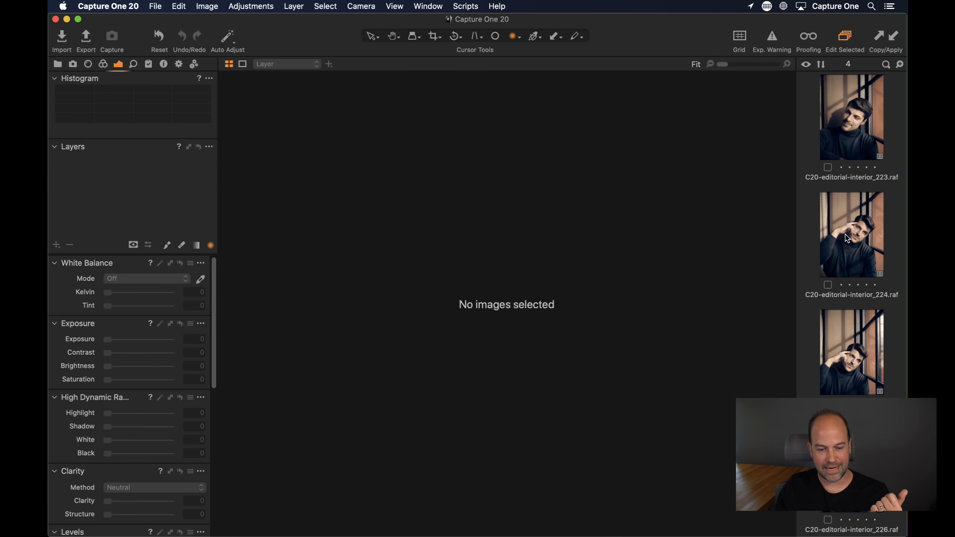
left_click(840, 257)
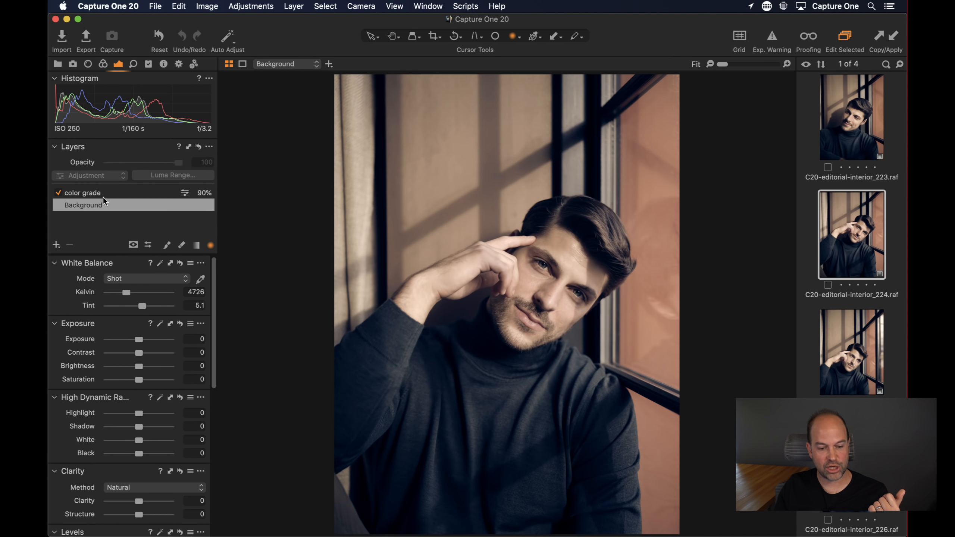
left_click(878, 142)
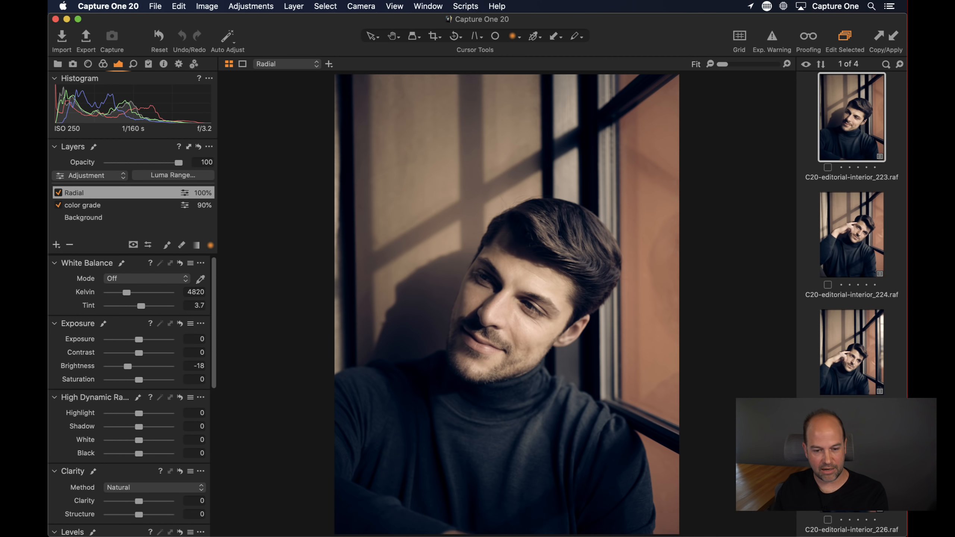
- Apply both the Radial and color grade layers from C20-editorial-interior_223 to all the portraits, and inspect the third portrait's layers
key("super+a")
key("super+shift+c")
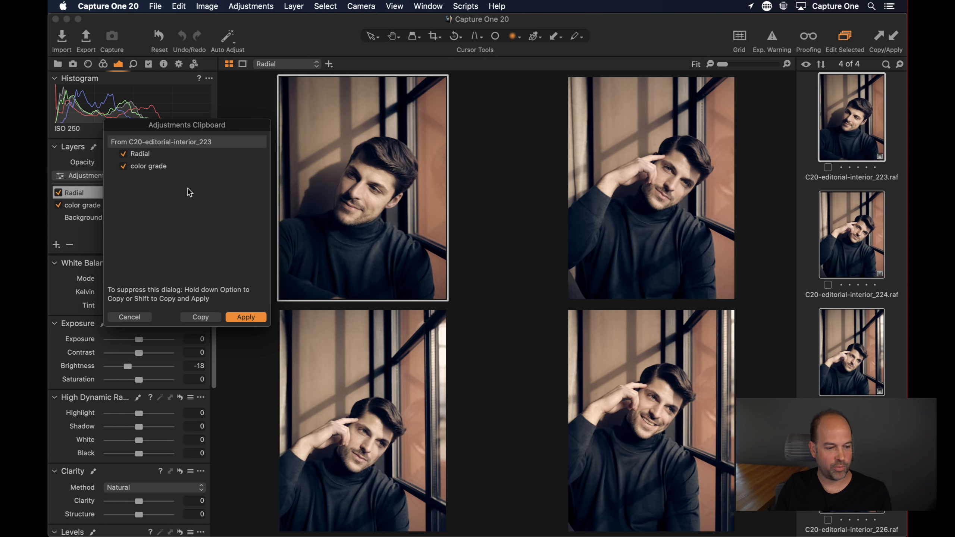
left_click(244, 318)
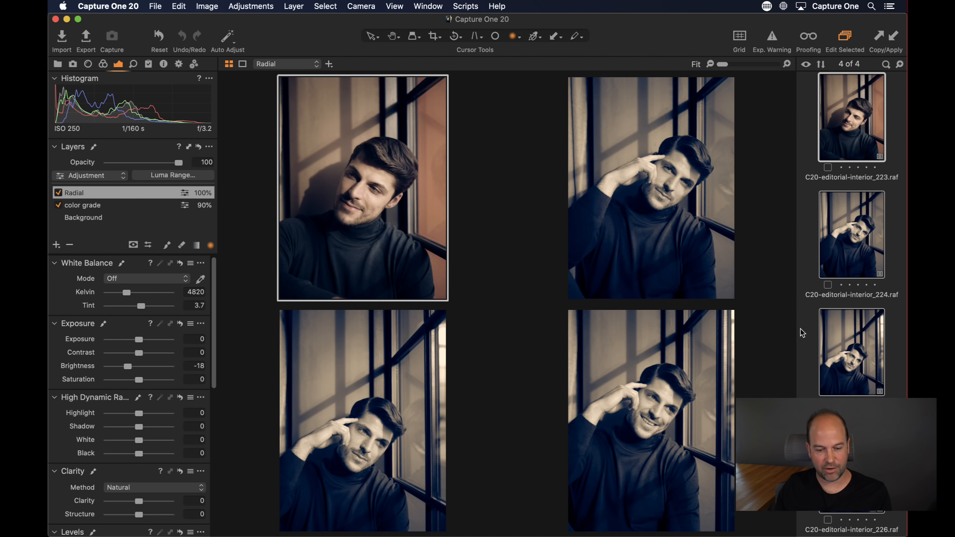
left_click(828, 341)
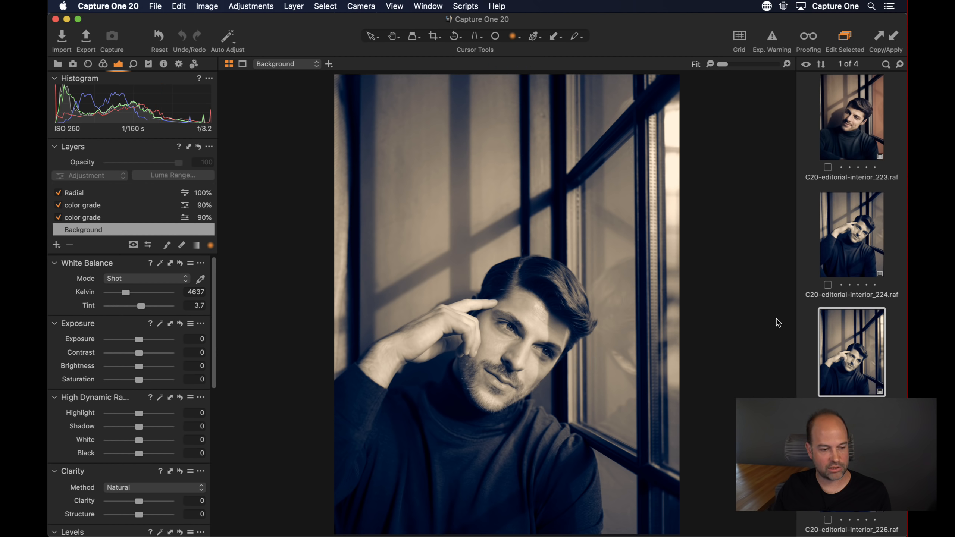
- Select the lower color grade layer on the third portrait, and return to the layers of C20-editorial-interior_223.raf
left_click(99, 218)
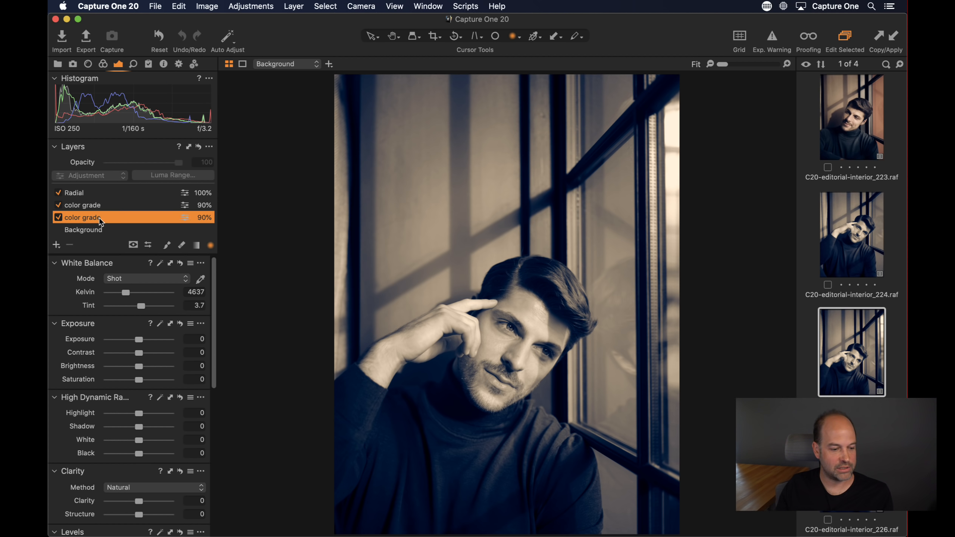
left_click(843, 138)
left_click(59, 64)
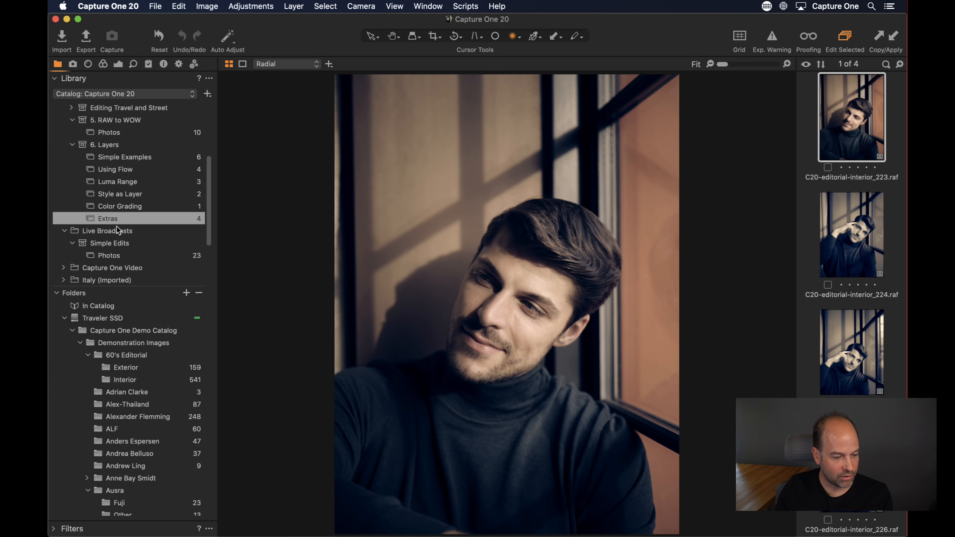
left_click(118, 65)
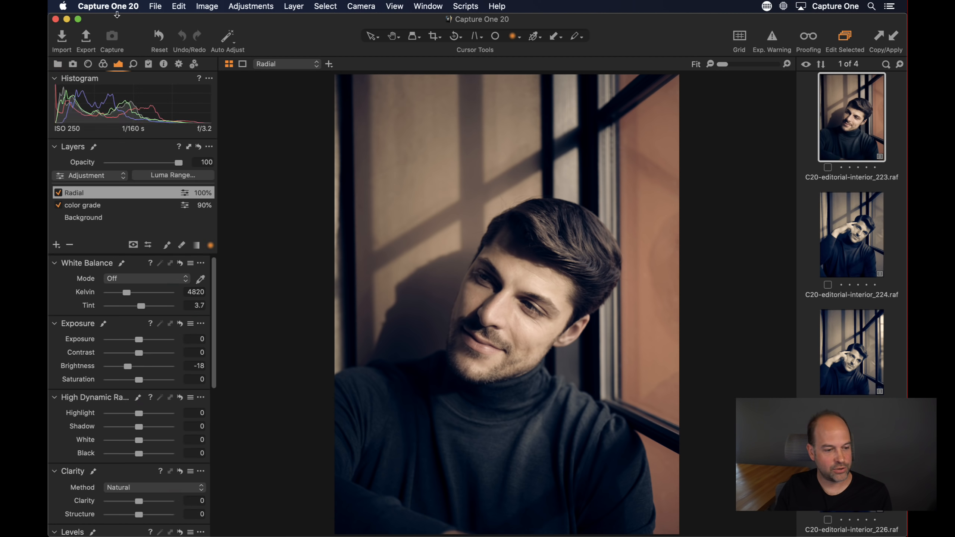
- Look up the layer commands in the keyboard shortcut editor by searching for "layer", and close the editor
left_click(179, 6)
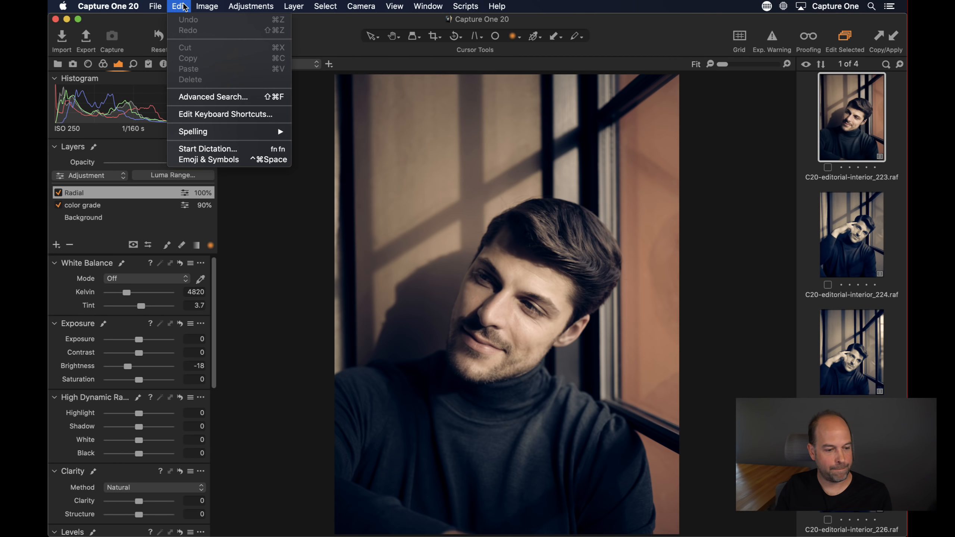
left_click(192, 115)
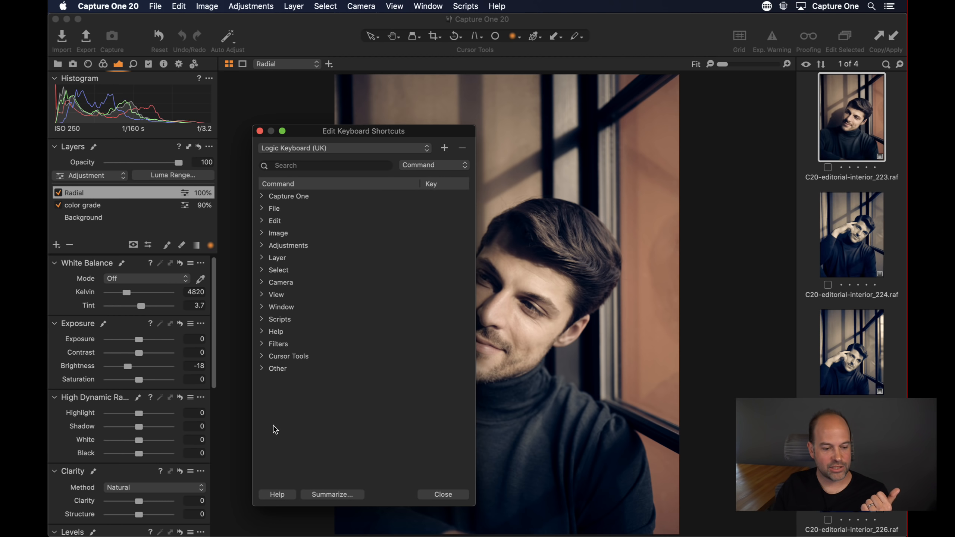
left_click(293, 166)
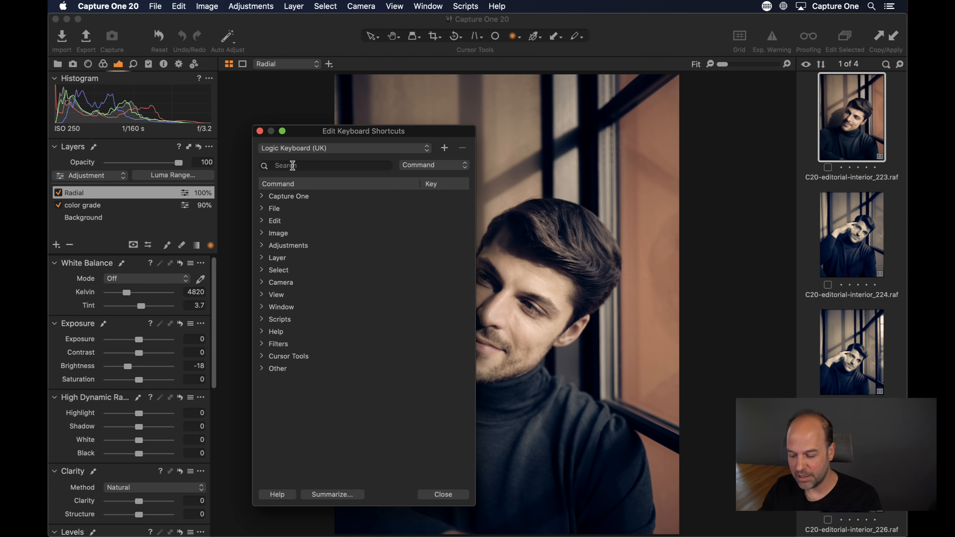
type("layer")
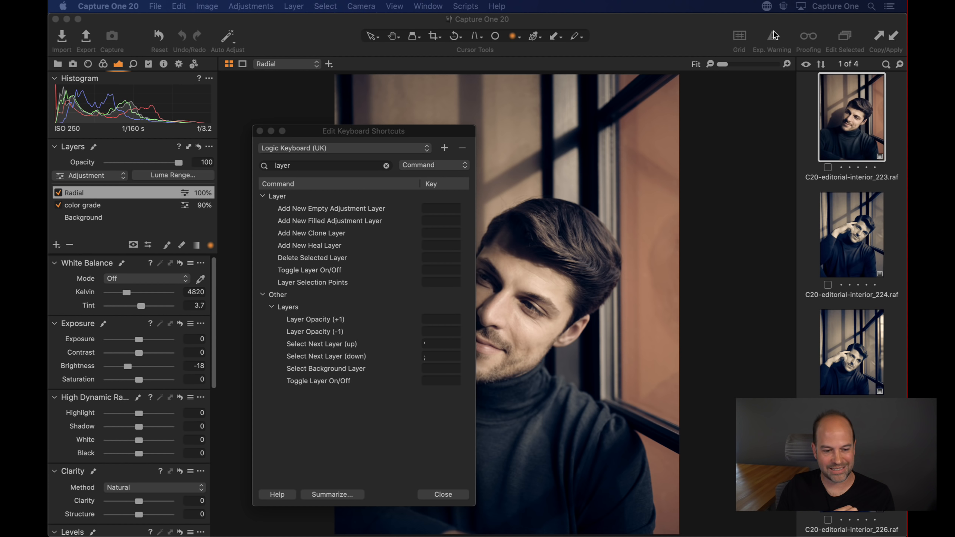
left_click(456, 495)
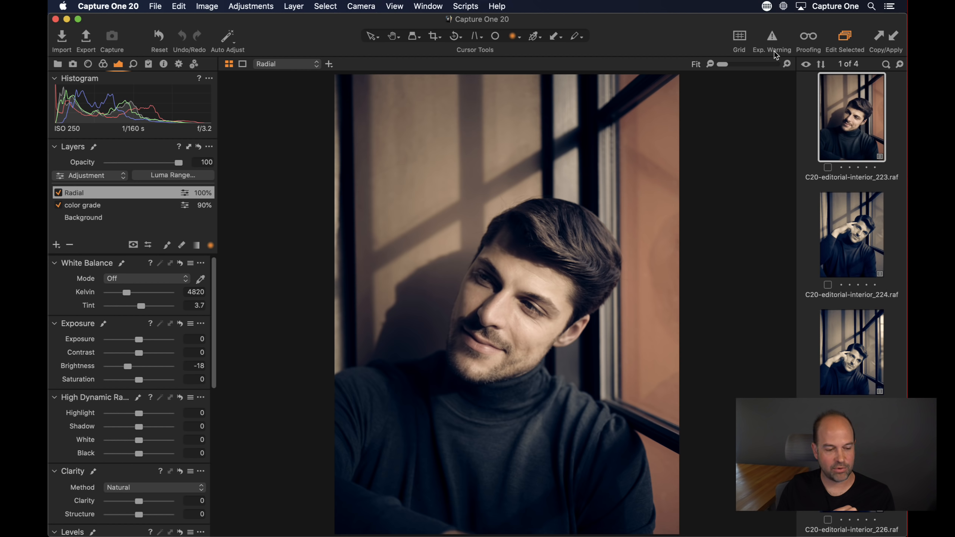
left_click(778, 41)
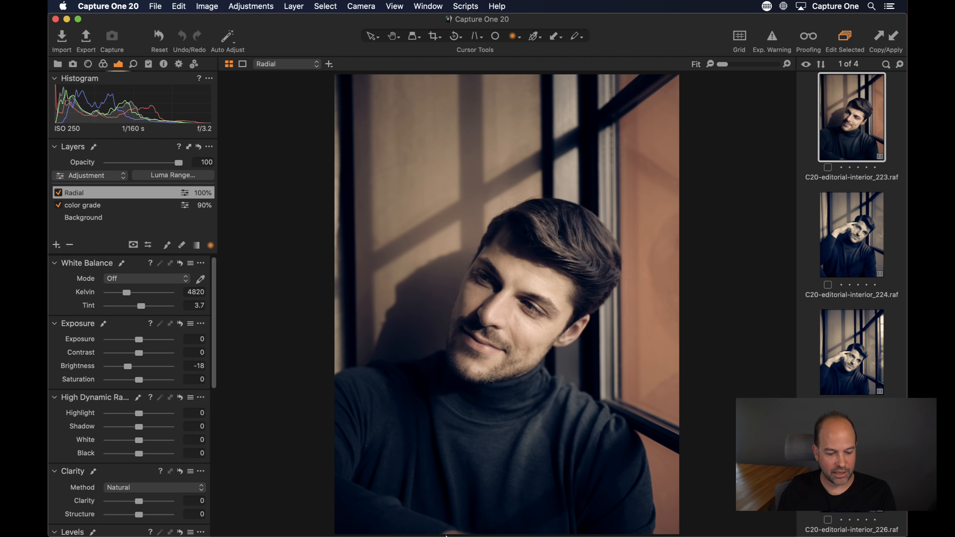
- Switch to System Preferences, examine the Wacom Tablet pen settings, and return to Capture One
mouse_move(447, 536)
left_click(381, 532)
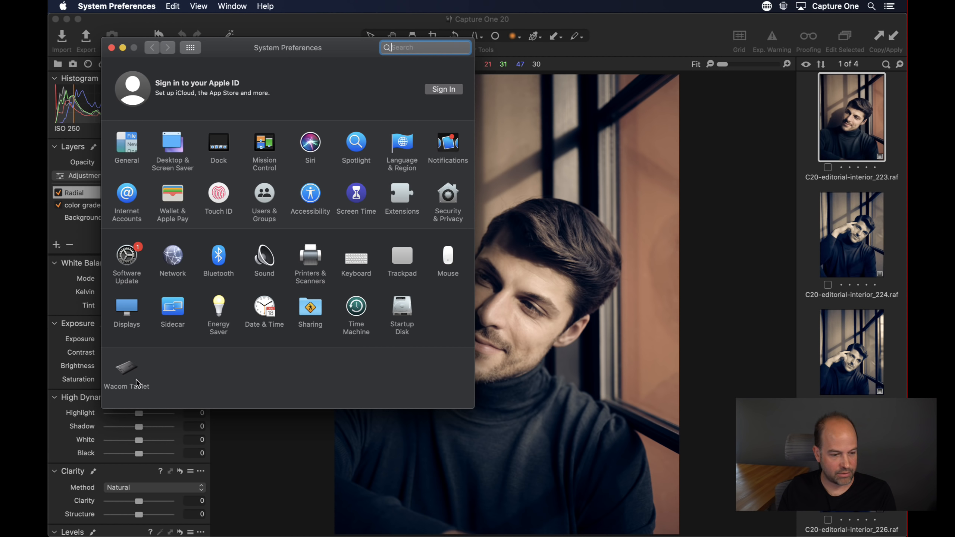
left_click(137, 382)
left_click_drag(294, 44, 470, 62)
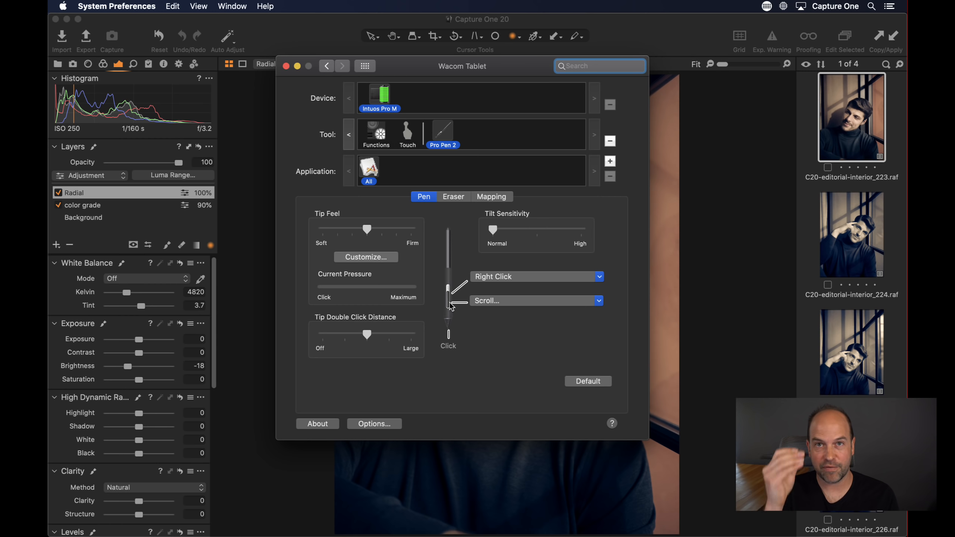
left_click(712, 252)
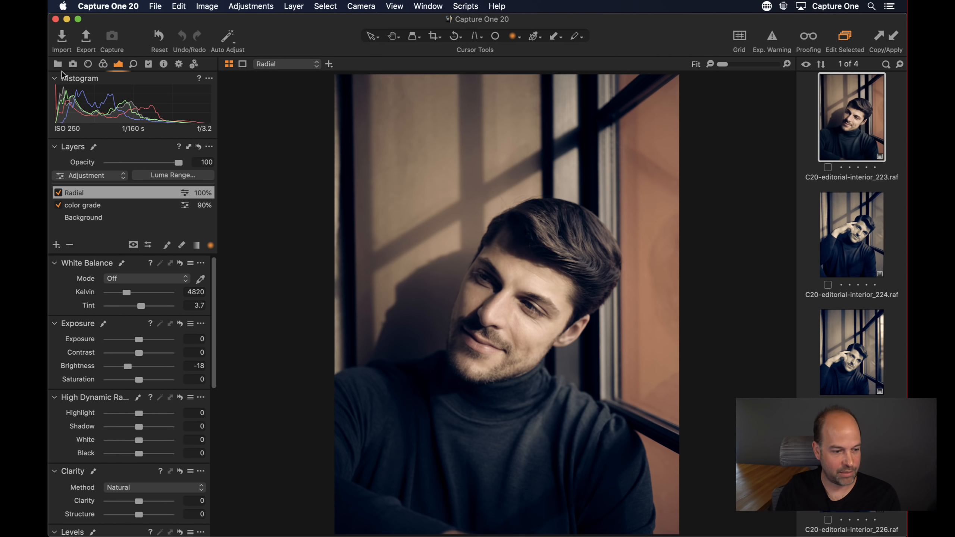
- Open the Simple Examples album under 6. Layers and browse its thumbnails
left_click(58, 64)
left_click(158, 162)
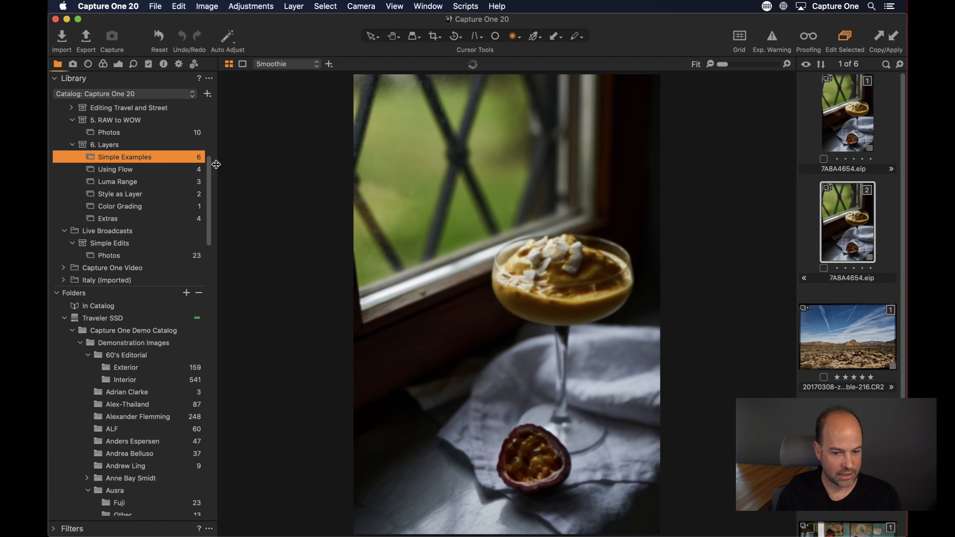
scroll(851, 244, "down", 5)
scroll(851, 245, "up", 5)
scroll(852, 248, "down", 3)
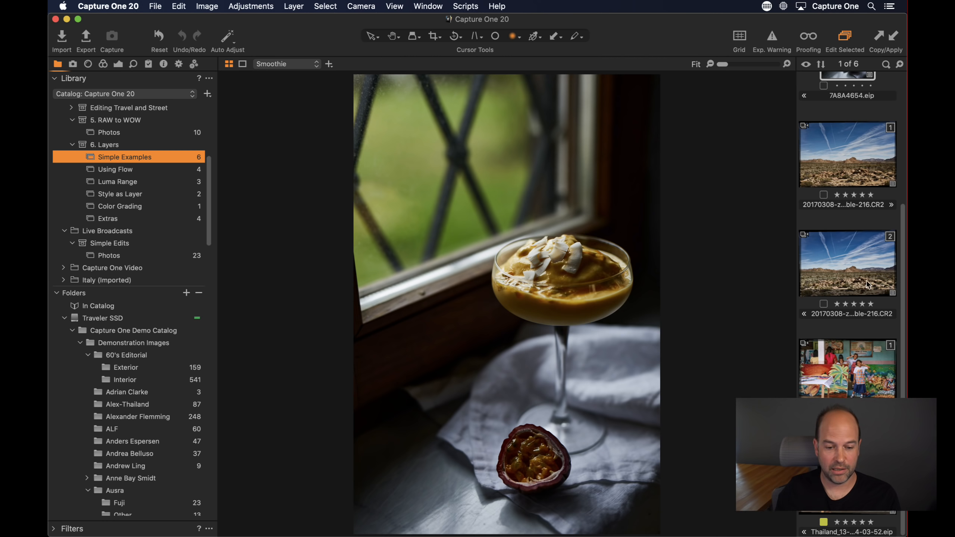
scroll(856, 279, "up", 5)
scroll(846, 286, "down", 3)
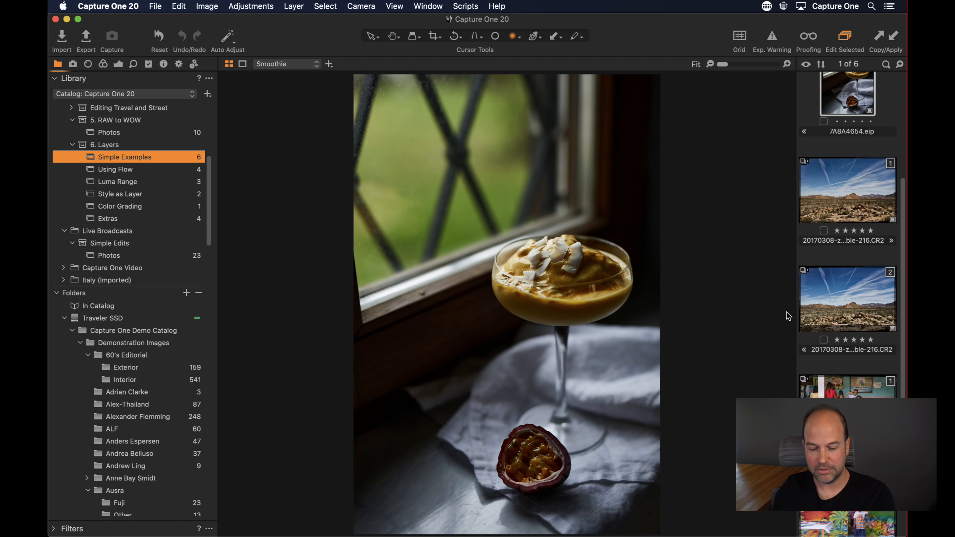
- Close the Wacom Tablet preferences and examine the brush settings on the smoothie photo
key("super+Tab")
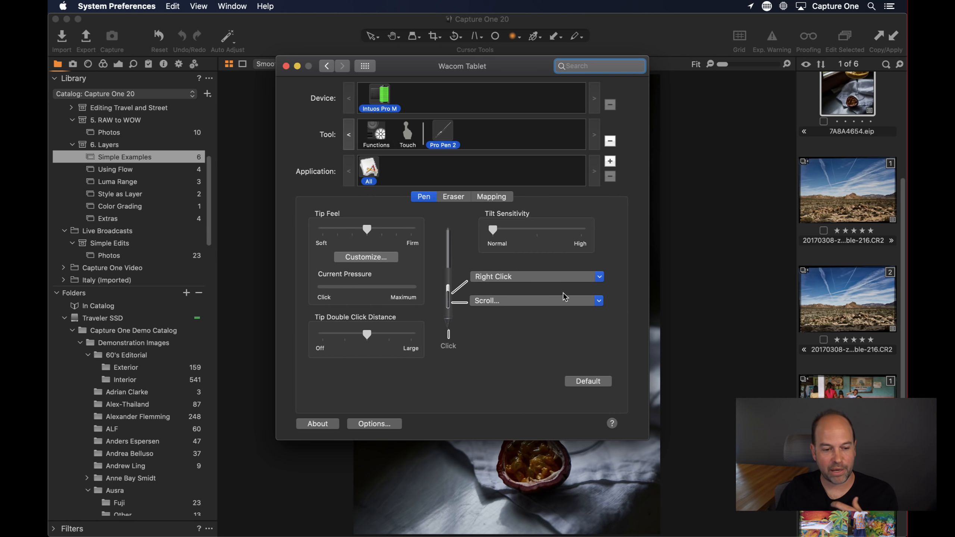
left_click(286, 67)
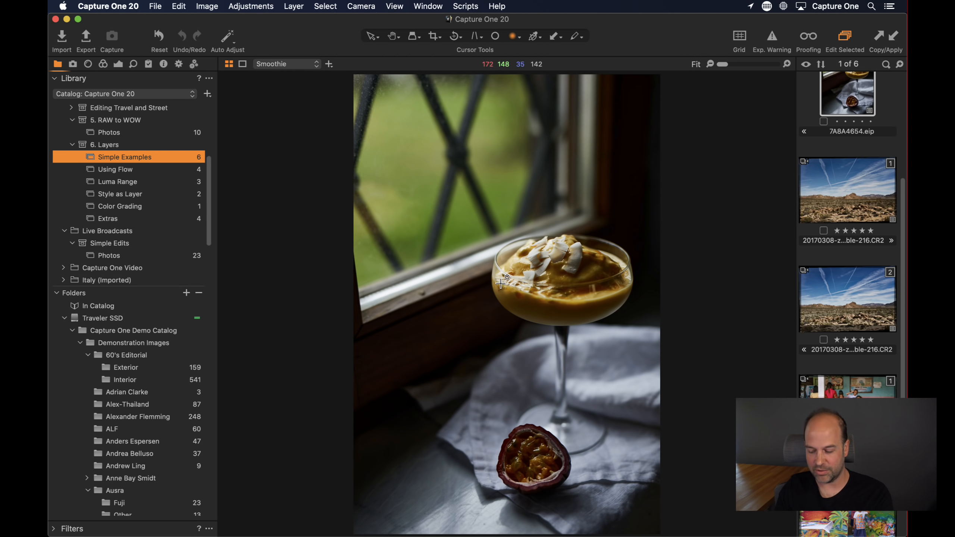
key("b")
right_click(475, 285)
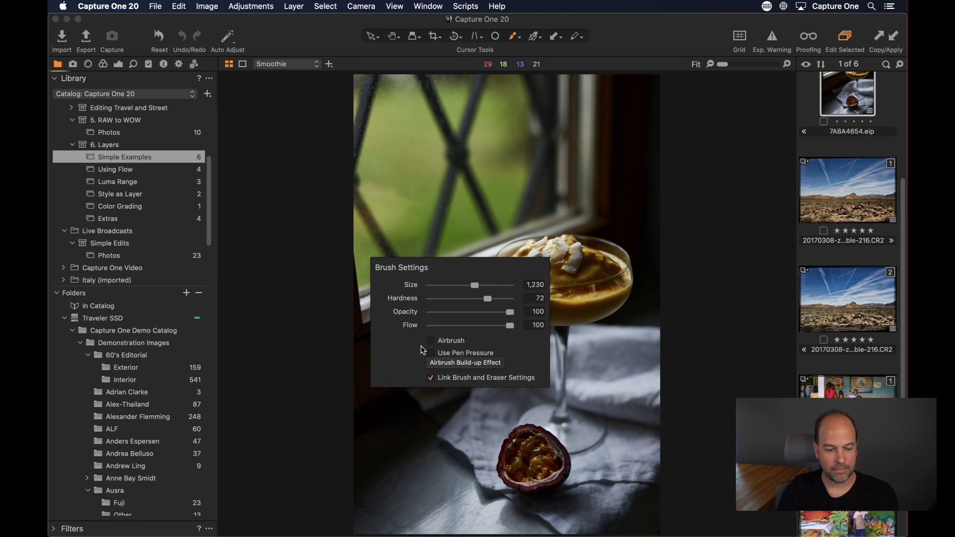
left_click(778, 251)
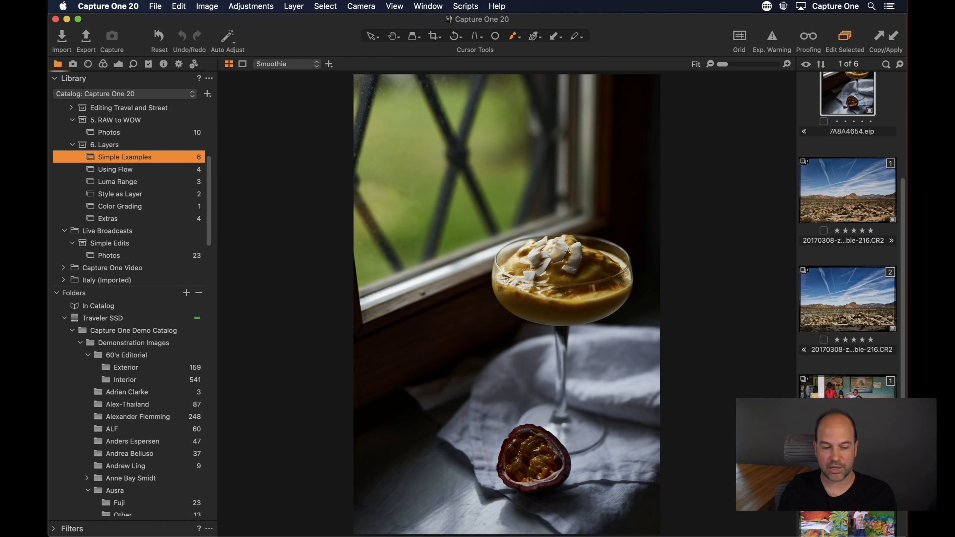
right_click(422, 268)
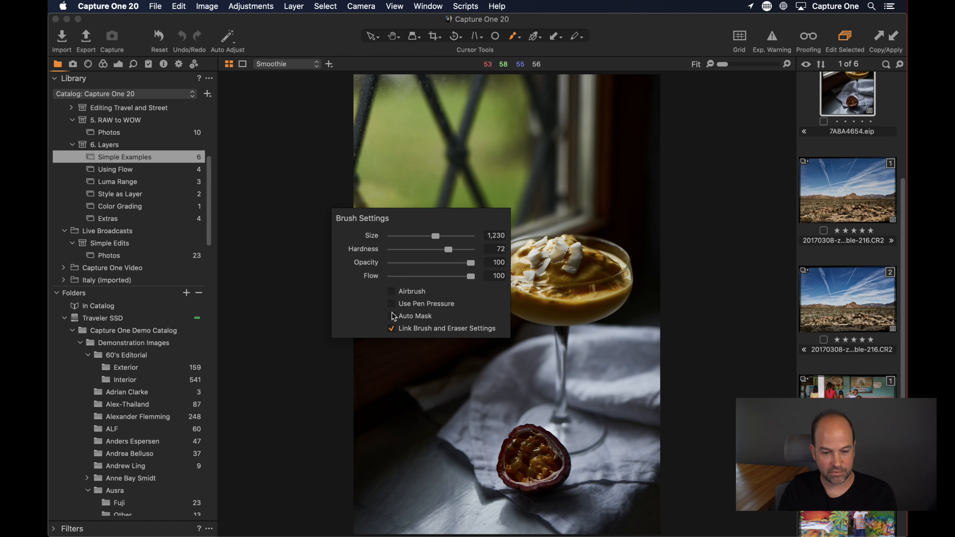
- Open the first variant of the desert landscape photo at 100% and add an empty adjustment layer
key("Right")
key("h")
left_click(405, 319)
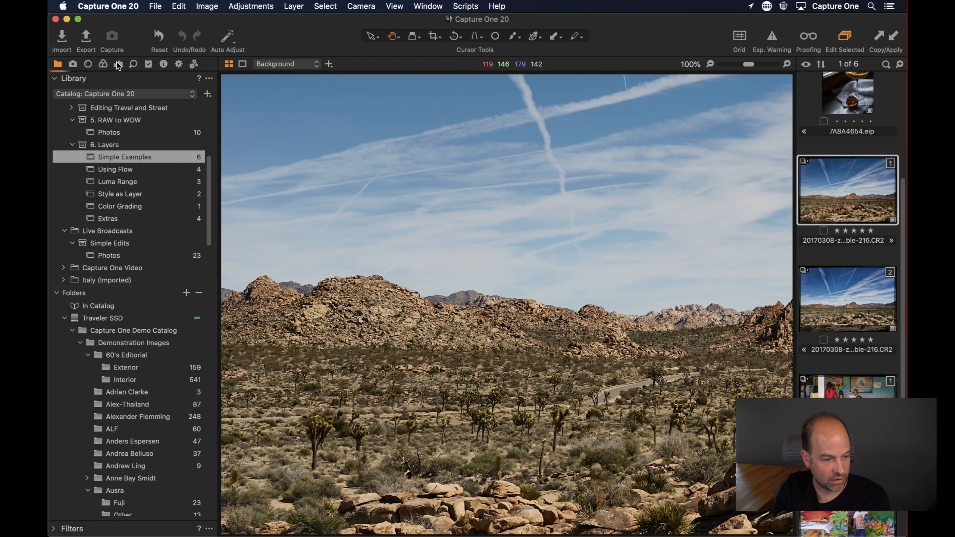
left_click(118, 64)
left_click(57, 245)
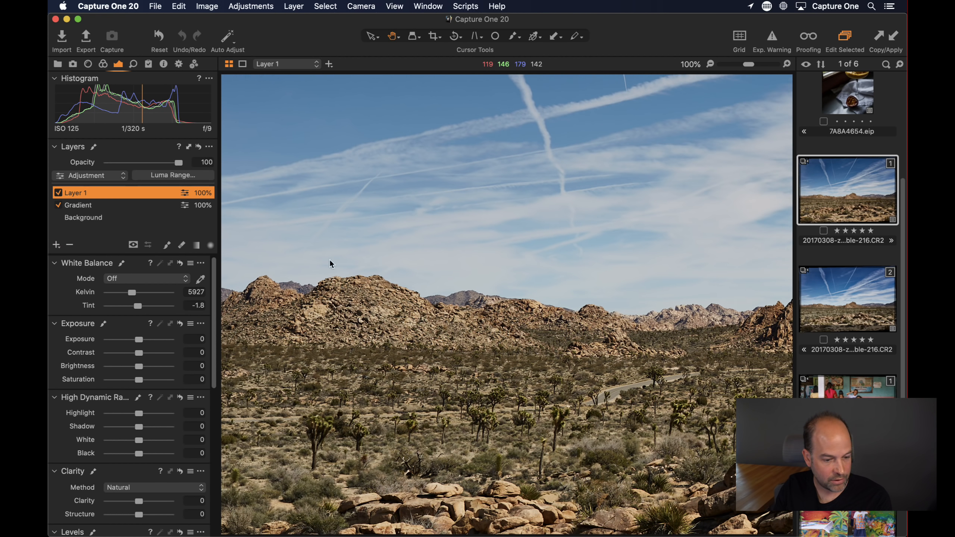
left_click_drag(379, 259, 488, 237)
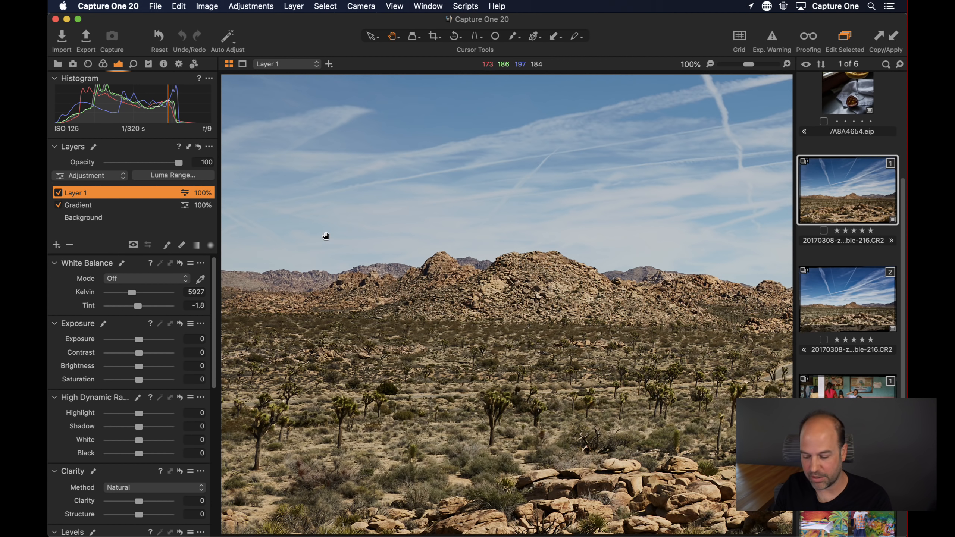
- Set the mask brush size to about 374 and enable Auto Mask
key("b")
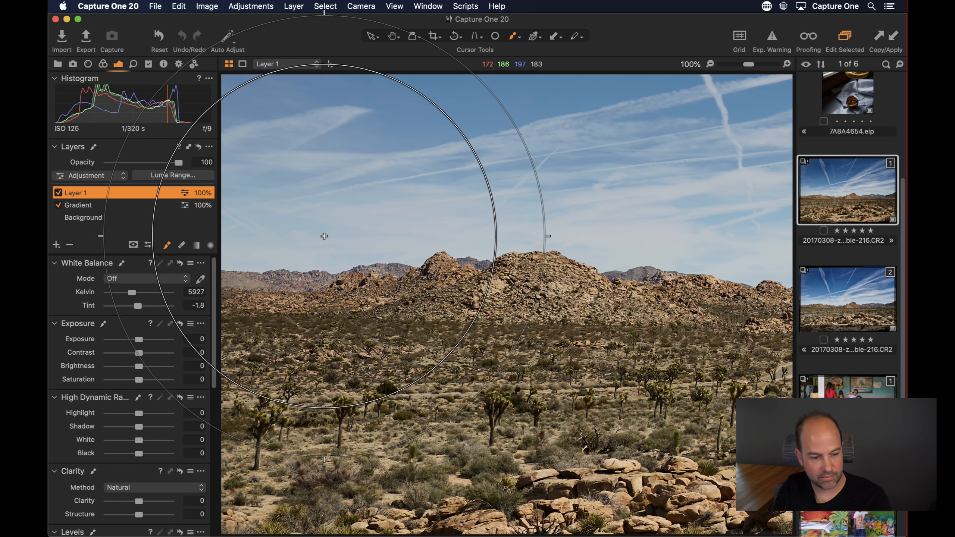
right_click(433, 225)
left_click_drag(411, 228, 418, 229)
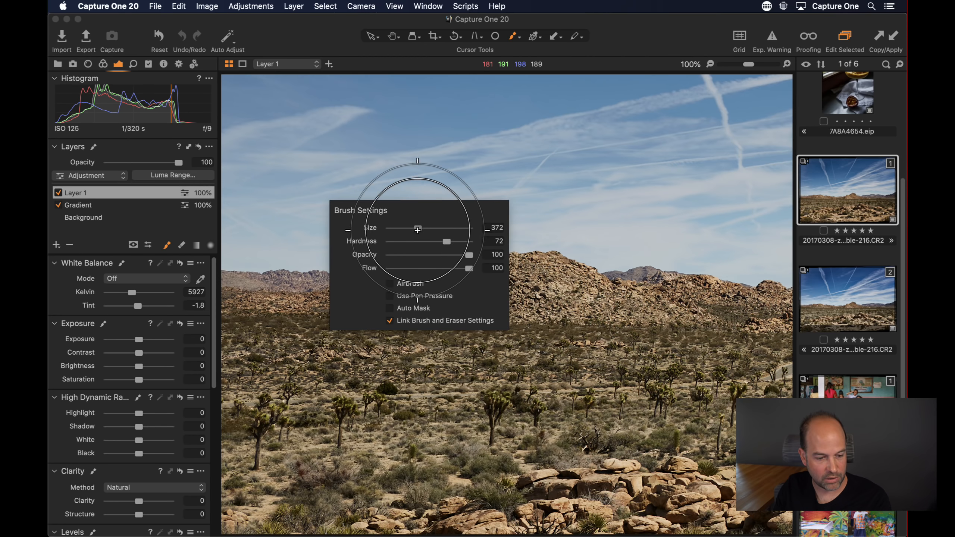
left_click(390, 308)
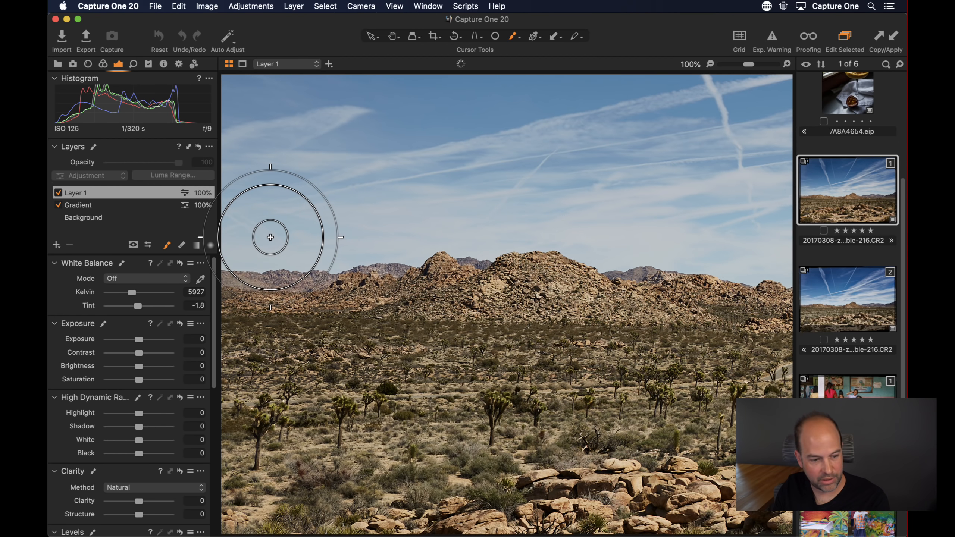
- Brush a mask on Layer 1 across the sky directly above the mountain skyline and up the photo's right edge
mouse_move(268, 236)
left_mouse_down()
mouse_move(313, 241)
mouse_move(252, 238)
mouse_move(381, 223)
mouse_move(408, 210)
mouse_move(401, 218)
mouse_move(486, 228)
mouse_move(452, 228)
mouse_move(580, 214)
mouse_move(619, 235)
mouse_move(512, 241)
mouse_move(687, 244)
left_mouse_up()
mouse_move(565, 246)
left_mouse_down()
mouse_move(481, 271)
mouse_move(613, 273)
mouse_move(674, 239)
left_mouse_up()
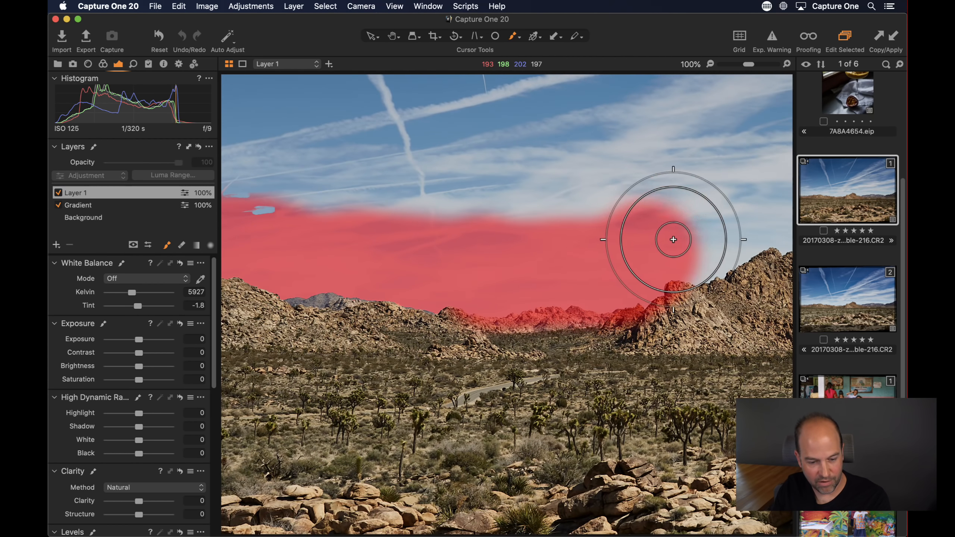
mouse_move(586, 241)
left_mouse_down()
mouse_move(586, 260)
mouse_move(629, 254)
mouse_move(711, 303)
mouse_move(586, 245)
mouse_move(686, 290)
mouse_move(680, 315)
left_mouse_up()
left_click_drag(564, 253, 377, 277)
left_click_drag(537, 339, 740, 299)
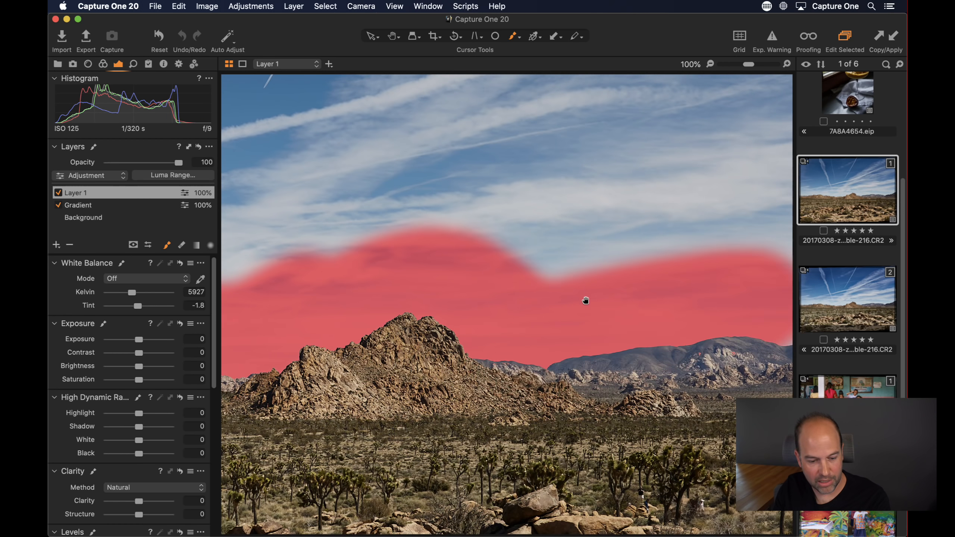
left_click_drag(586, 301, 369, 318)
mouse_move(558, 325)
left_mouse_down()
mouse_move(655, 318)
mouse_move(719, 329)
left_mouse_up()
left_click_drag(623, 309, 330, 321)
mouse_move(661, 346)
left_mouse_down()
mouse_move(768, 319)
mouse_move(788, 278)
mouse_move(776, 207)
mouse_move(780, 112)
left_mouse_up()
- Turn off Auto Mask, enlarge the brush, and paint around the sky's outer edges to close the mask outline
key("space")
double_click(521, 206)
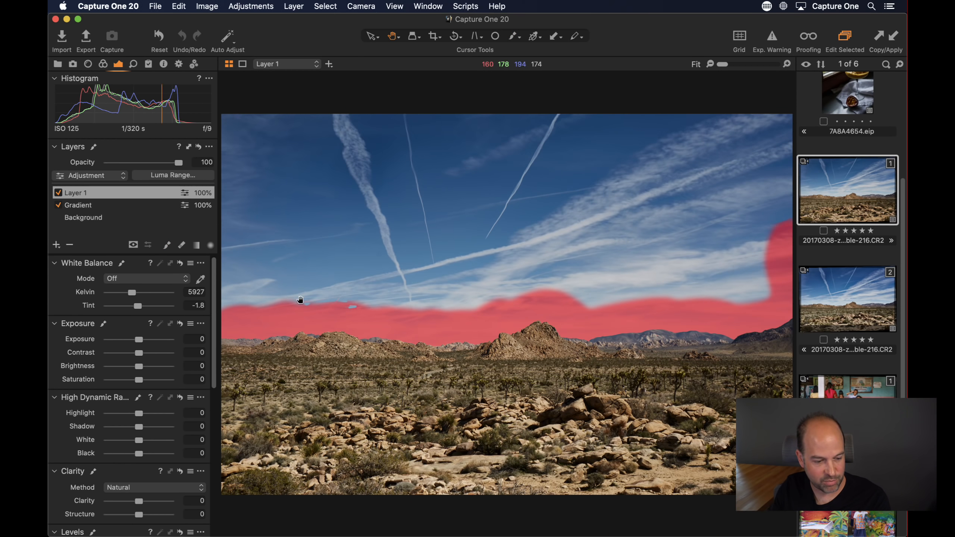
key("b")
right_click(299, 284)
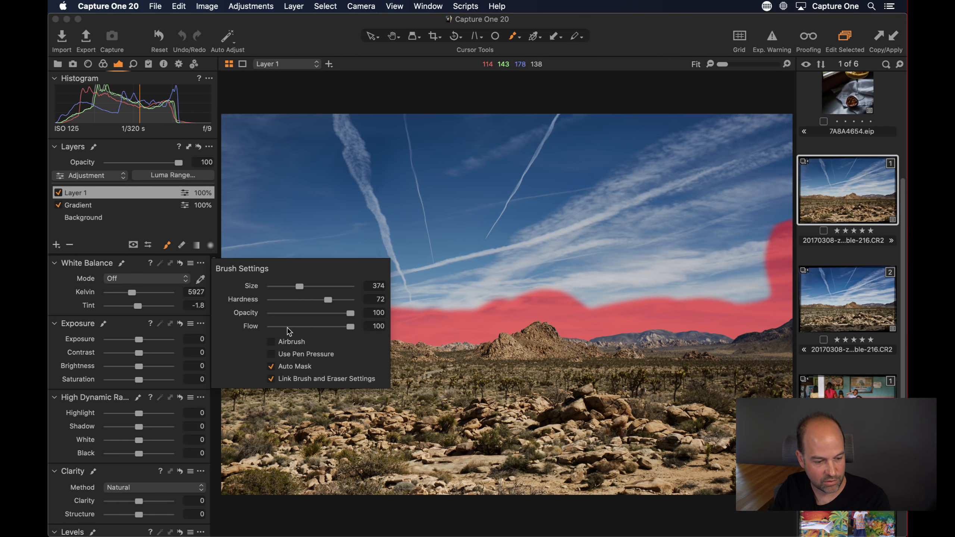
left_click(272, 366)
left_click(272, 366)
right_click(280, 232)
left_click_drag(281, 234, 292, 235)
mouse_move(301, 298)
left_mouse_down()
mouse_move(274, 273)
mouse_move(224, 265)
mouse_move(224, 106)
mouse_move(701, 108)
mouse_move(758, 192)
left_mouse_up()
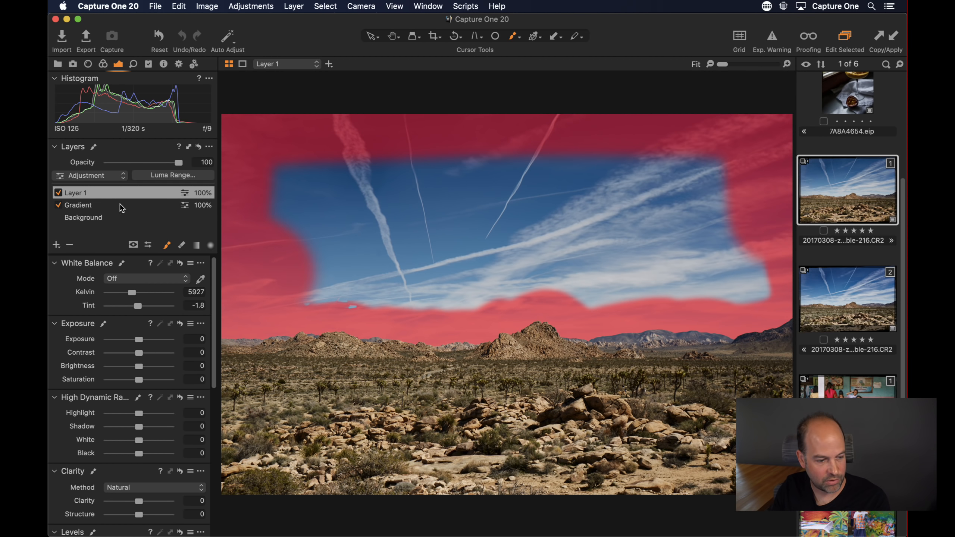
- Fill the outlined sky mask on Layer 1, hide the mask overlay, and set the layer's Exposure to -0.76
right_click(104, 198)
left_click(120, 222)
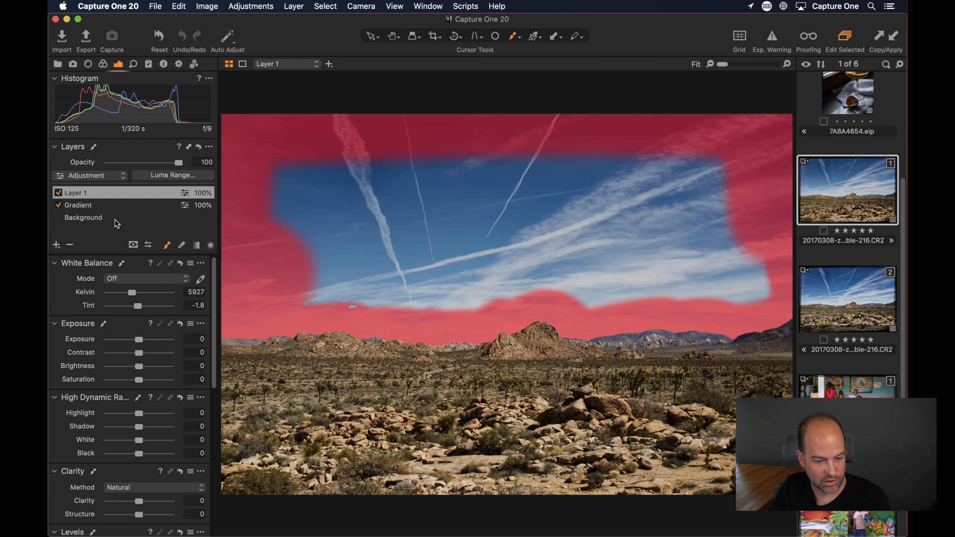
key("m")
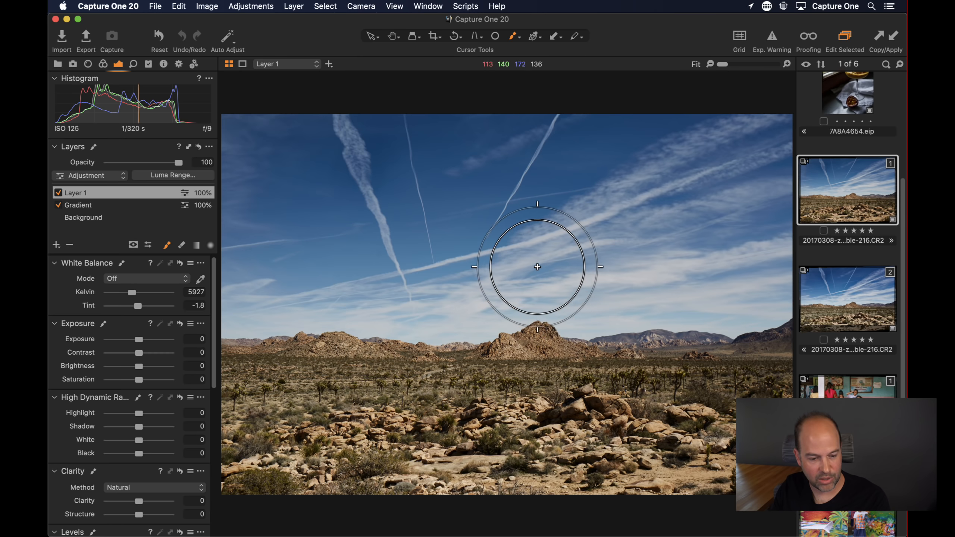
mouse_move(135, 338)
left_mouse_down()
mouse_move(122, 333)
mouse_move(147, 333)
mouse_move(132, 333)
left_mouse_up()
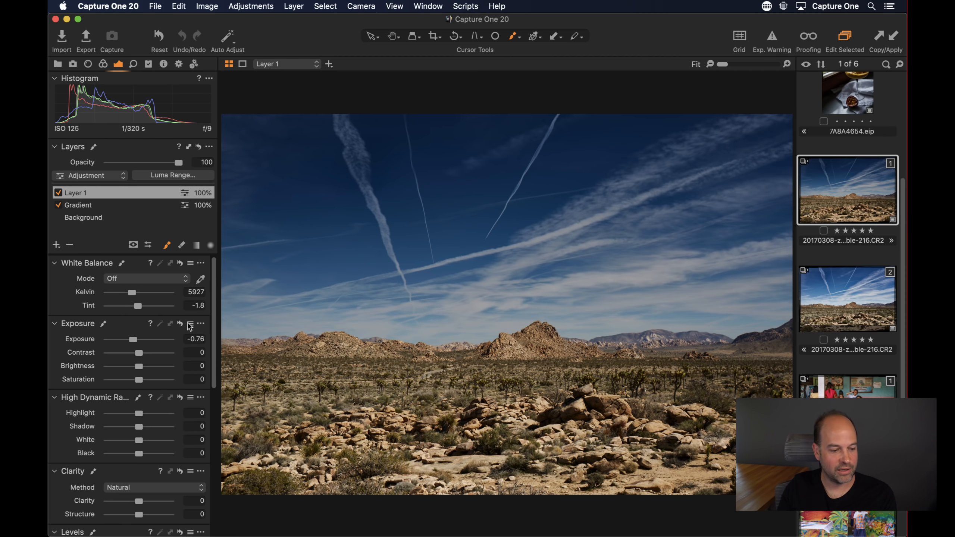
- Turn off Layer 1 and select the Gradient layer
left_click(59, 193)
left_click(70, 206)
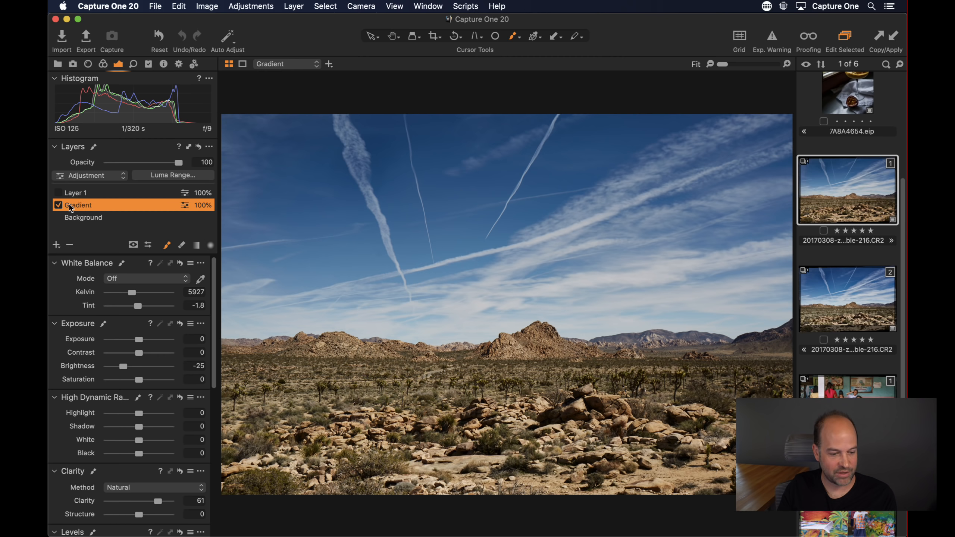
- Toggle the Gradient layer off and on repeatedly to compare the sky with and without its adjustments
left_click(58, 205)
left_click(58, 205)
left_click(58, 205)
left_click(58, 205)
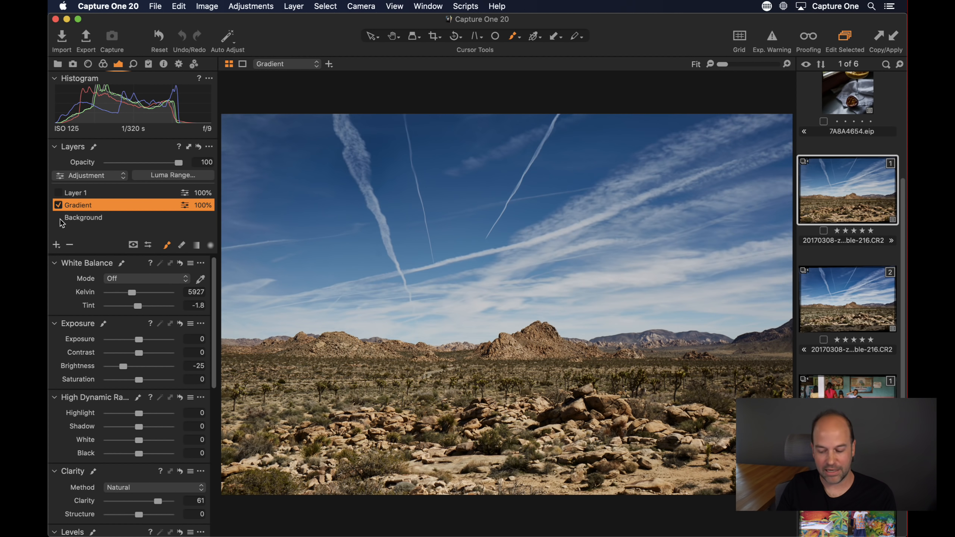
- Display the Gradient layer's mask over the photo, first as a red overlay and then as a grayscale mask
key("m")
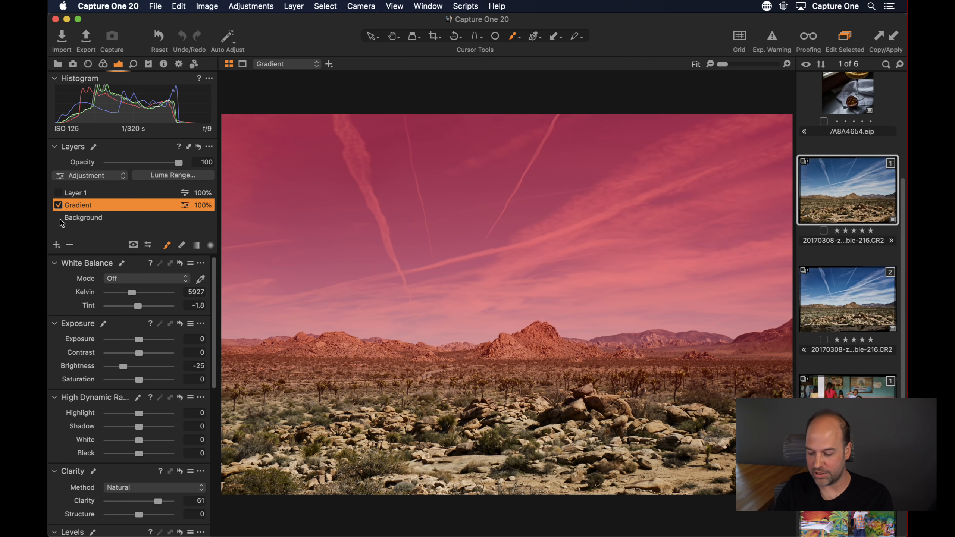
key("super+m")
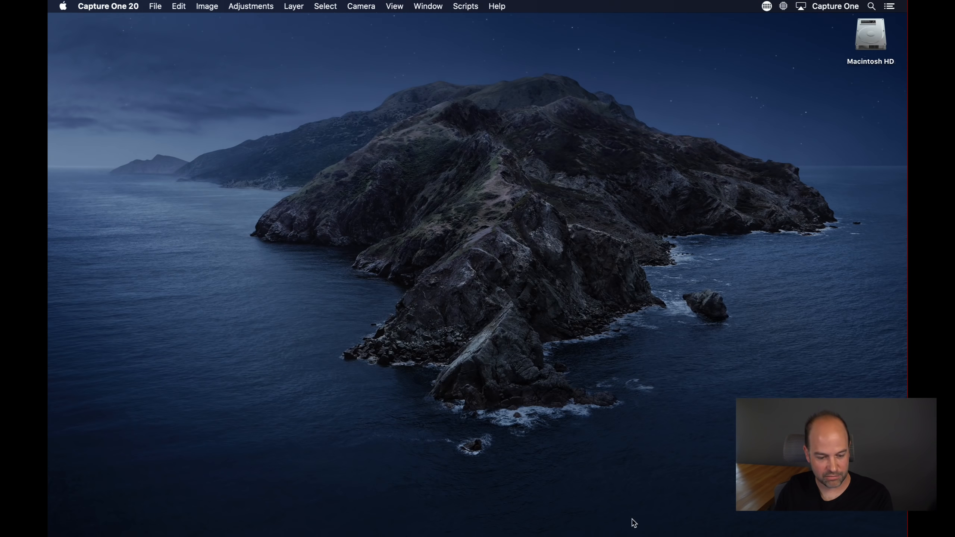
left_click(652, 518)
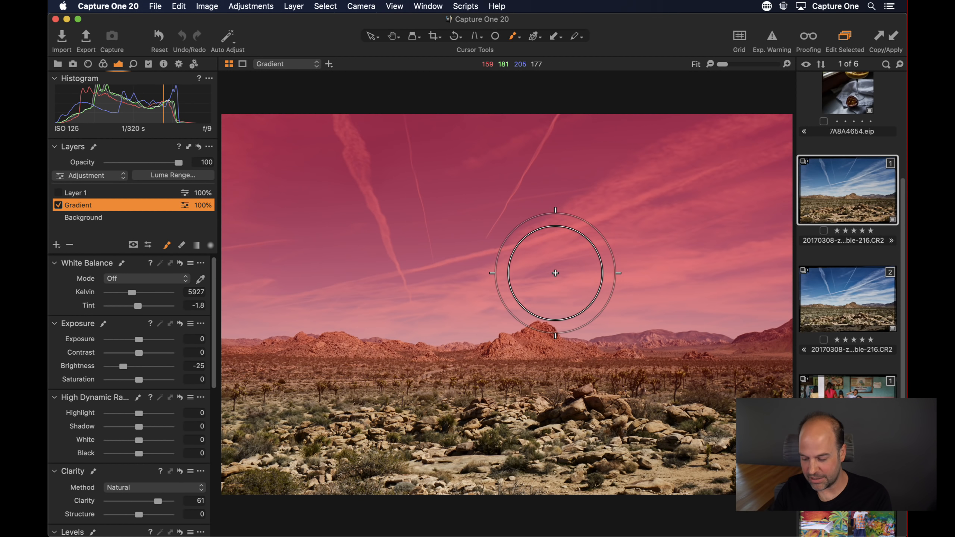
key("alt+m")
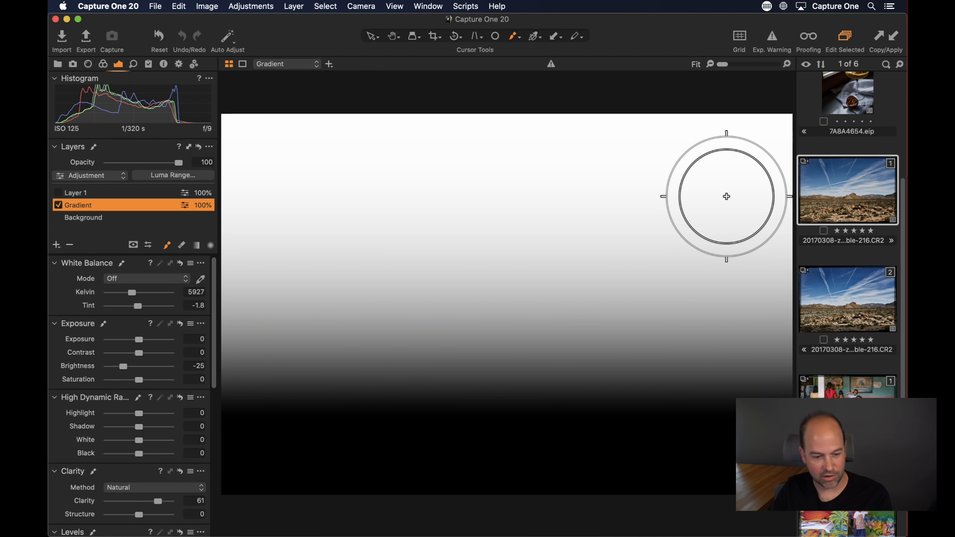
- Try a Luma Range of 116 to 255 with a lower falloff of 96 on the Gradient layer, and cancel it
left_click(182, 176)
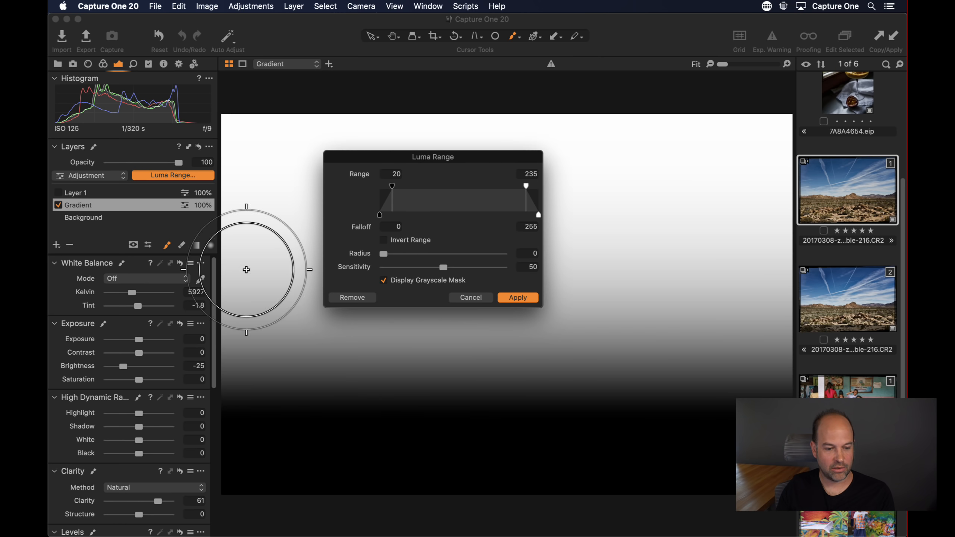
mouse_move(526, 185)
left_mouse_down()
mouse_move(488, 185)
mouse_move(539, 184)
left_mouse_up()
left_click_drag(391, 186, 451, 185)
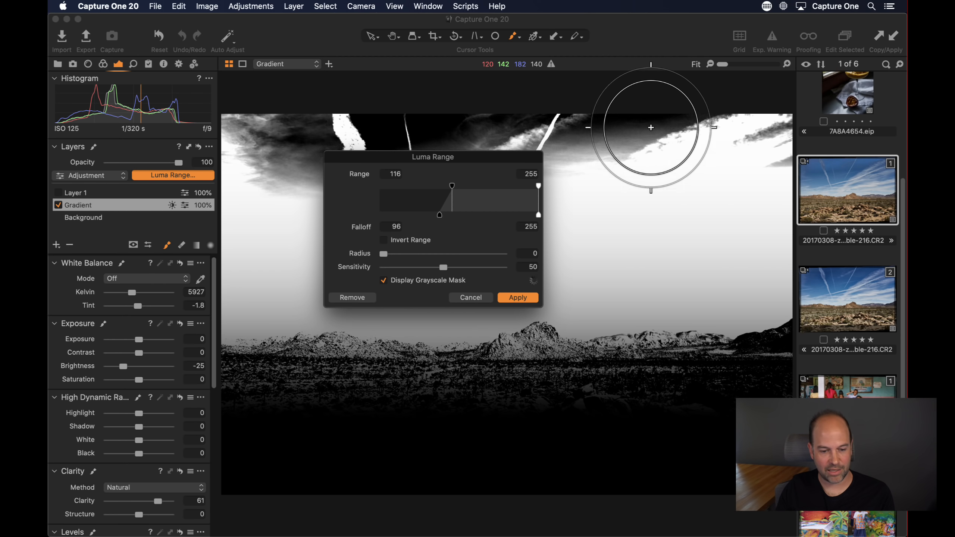
left_click(469, 298)
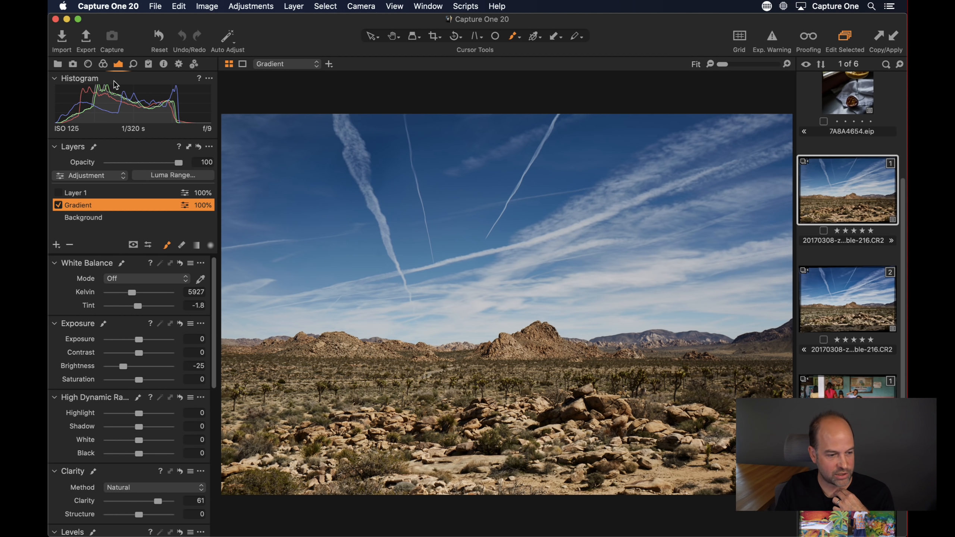
- Pull the Gradient layer's Luma curve point slightly down to darken the sky, and set the Background layer's Vignetting amount to 0.4
scroll(133, 414, "down", 10)
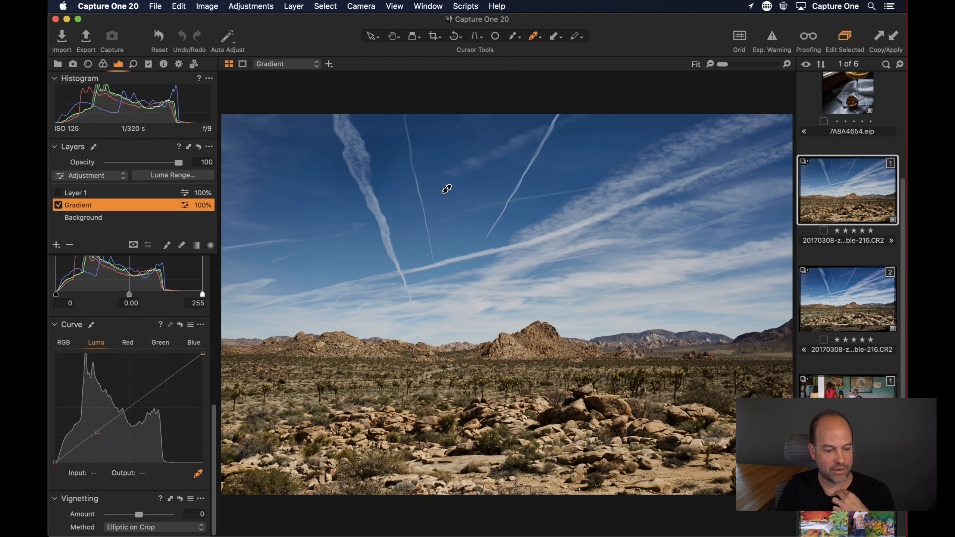
left_click_drag(94, 433, 100, 440)
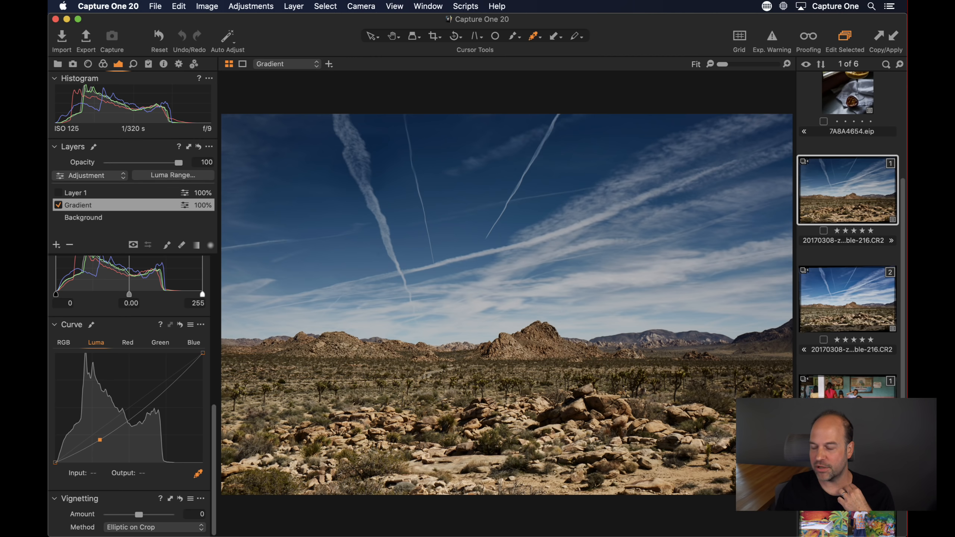
left_click(87, 218)
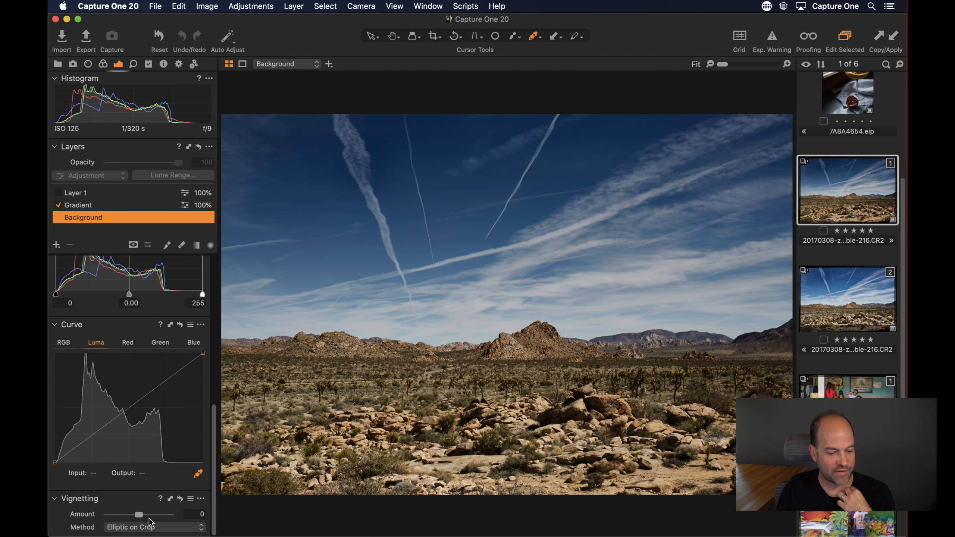
mouse_move(140, 517)
left_mouse_down()
mouse_move(128, 516)
mouse_move(149, 516)
mouse_move(141, 520)
left_mouse_up()
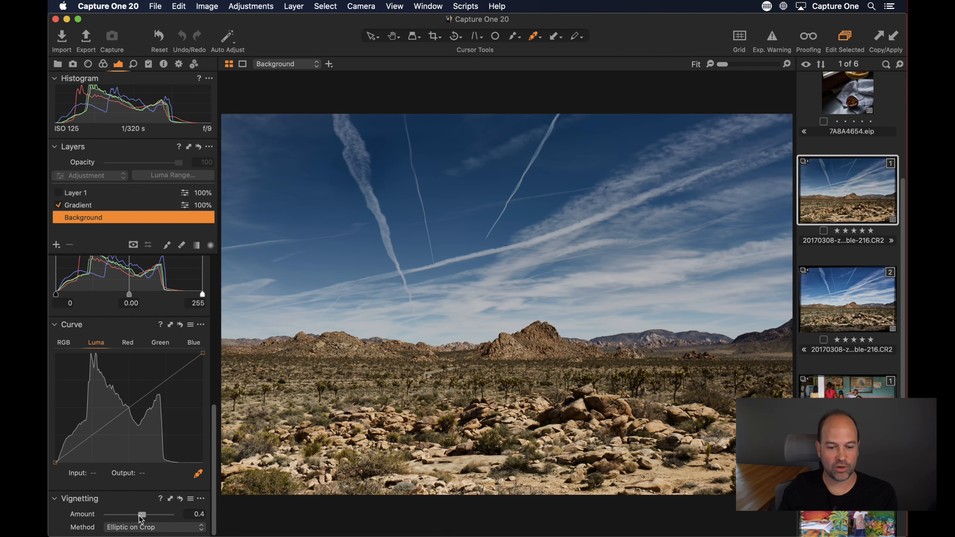
- Set Layer 1's Vignetting amount to -0.91 on the Thailand school photo, and return to the first desert photo variant
left_click(848, 498)
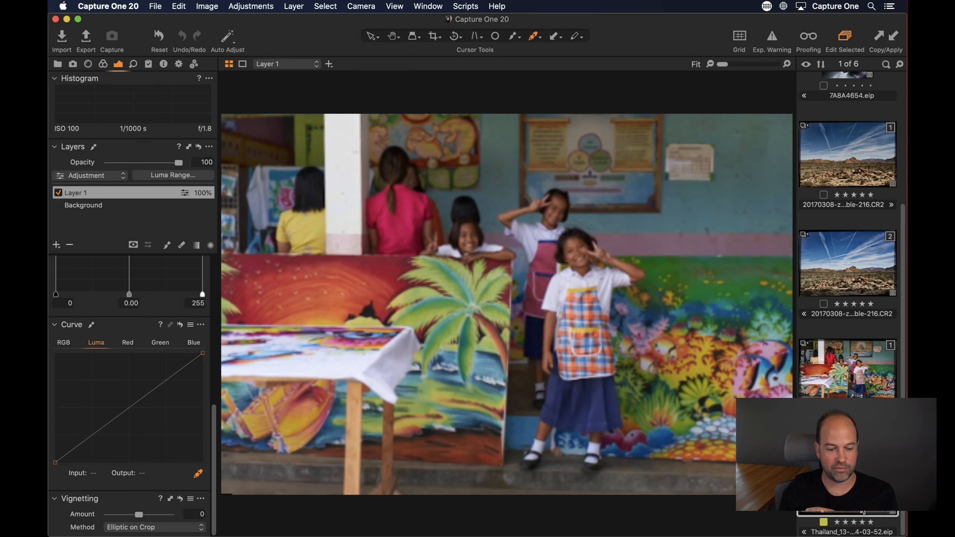
left_click_drag(138, 517, 132, 516)
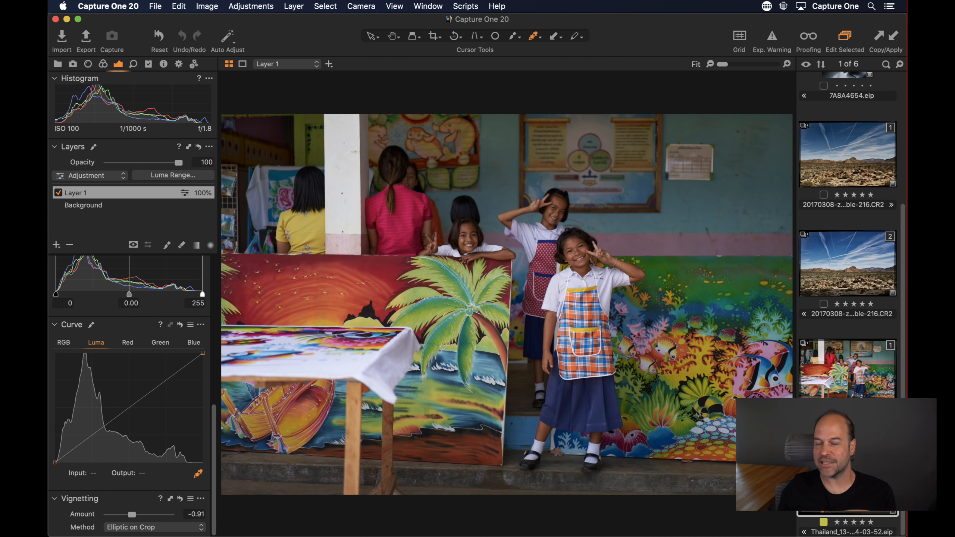
left_click(886, 154)
mouse_move(77, 212)
left_mouse_down()
mouse_move(85, 190)
mouse_move(94, 216)
left_mouse_up()
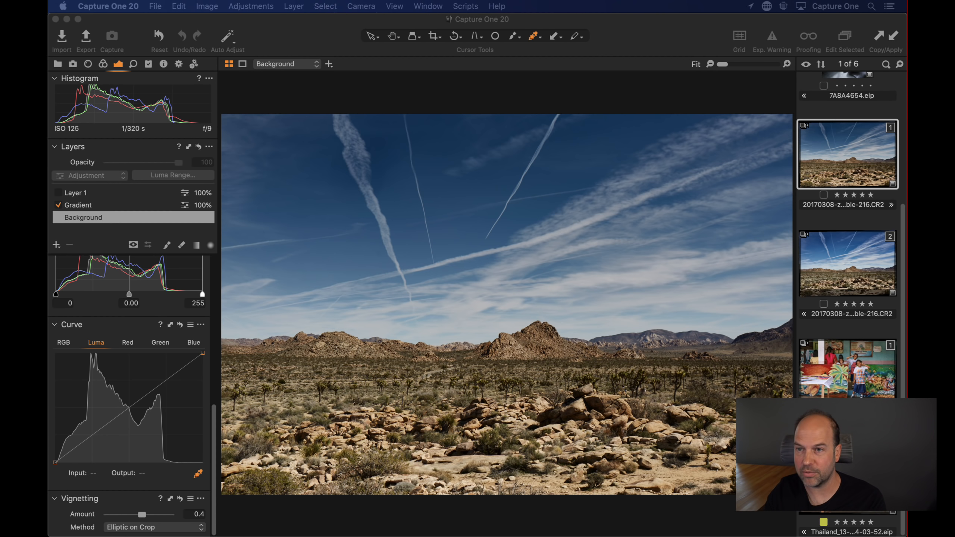
- Switch to Chrome to view the webinars on the Capture One Learning Hub, close the page, and return to Capture One
left_click_drag(954, 128, 691, 129)
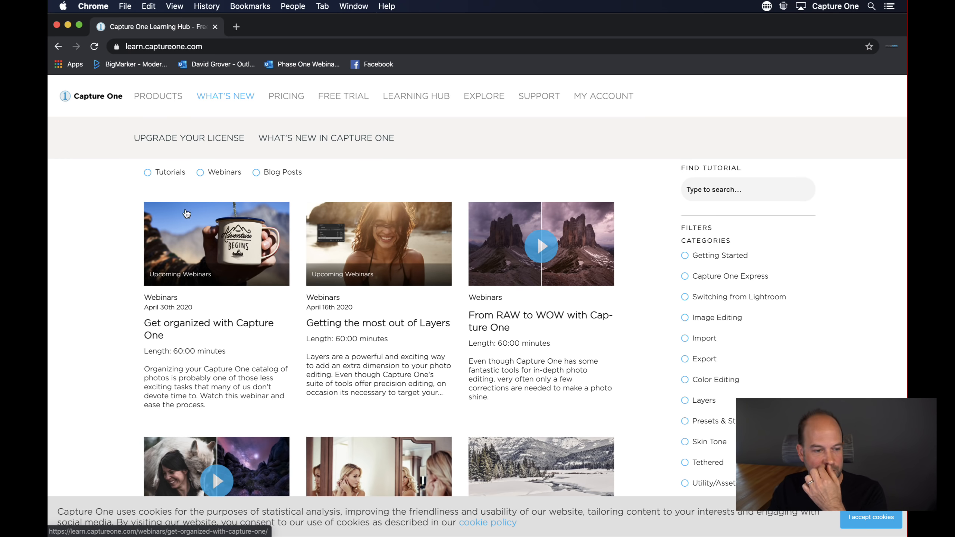
left_click(56, 26)
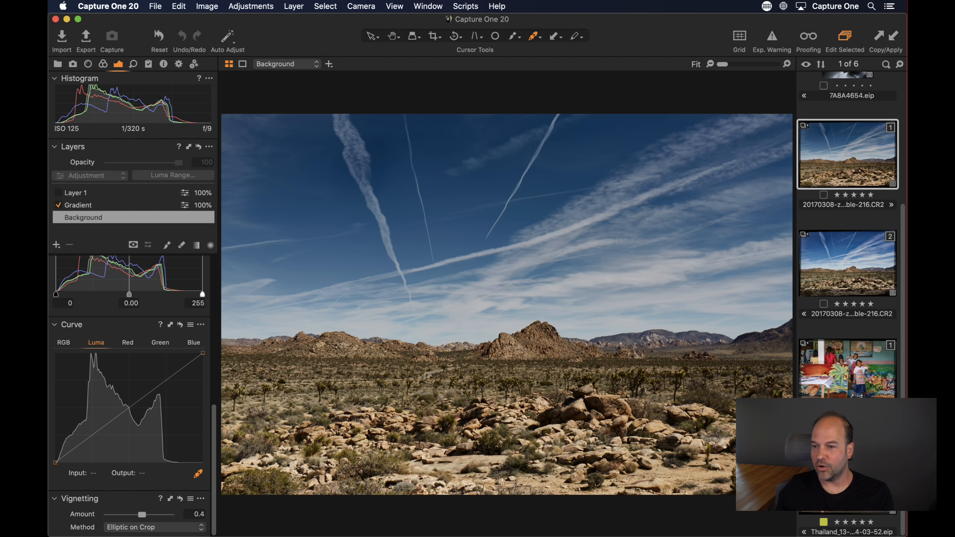
key("super+Tab")
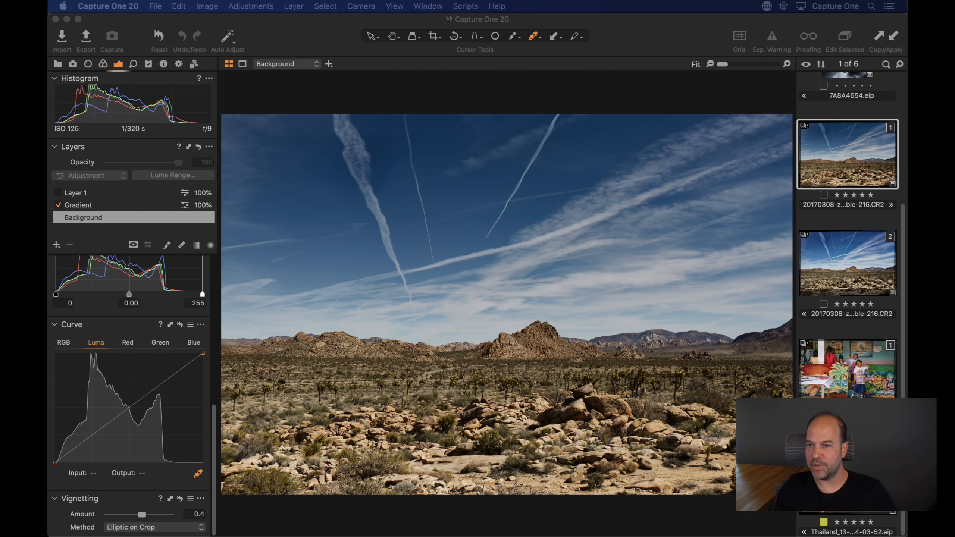